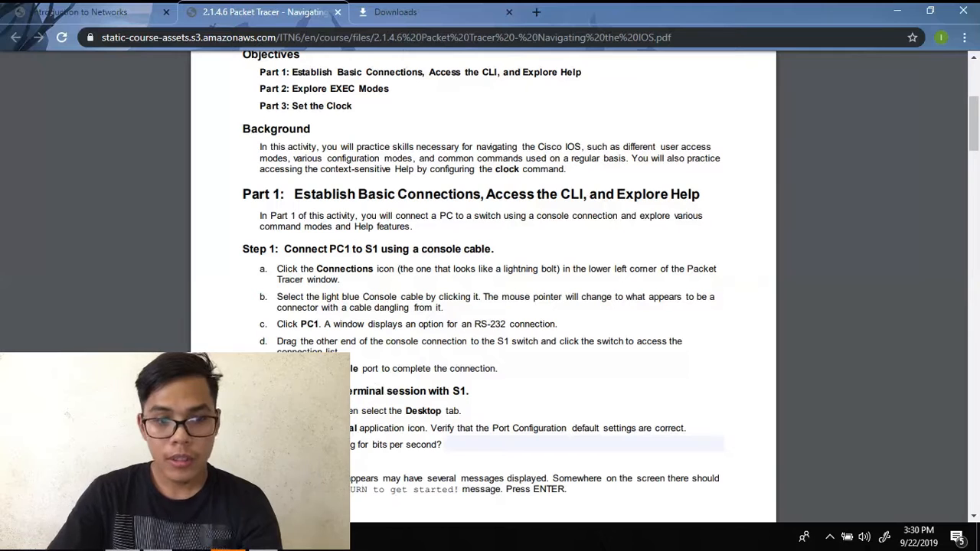
- Show the 2.1.4.6 lab PDF at Part 1's console-cable steps, then switch to Packet Tracer
left_click(230, 542)
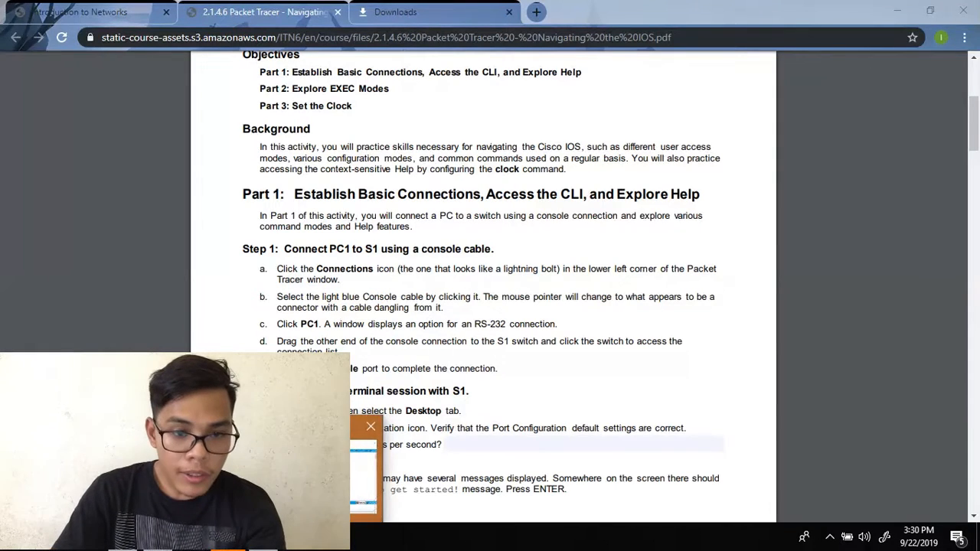
- Reposition switch S1 and PC1 on the Packet Tracer workspace
left_click(307, 467)
left_click_drag(245, 227, 346, 239)
left_click_drag(181, 255, 191, 281)
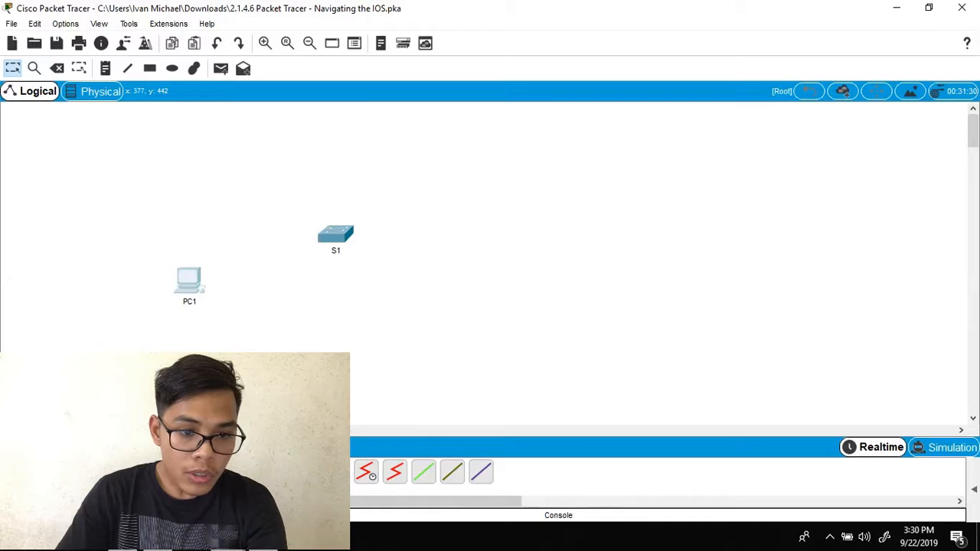
- Connect a console cable from PC1's RS 232 port to S1's Console port
left_click(196, 291)
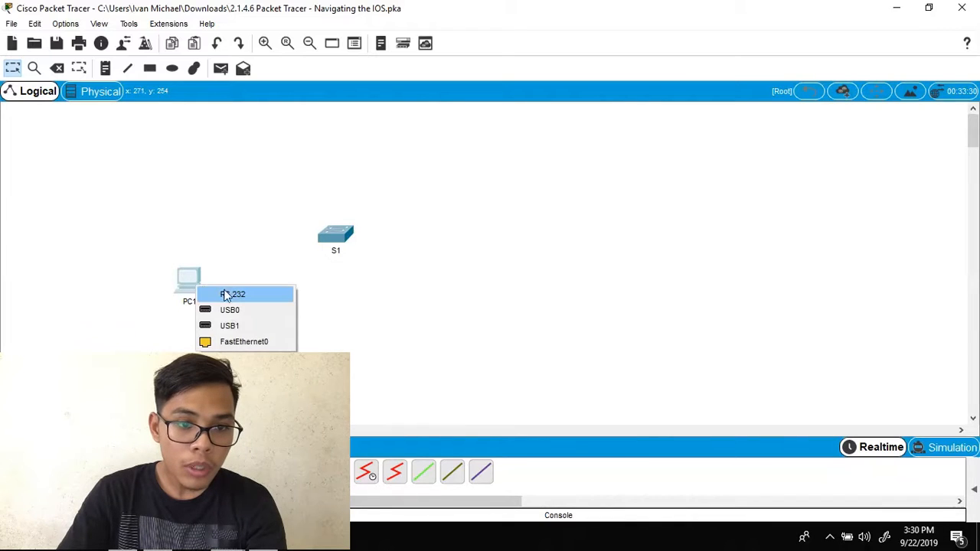
left_click(232, 295)
left_click(333, 242)
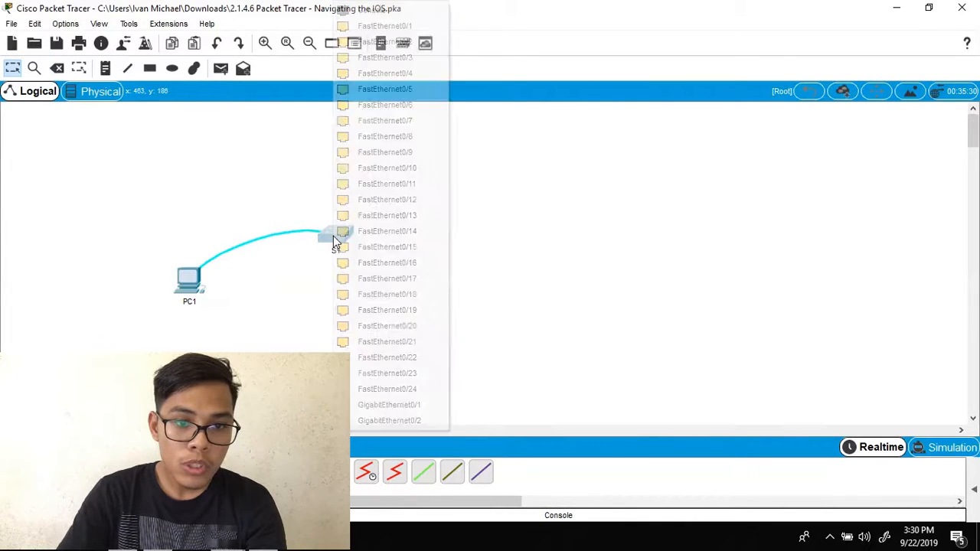
left_click(369, 9)
mouse_move(335, 234)
left_mouse_down()
mouse_move(341, 216)
mouse_move(340, 230)
mouse_move(324, 232)
left_mouse_up()
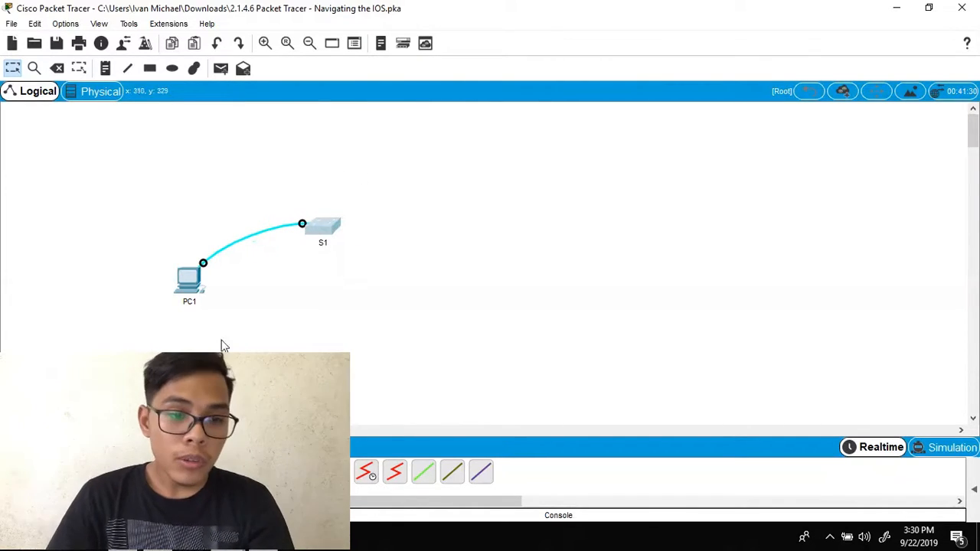
key("alt+Tab")
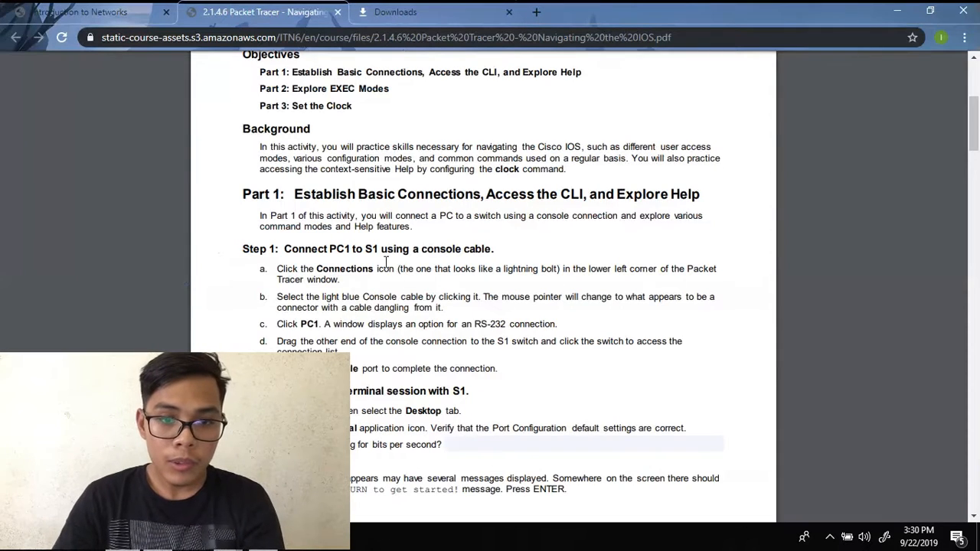
- Scroll the lab PDF to Step 2's terminal-session instructions and return to Packet Tracer
scroll(470, 282, "down", 1)
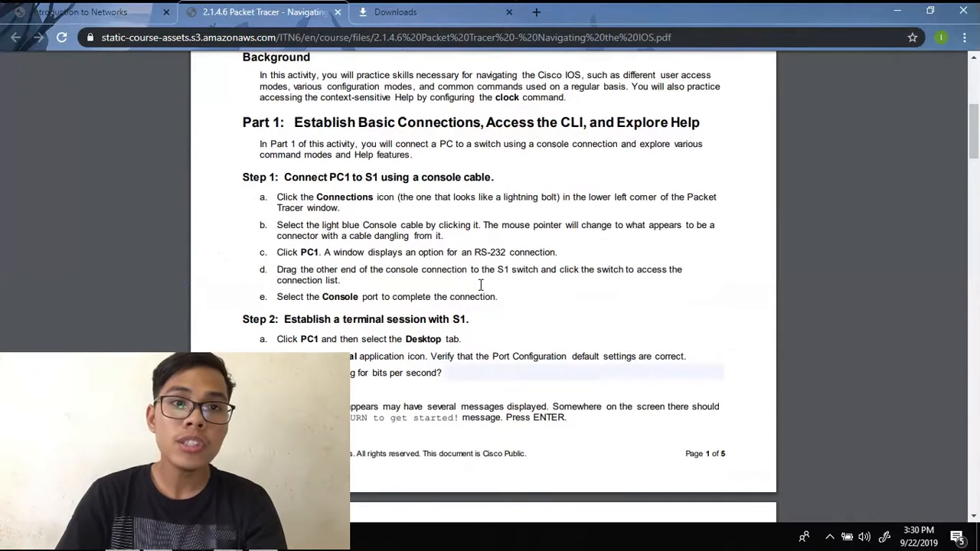
scroll(479, 289, "down", 2)
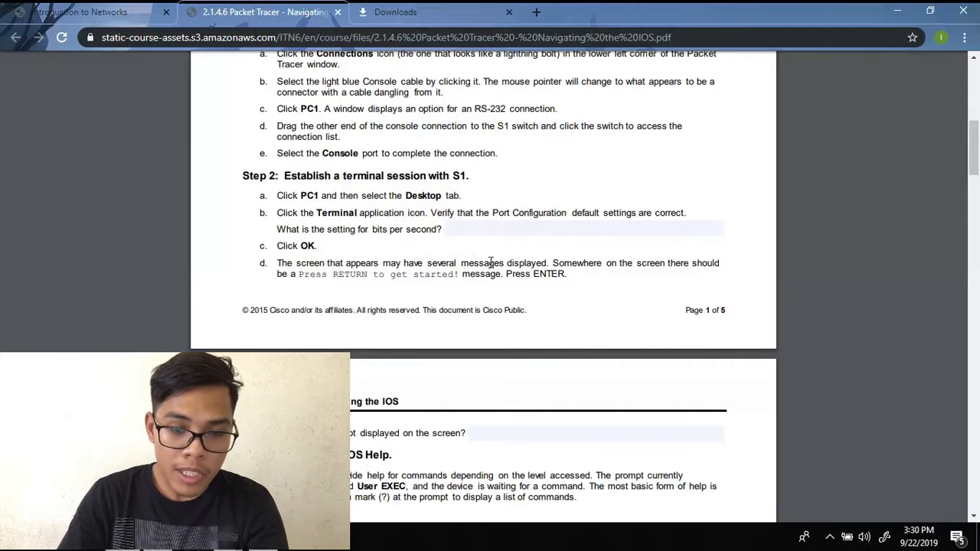
mouse_move(291, 537)
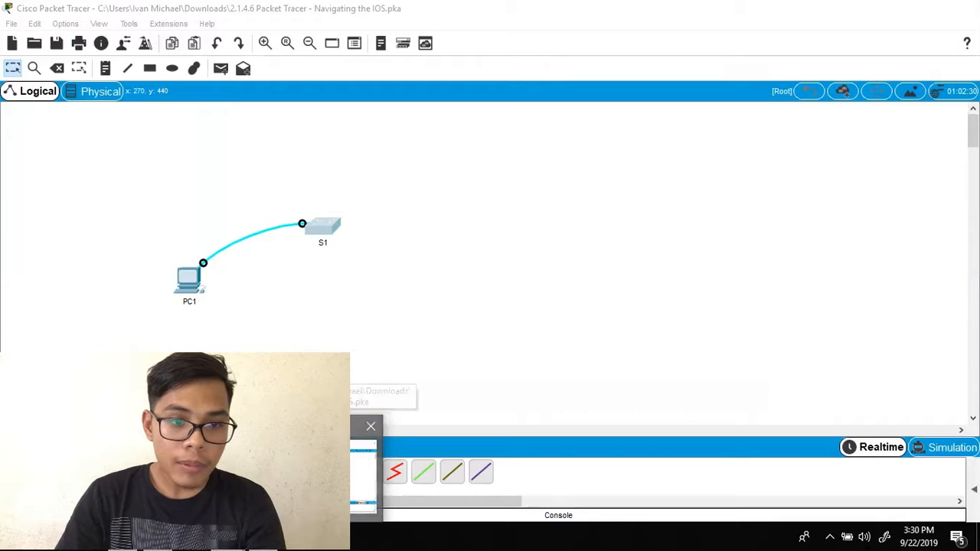
left_click(307, 468)
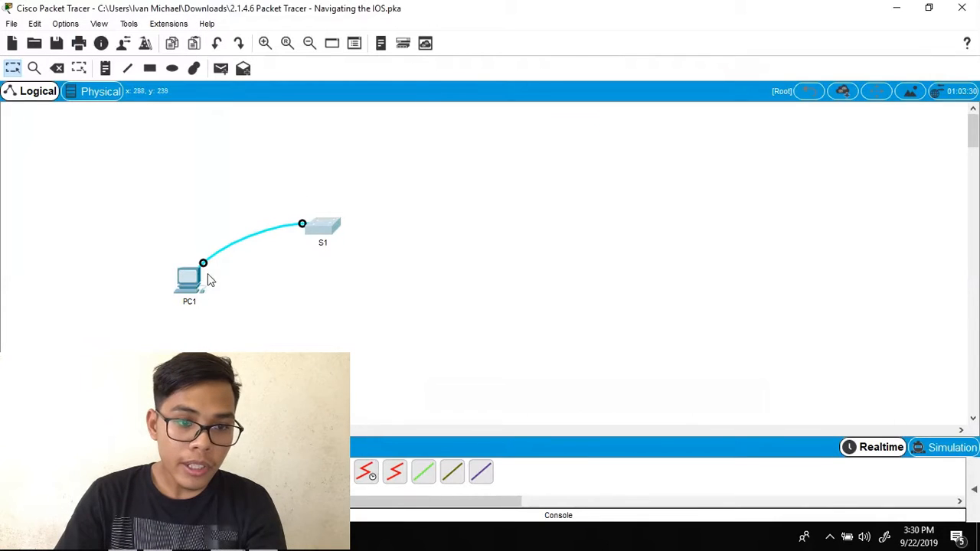
- Start PC1's Desktop Terminal at 9600 bits per second to reach S1's console output
left_click(191, 281)
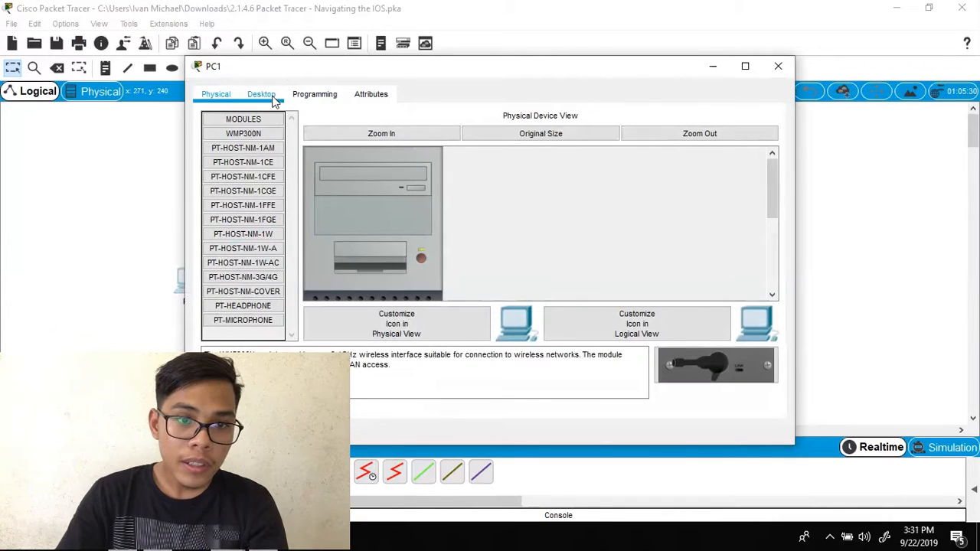
left_click(274, 101)
left_click(473, 145)
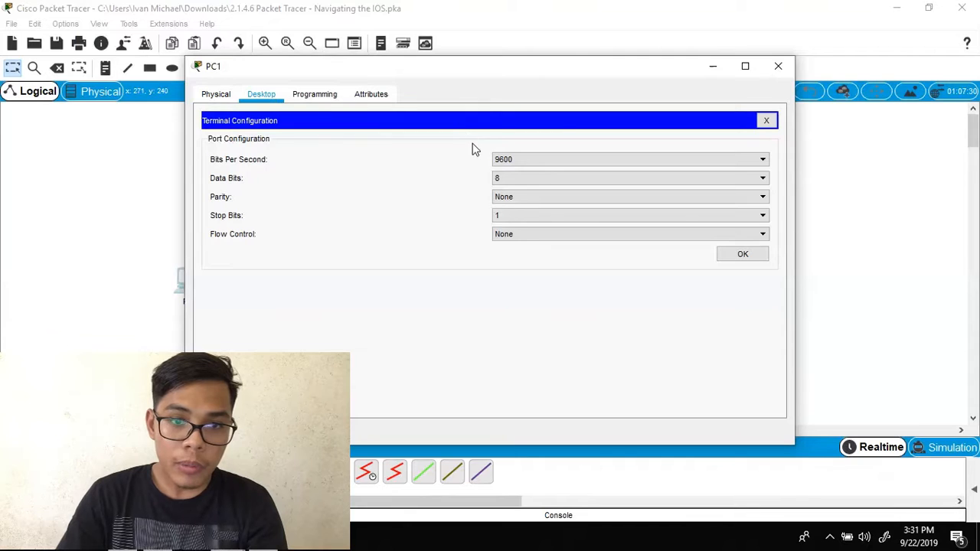
left_click(565, 160)
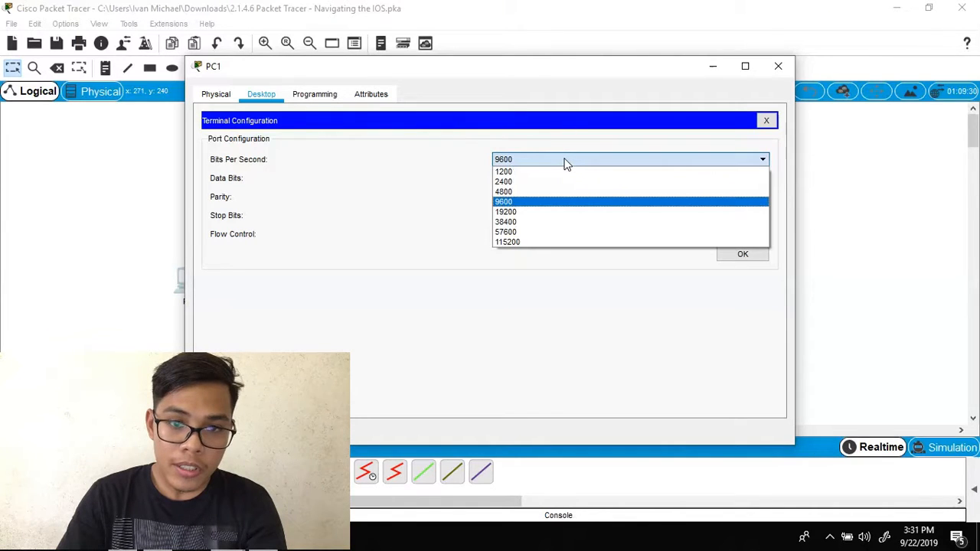
left_click(566, 162)
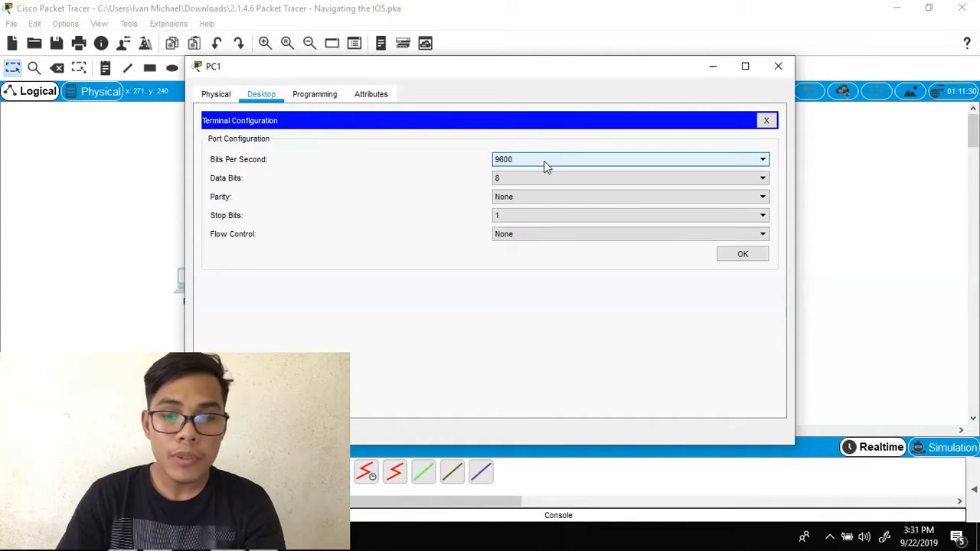
left_click(749, 256)
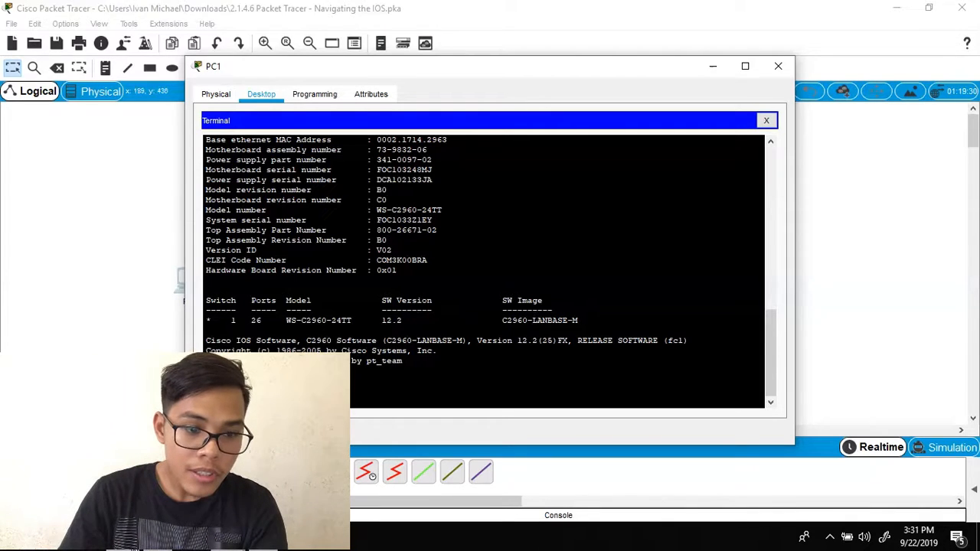
key("alt+Tab")
scroll(407, 256, "up", 3)
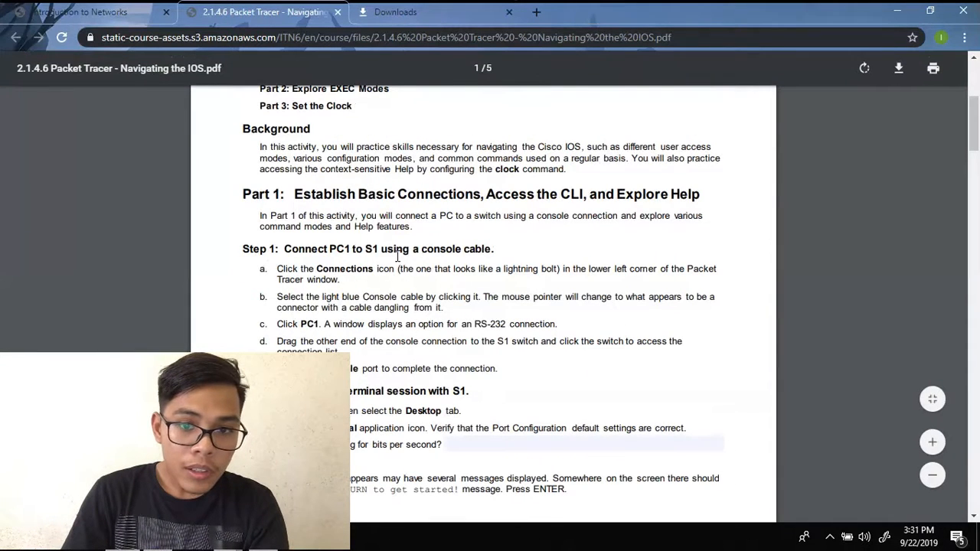
- Enter ? at the S1> prompt to list Exec commands, following the PDF's Step 3
scroll(392, 261, "down", 3)
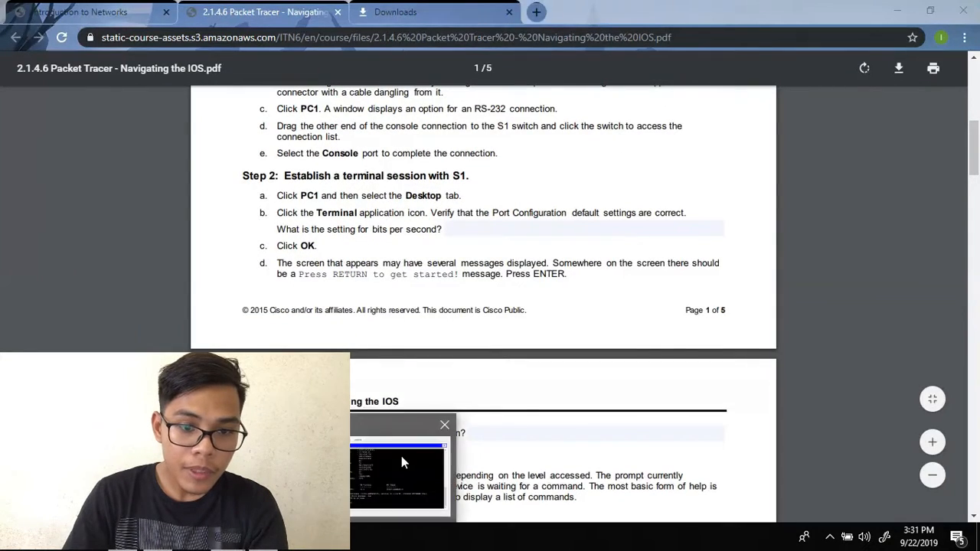
left_click(401, 455)
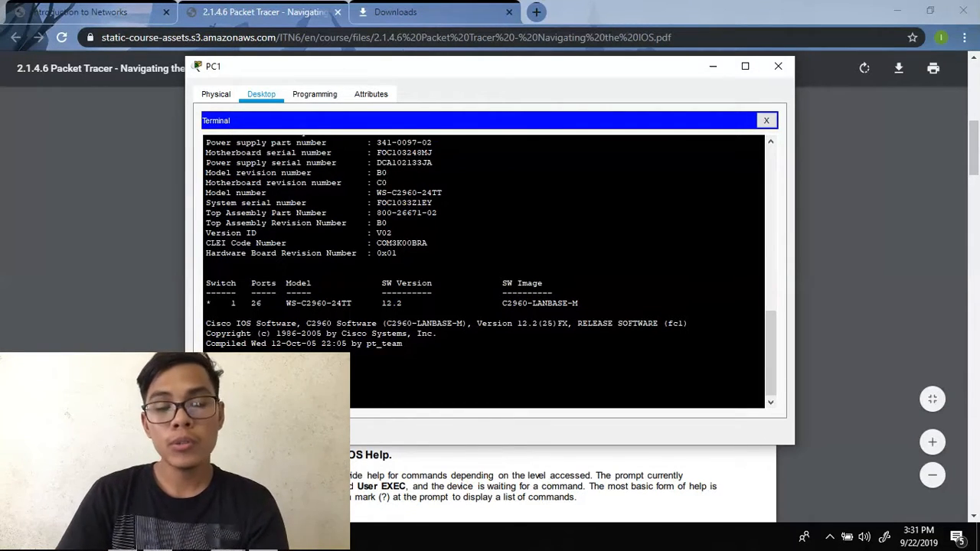
key("alt+Tab")
scroll(483, 306, "down", 3)
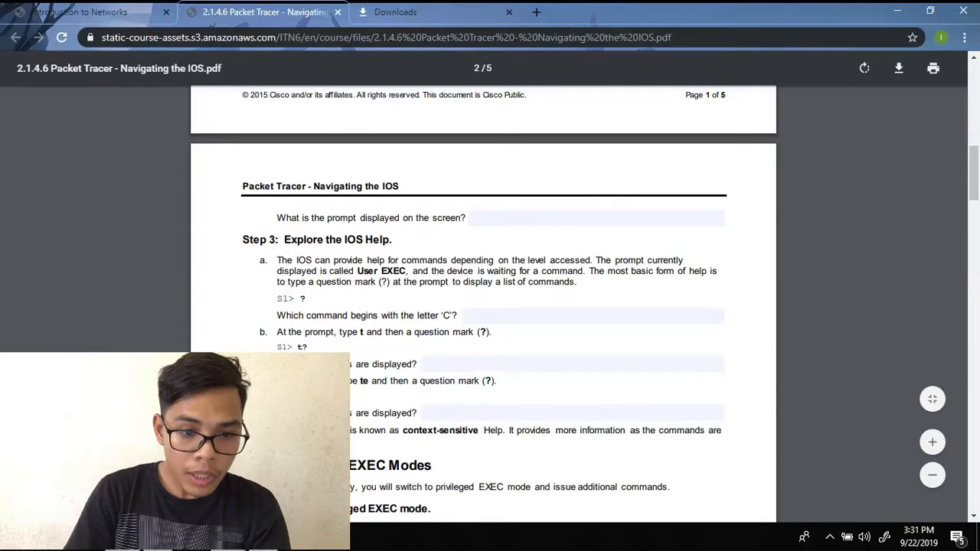
key("alt+Tab")
type("?")
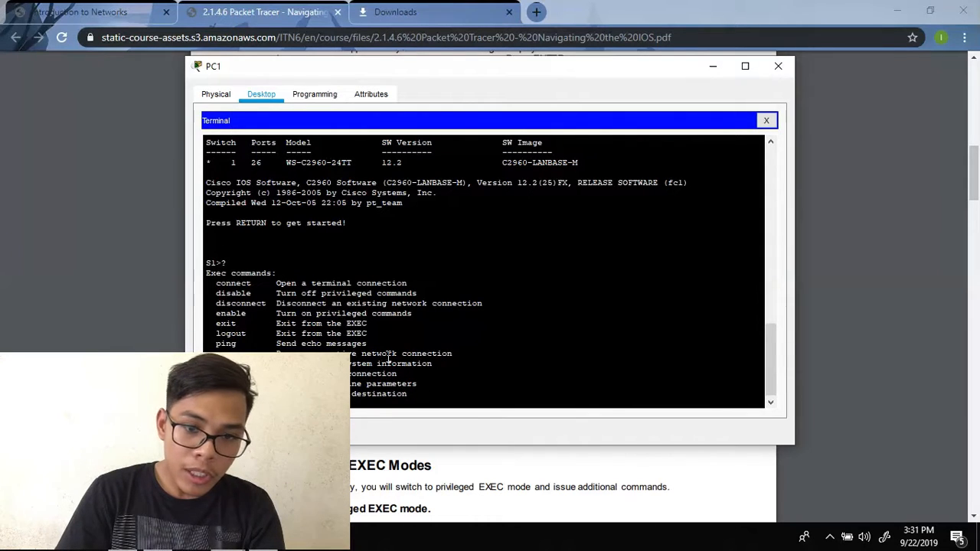
left_click(860, 353)
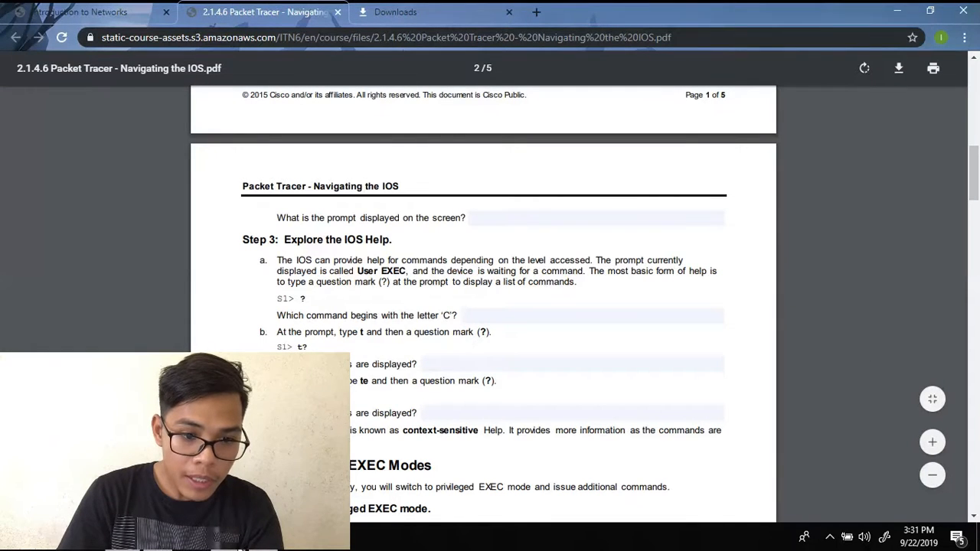
left_click(438, 381)
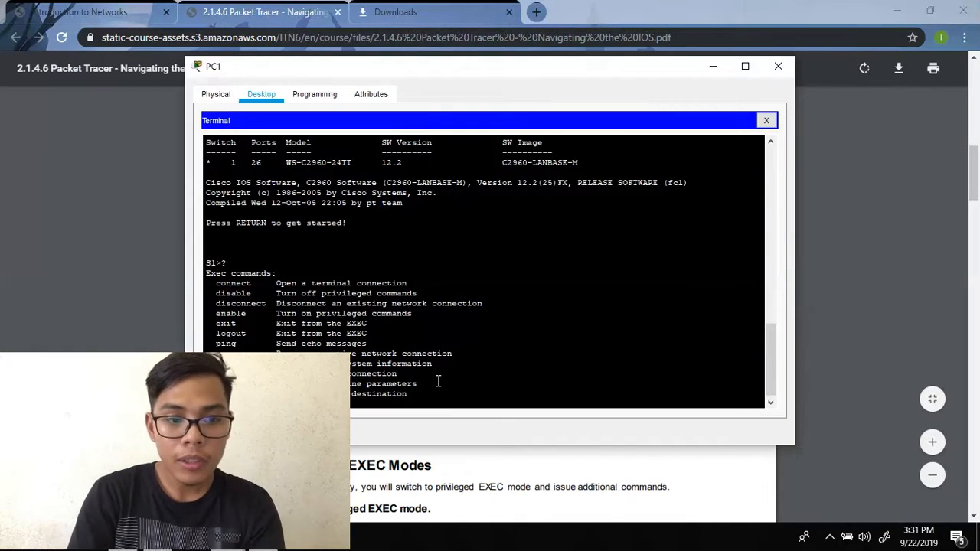
scroll(438, 382, "down", 1)
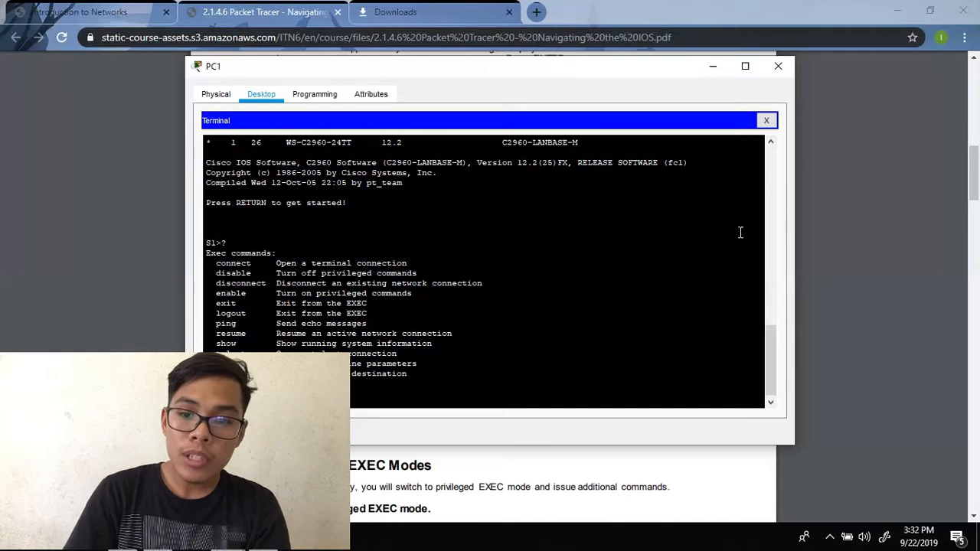
left_click(876, 231)
- Use ? context help at S1> to list matching user EXEC commands, checking the PDF between entries
scroll(877, 228, "down", 2)
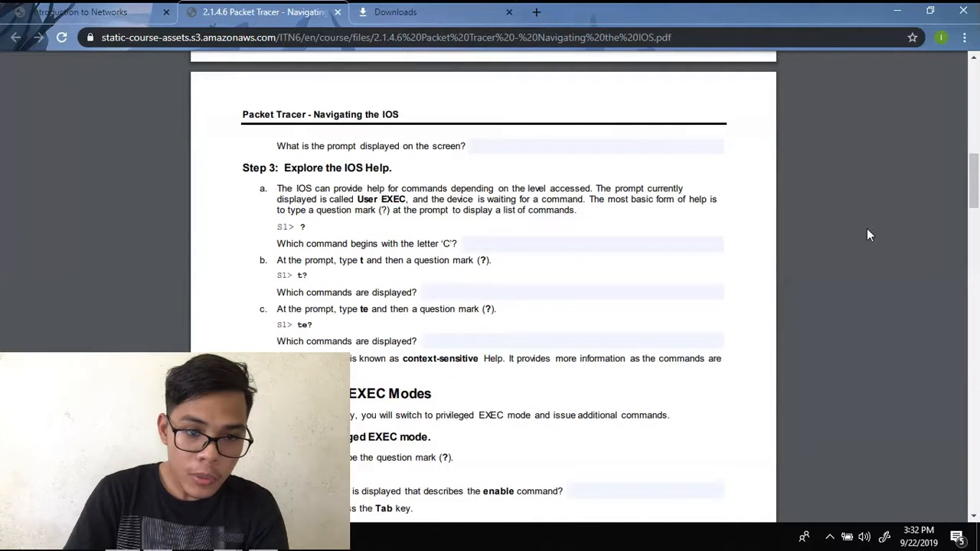
left_click(357, 458)
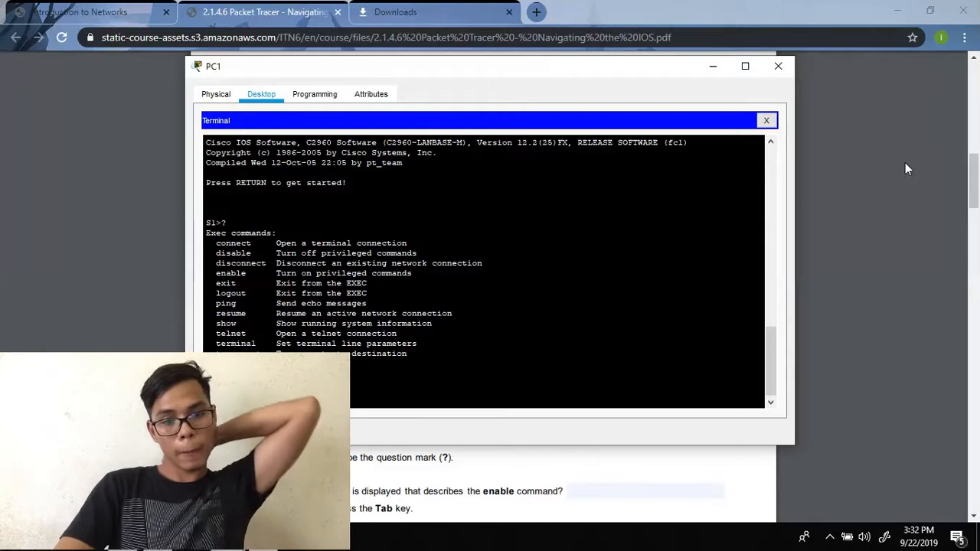
left_click(907, 243)
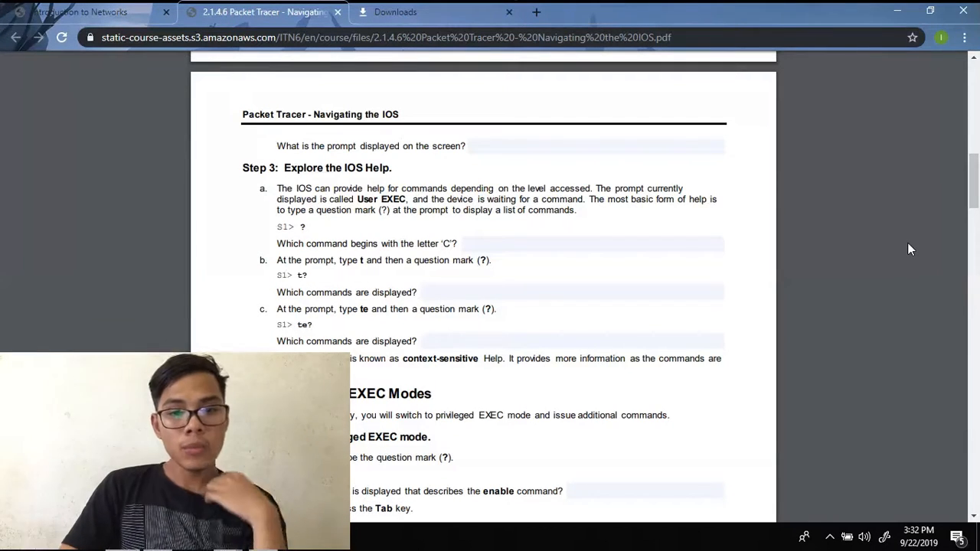
scroll(908, 245, "down", 5)
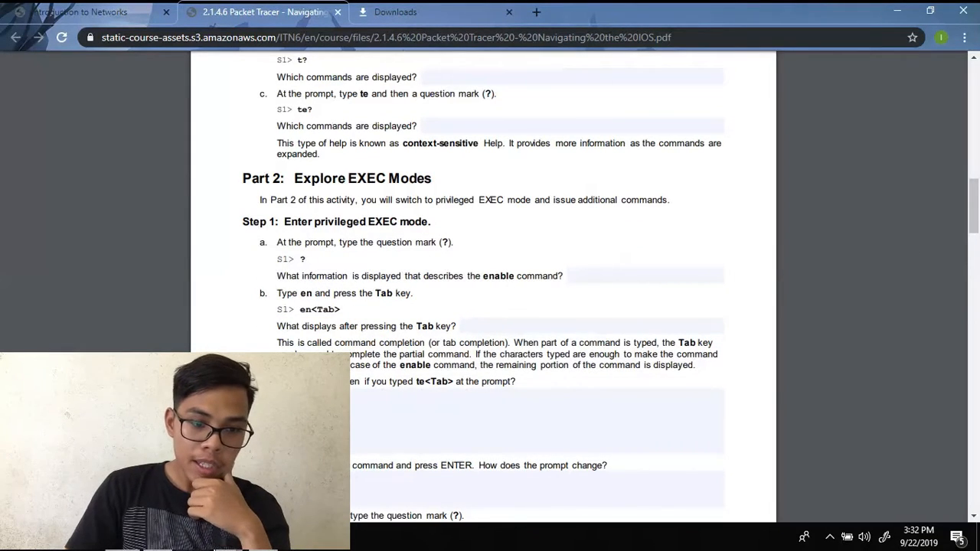
key("alt+Tab")
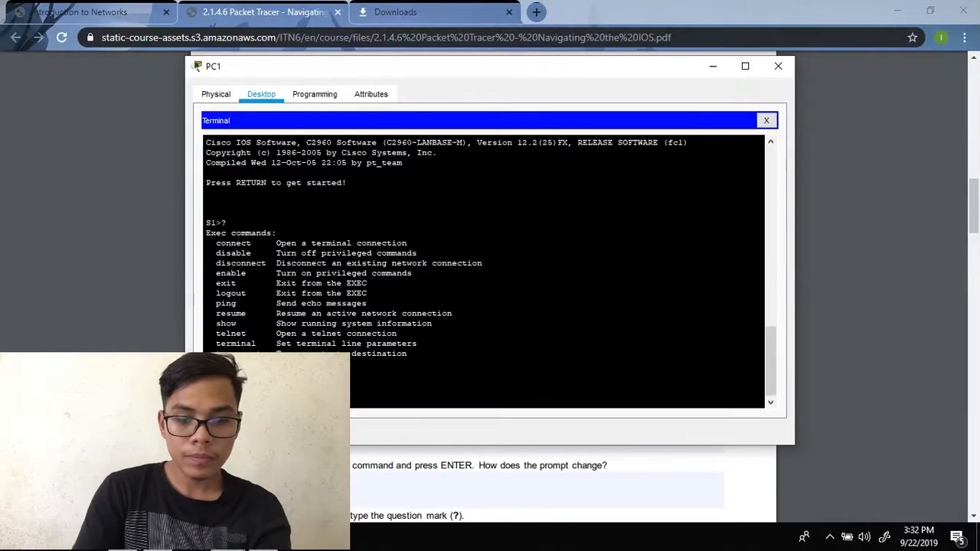
type("?")
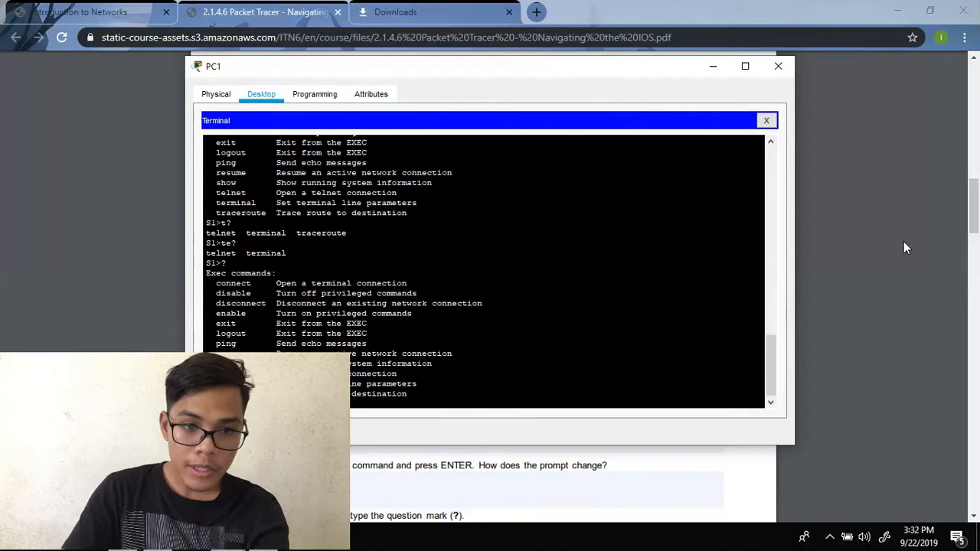
left_click(904, 248)
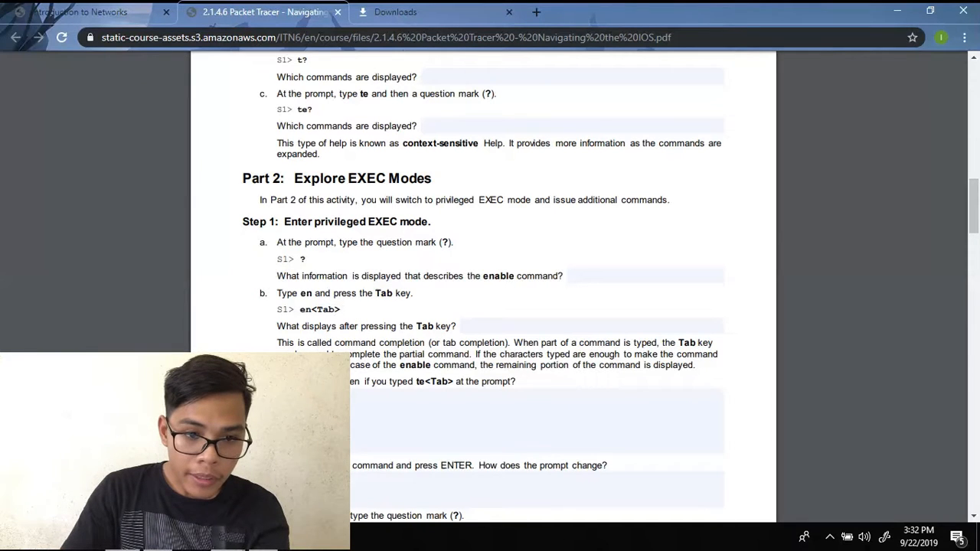
left_click(383, 473)
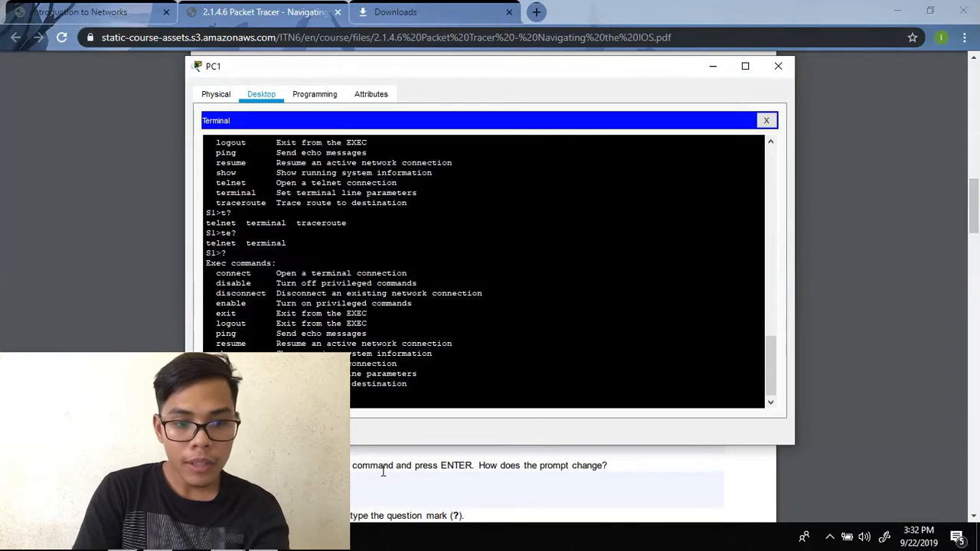
key("Return")
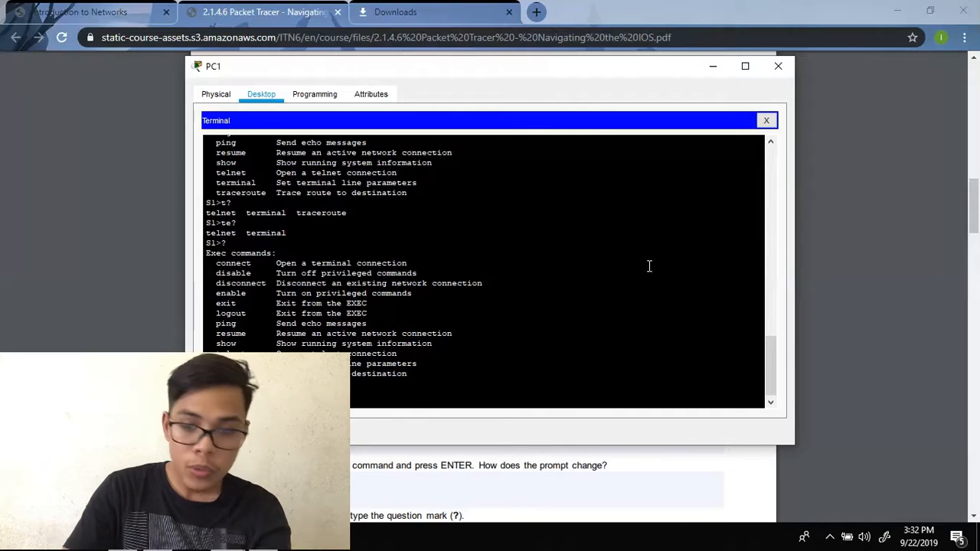
left_click(855, 250)
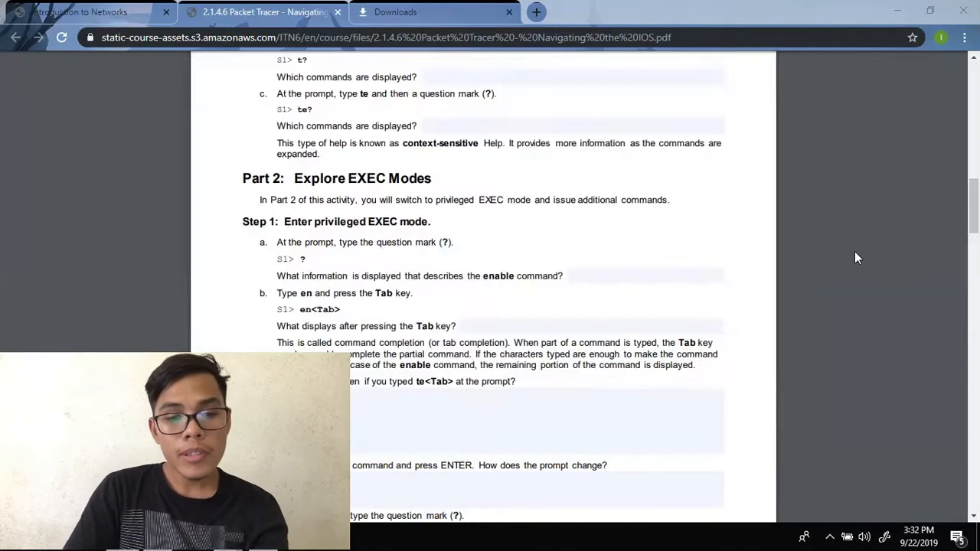
- Enter privileged EXEC mode on S1 with en plus Tab, then list its commands with ?
scroll(837, 261, "down", 3)
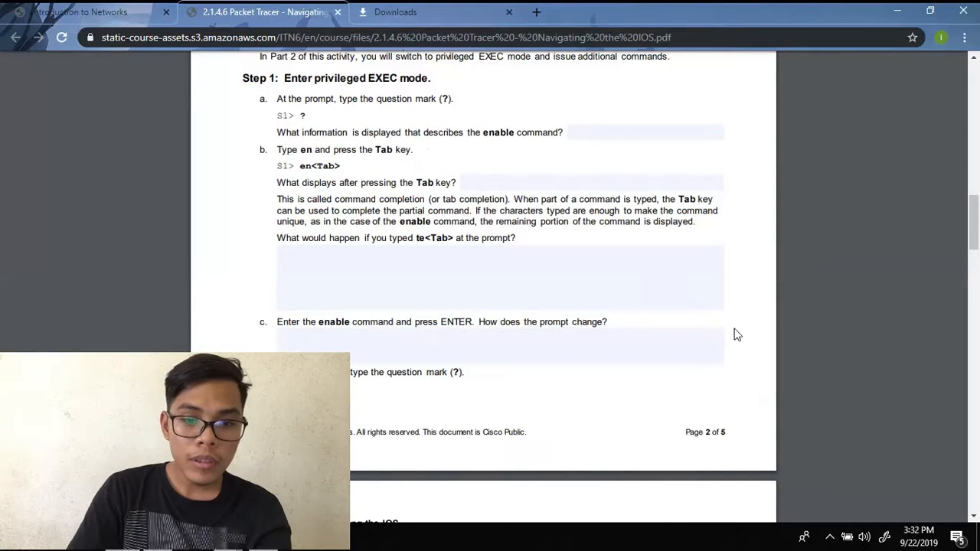
scroll(733, 335, "down", 2)
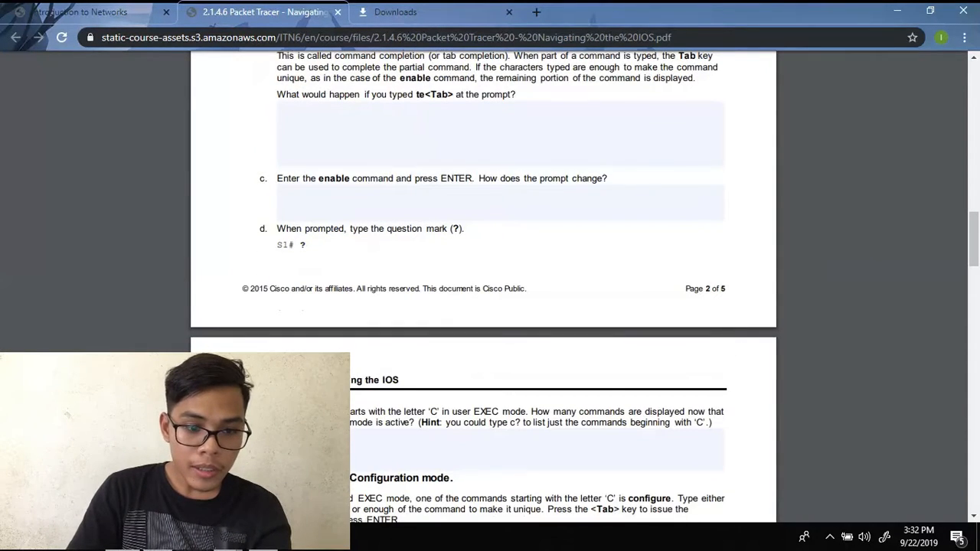
left_click(406, 469)
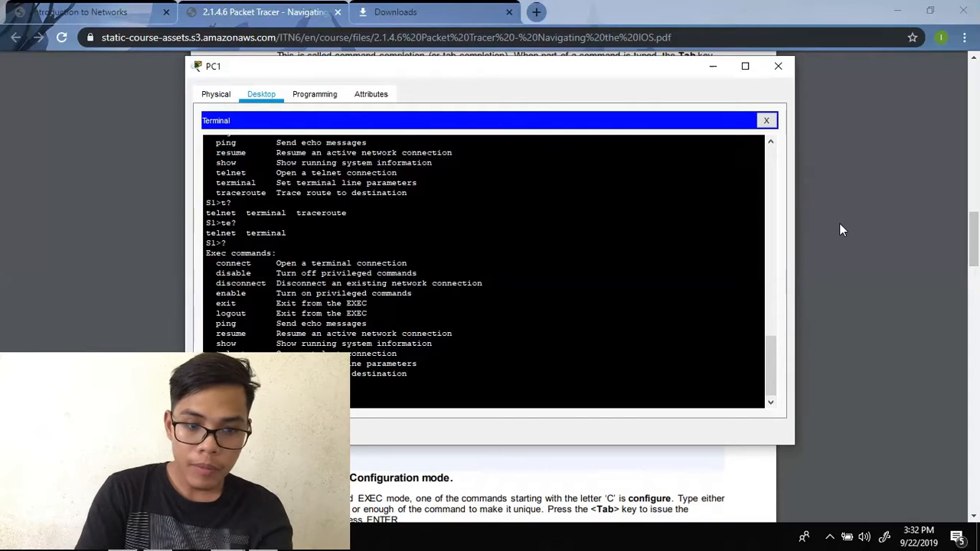
type("en")
key("Tab")
key("Return")
type("?")
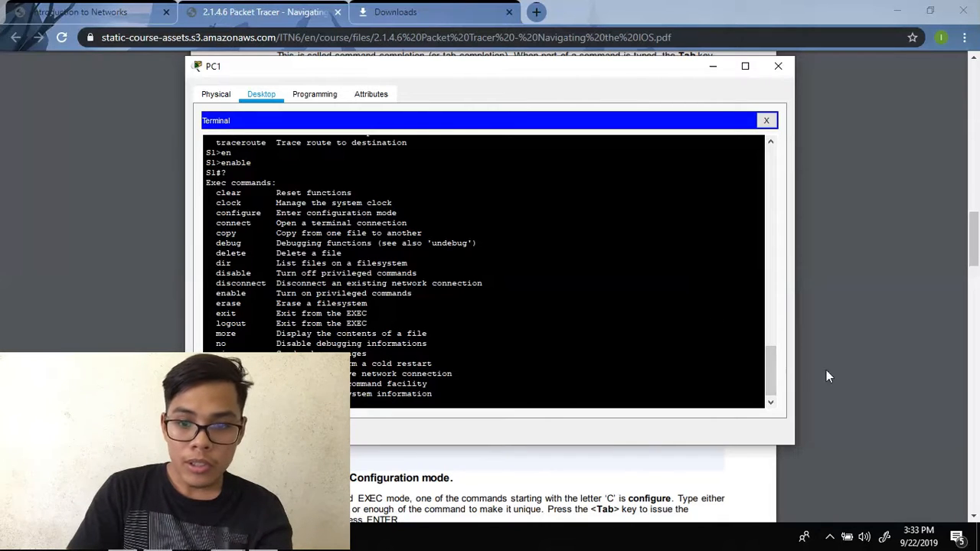
- Page through S1's full privileged command list, then scroll the PDF to Step 2
left_click_drag(769, 364, 768, 338)
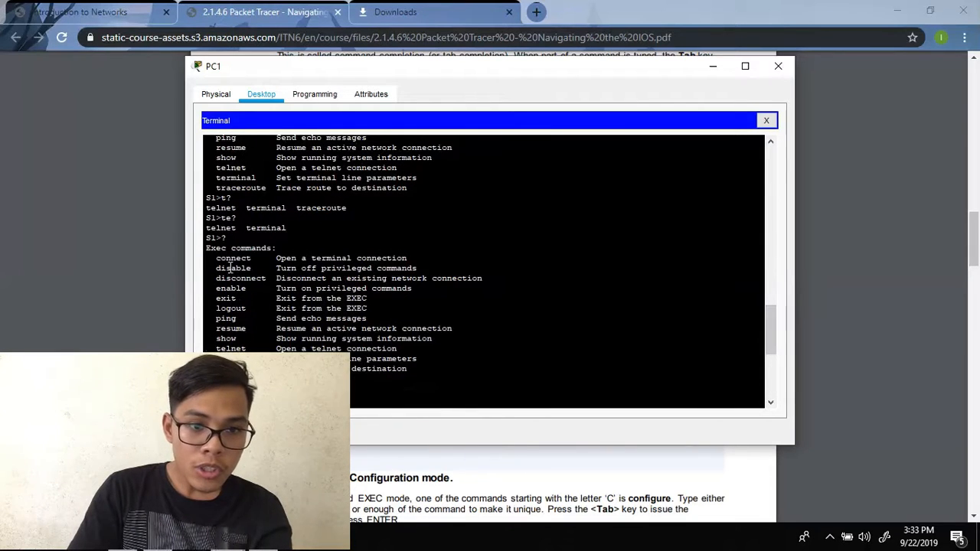
left_click_drag(770, 333, 770, 400)
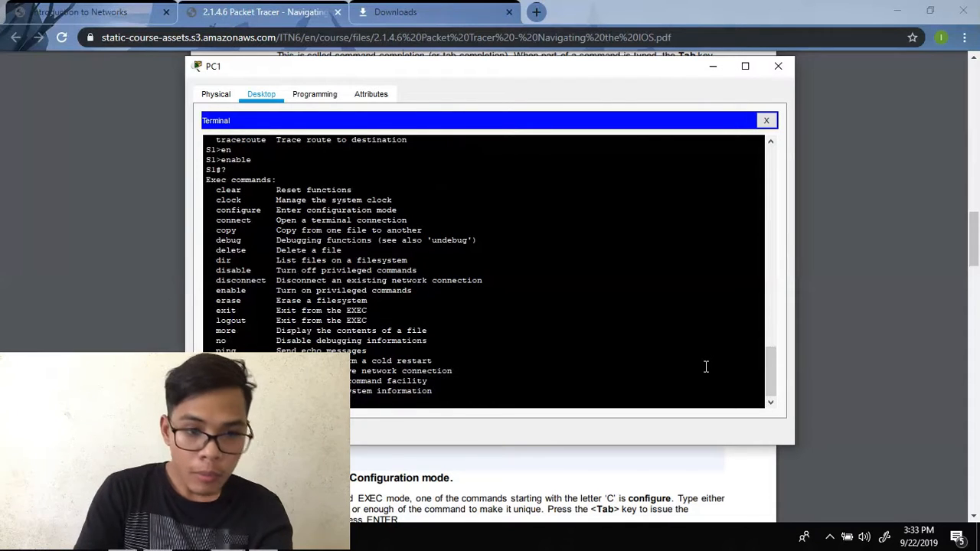
scroll(706, 366, "down", 1)
key("Return")
key("Return")
key("Return")
key("Return")
key("Return")
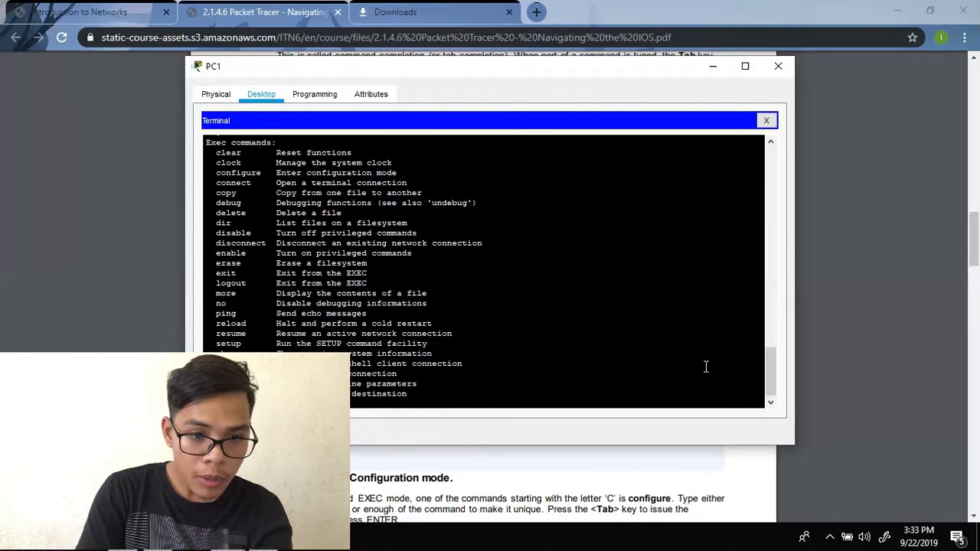
key("Return")
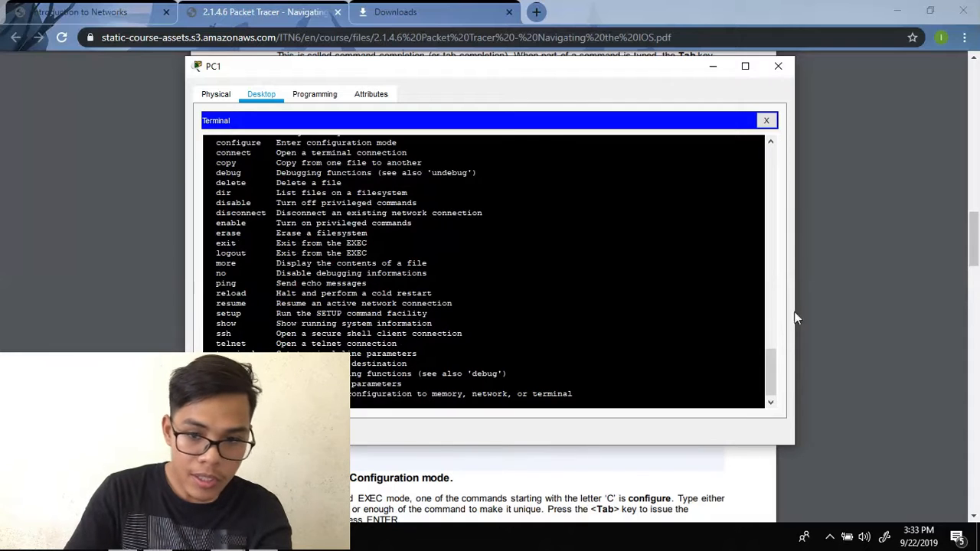
left_click(880, 276)
scroll(729, 244, "down", 3)
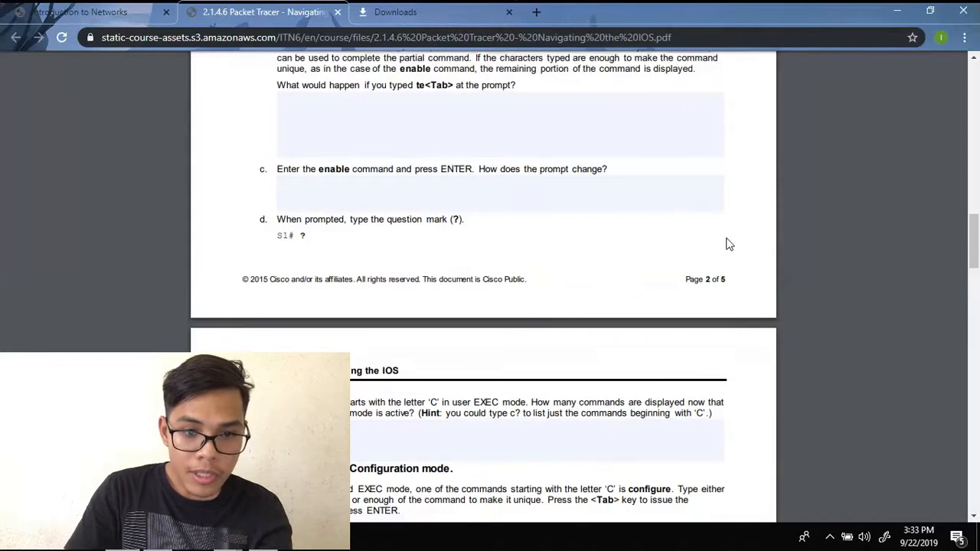
scroll(729, 245, "down", 3)
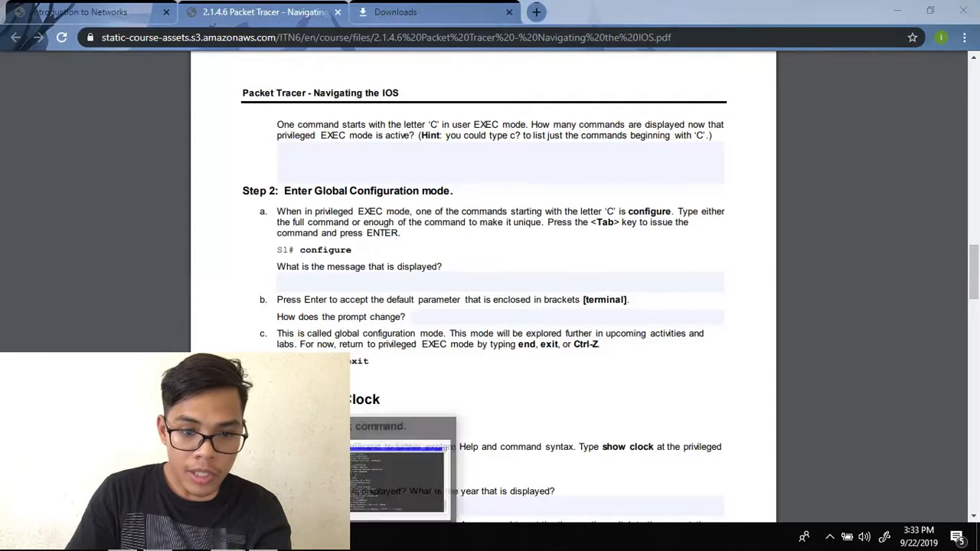
- Enter global configuration mode with configure (default terminal) and exit back to S1# with Ctrl+Z
left_click(406, 464)
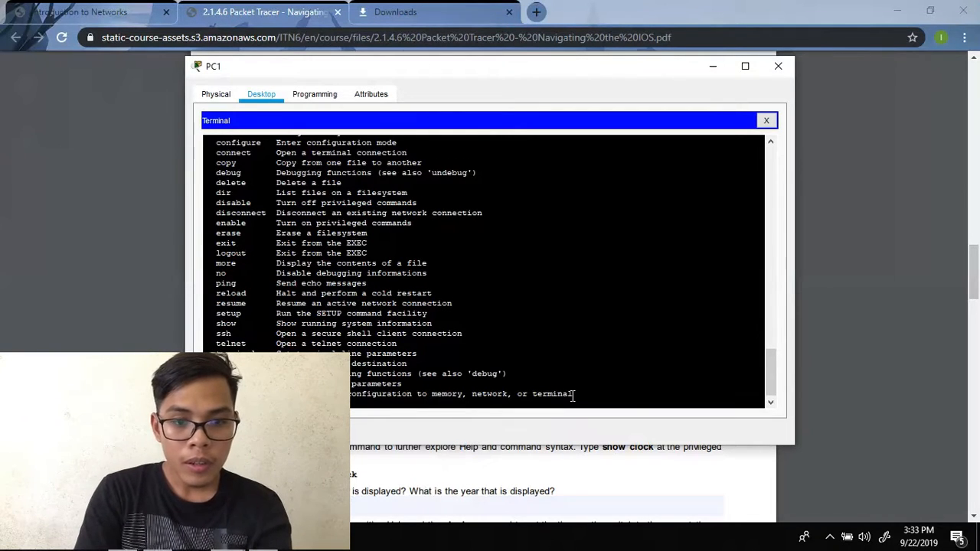
key("Return")
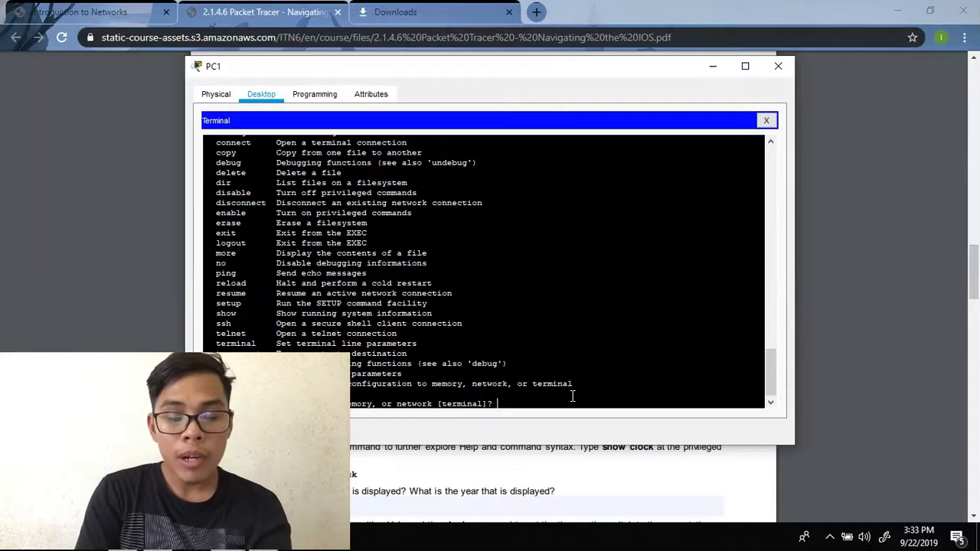
key("Return")
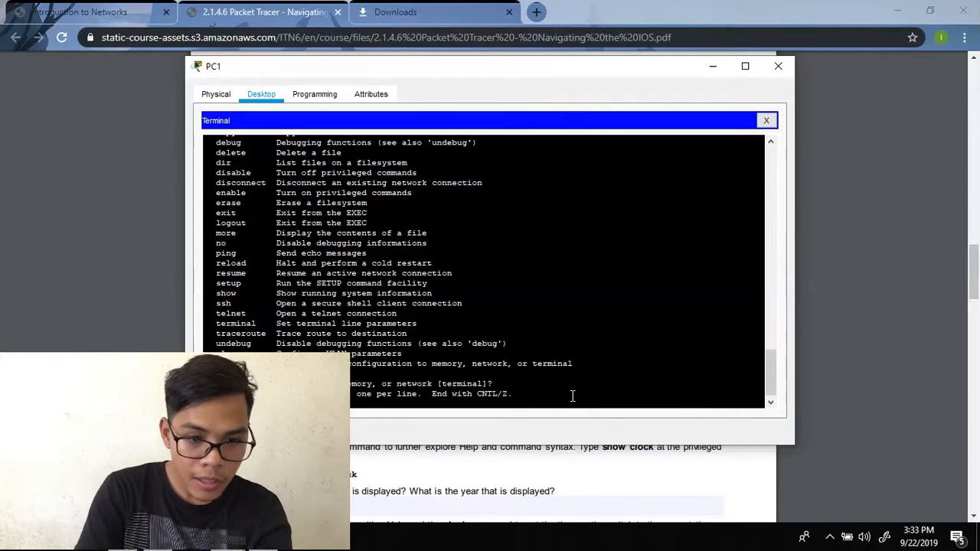
key("ctrl+z")
key("Return")
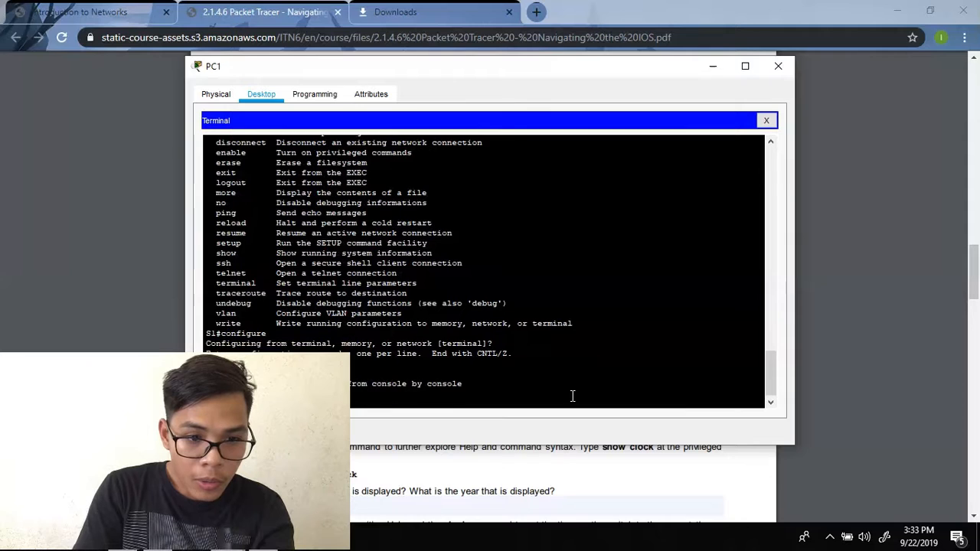
- Read the next PDF instructions and refresh the S1# prompt in the terminal
left_click(850, 353)
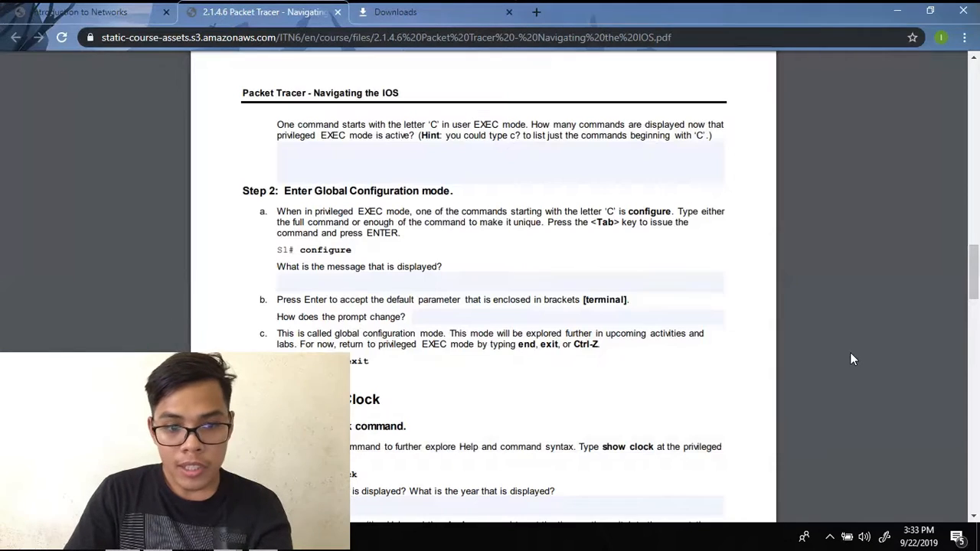
scroll(834, 348, "down", 4)
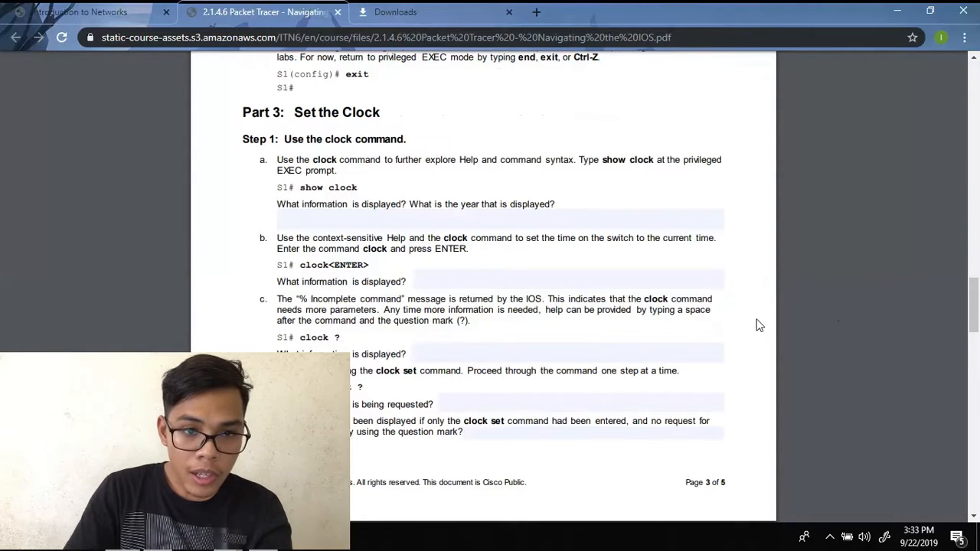
key("alt+Tab")
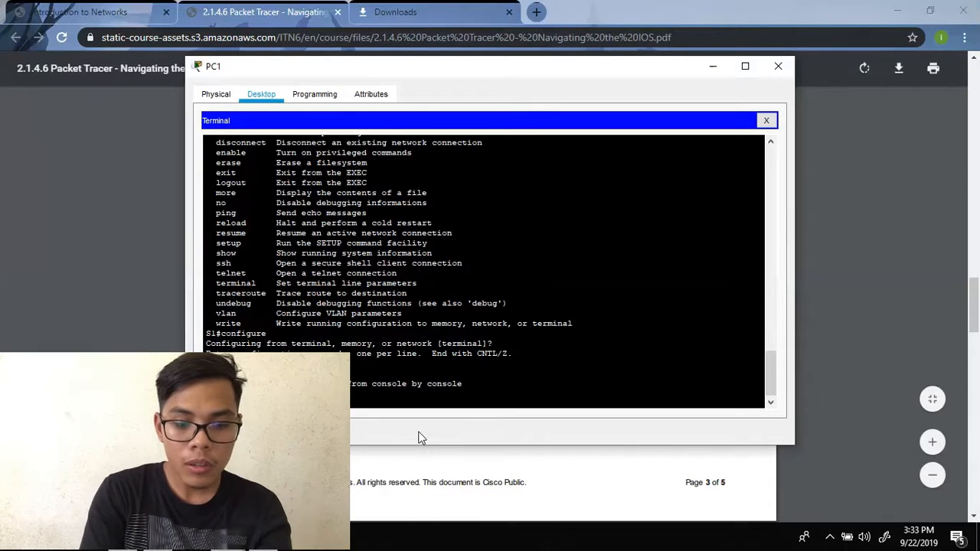
key("Return")
key("Return")
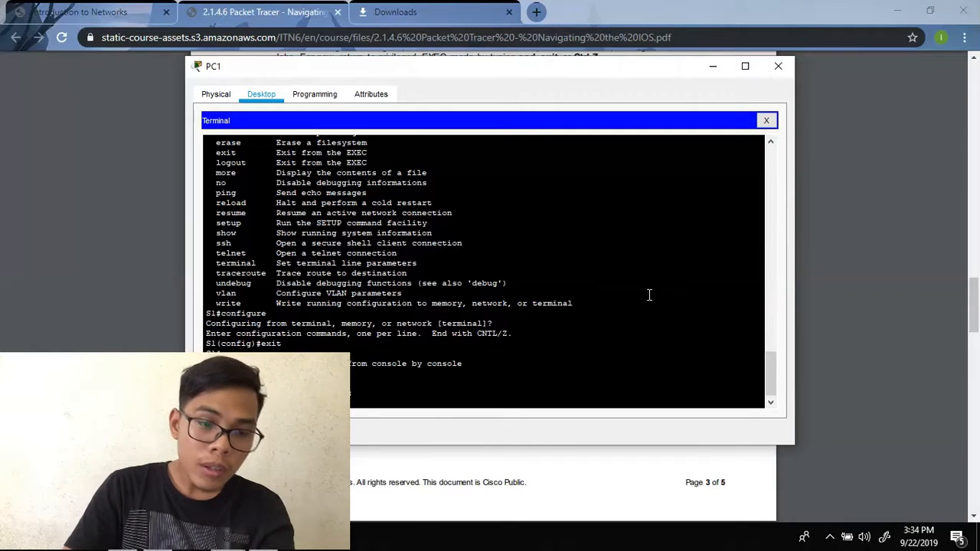
left_click(884, 235)
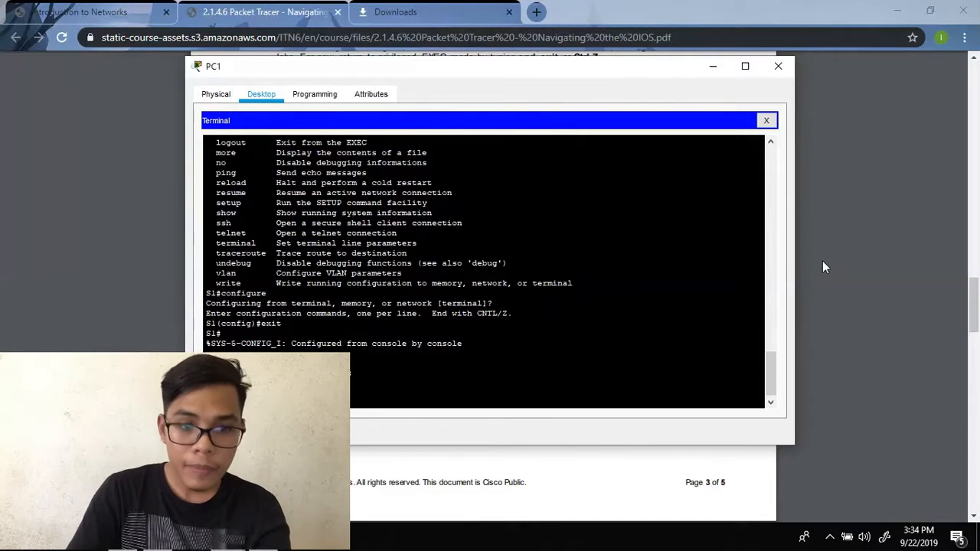
left_click(824, 266)
- Run show clock on S1 (Mon Mar 1 1993) and the incomplete bare clock command
scroll(824, 266, "down", 1)
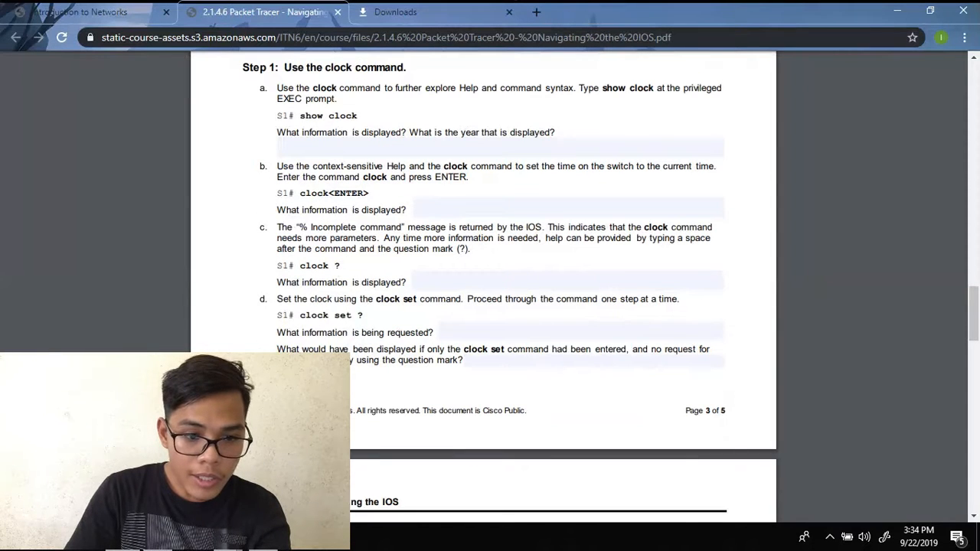
mouse_move(234, 538)
left_click(378, 479)
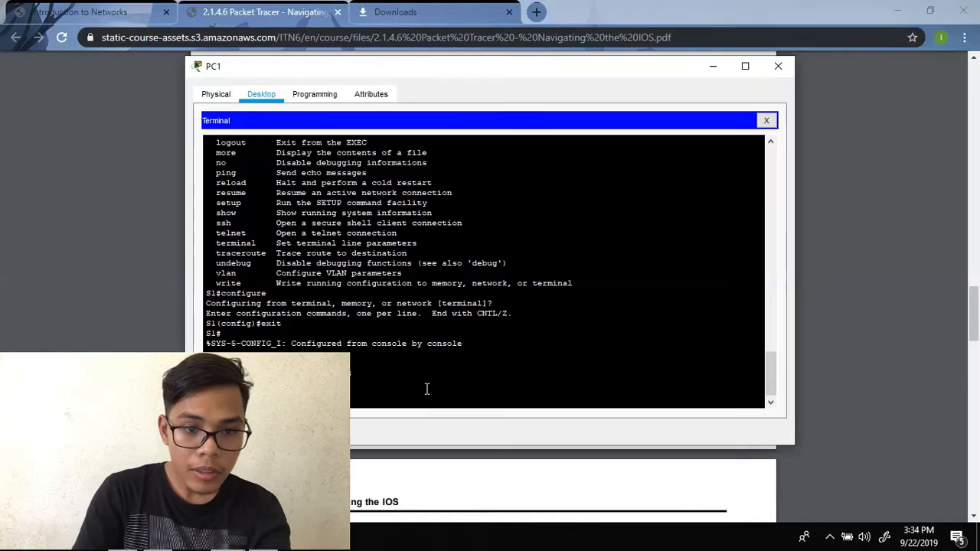
type("show clock")
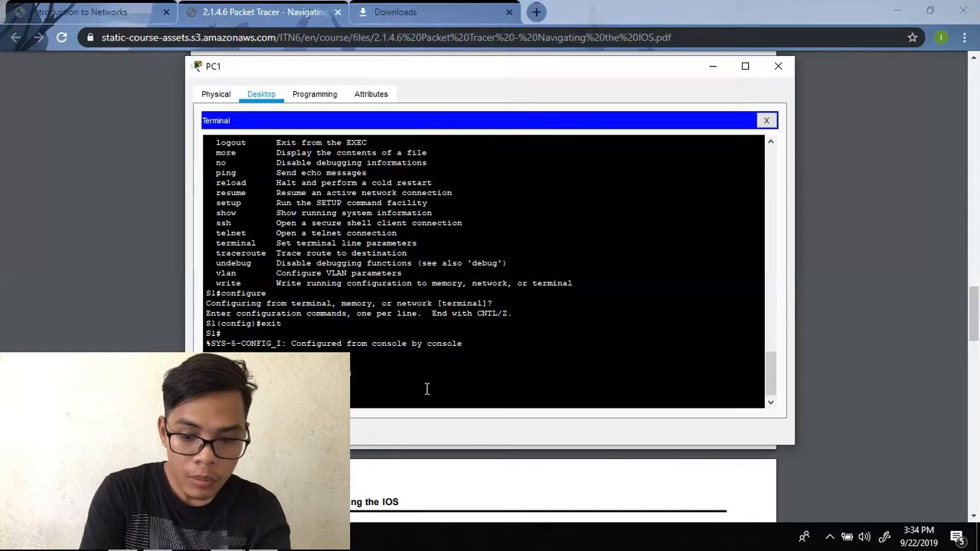
key("Return")
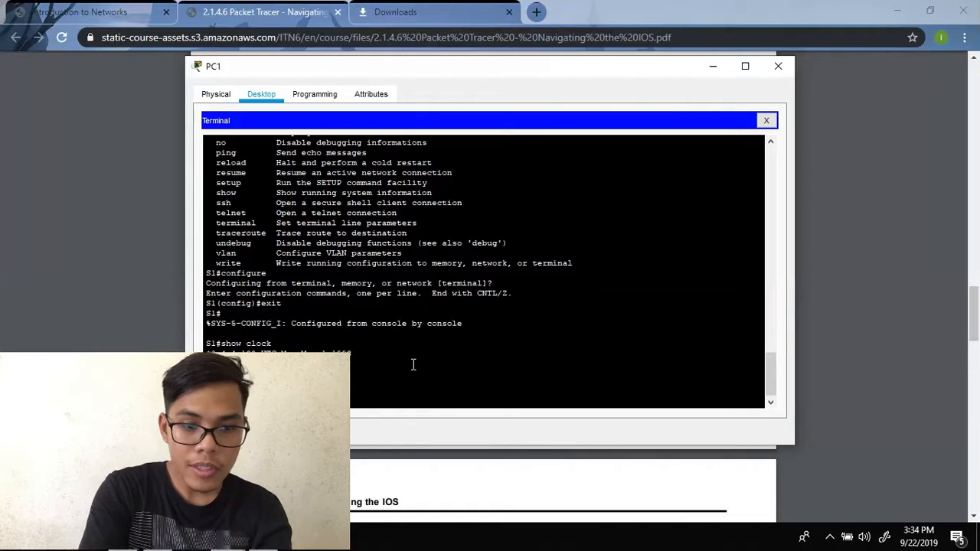
type("clock")
key("Return")
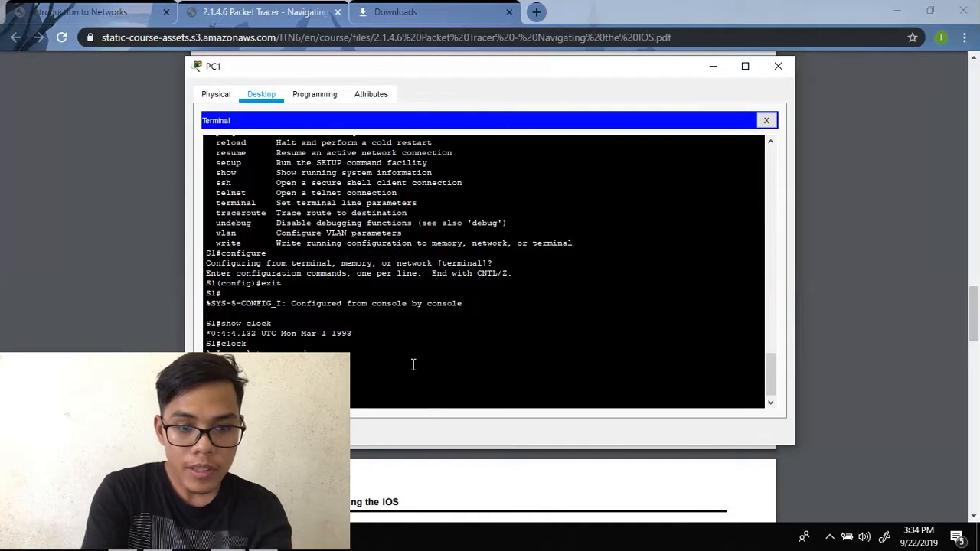
- Explore clock ? and clock set ? help, then scroll the PDF to step e
type("clock ?")
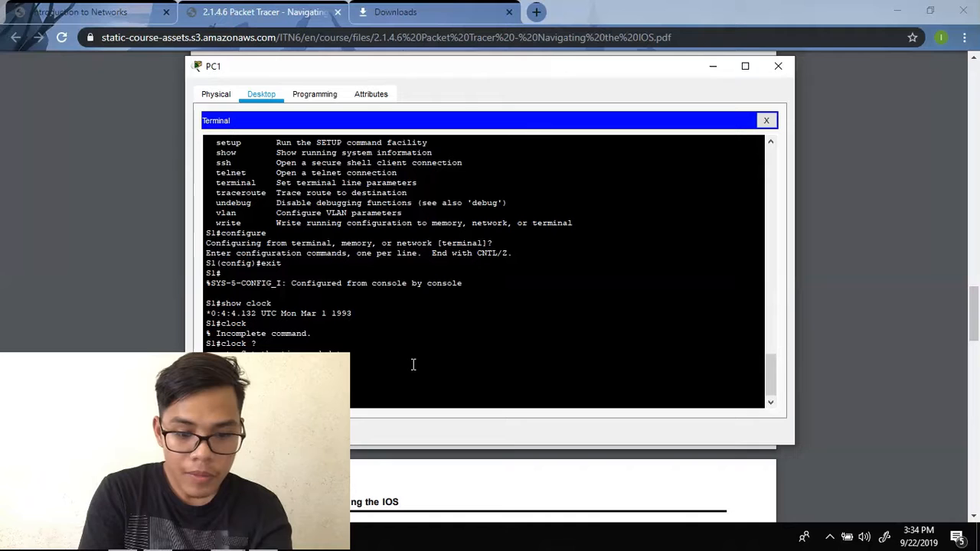
type("ste ?")
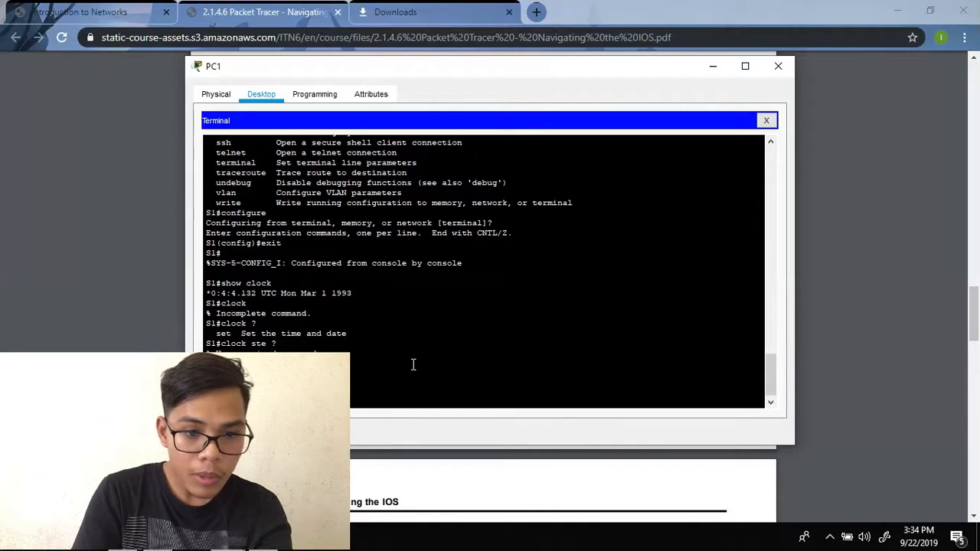
left_click(874, 202)
scroll(758, 246, "down", 2)
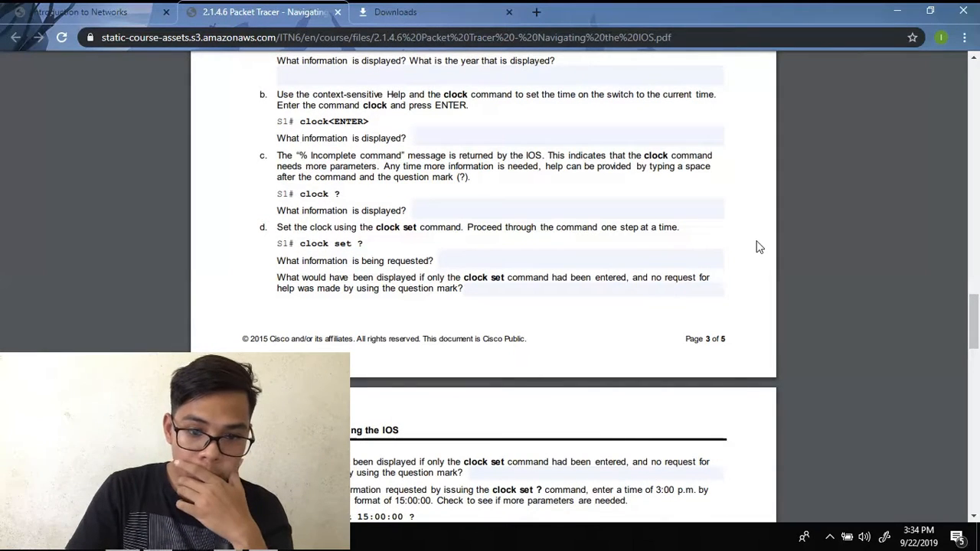
scroll(758, 247, "down", 2)
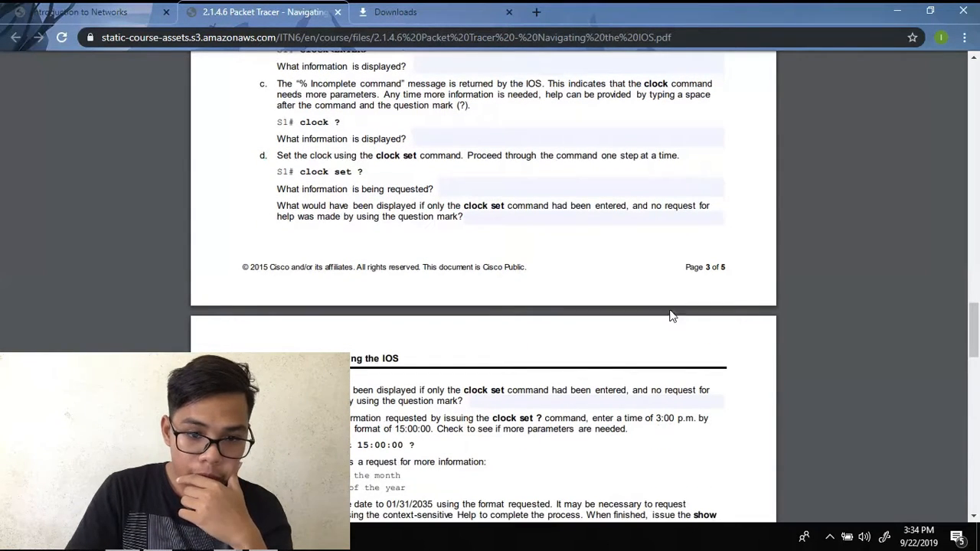
scroll(409, 417, "down", 1)
scroll(409, 417, "down", 4)
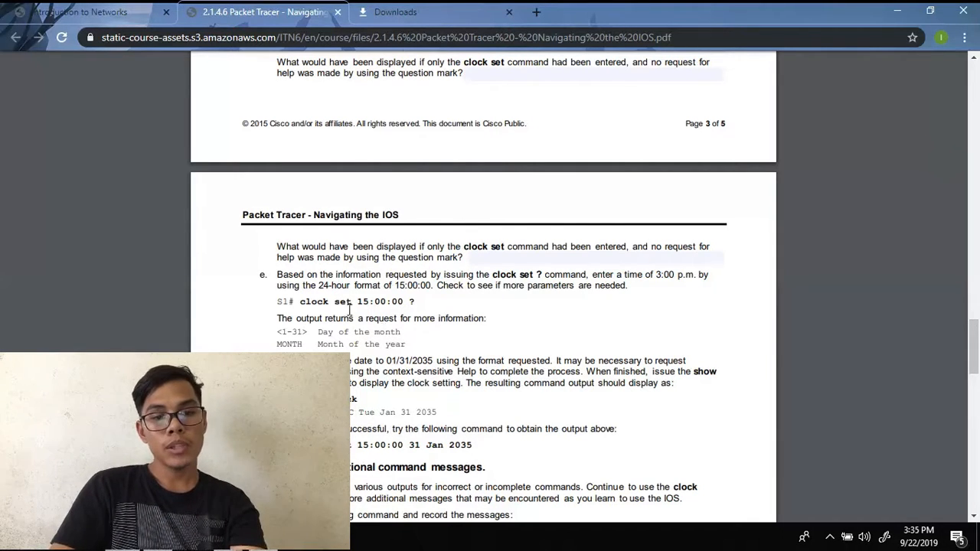
mouse_move(408, 539)
left_click(417, 440)
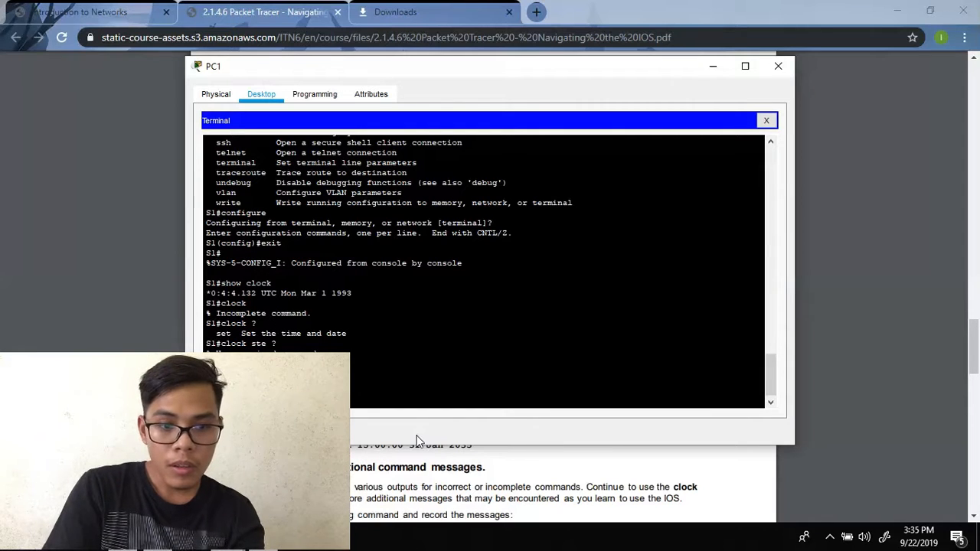
- Enter clock set 15:00:00 31 Jan 2035 on S1, checking the PDF for the syntax
type("?")
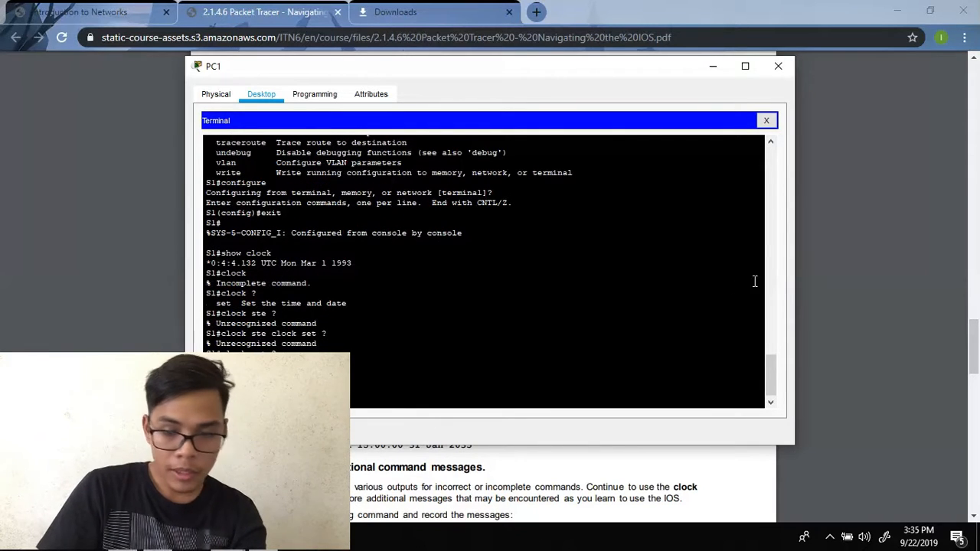
left_click(858, 276)
scroll(849, 279, "down", 3)
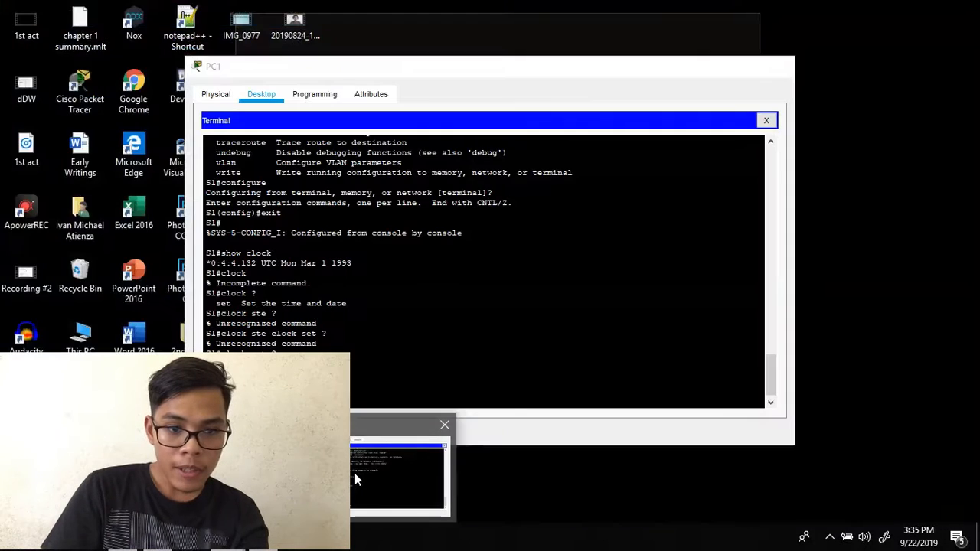
left_click(355, 474)
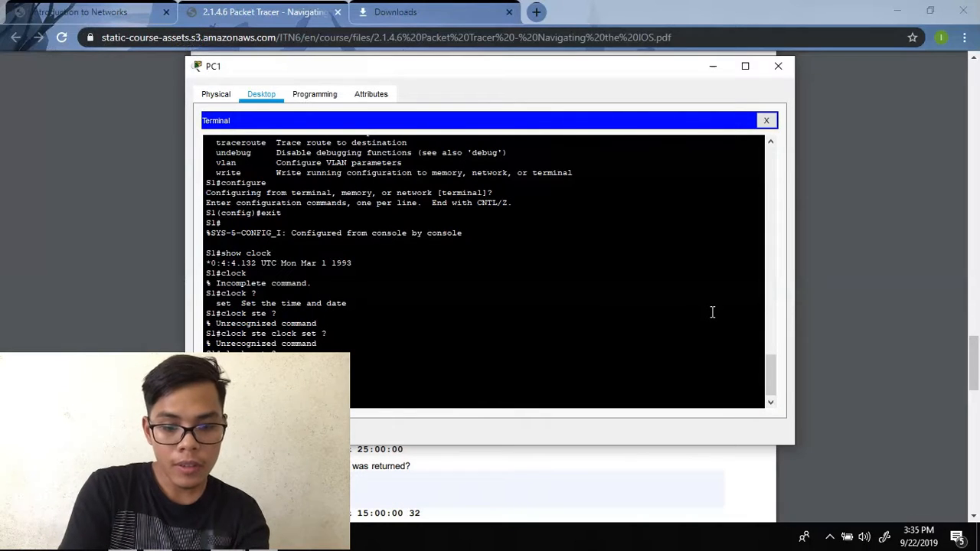
type("2035")
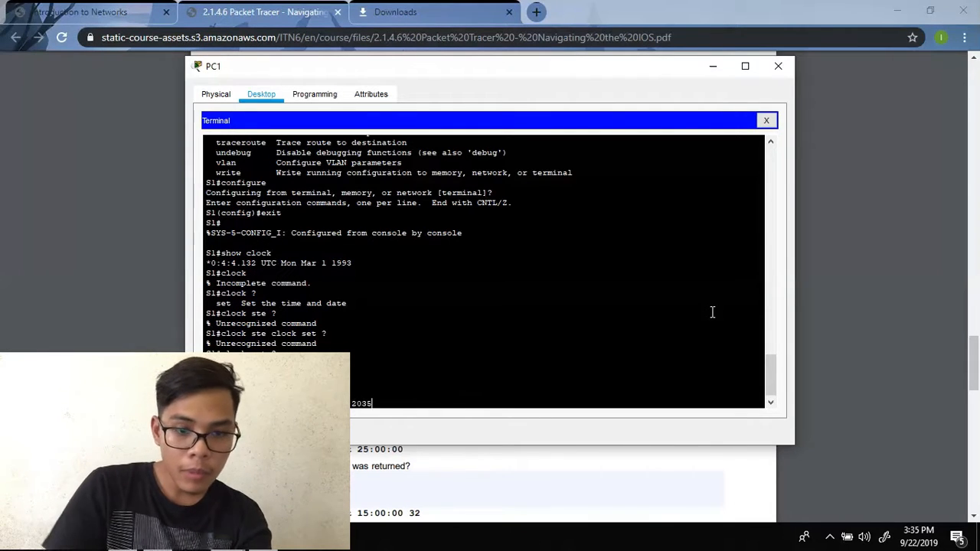
left_click(845, 262)
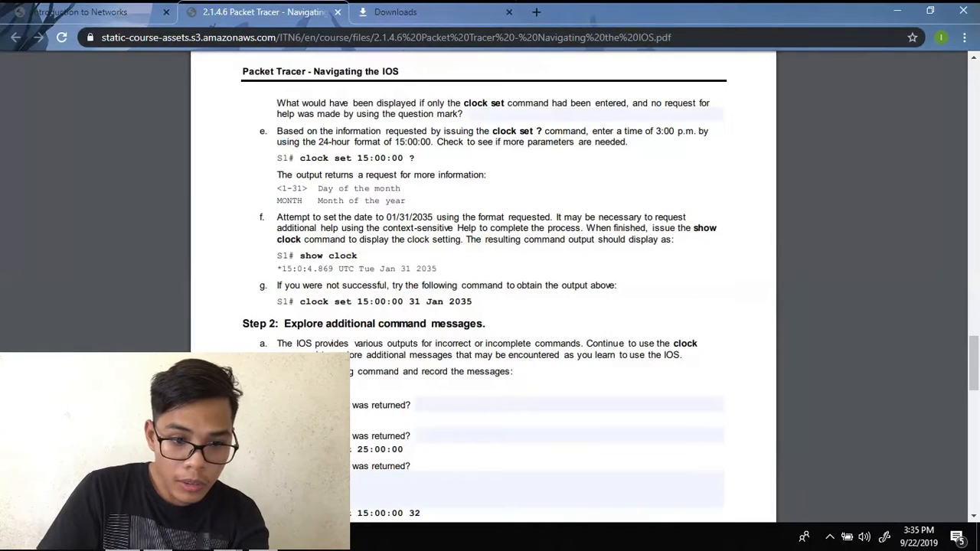
left_click(414, 459)
type("35")
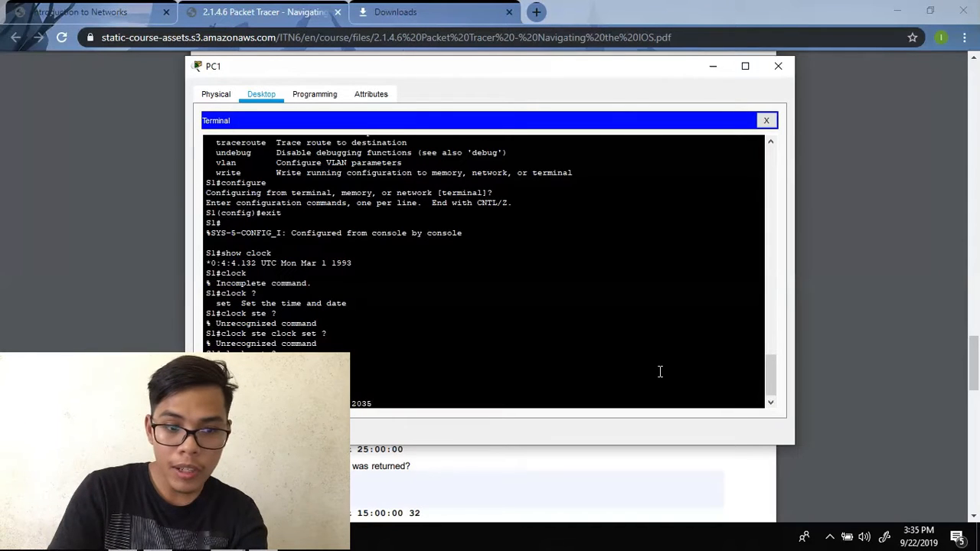
key("Return")
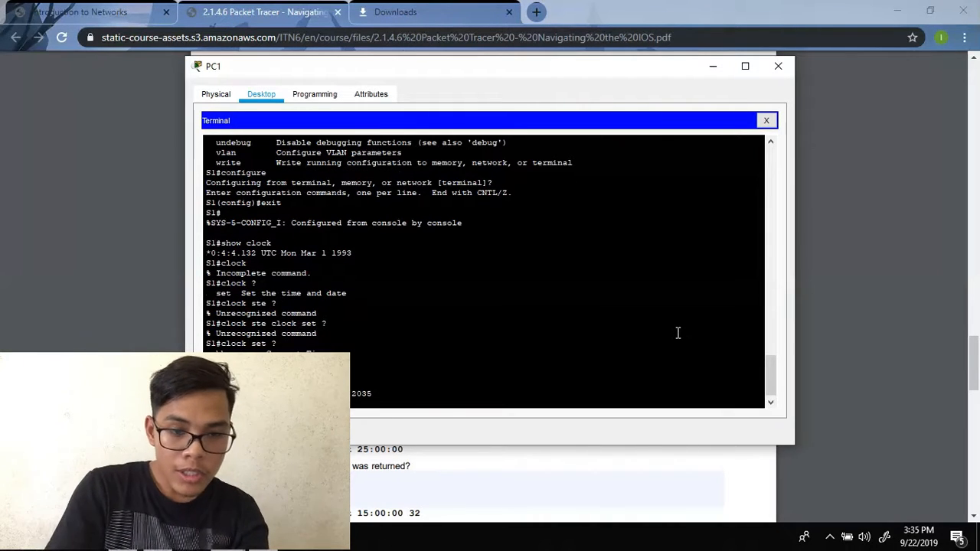
- Run the follow-up clock command, then return to the PDF's clock message exercises
left_click(819, 292)
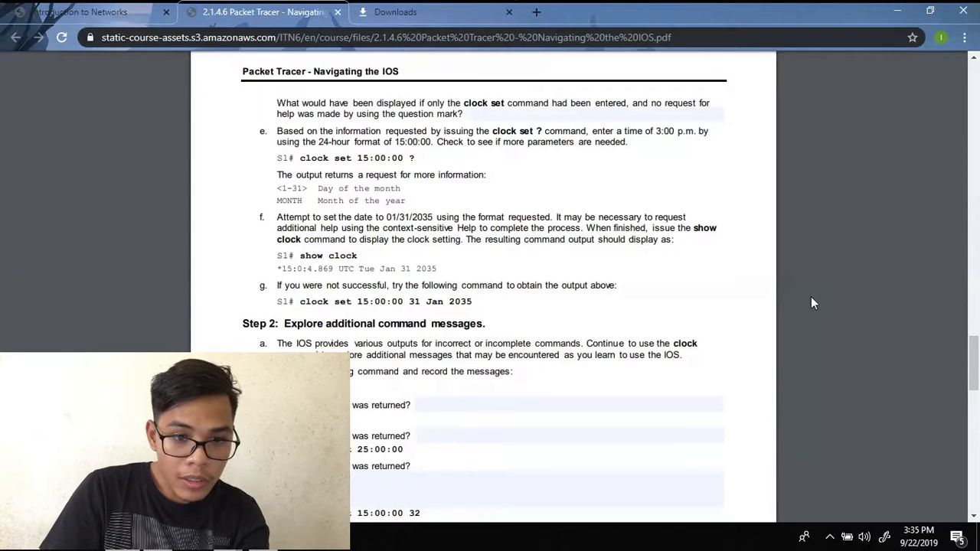
scroll(812, 297, "down", 1)
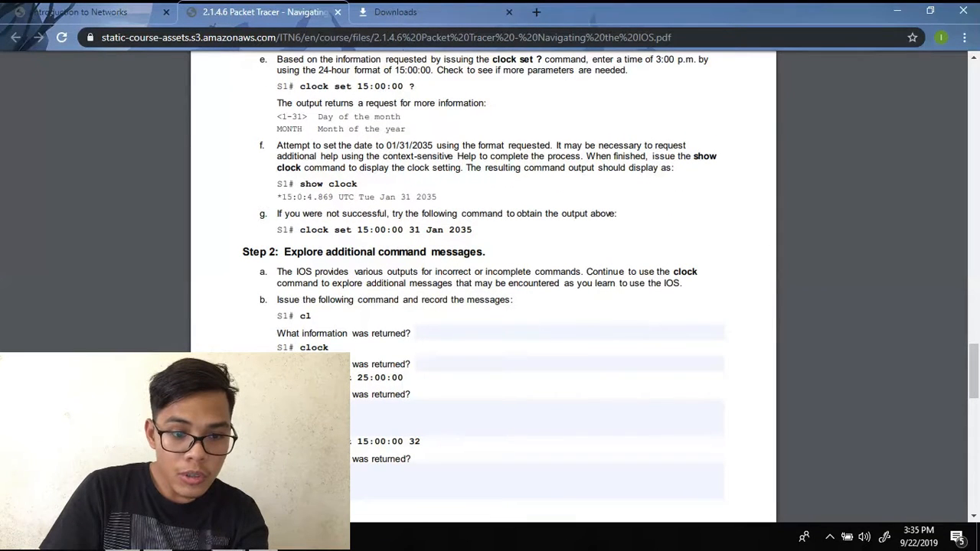
left_click(406, 460)
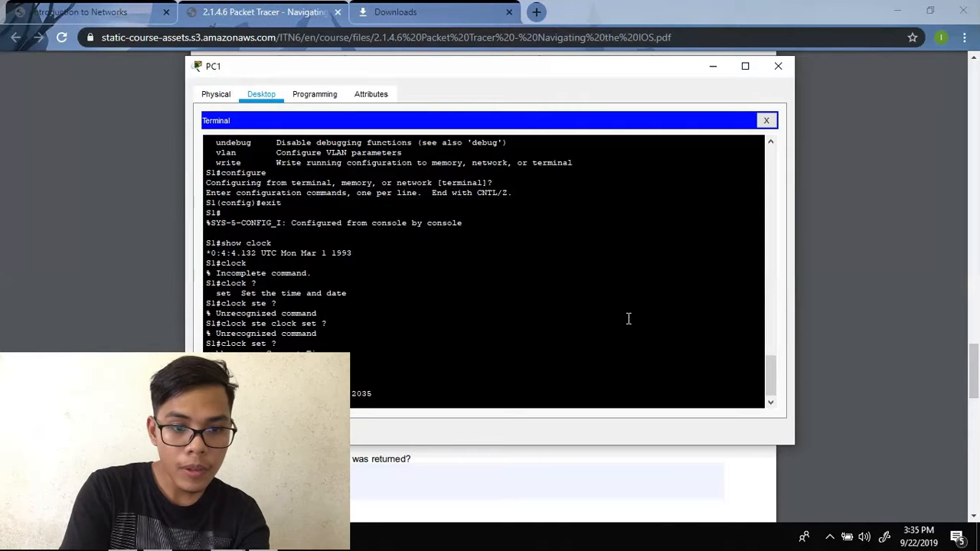
key("Return")
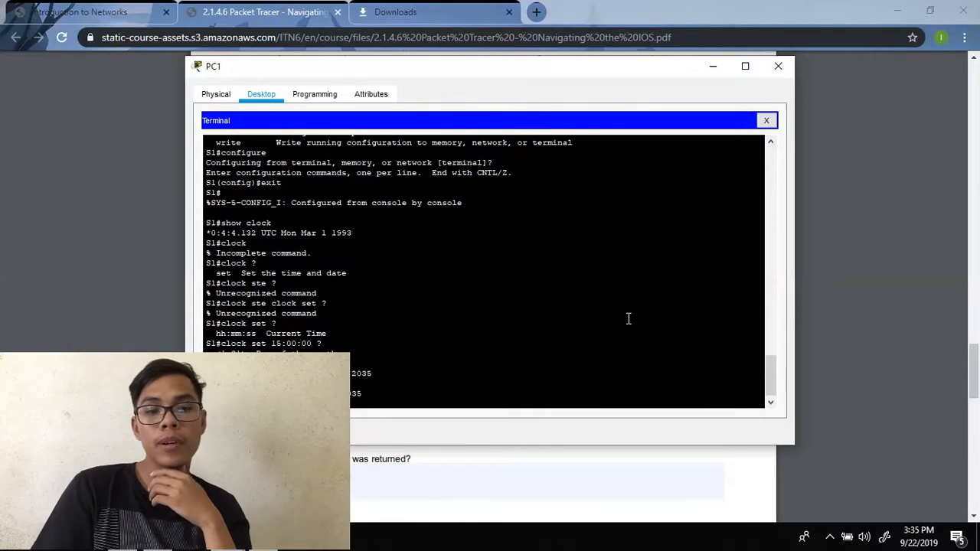
left_click(878, 230)
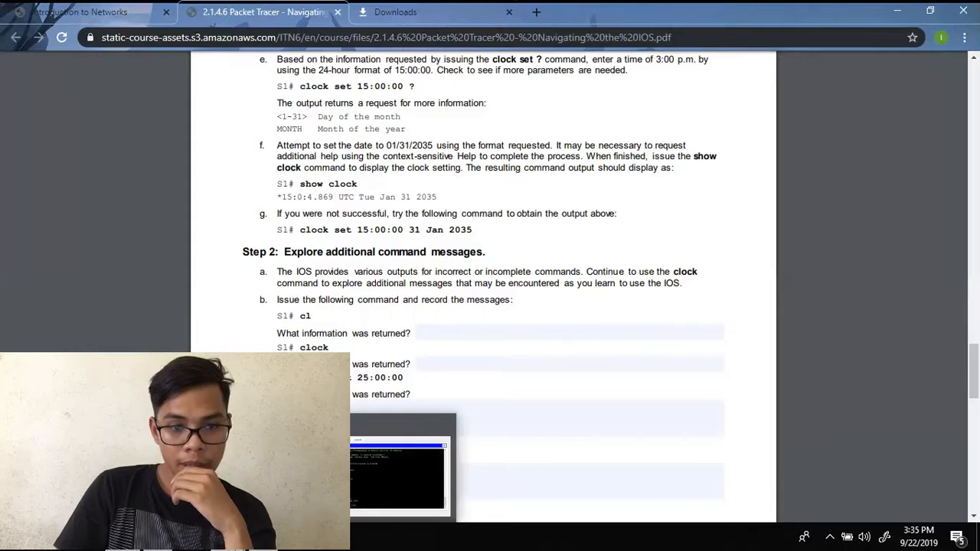
- Enter 'clock' and 'clock set 25:00:00' on S1 to trigger incomplete and invalid-input errors
left_click(379, 483)
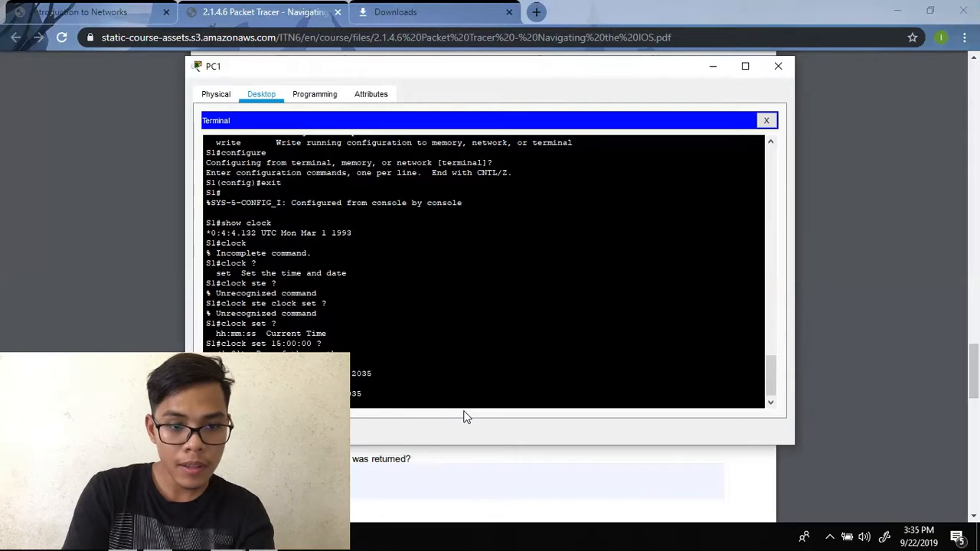
scroll(464, 415, "down", 1)
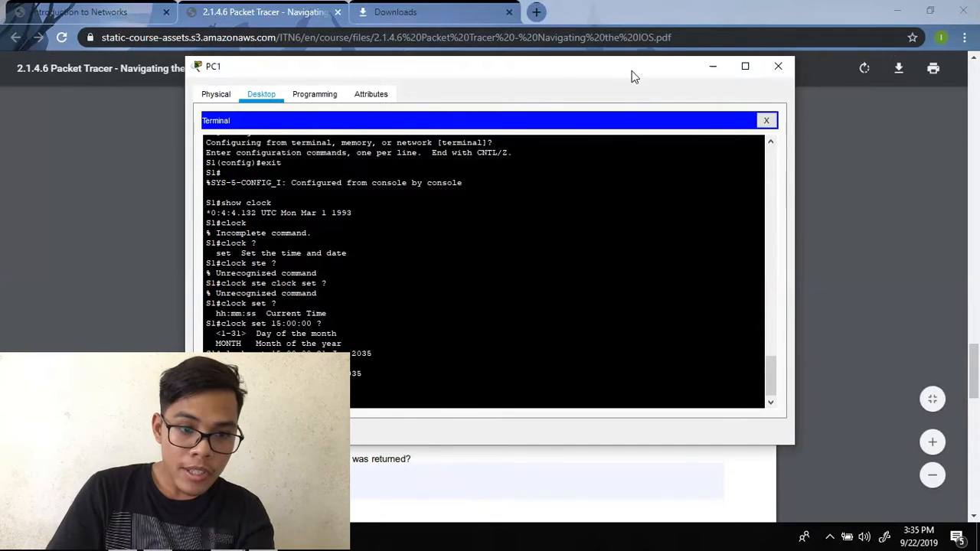
left_click_drag(633, 76, 861, 59)
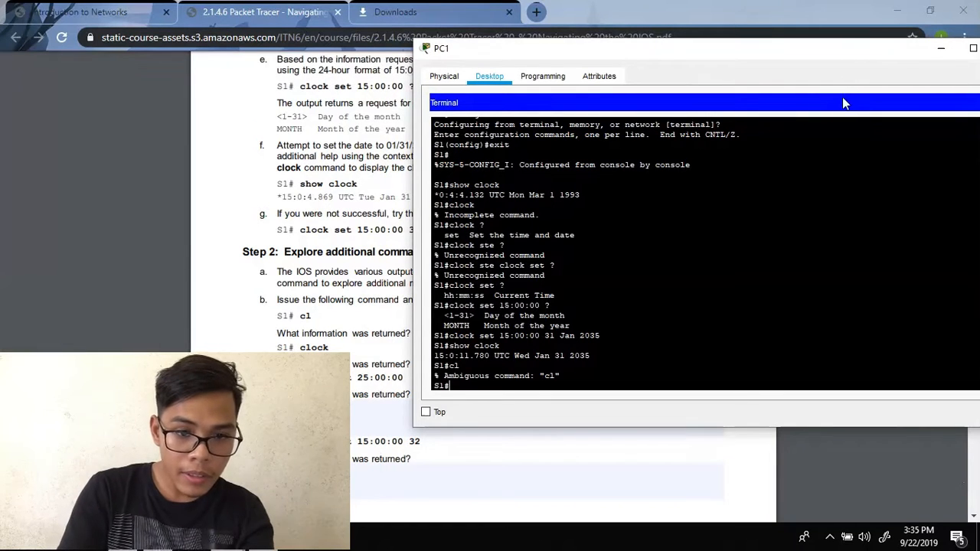
type("clock")
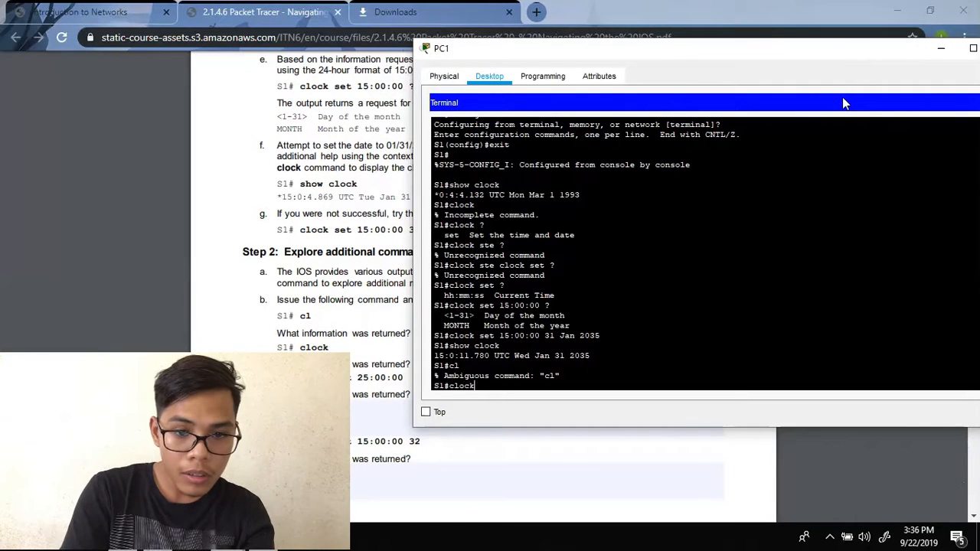
key("Return")
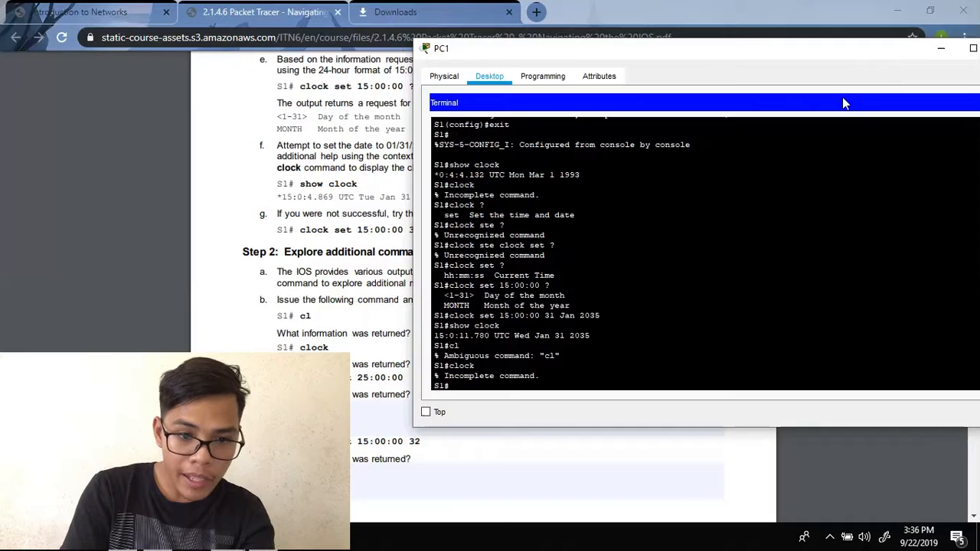
type("clock")
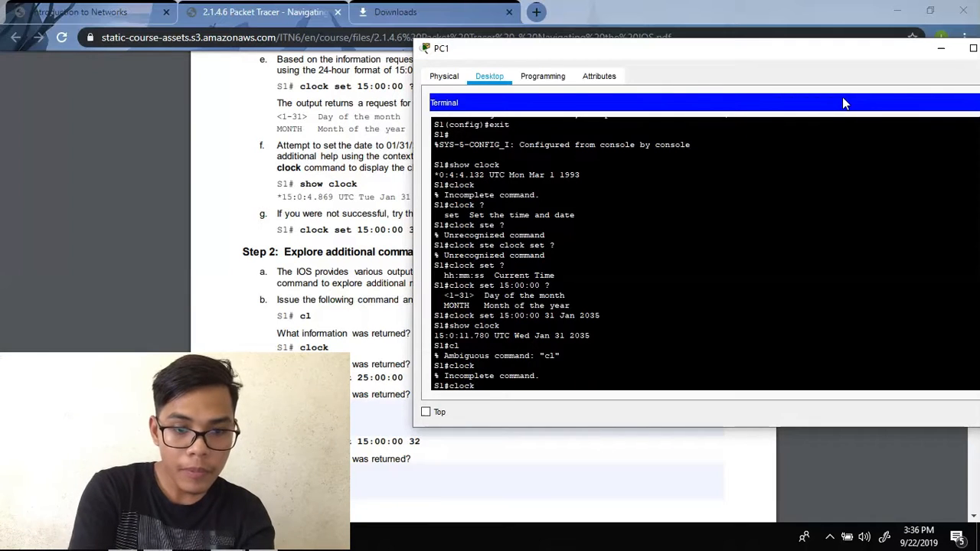
type(" set 25")
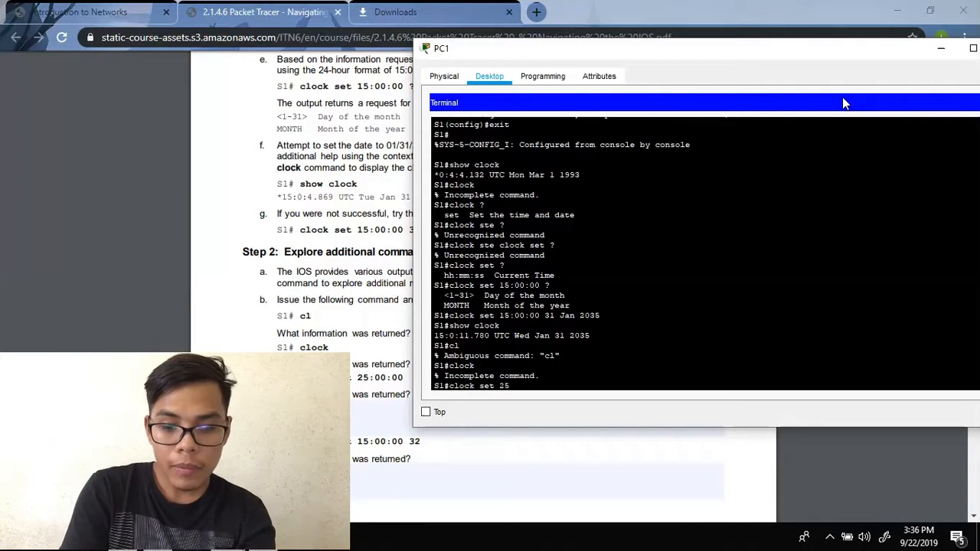
type(":")
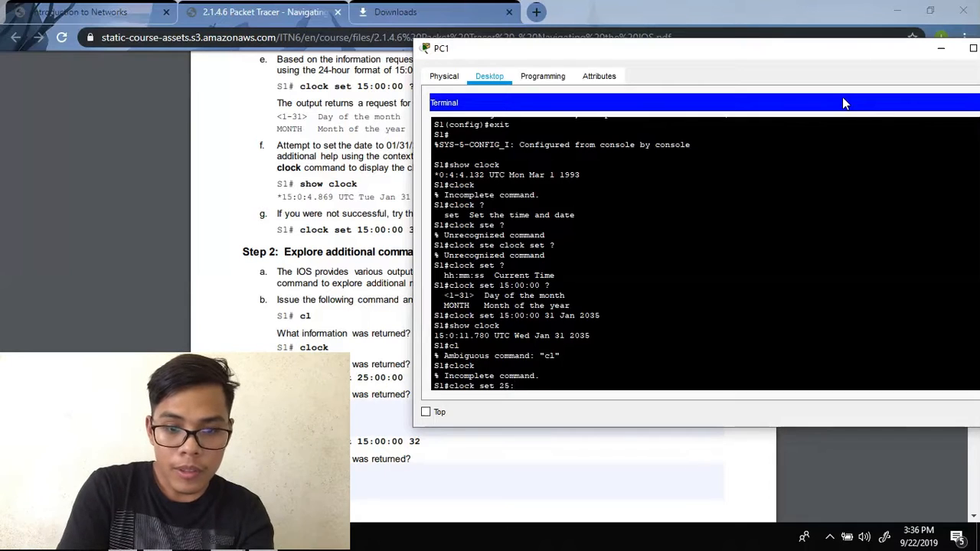
type("00:00")
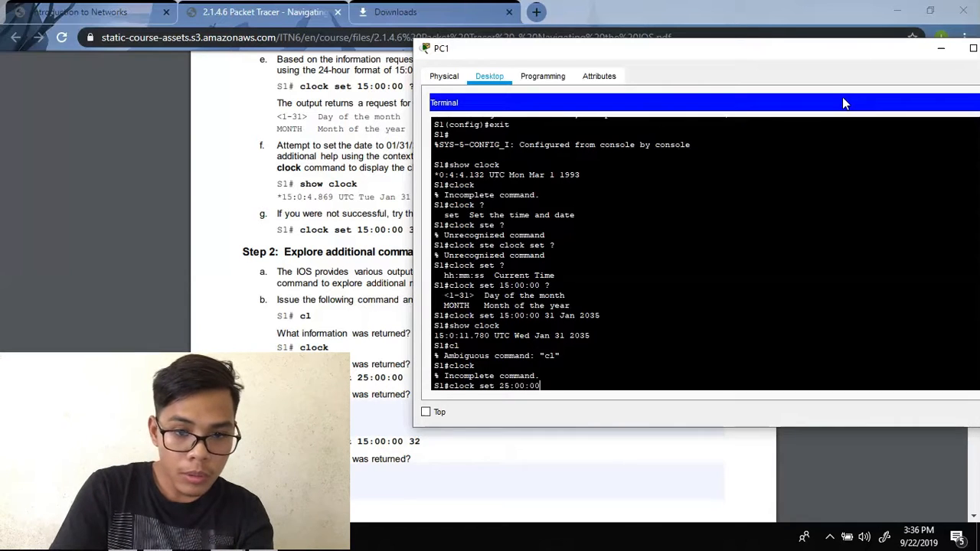
key("Return")
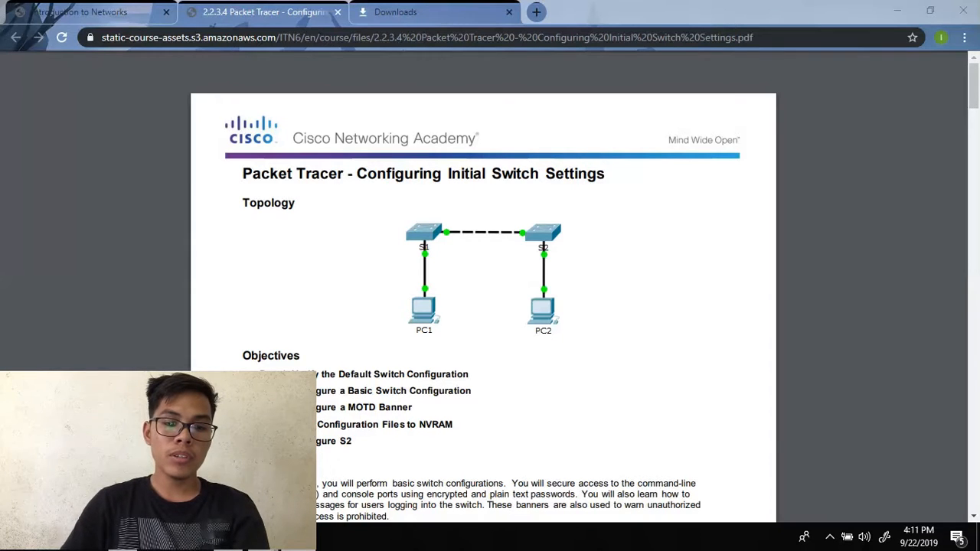
- Reset the activity with Reset Activity and confirm the prompt with OK
mouse_move(365, 539)
left_click(365, 475)
left_click(437, 356)
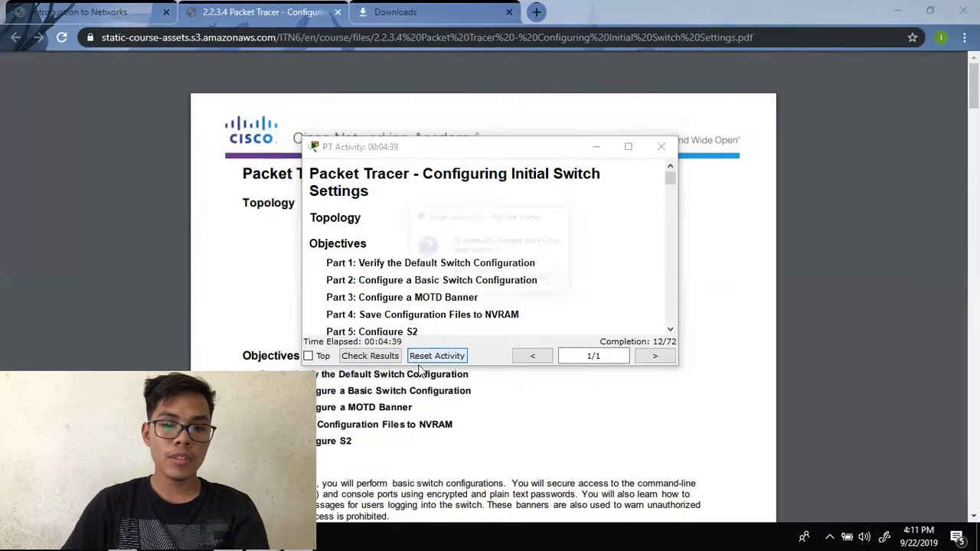
left_click(477, 280)
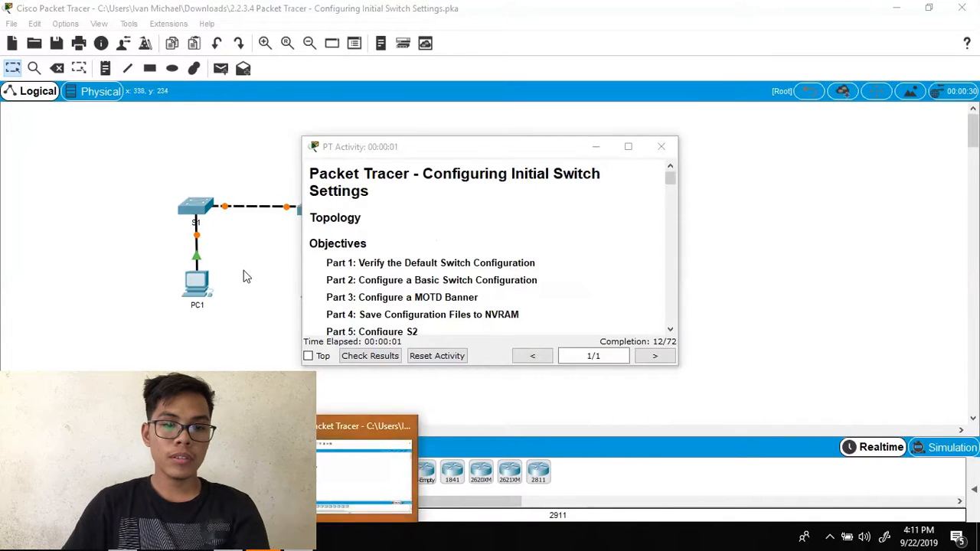
left_click(245, 276)
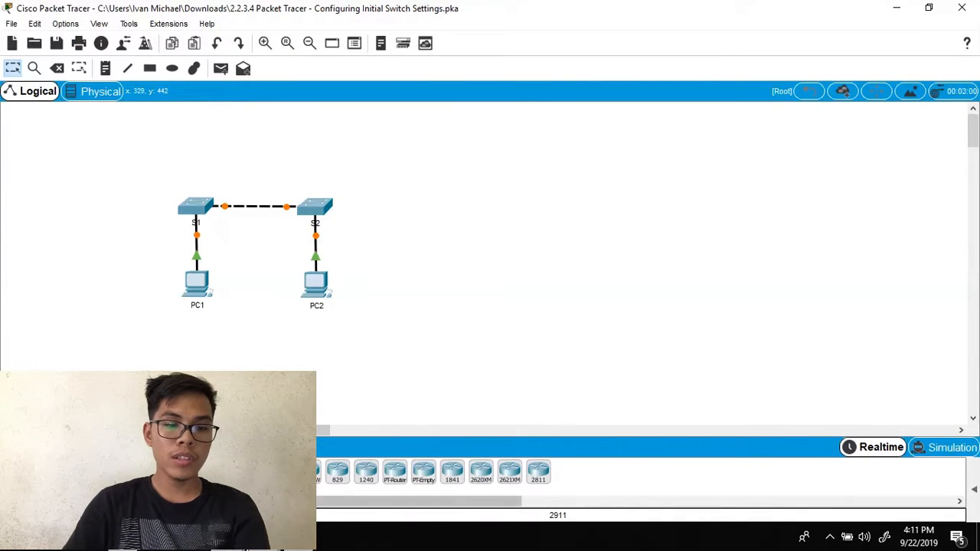
- Reset the activity a second time, close its window and return to the Chrome lab PDF
mouse_move(291, 538)
left_click(368, 467)
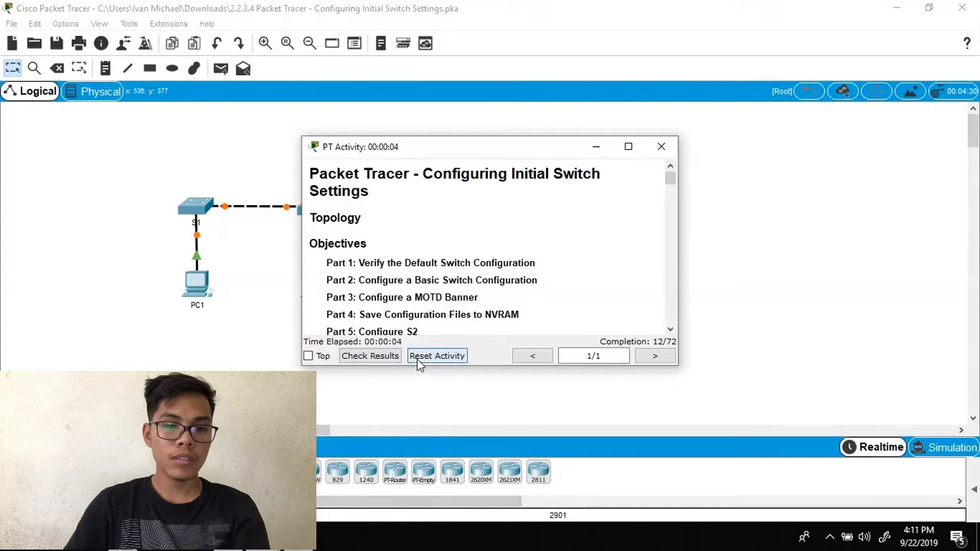
left_click(419, 361)
left_click(467, 282)
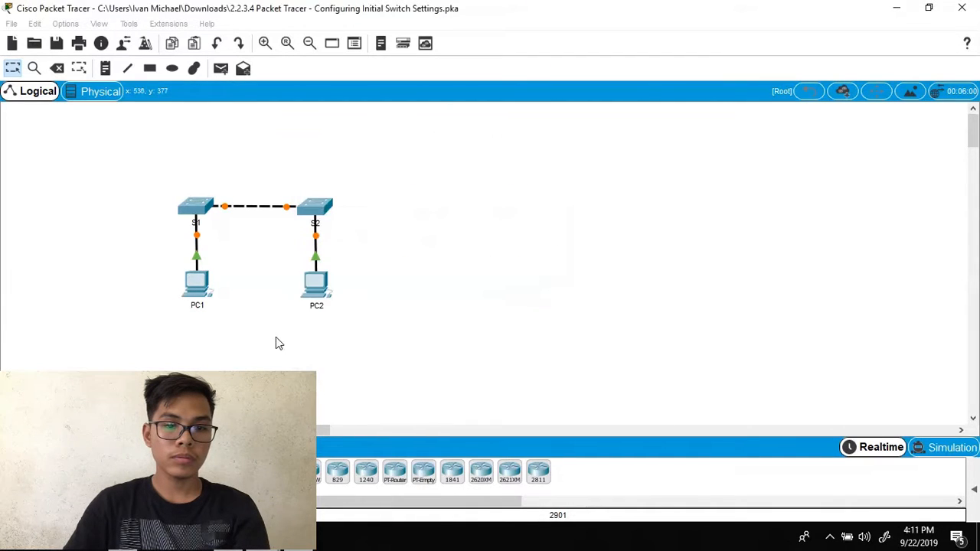
left_click(288, 272)
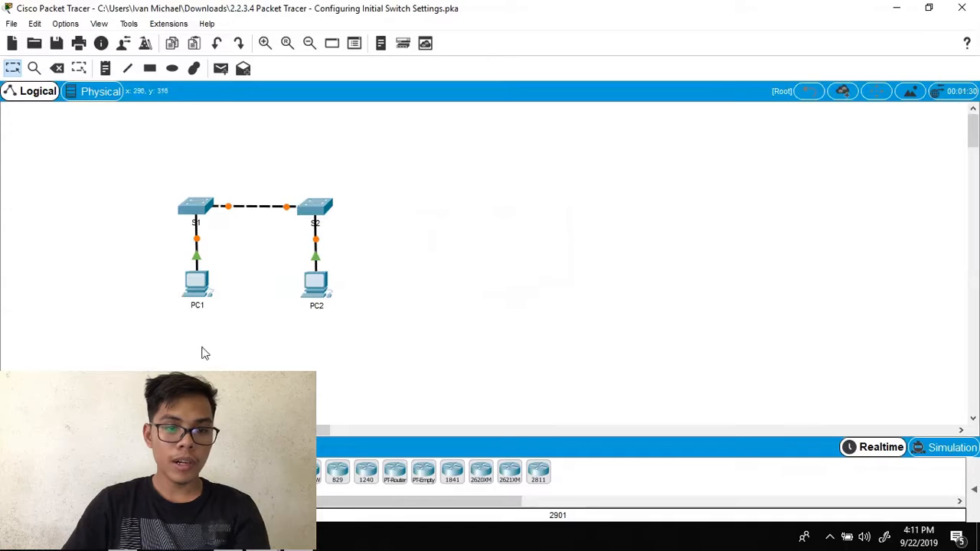
key("alt+Tab")
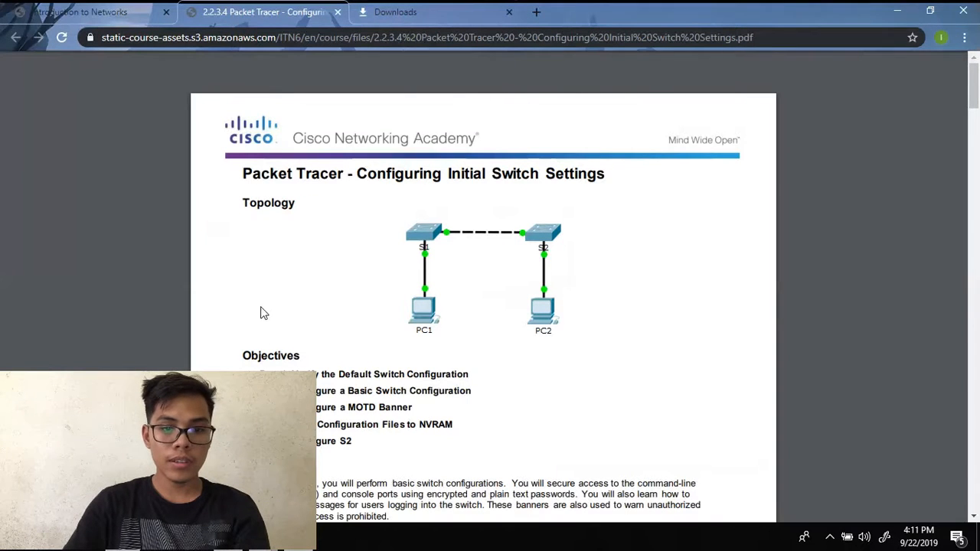
- Scroll the lab PDF down to Part 1, Step 1: Enter privileged EXEC mode
scroll(232, 321, "down", 1)
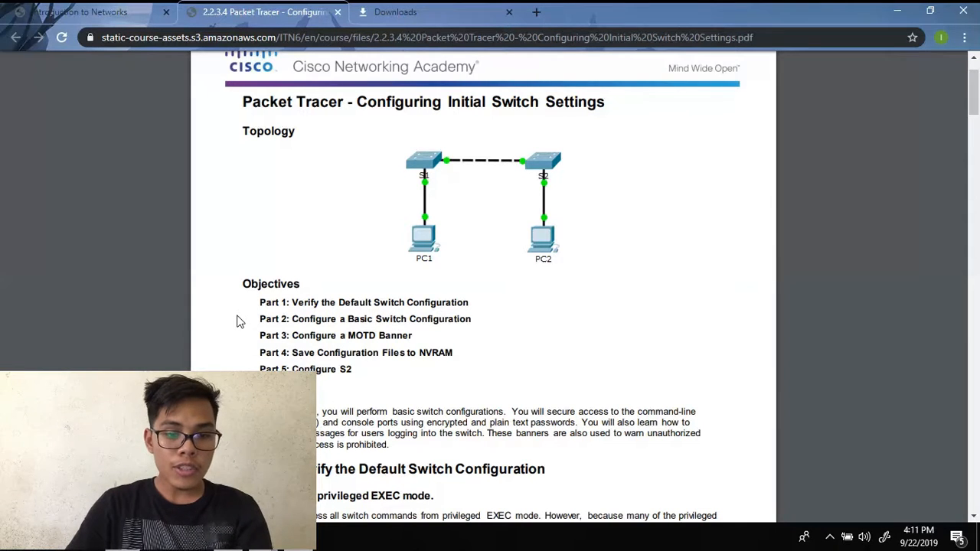
scroll(238, 322, "down", 2)
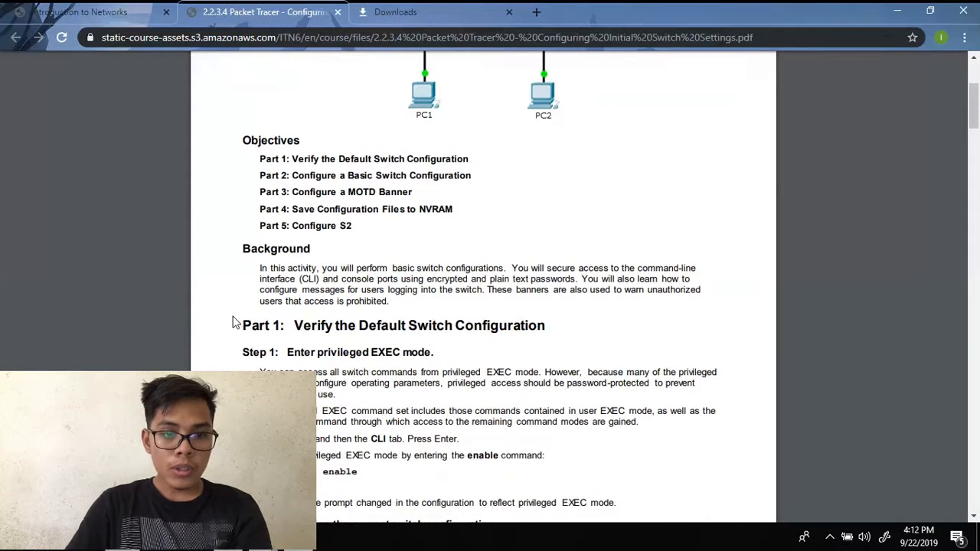
scroll(236, 322, "down", 1)
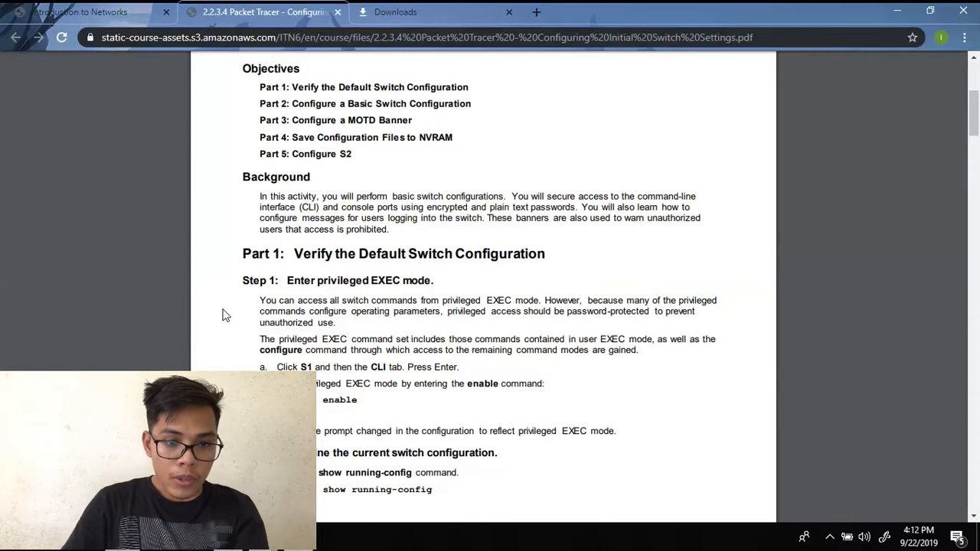
scroll(224, 314, "down", 1)
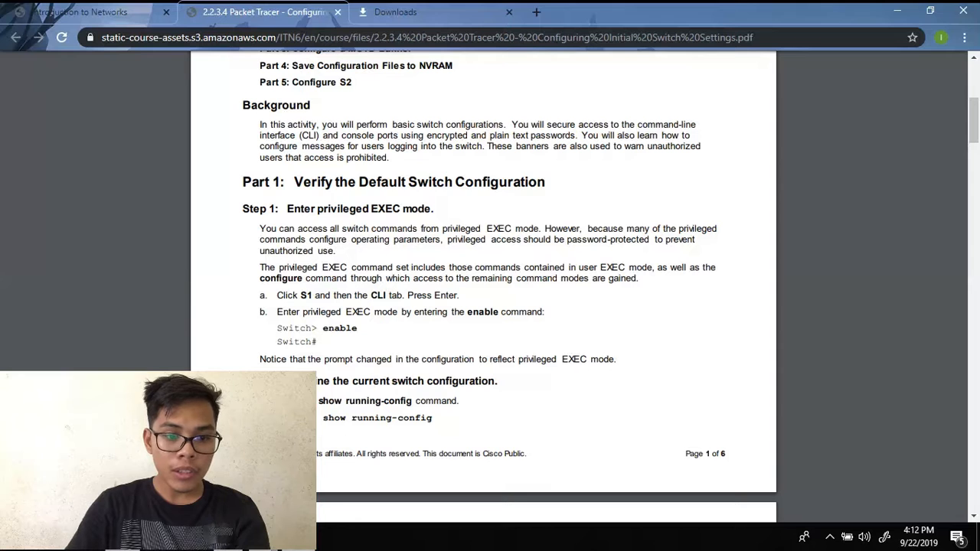
- Open switch S1's CLI tab and get a fresh command prompt
mouse_move(414, 463)
left_click(373, 468)
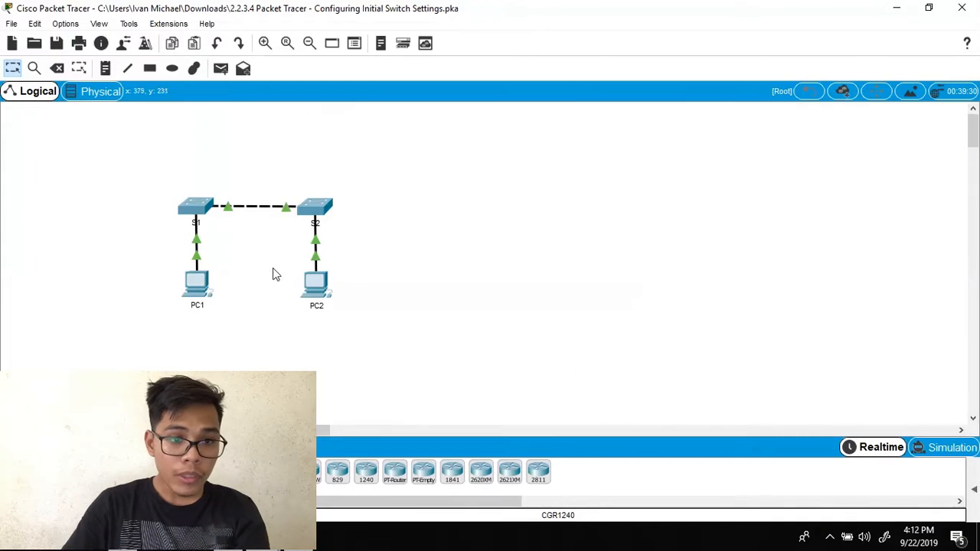
left_click(198, 207)
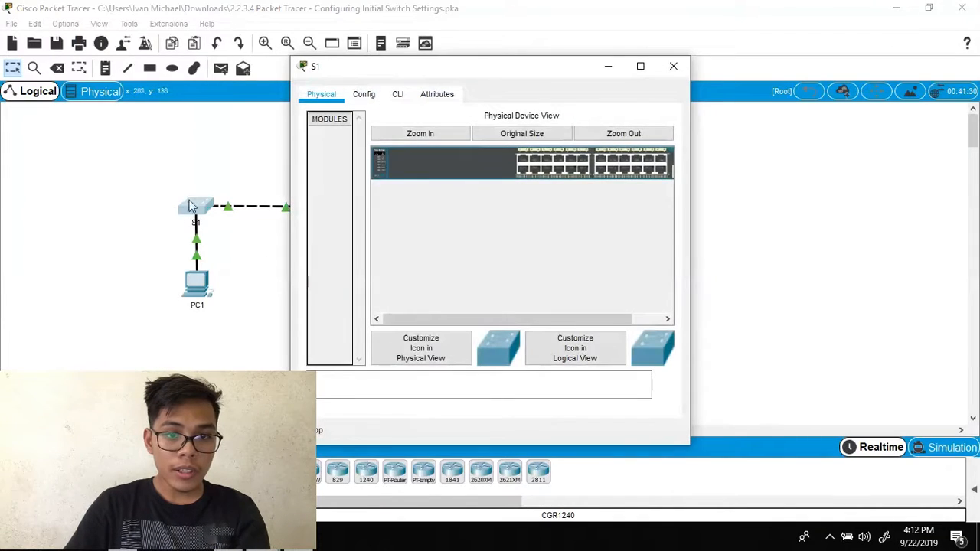
left_click(400, 93)
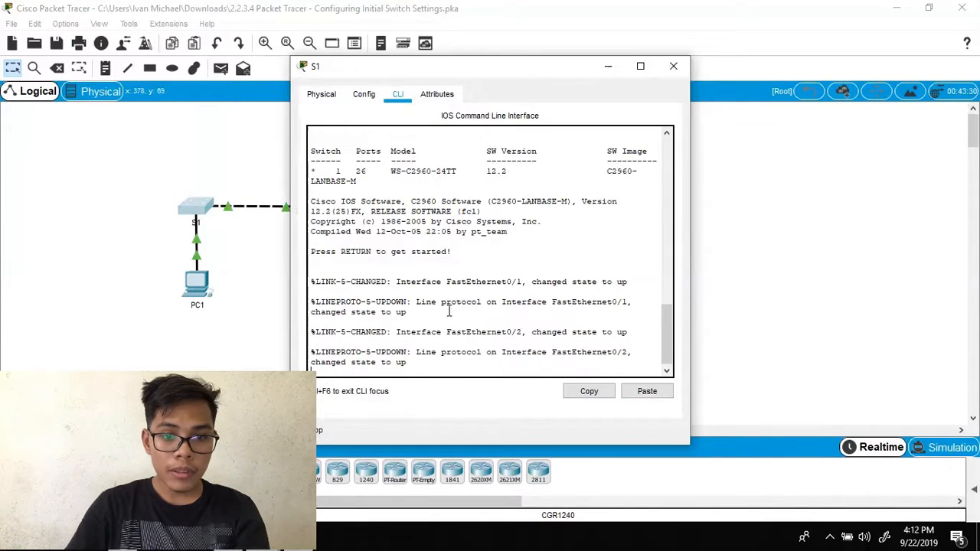
key("Return")
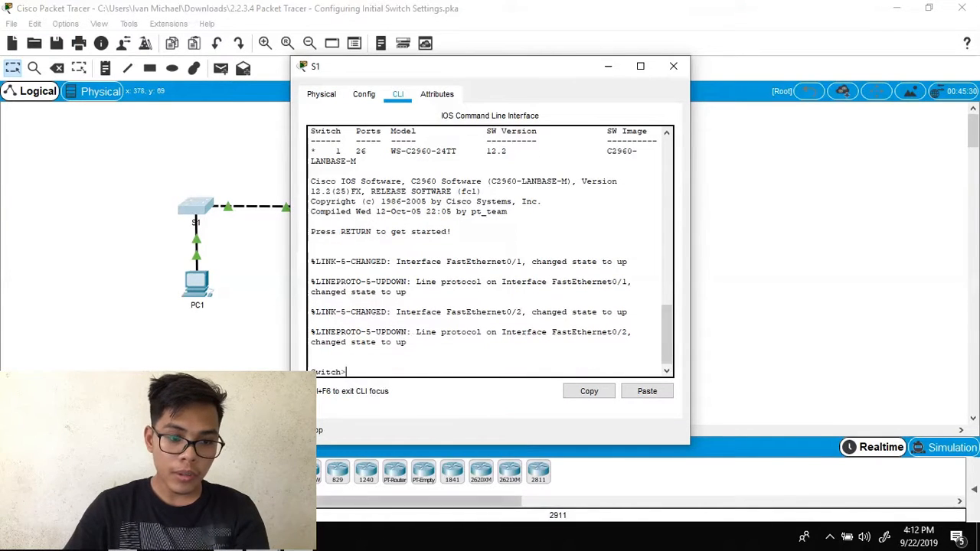
- Run enable on S1 to reach the Switch# prompt, then return to the lab PDF
key("alt+Tab")
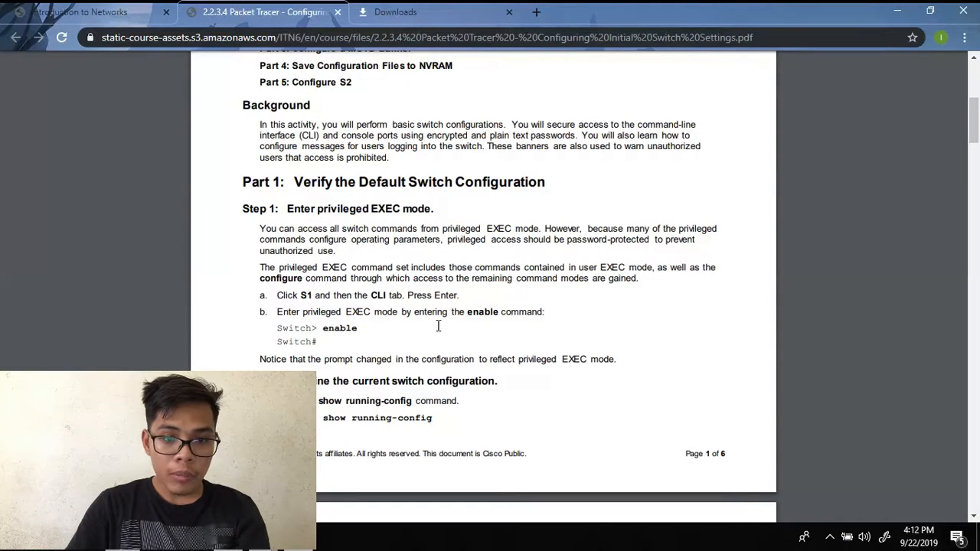
key("alt+Tab")
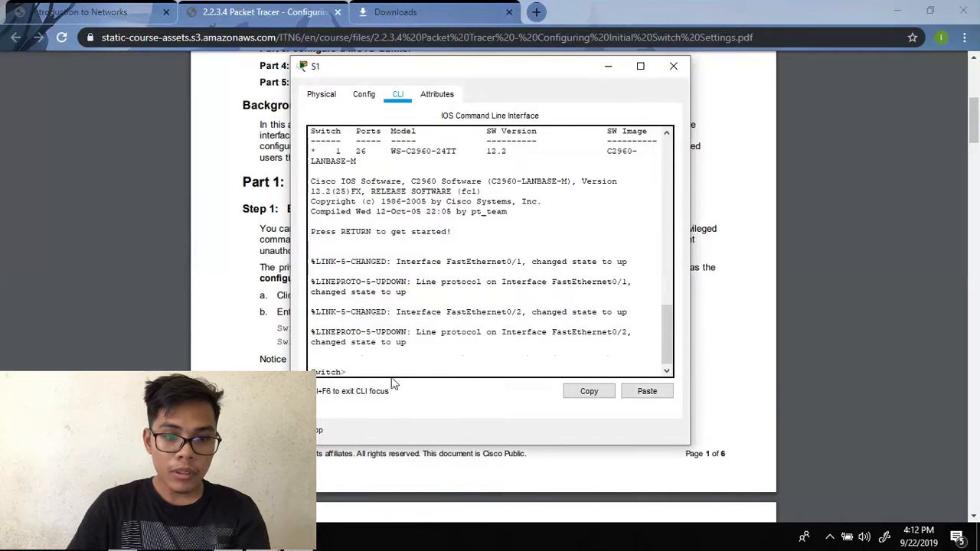
type("ena")
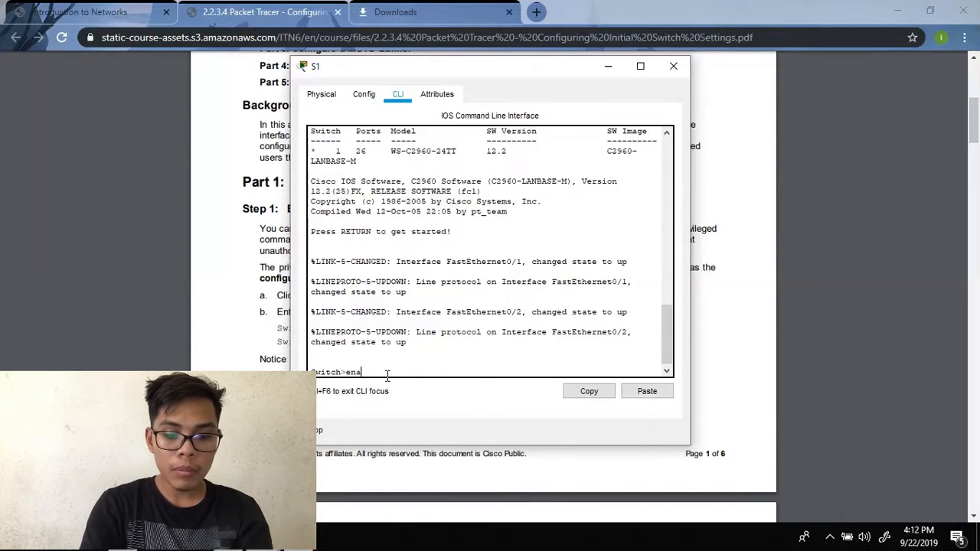
type("ble")
key("Return")
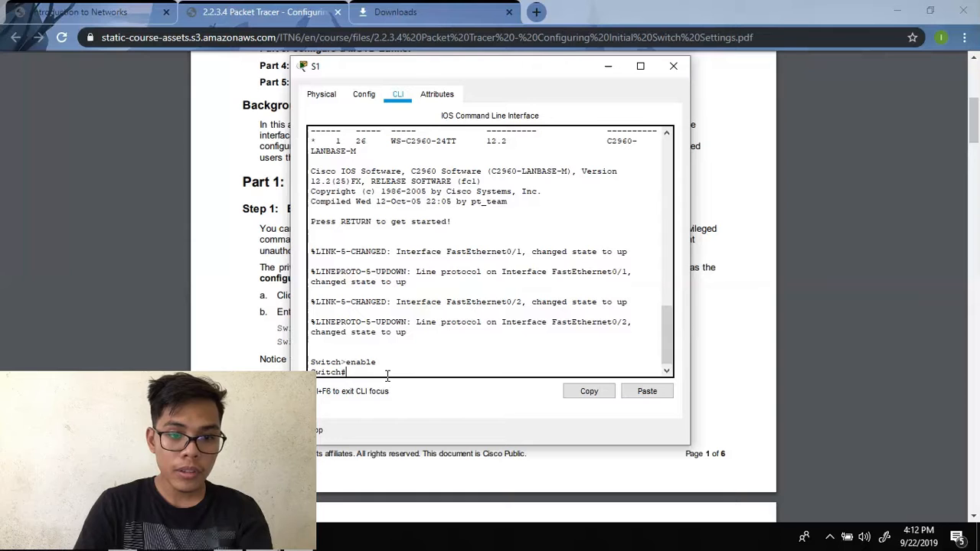
left_click(881, 228)
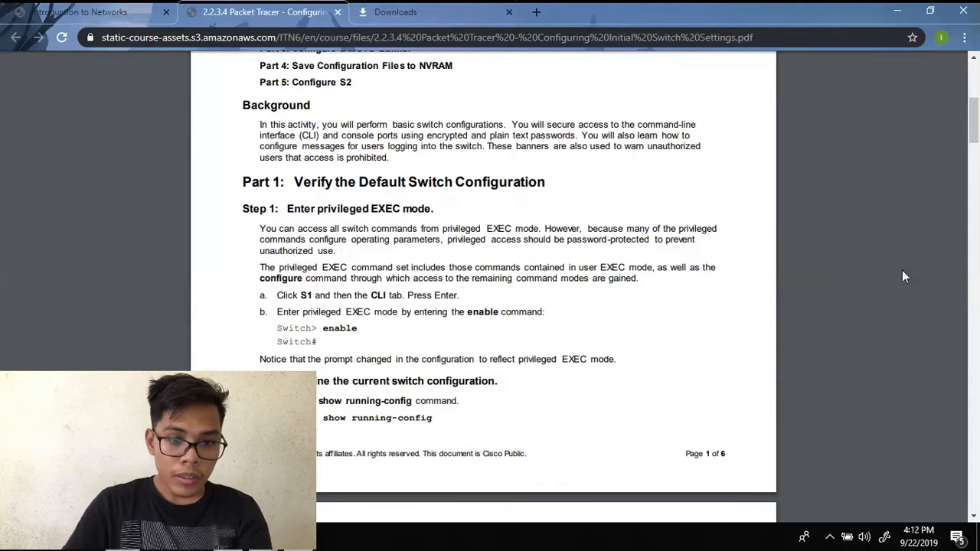
- Run show running-config on S1 to display its 1078-byte default configuration
scroll(544, 258, "down", 2)
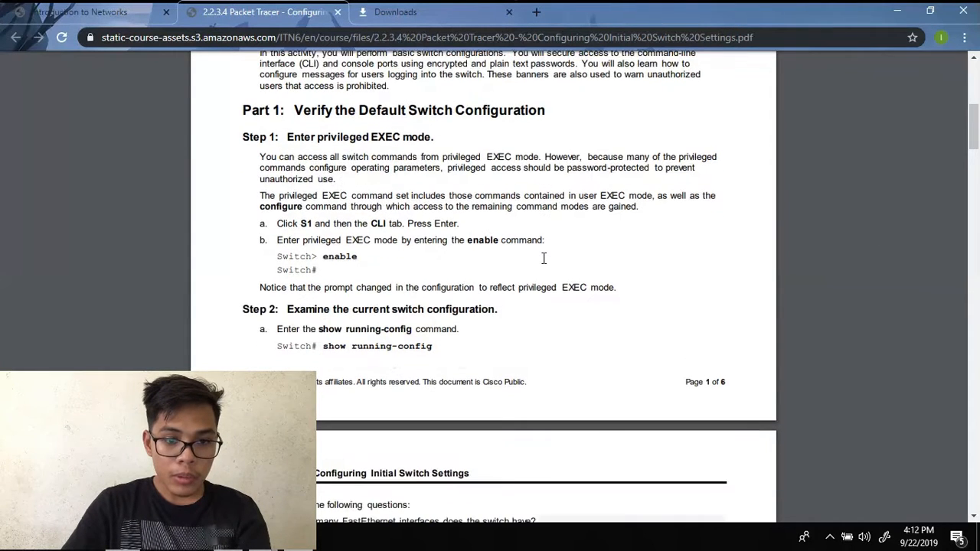
scroll(543, 258, "down", 2)
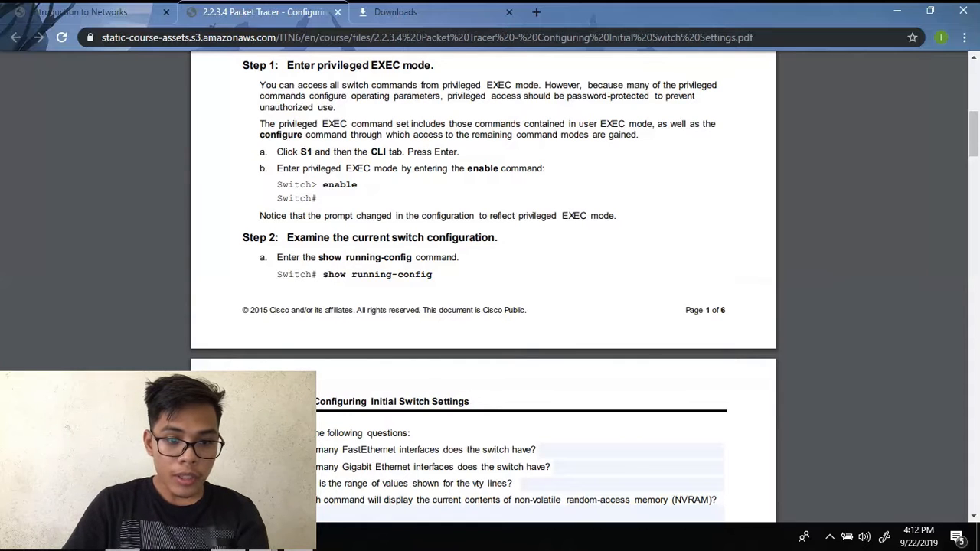
left_click(400, 464)
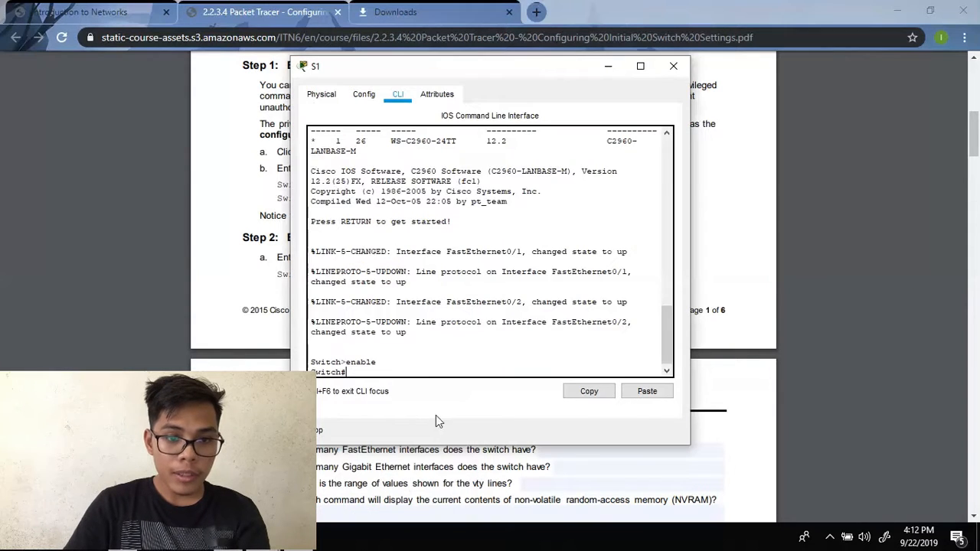
key("BackSpace")
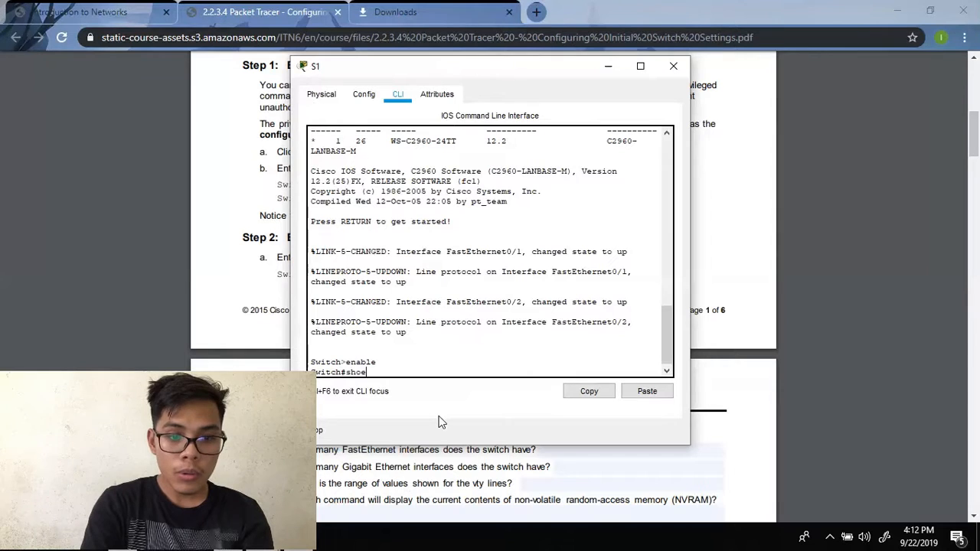
type("w runnn")
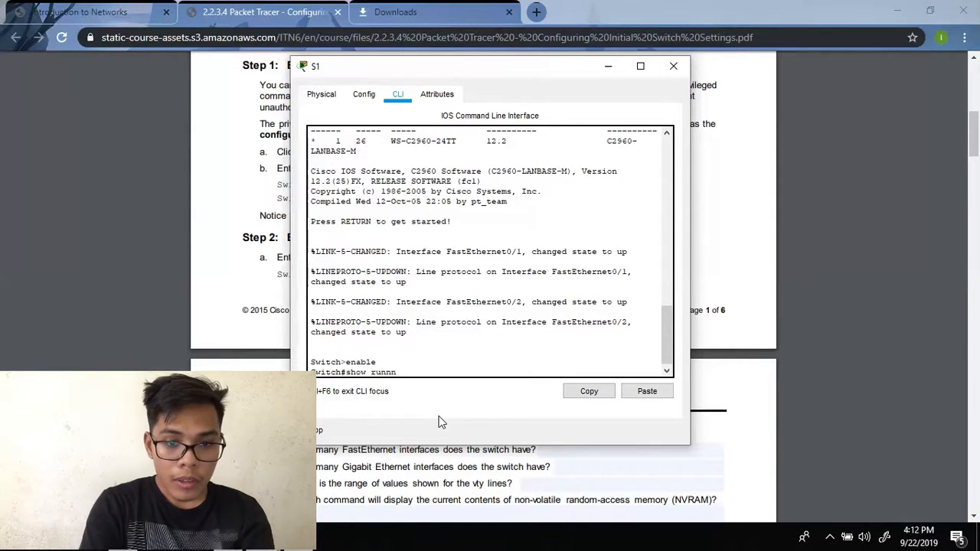
type("ng-")
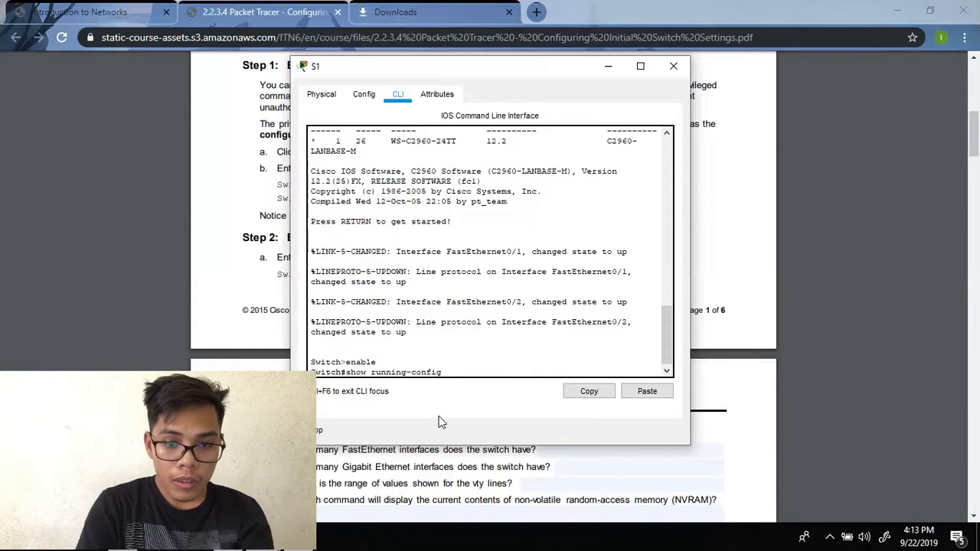
type("config")
key("Return")
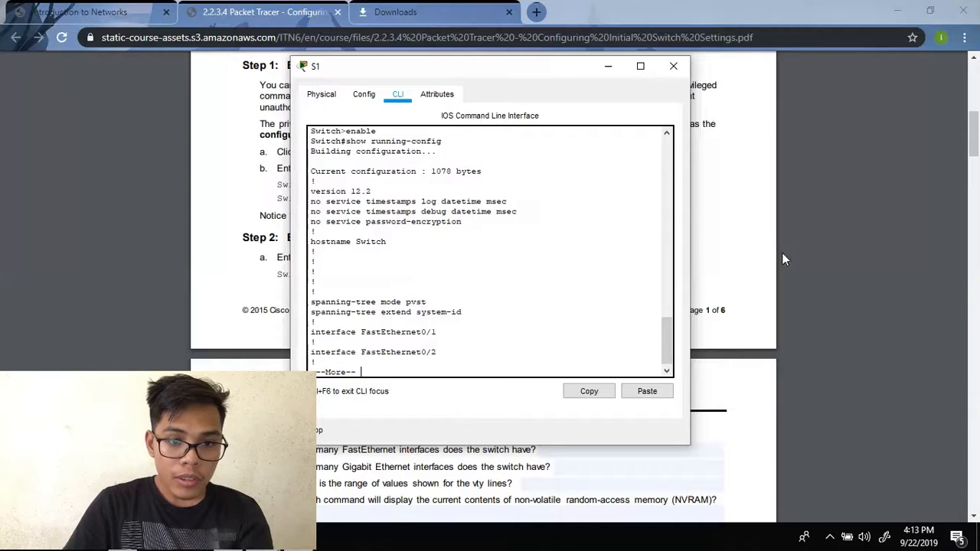
left_click_drag(578, 76, 846, 65)
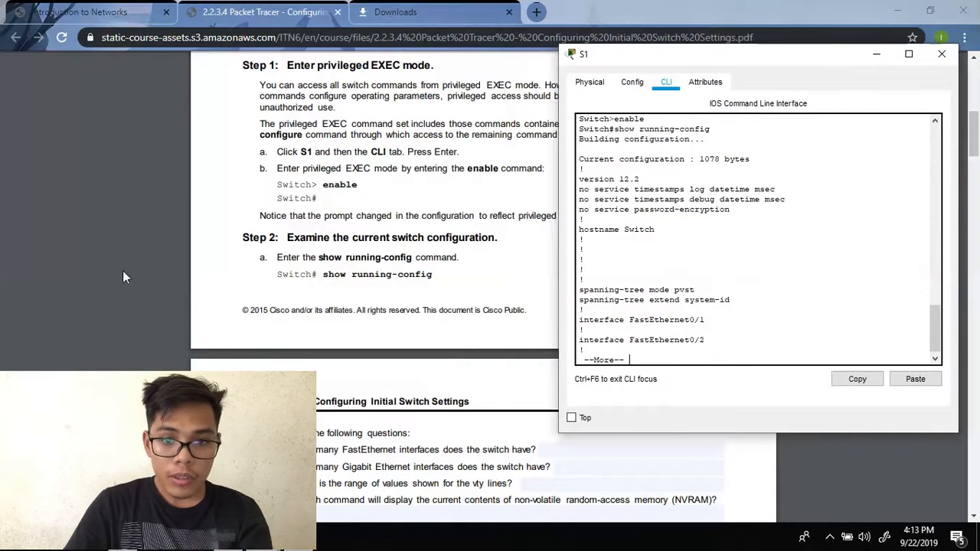
- Scroll the lab PDF and position S1's CLI window beside it
scroll(113, 272, "down", 3)
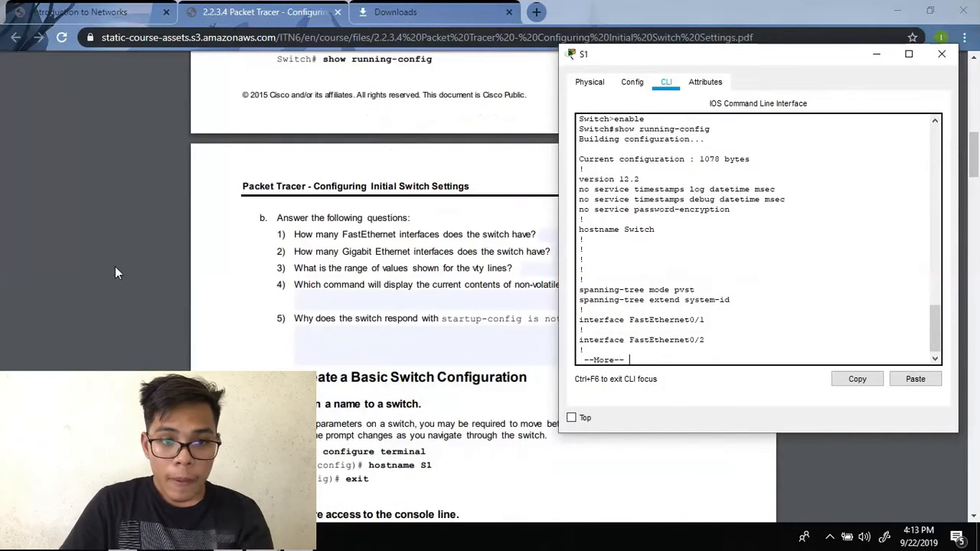
scroll(116, 272, "up", 2)
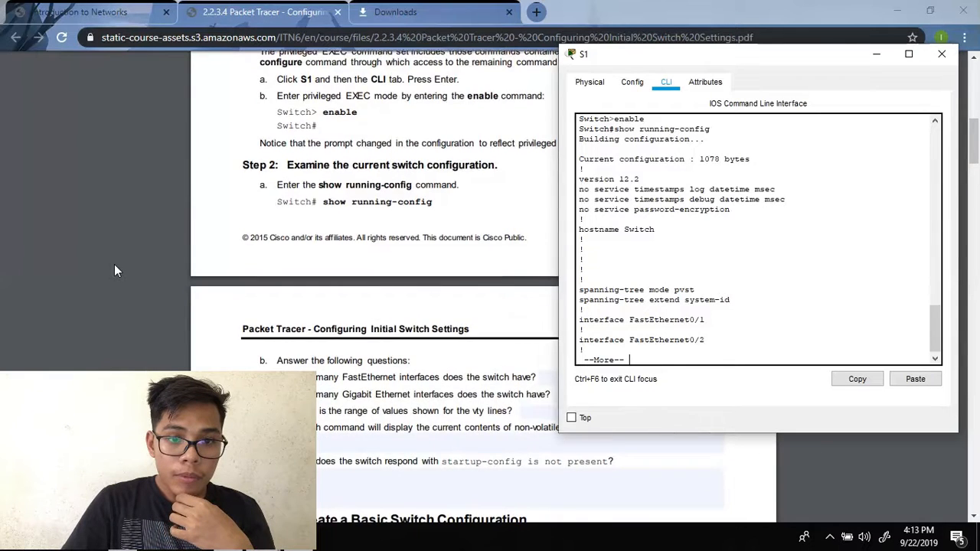
scroll(115, 271, "down", 1)
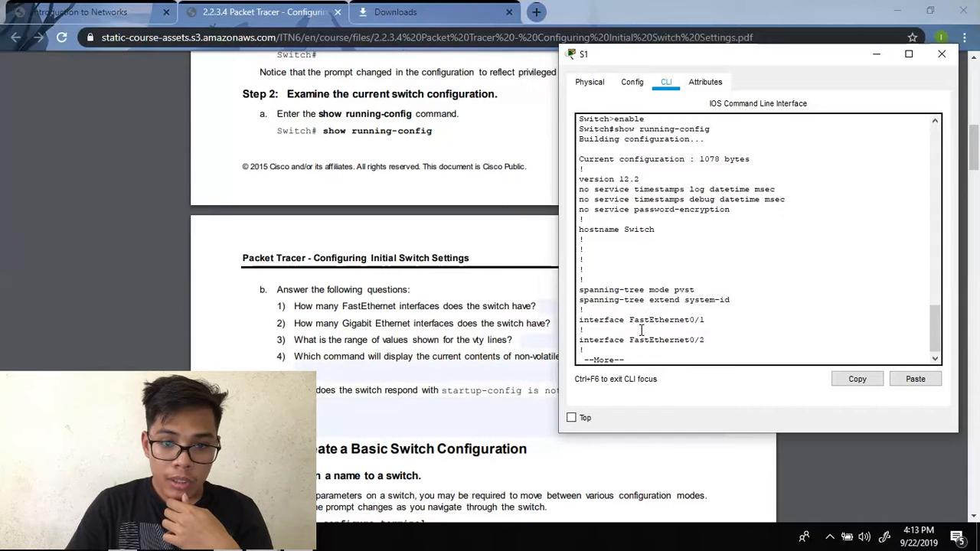
mouse_move(936, 327)
left_mouse_down()
mouse_move(936, 310)
mouse_move(935, 347)
left_mouse_up()
- Page the running-config to the last FastEthernet interface entries, then bring the PDF forward
key("Return")
key("Return")
key("Return")
key("Return")
key("Return")
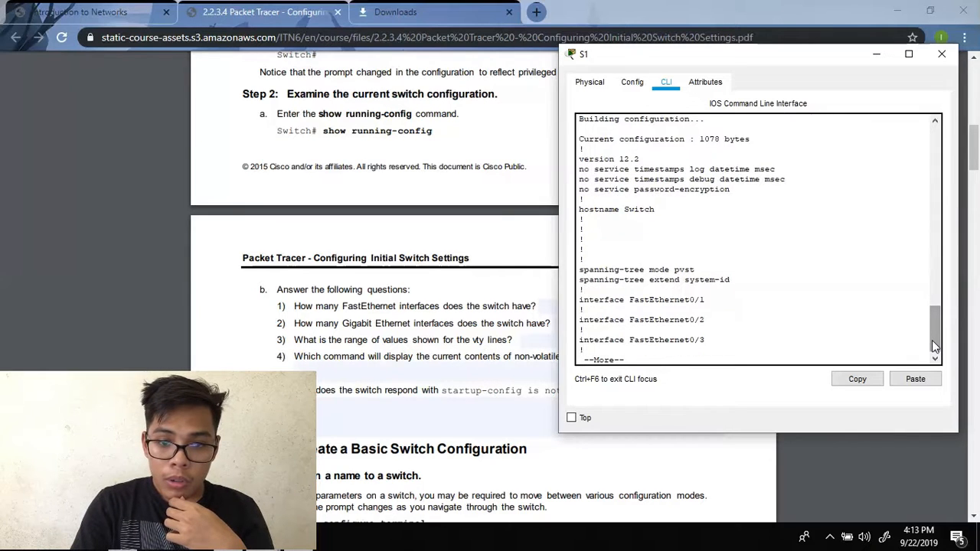
key("Return")
key("Return")
key("Return")
key("Return")
key("Return")
key("Return")
key("Return")
key("Return")
key("Return")
key("Return")
key("Return")
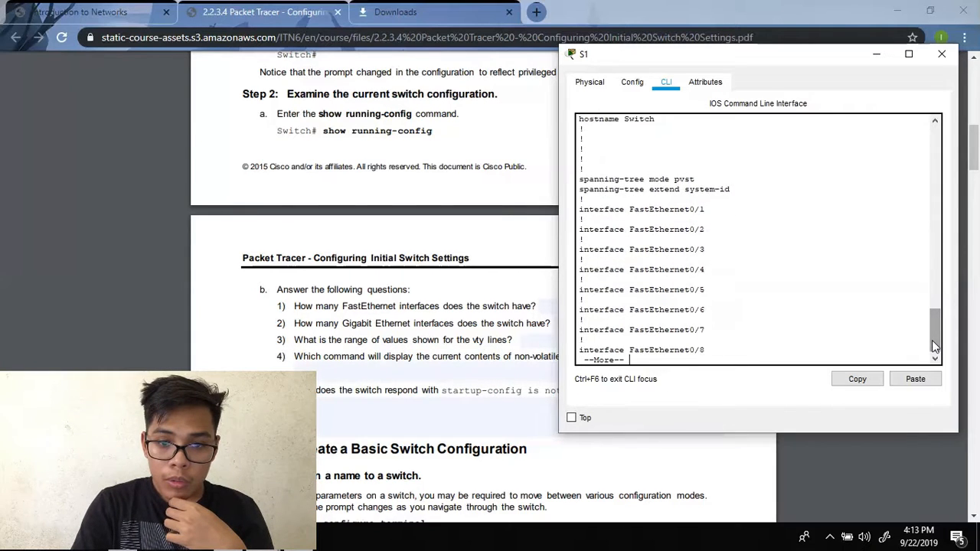
key("Return")
key("Return")
key("Return")
key("Return")
key("Return")
key("Return")
key("Return")
key("Return")
key("Return")
key("Return")
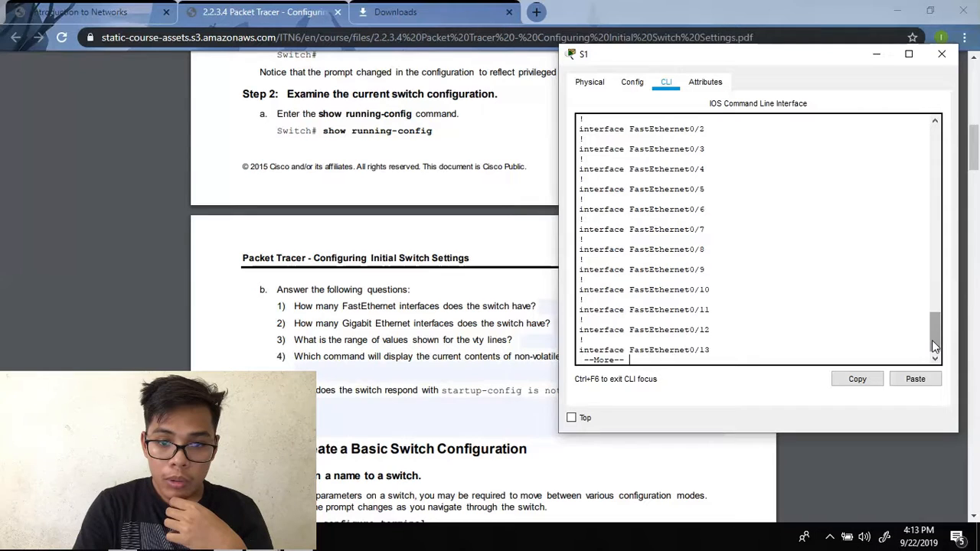
key("Return")
key("Return")
key("Return")
key("Return")
key("Return")
key("Return")
key("Return")
key("Return")
key("Return")
key("Return")
key("Return")
key("Return")
key("Return")
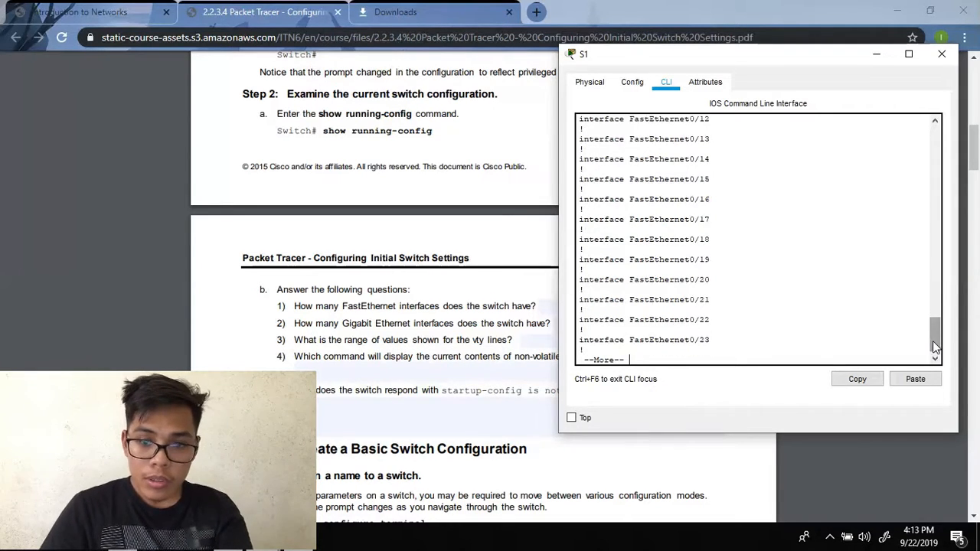
left_click_drag(934, 346, 926, 282)
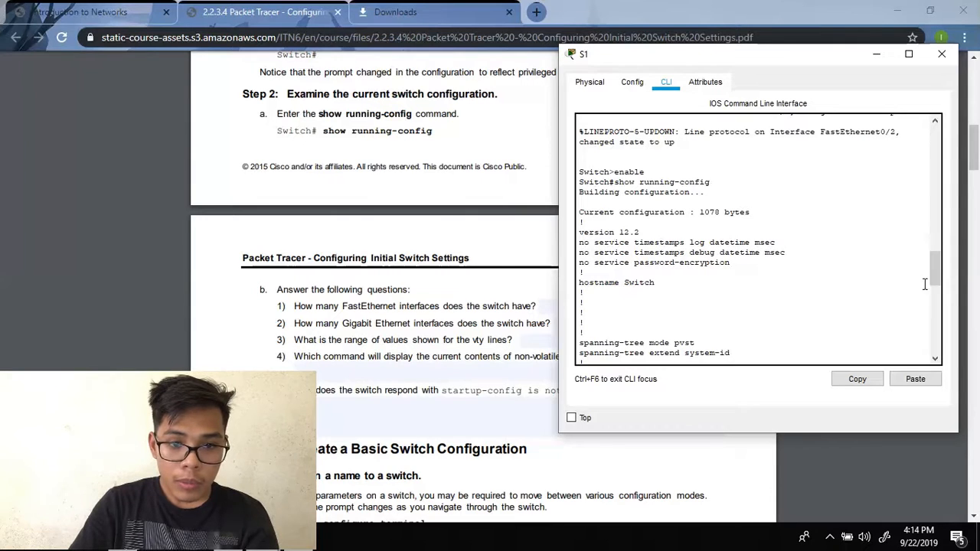
left_click(423, 318)
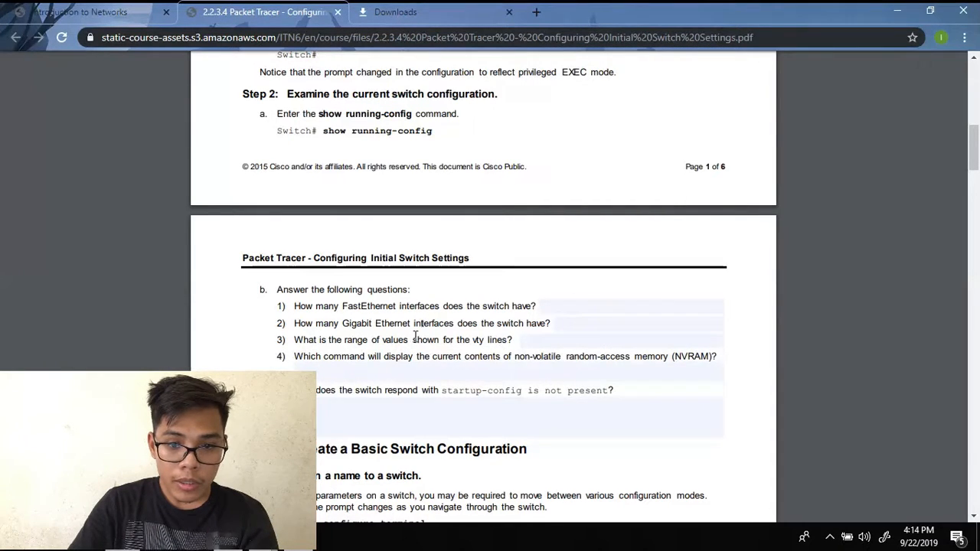
- Scroll through the lab PDF's Step 2 questions, then bring S1's CLI window back
scroll(414, 337, "down", 1)
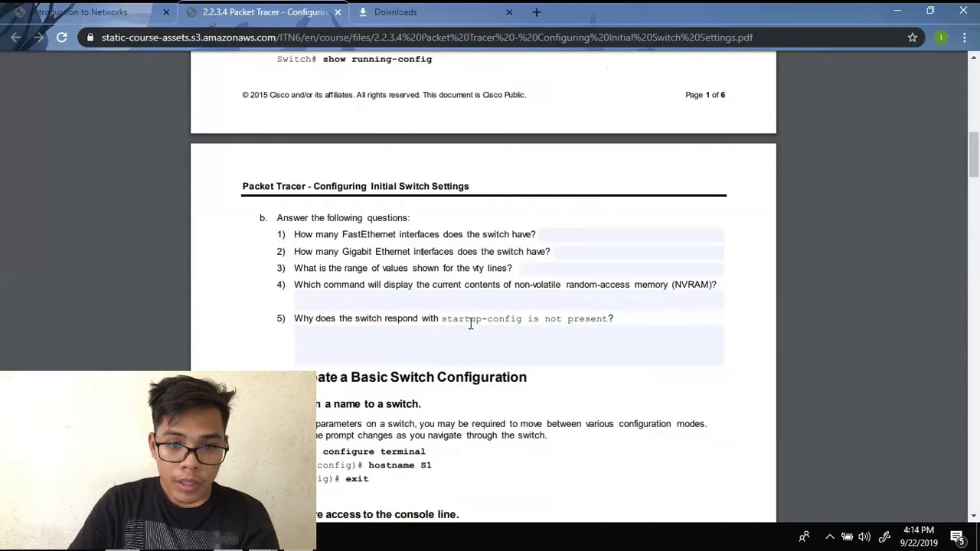
scroll(463, 325, "down", 1)
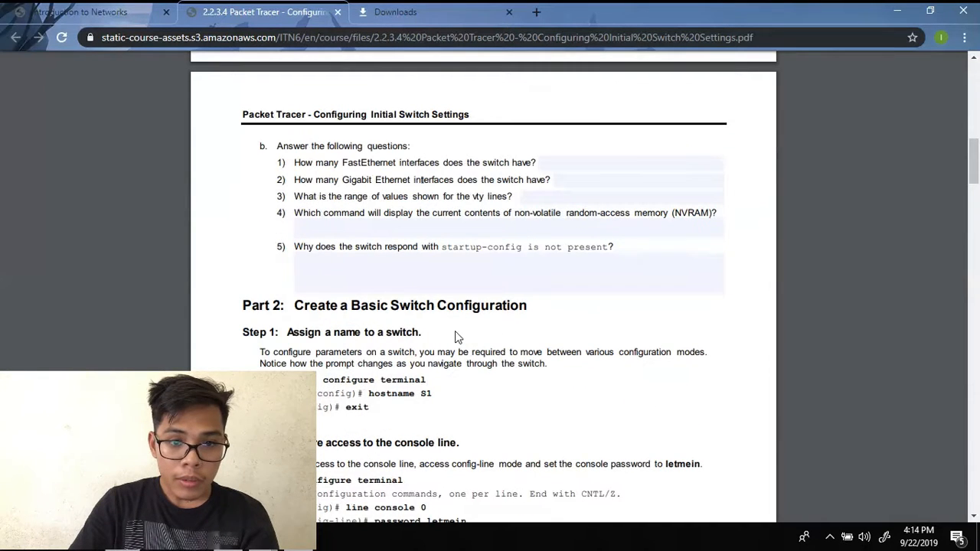
scroll(433, 354, "down", 1)
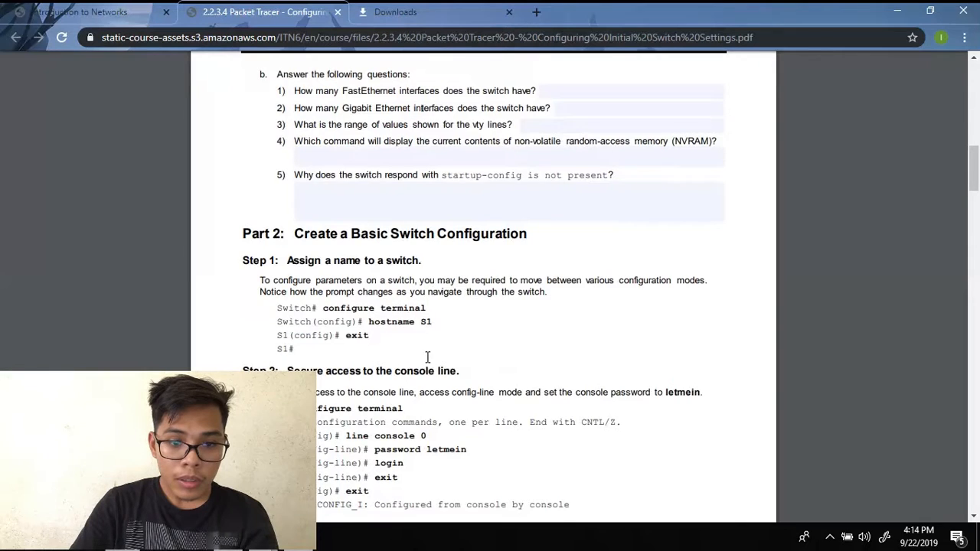
scroll(428, 357, "down", 1)
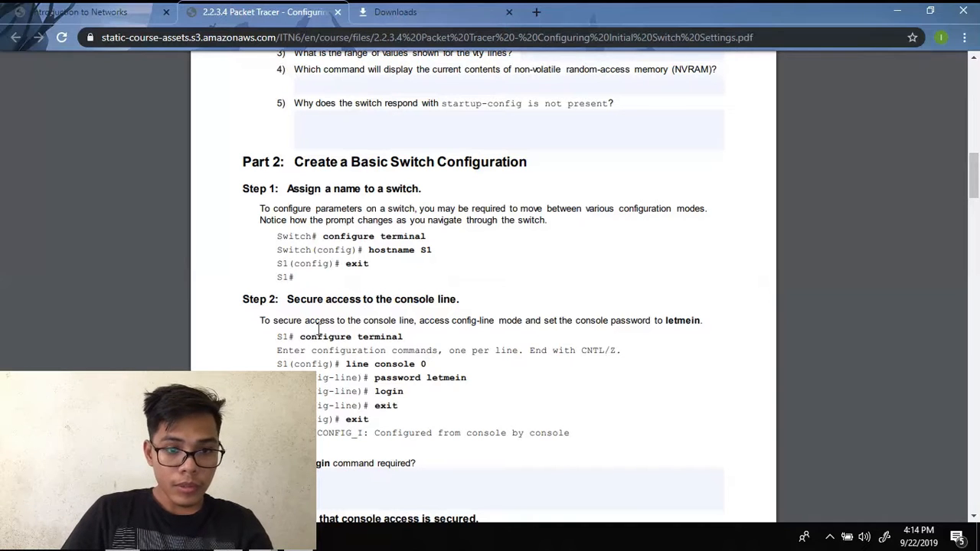
left_click(302, 548)
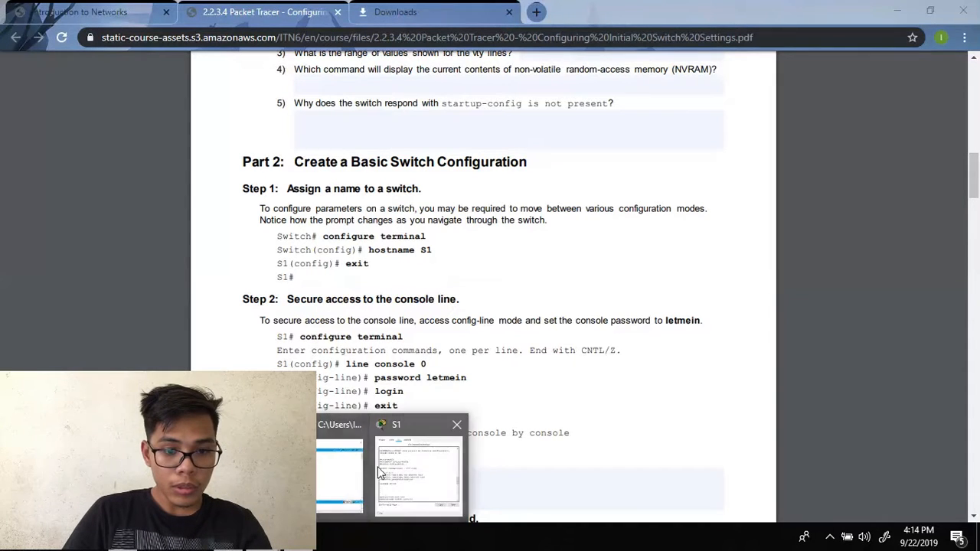
left_click(386, 465)
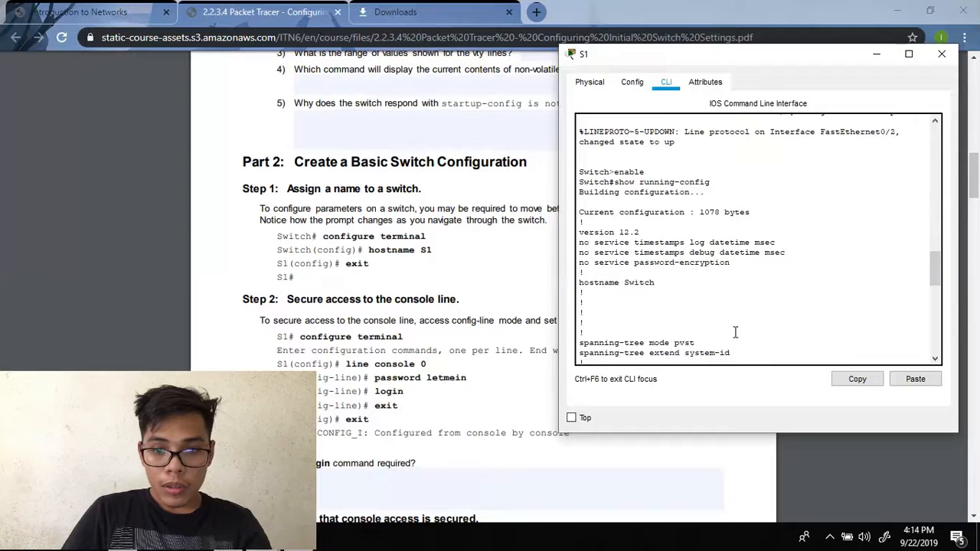
left_click_drag(936, 270, 937, 350)
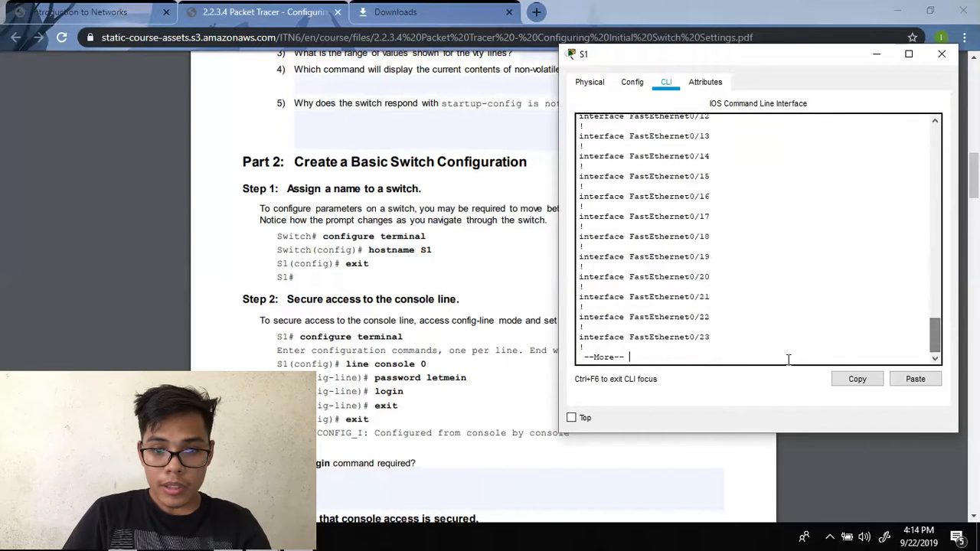
- Page the running-config to its end, through GigabitEthernet0/1–0/2 and vty 0–15, then return to the PDF questions
left_click(753, 324)
key("Return")
key("Return")
key("Return")
key("Return")
key("Return")
key("Return")
key("Return")
key("Return")
key("Return")
key("Return")
key("Return")
key("Return")
key("Return")
key("Return")
key("Return")
key("Return")
key("Return")
key("Return")
key("Return")
key("Return")
key("Return")
key("Return")
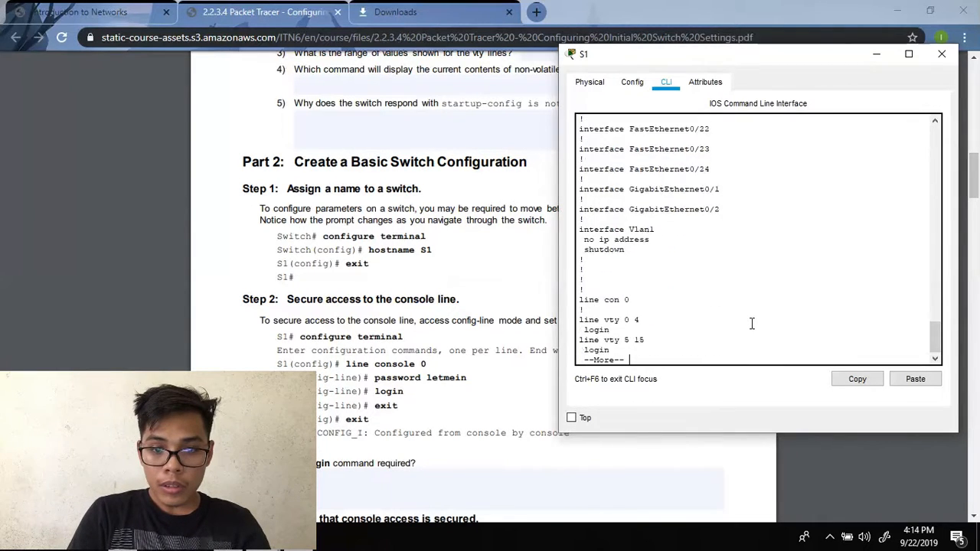
key("Return")
key("Return")
key("Return")
key("Return")
key("Return")
key("Return")
key("Return")
key("Return")
key("Return")
key("Return")
key("Return")
key("Return")
key("Return")
key("Return")
key("Return")
key("Return")
key("Return")
key("Return")
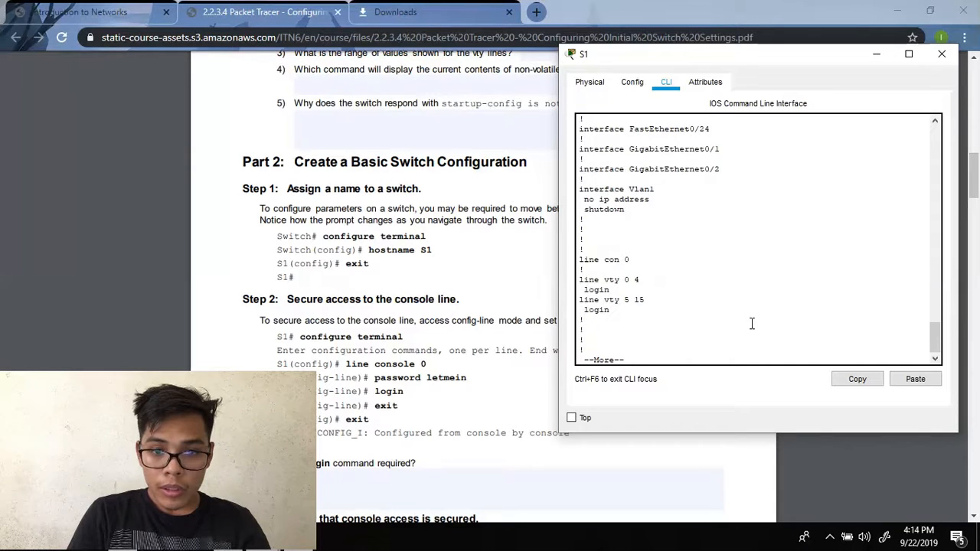
key("Return")
key("Return")
key("Return")
key("Return")
key("Return")
key("Return")
key("Return")
key("Return")
key("Return")
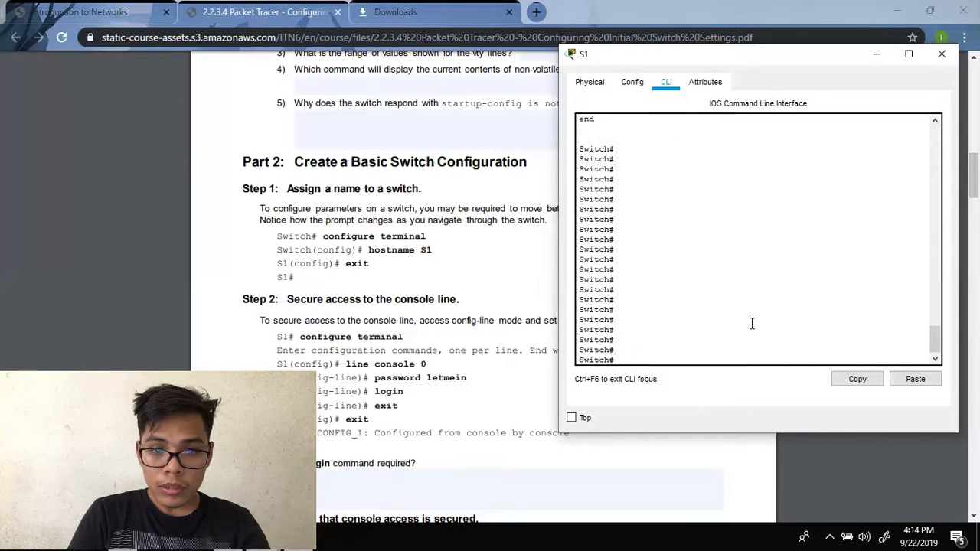
left_click_drag(935, 338, 937, 301)
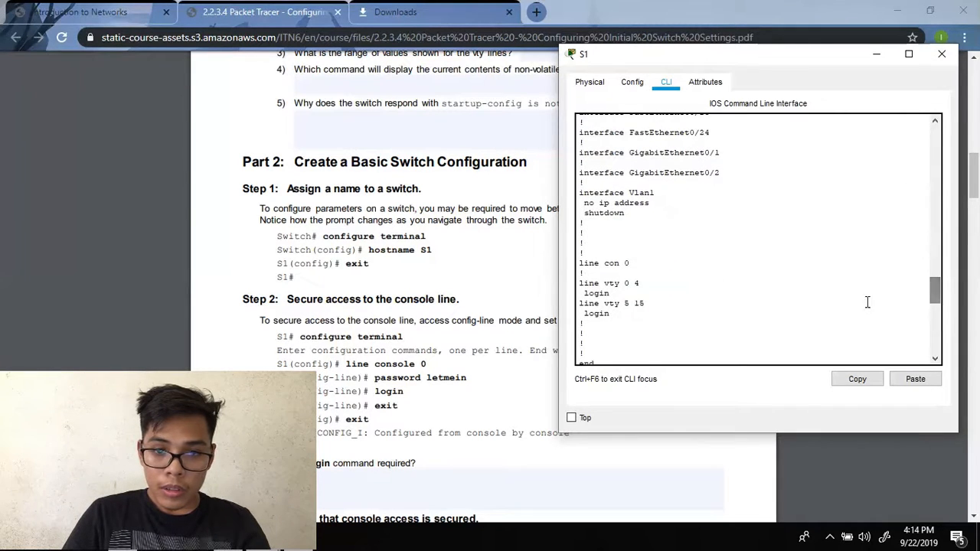
left_click(496, 253)
scroll(498, 252, "up", 2)
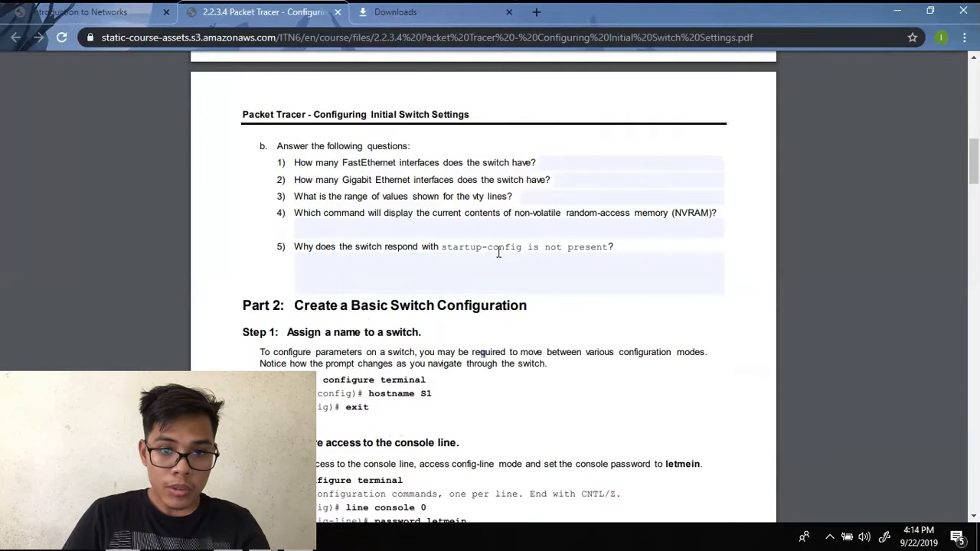
- Review the end of S1's running-config and add fresh blank prompts
scroll(499, 252, "up", 2)
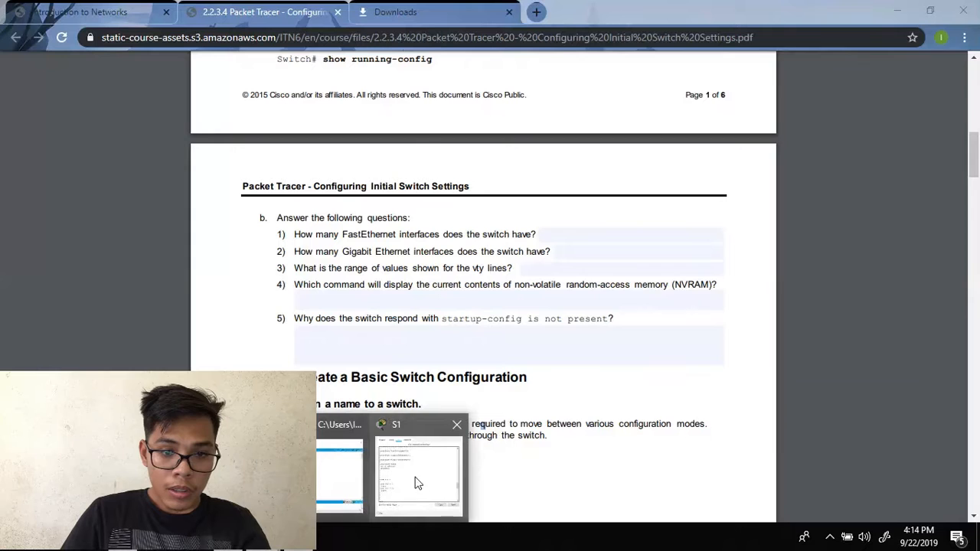
left_click(416, 482)
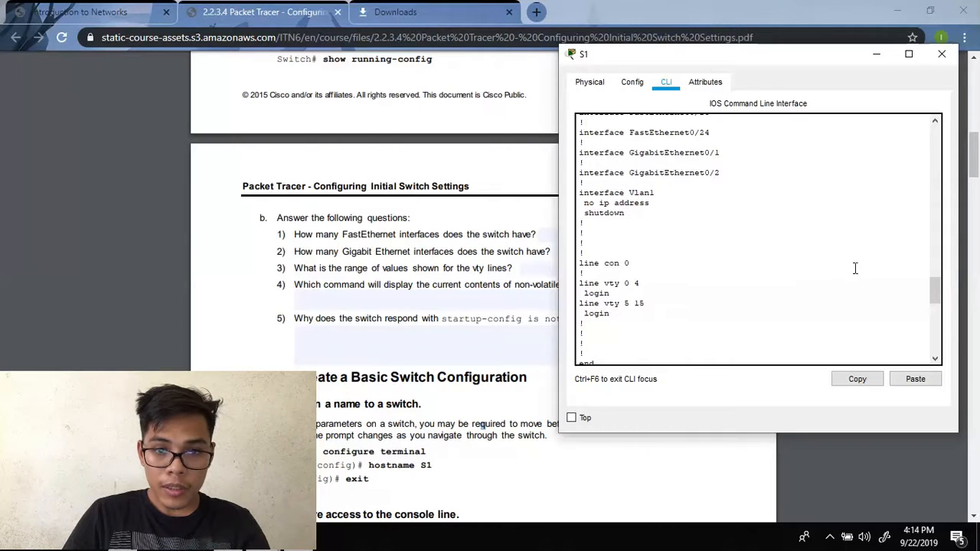
left_click_drag(934, 299, 935, 286)
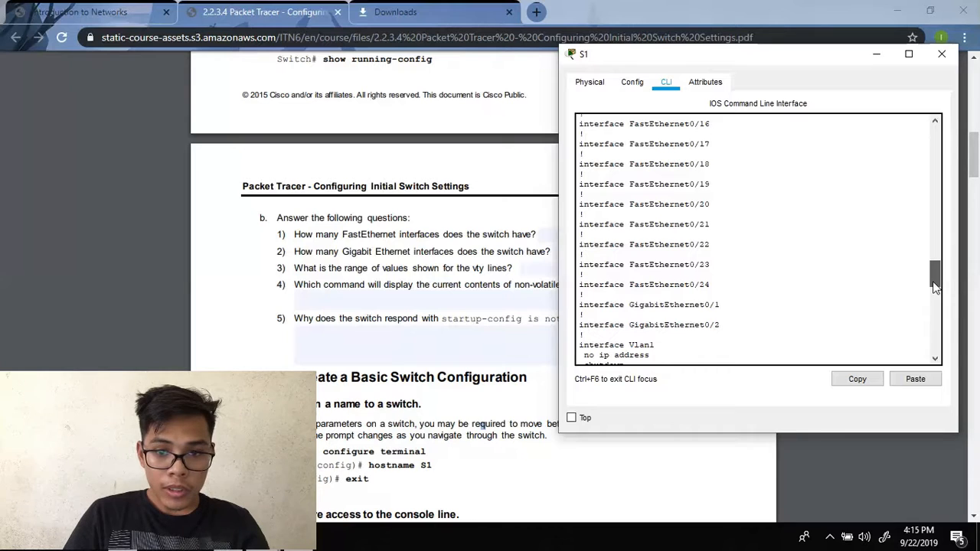
left_click_drag(935, 286, 935, 308)
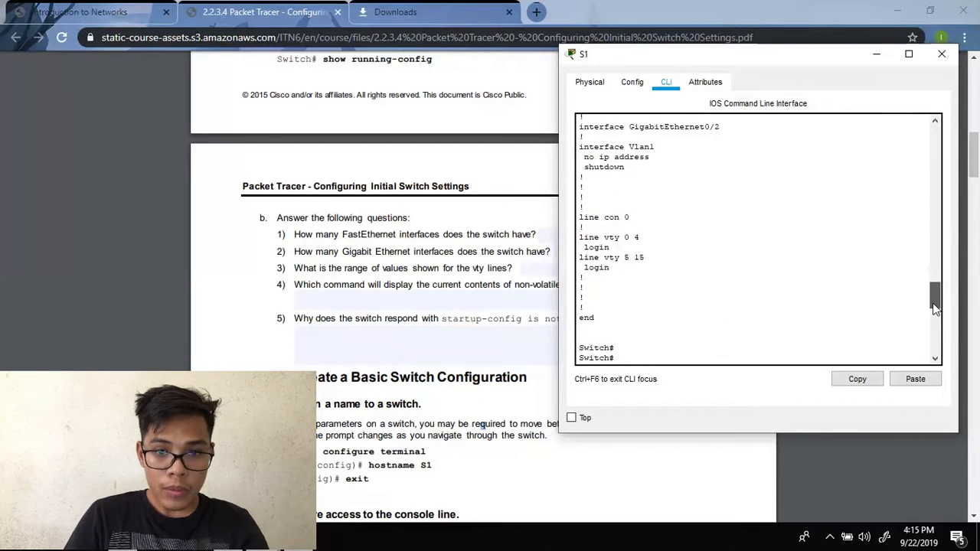
key("Return")
key("Return")
key("Return")
key("Return")
key("Return")
key("Return")
key("Return")
key("Return")
key("Return")
key("Return")
key("Return")
key("Return")
key("Return")
key("Return")
key("Return")
key("Return")
key("Return")
key("Return")
key("Return")
key("Return")
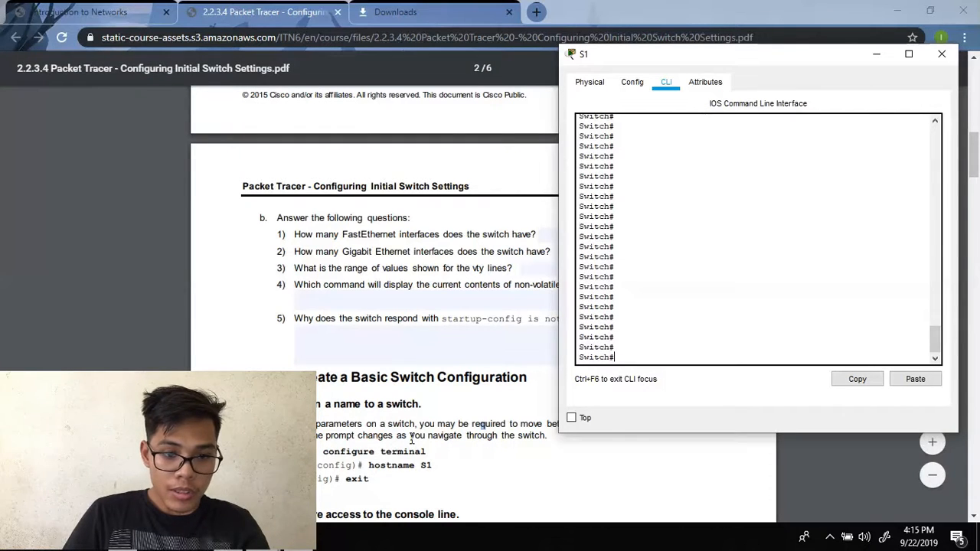
- Scroll the lab PDF to Part 2, Step 1 on assigning hostname S1, then return to S1's CLI
left_click(295, 355)
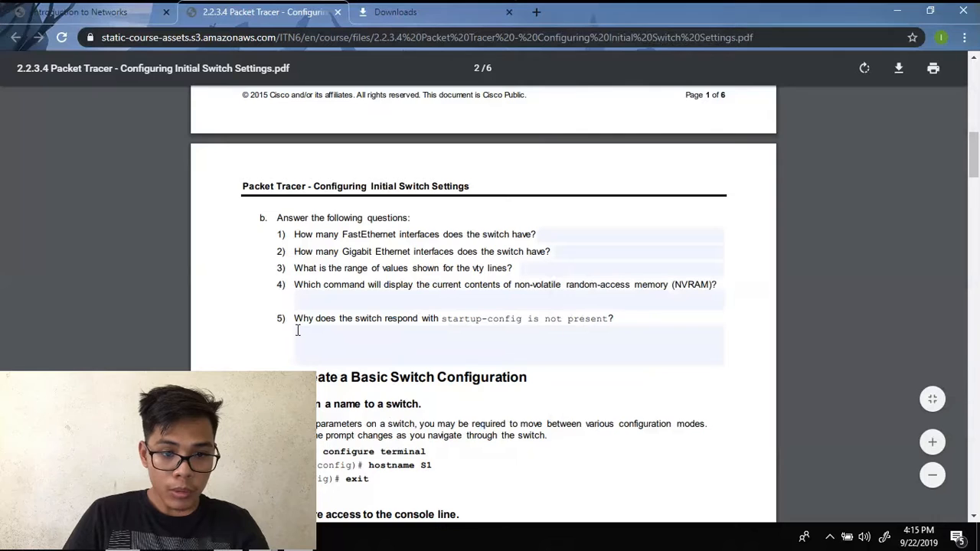
scroll(298, 329, "down", 3)
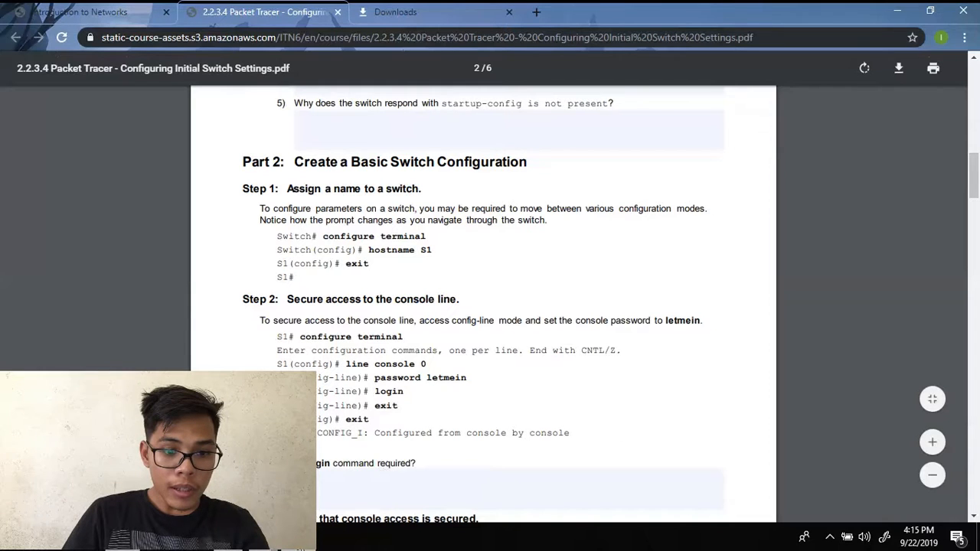
left_click(390, 462)
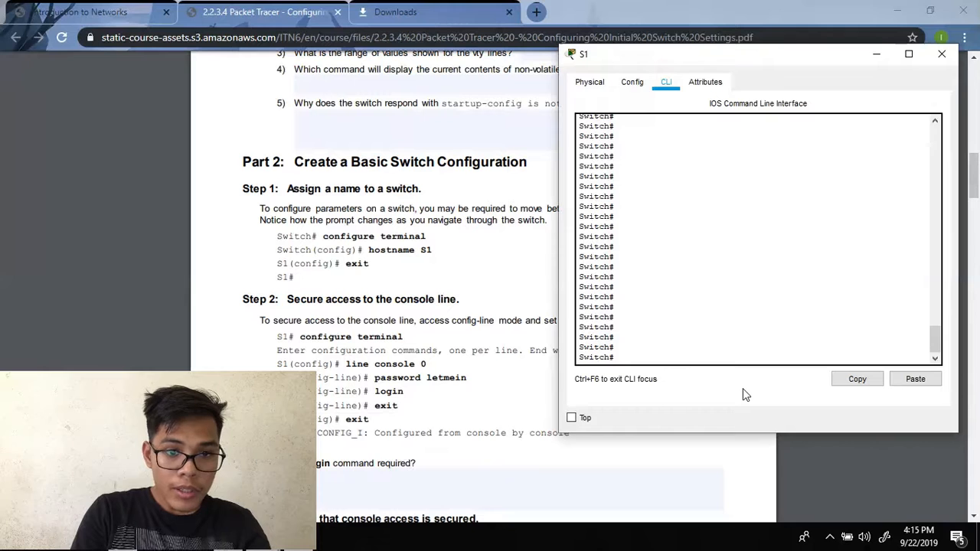
- Enter global configuration mode with configure terminal, correcting the typos
type("cofigu")
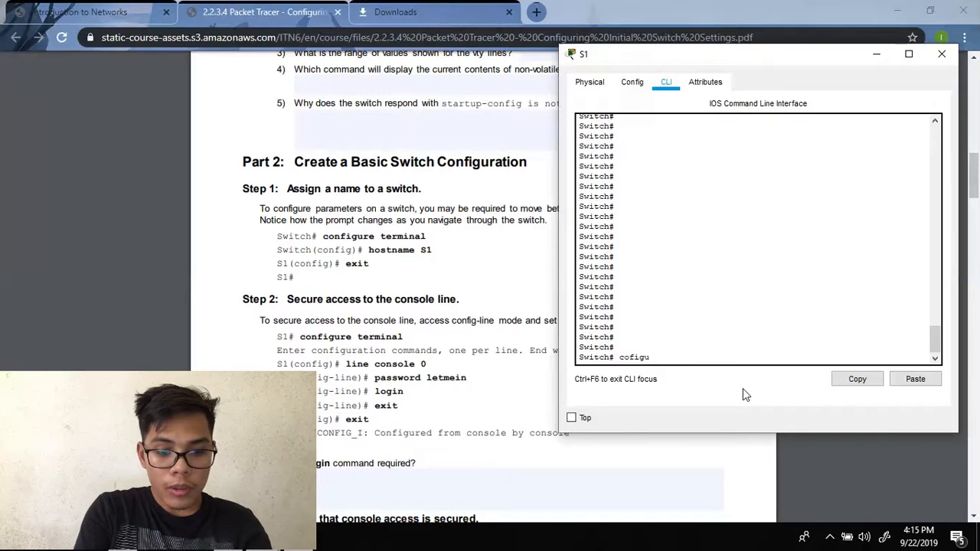
type("re terminal")
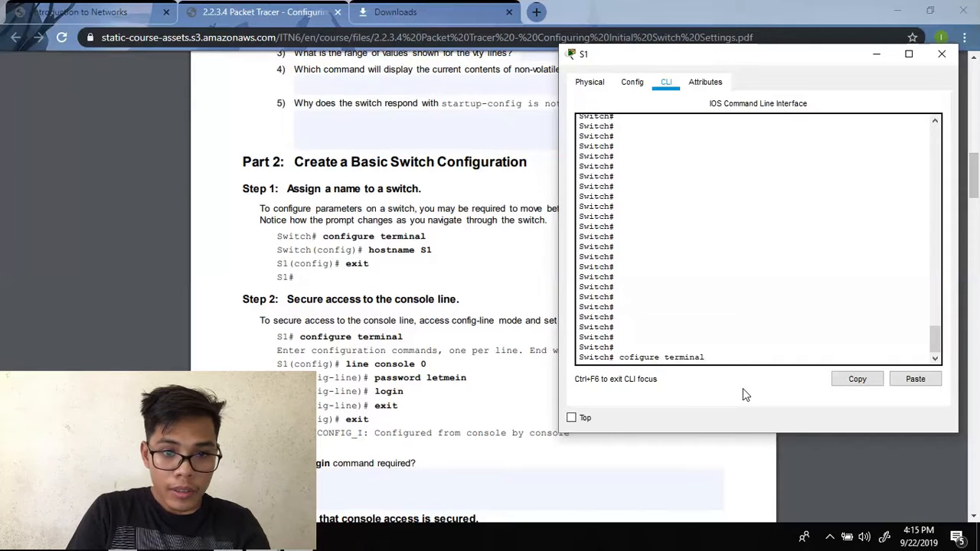
key("Return")
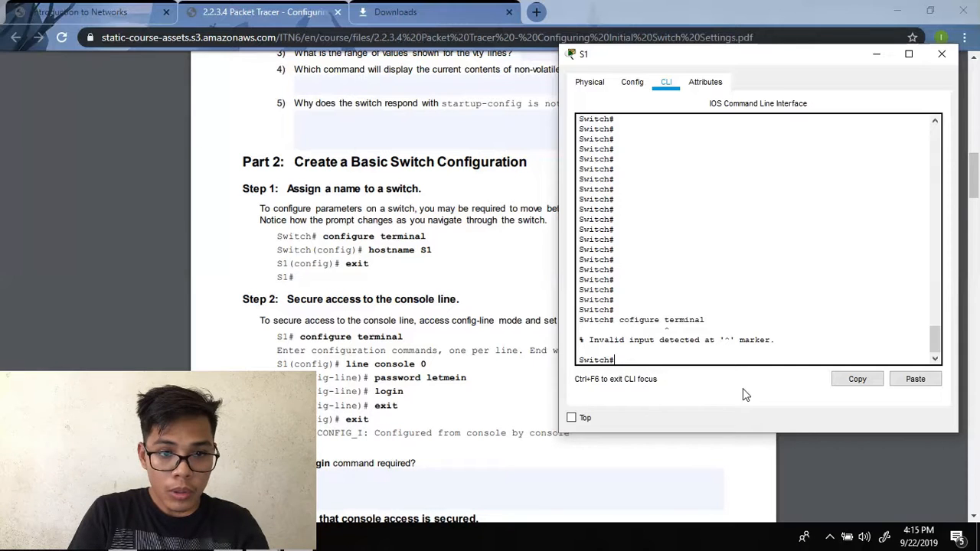
type("caonfigure")
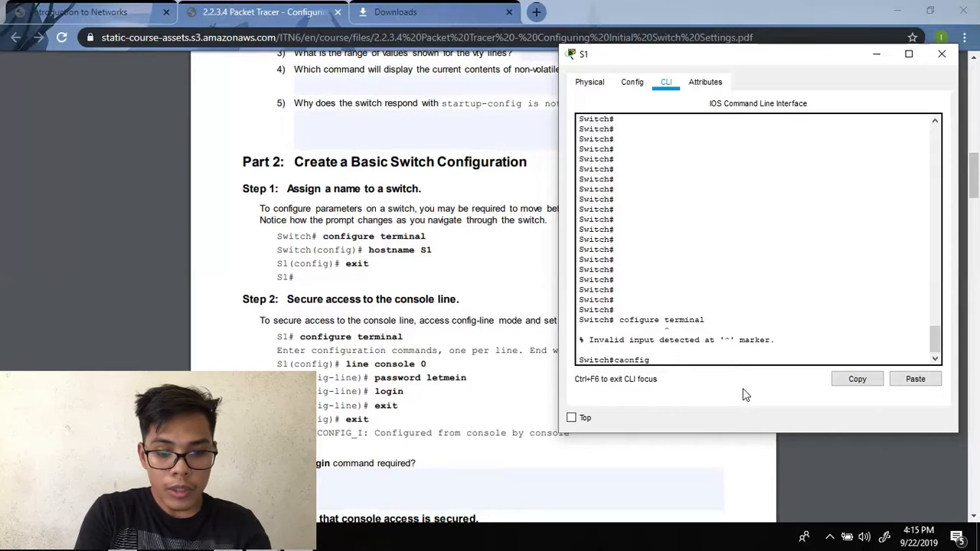
key("BackSpace")
key("BackSpace")
key("BackSpace")
key("BackSpace")
key("BackSpace")
key("BackSpace")
key("BackSpace")
key("BackSpace")
key("BackSpace")
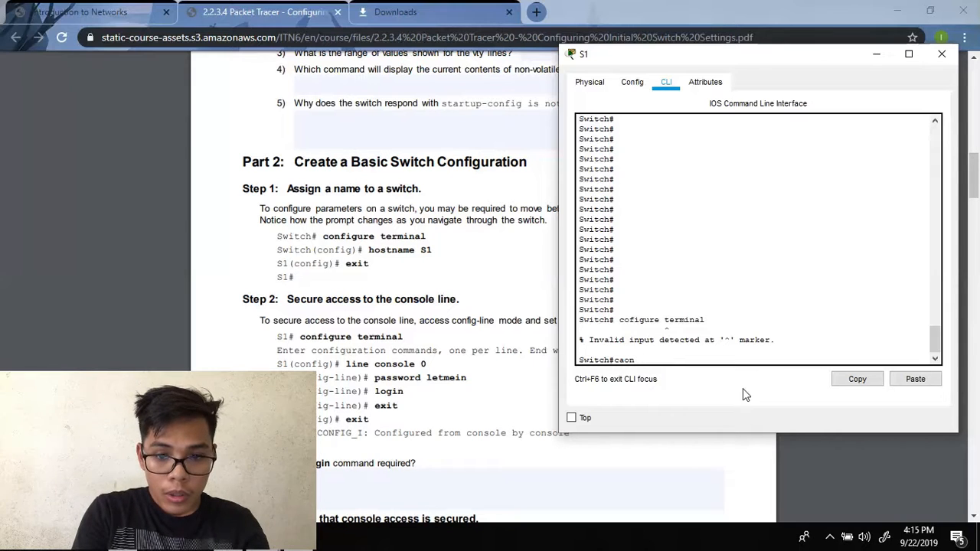
type("onfigure r")
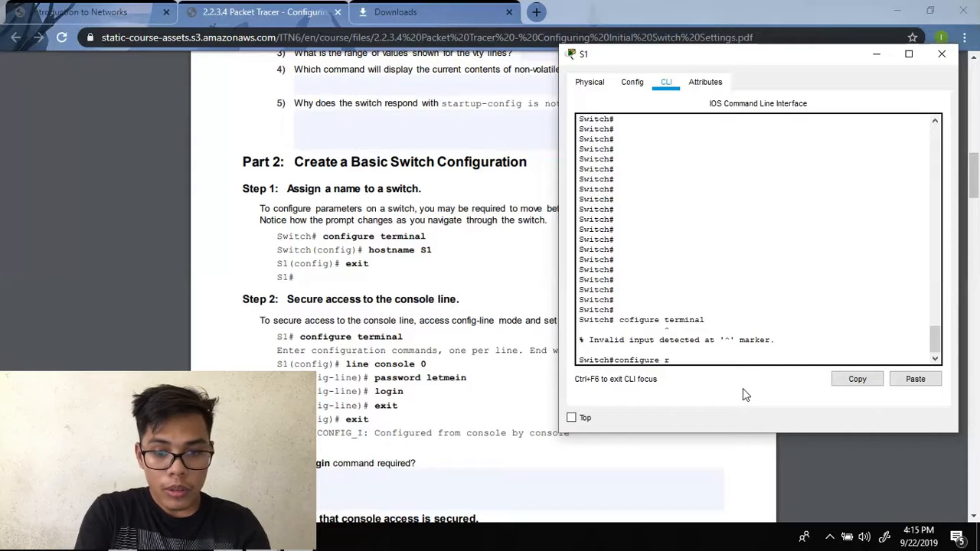
key("BackSpace")
type("terminal")
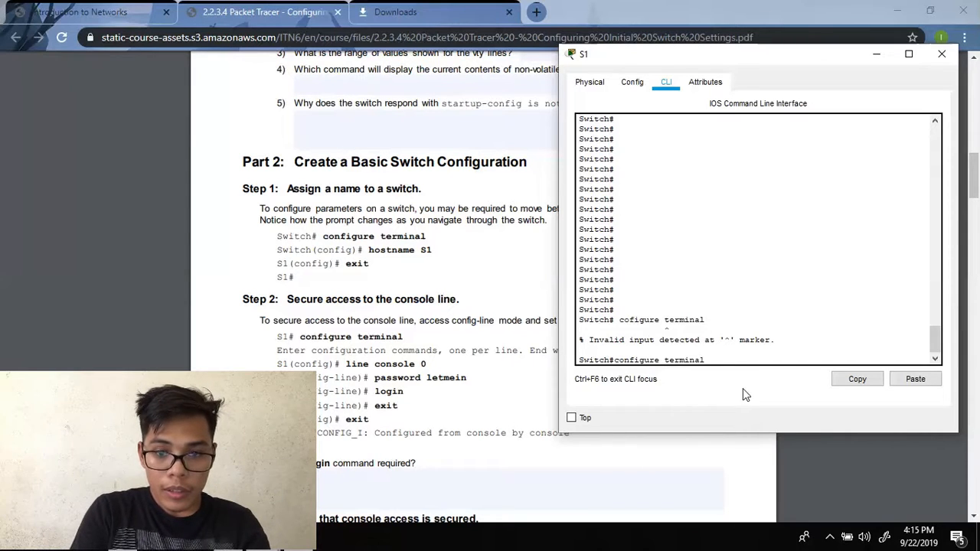
key("Return")
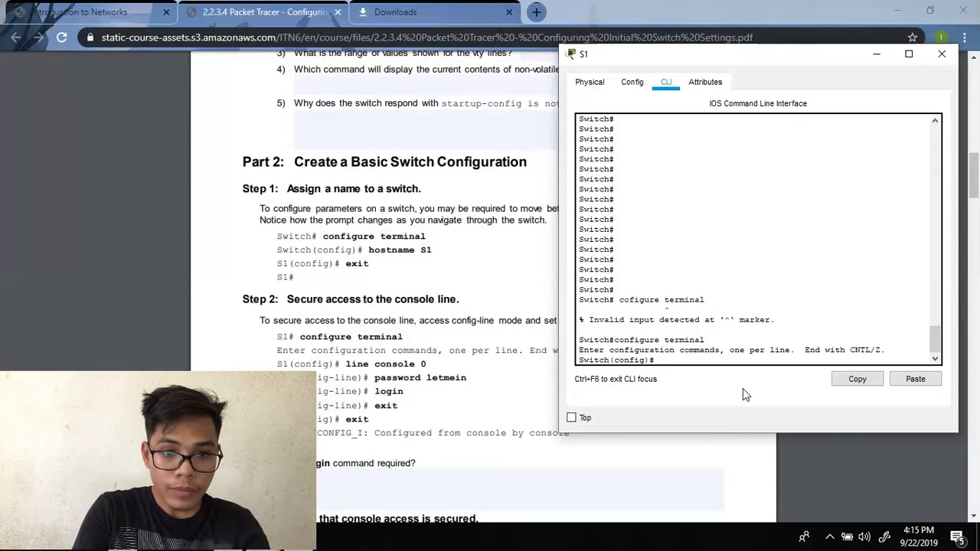
- Set the hostname to S1 and exit back to the S1# privileged prompt
type("host")
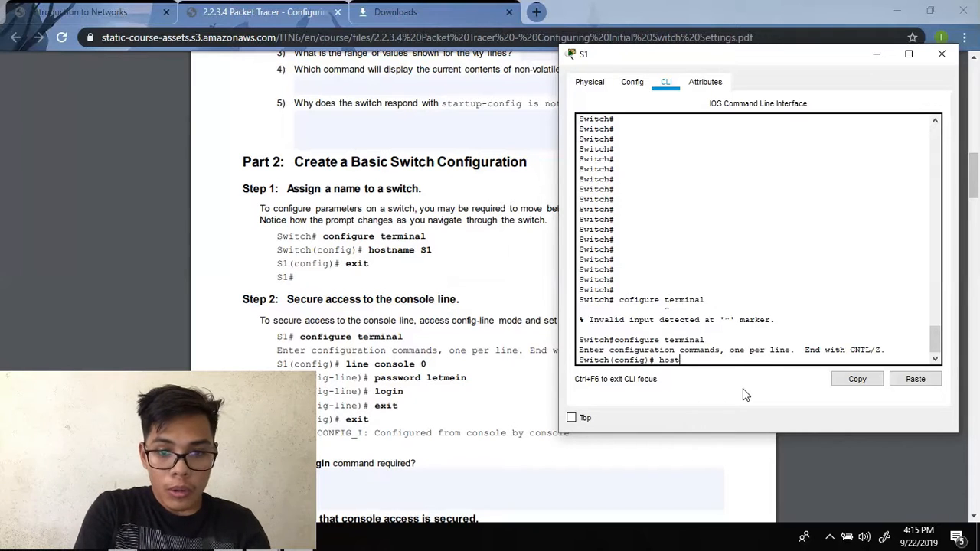
type("name s")
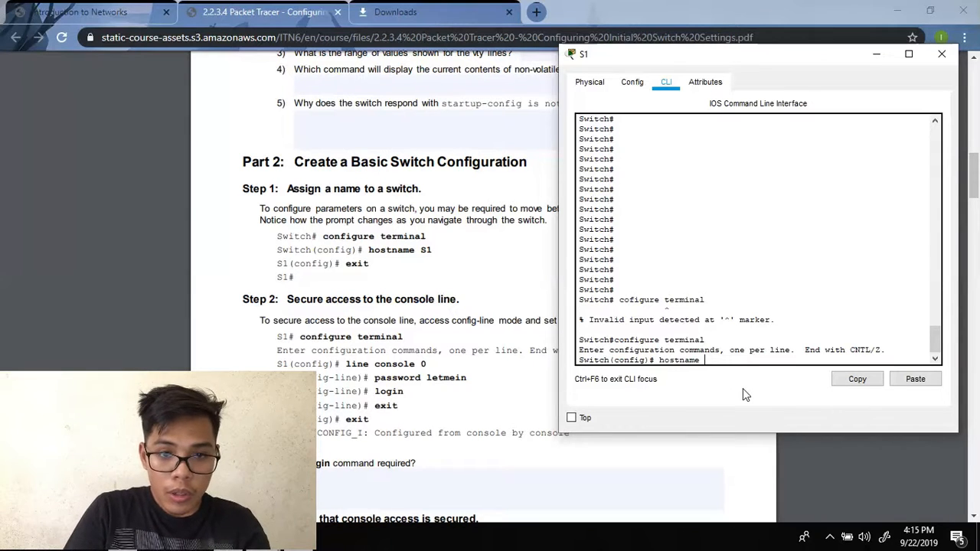
key("BackSpace")
type("S1")
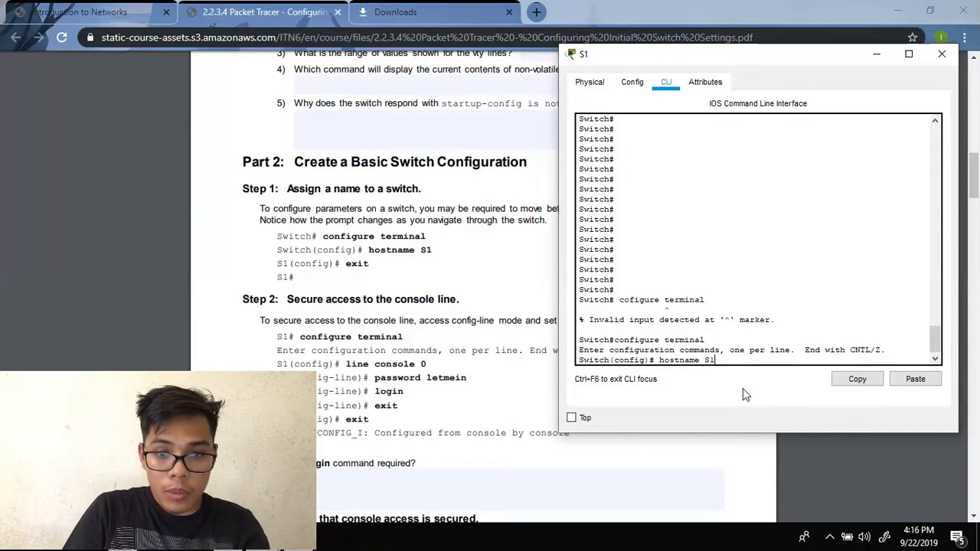
key("Return")
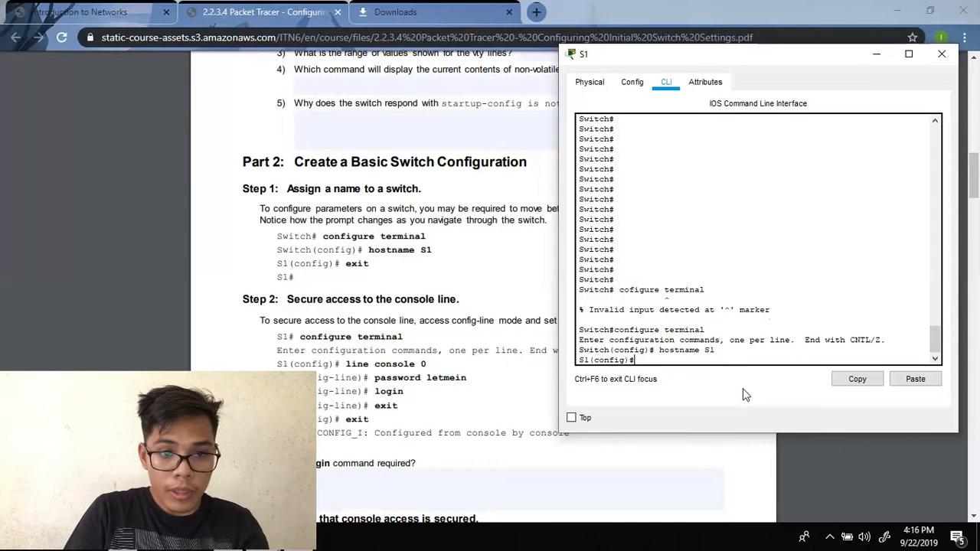
type("exit")
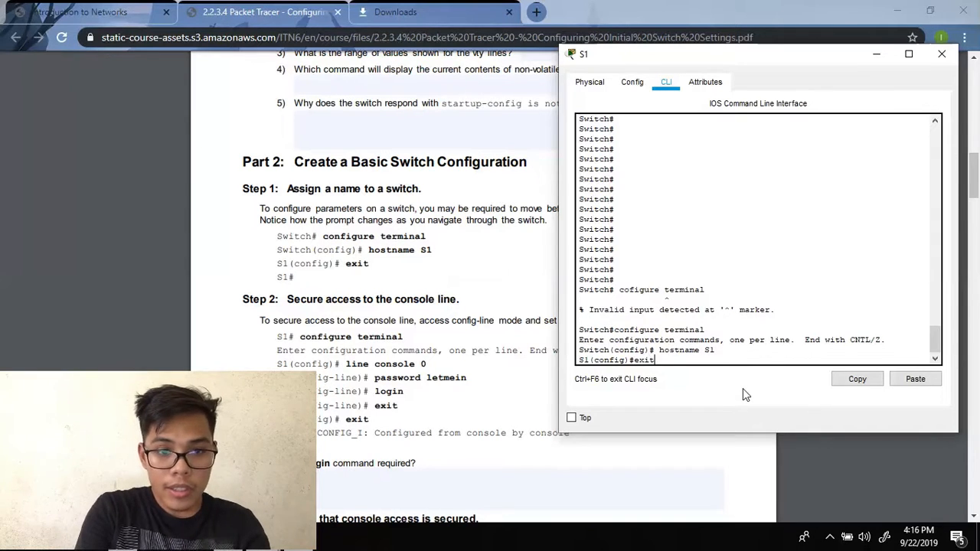
key("Return")
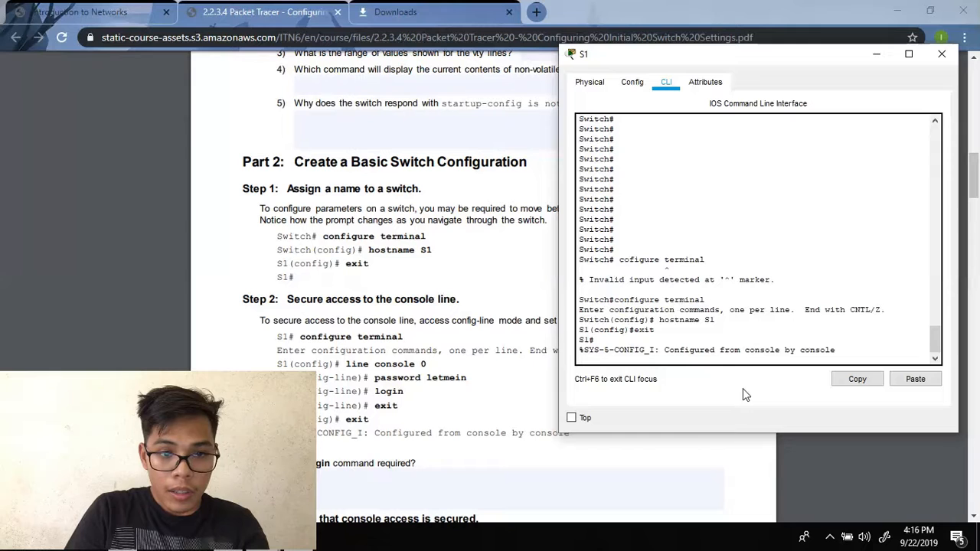
key("Return")
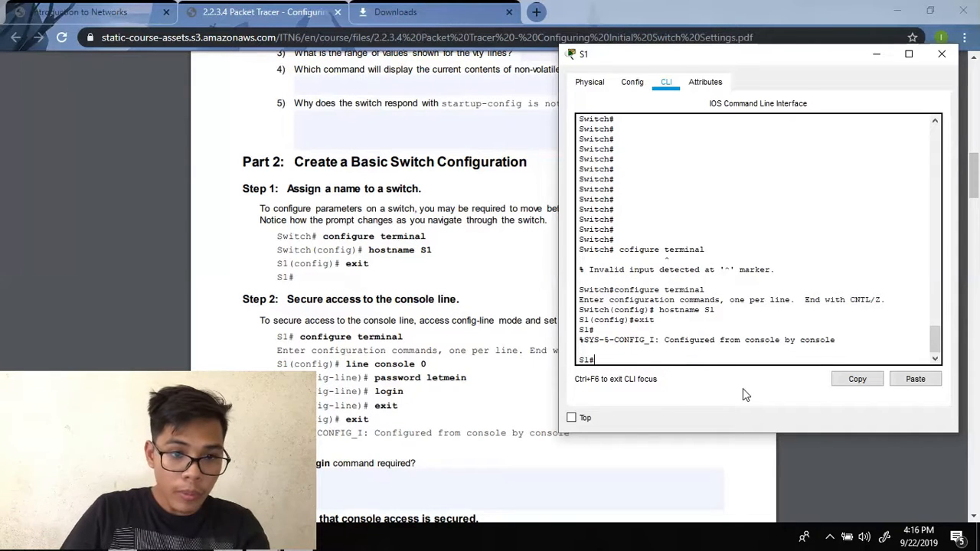
scroll(337, 335, "down", 1)
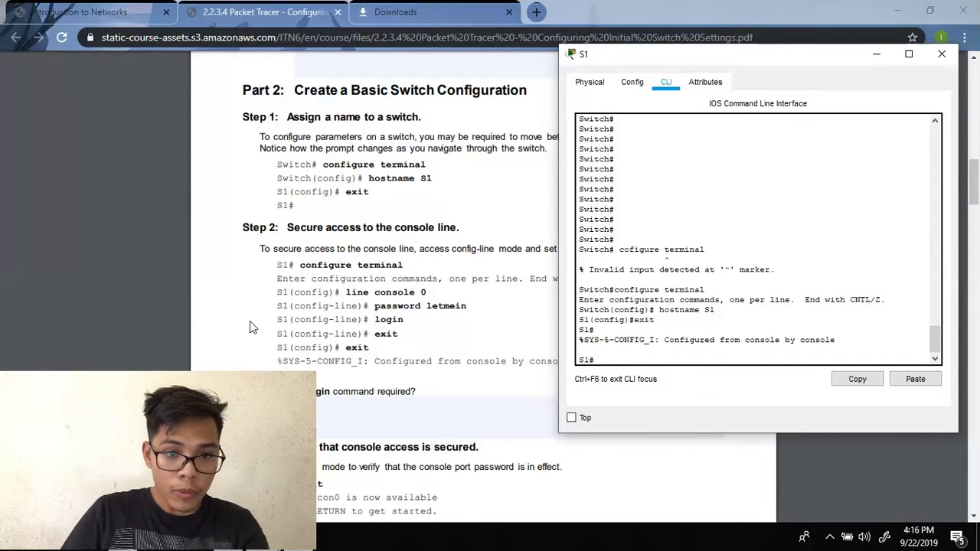
- In global configuration mode, set a password on console line 0
type("confi")
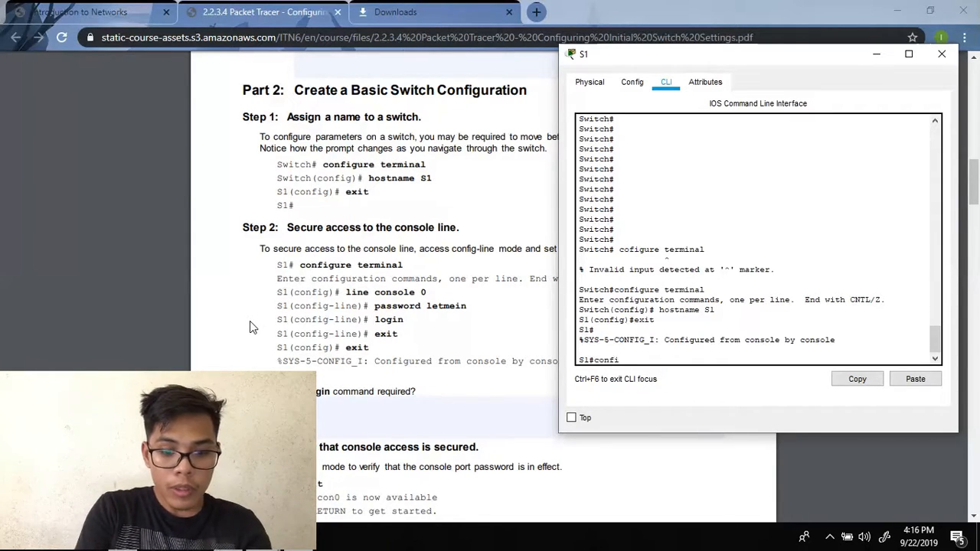
type("gure te")
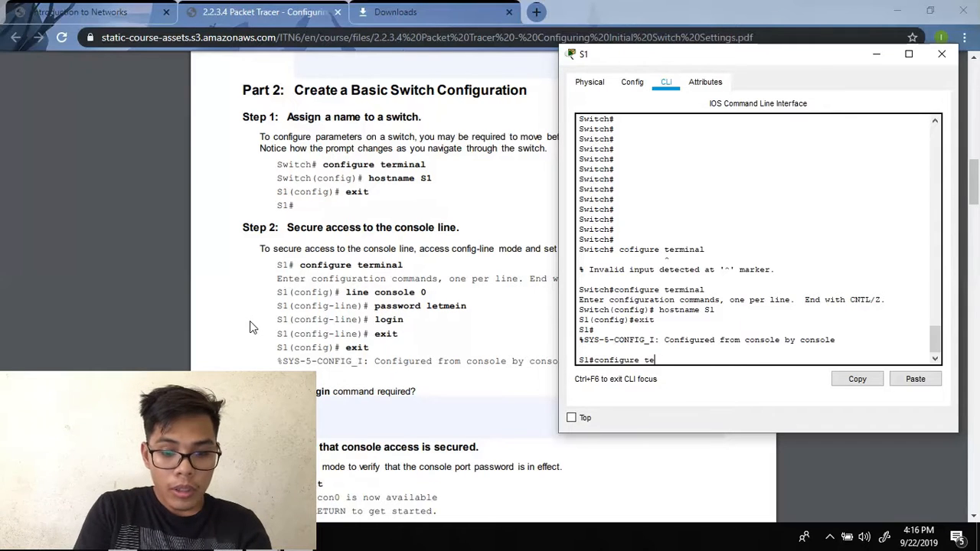
type("rminal")
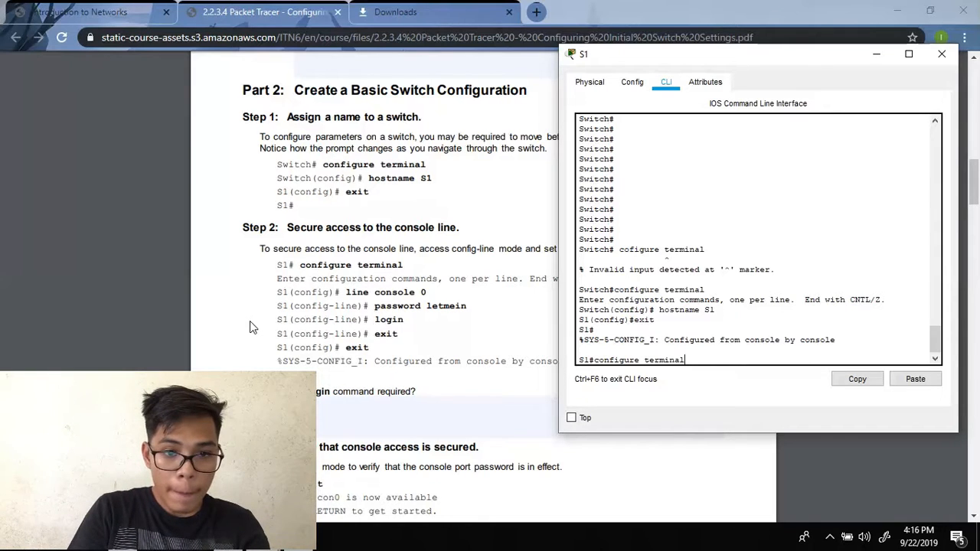
key("Return")
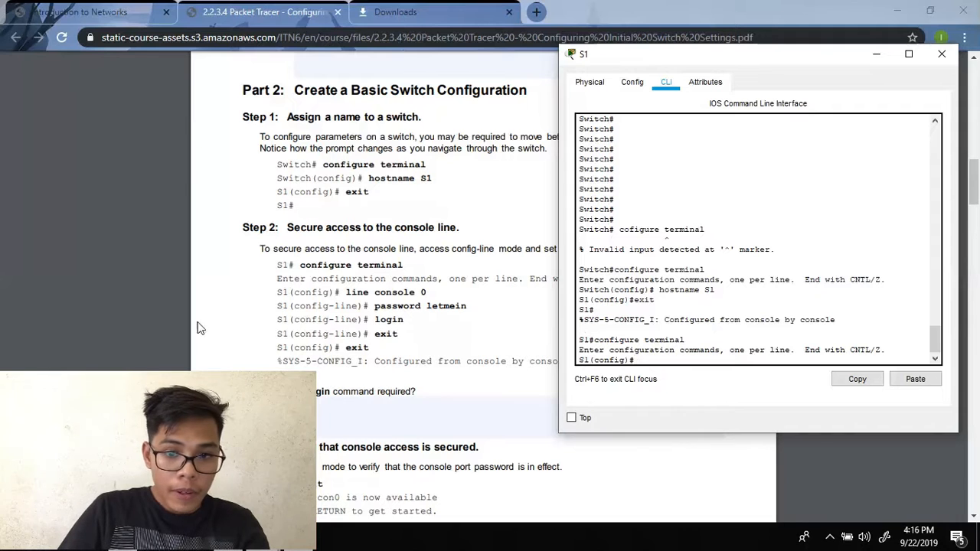
left_click_drag(777, 53, 796, 47)
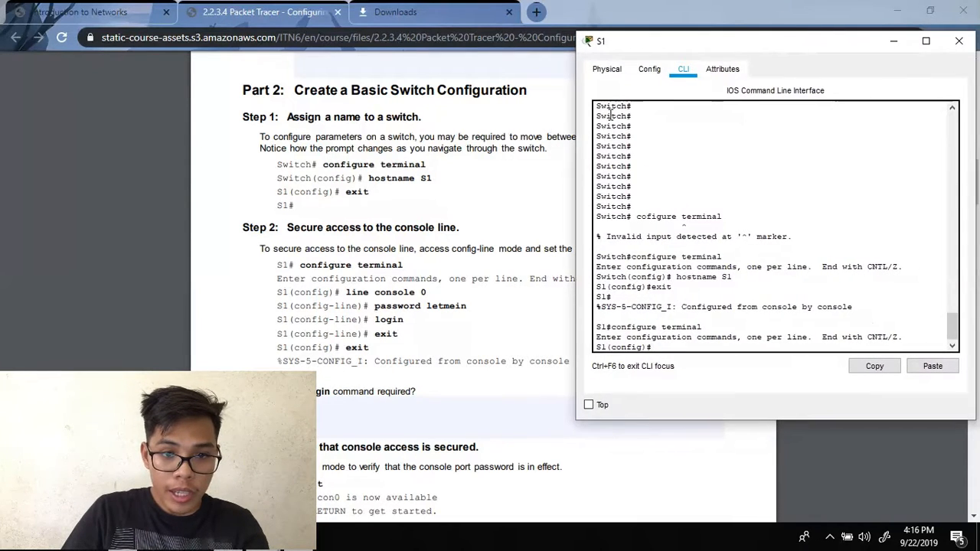
type("line console")
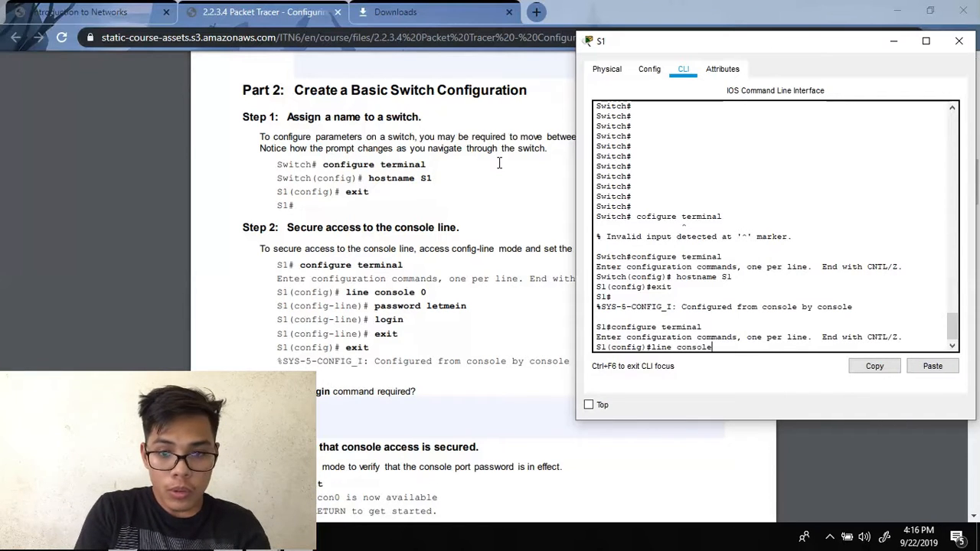
type(" 0")
key("Return")
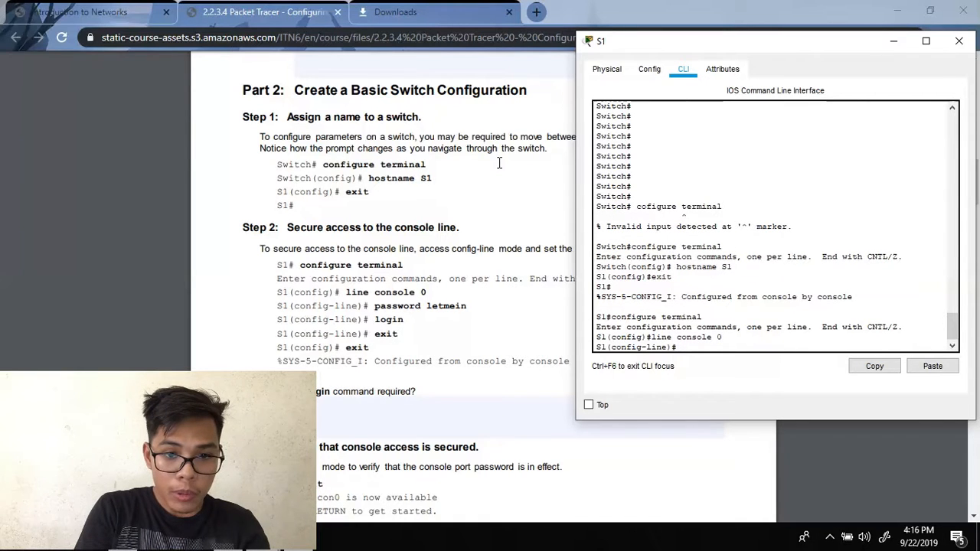
type("pass")
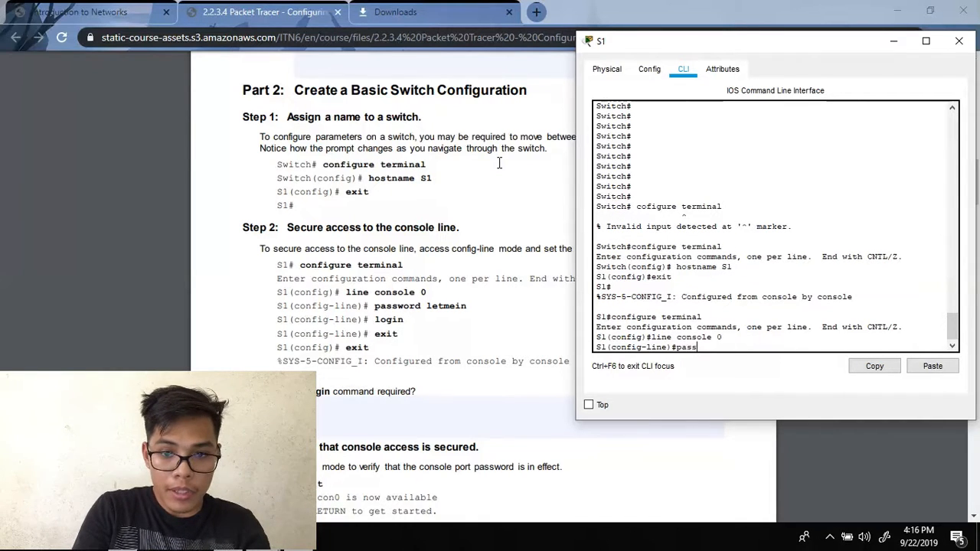
type("word le")
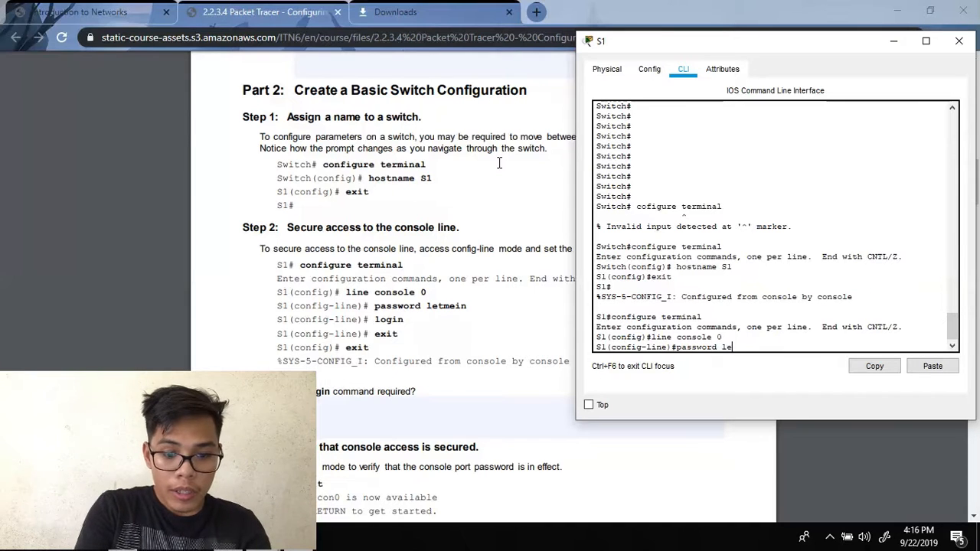
type("tmein")
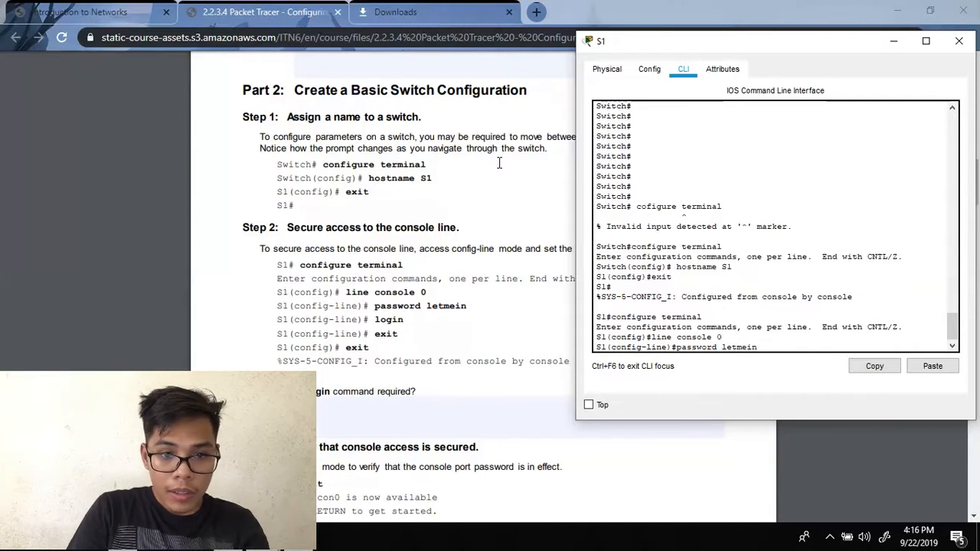
key("Return")
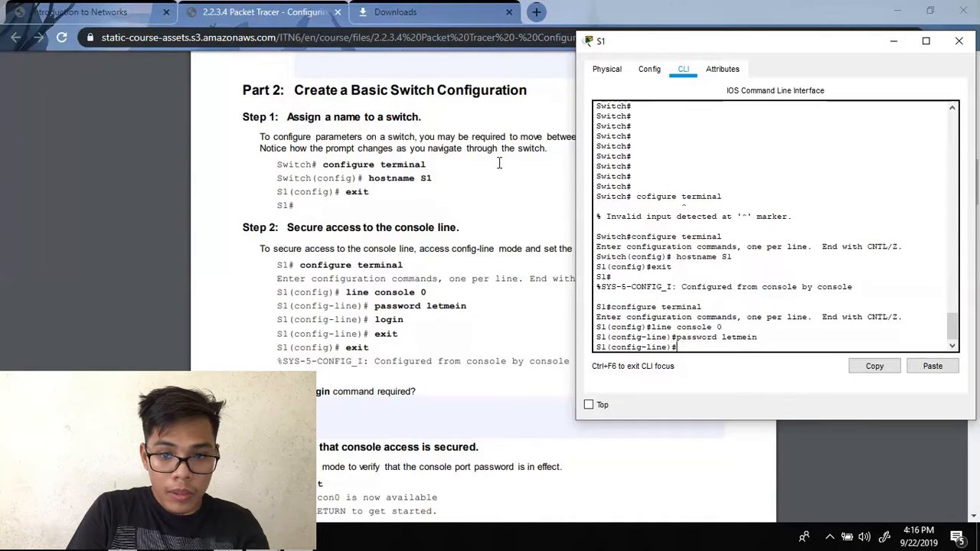
- Require login on the console line, exit to privileged mode and return to the lab PDF
type("login")
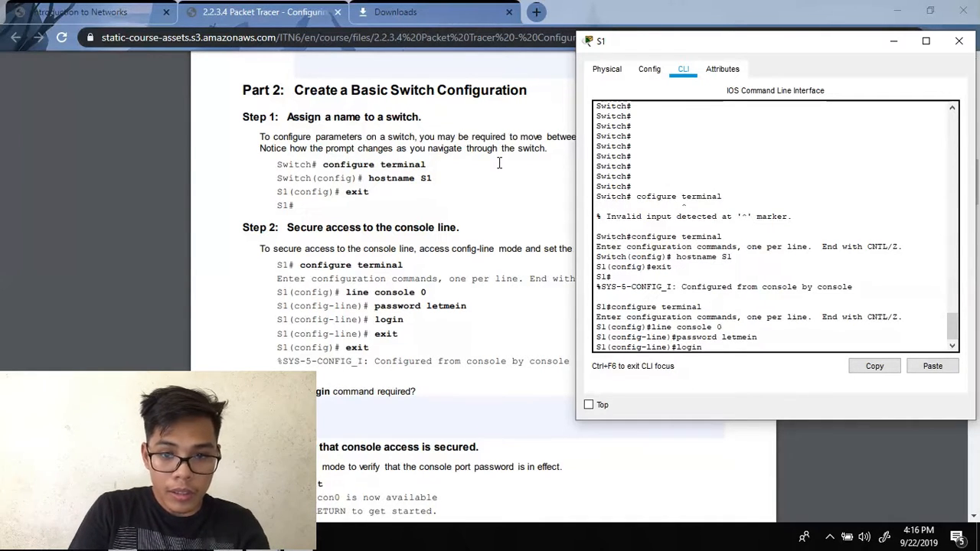
key("Return")
type("e)#e")
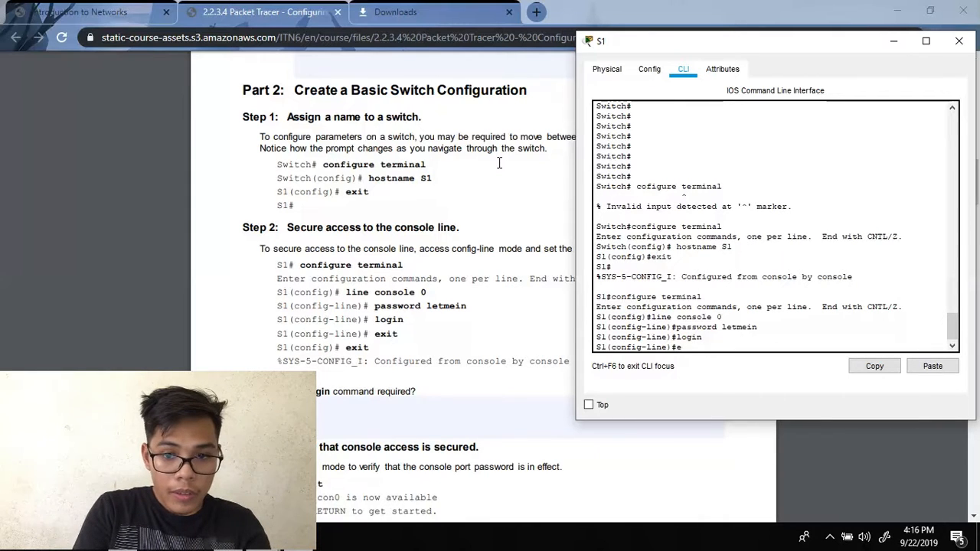
type("xi")
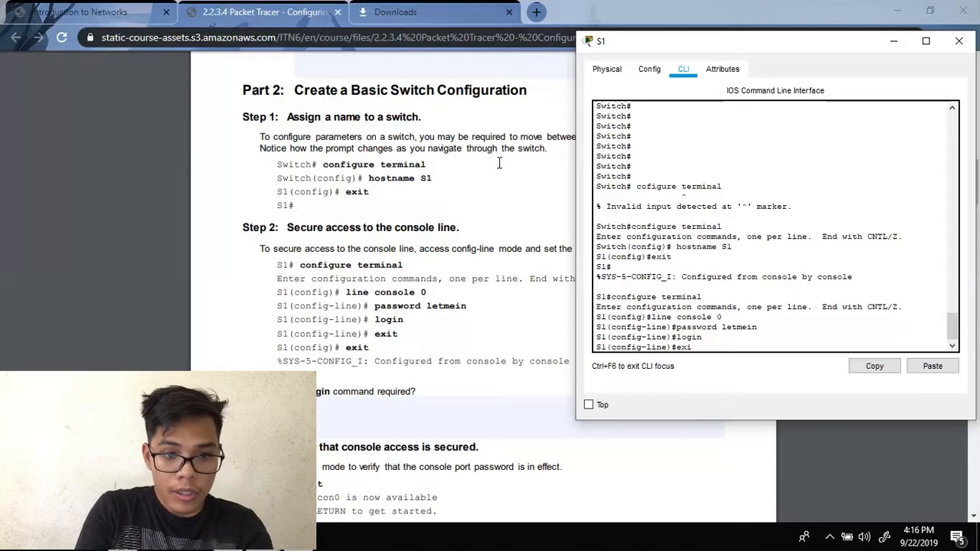
type("t")
key("Return")
type("exit")
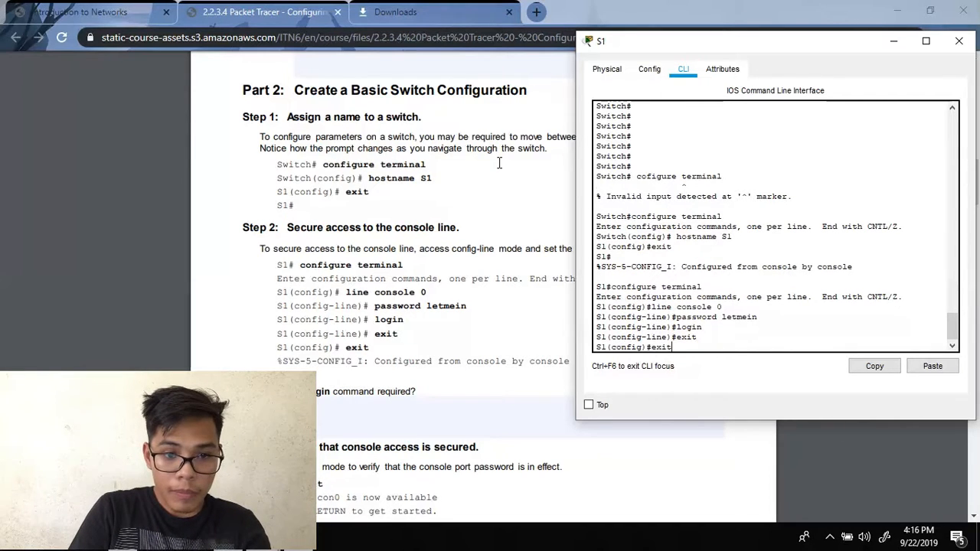
key("Return")
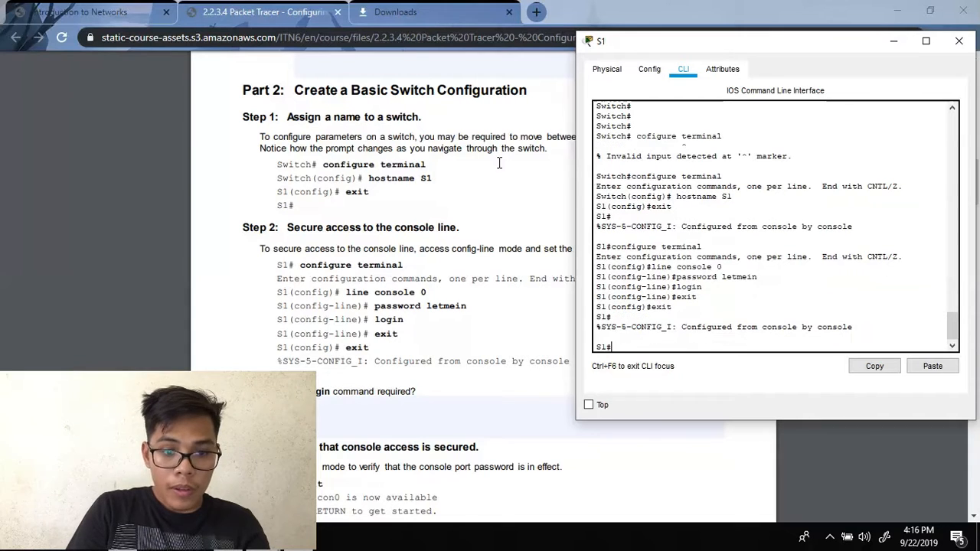
left_click(297, 305)
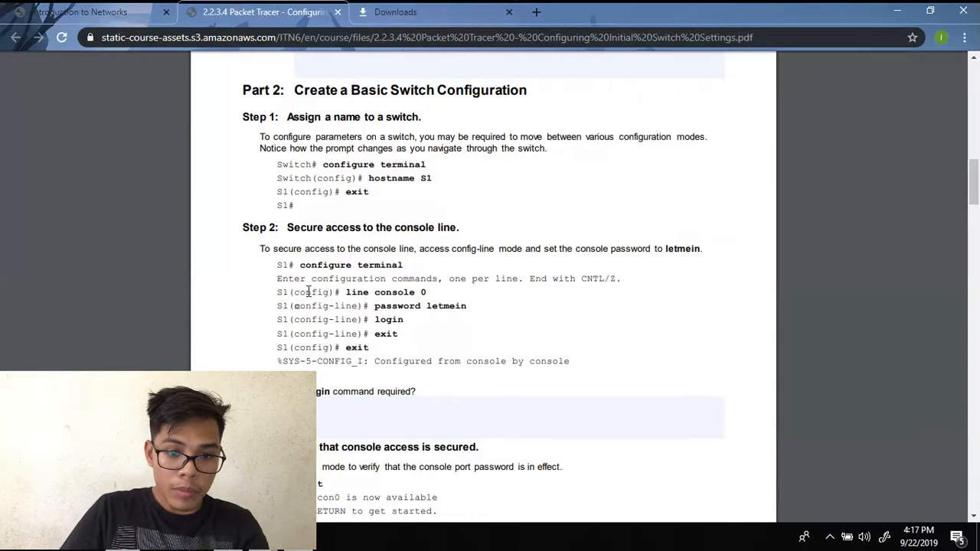
- Exit S1's console session and log back in with the console password to reach S1>
scroll(309, 291, "down", 1)
scroll(308, 291, "down", 3)
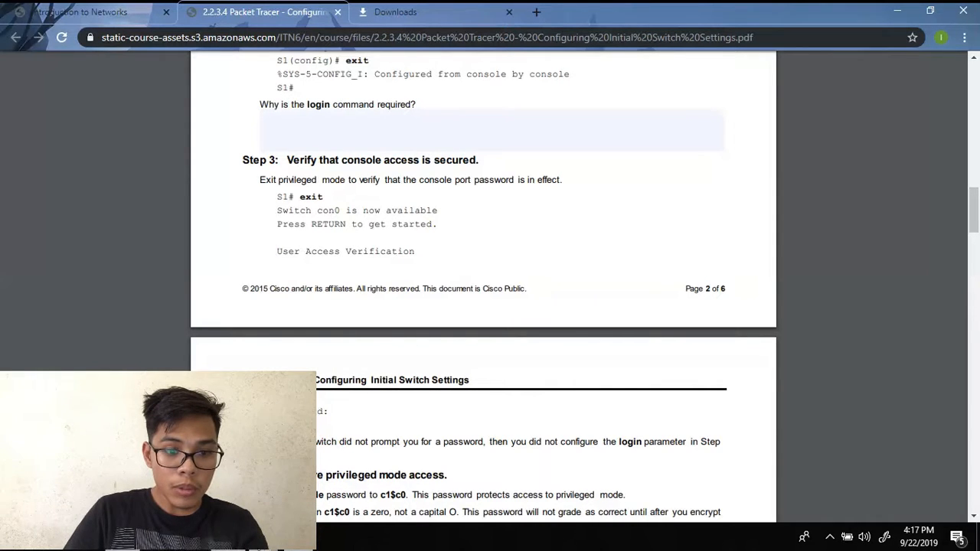
left_click(398, 463)
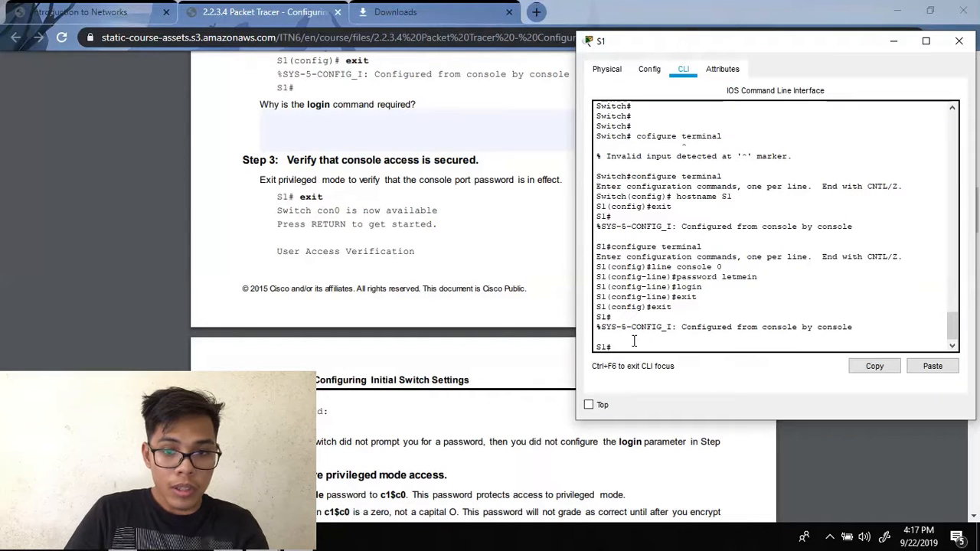
type("exit")
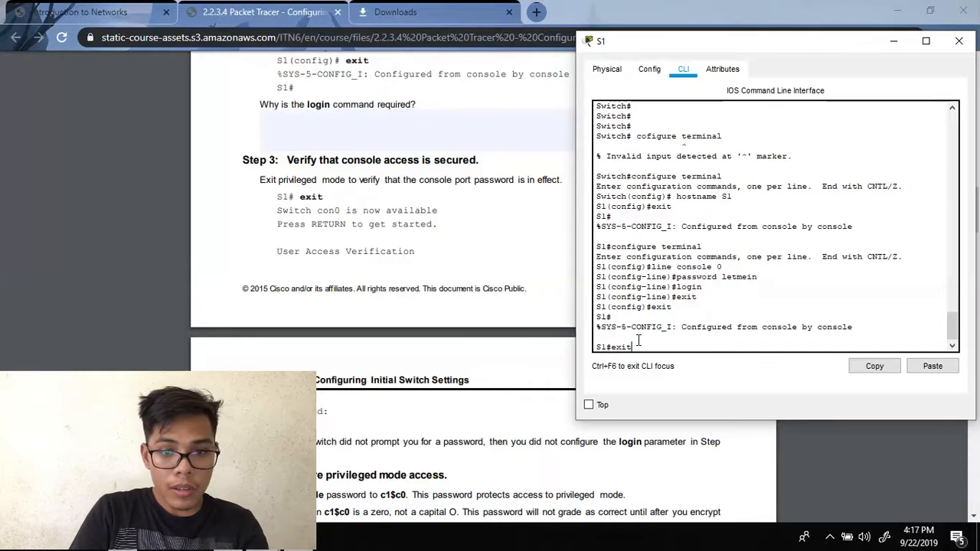
key("Return")
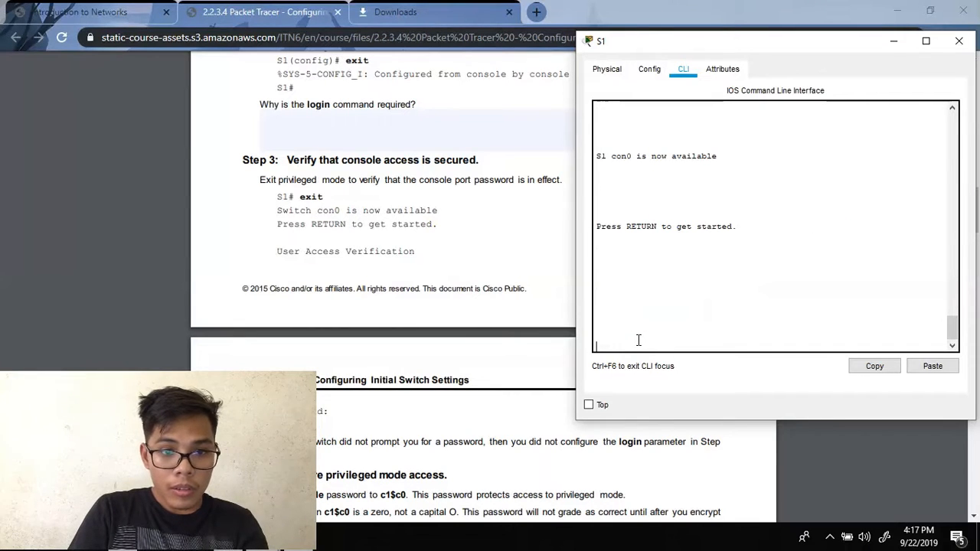
key("Return")
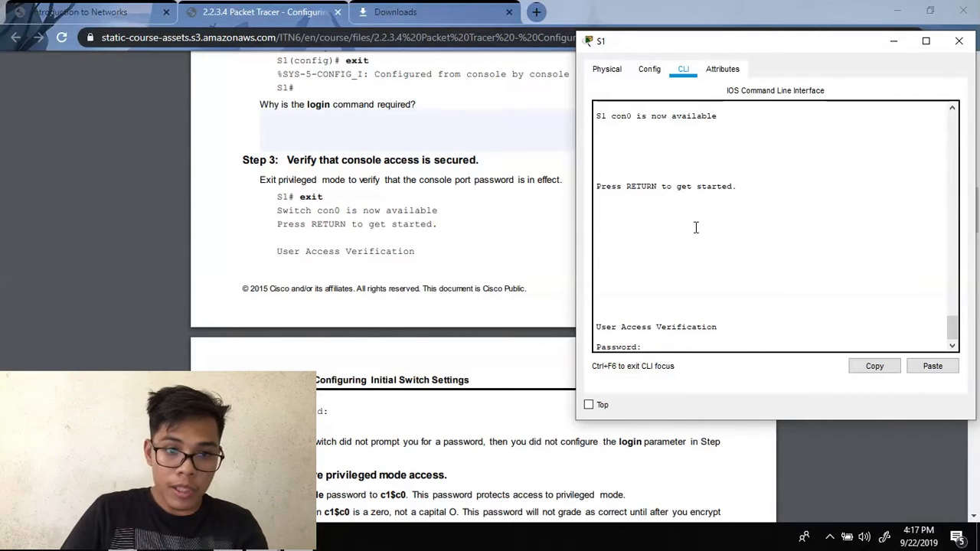
scroll(387, 297, "down", 2)
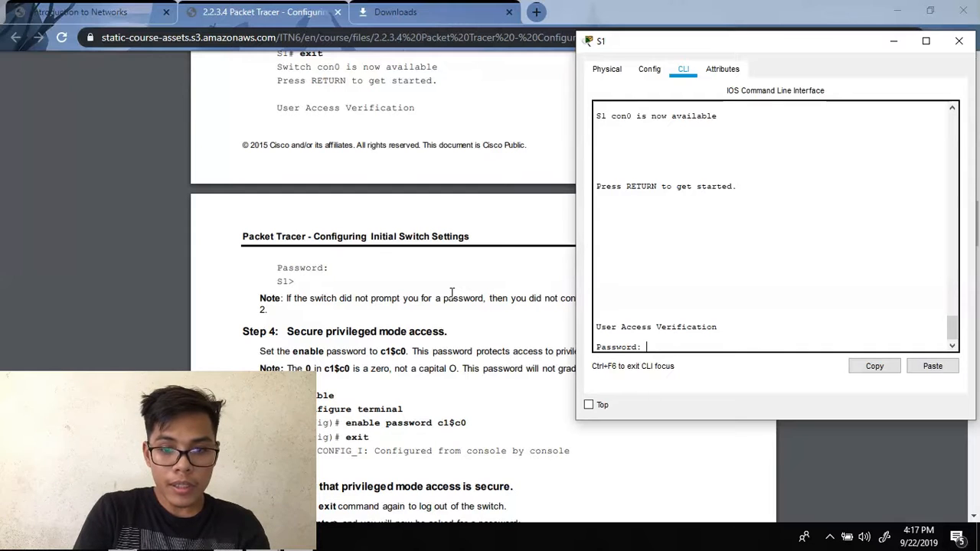
key("Return")
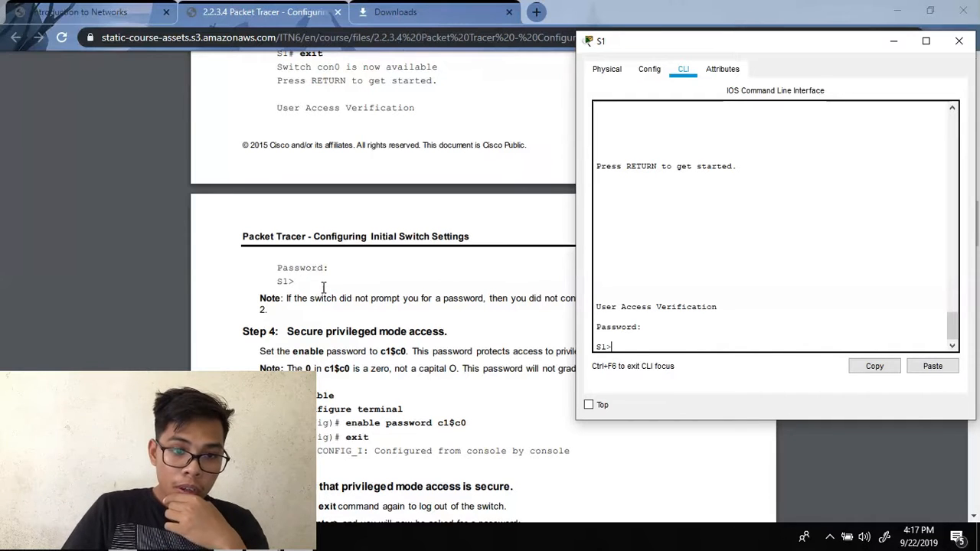
left_click(459, 288)
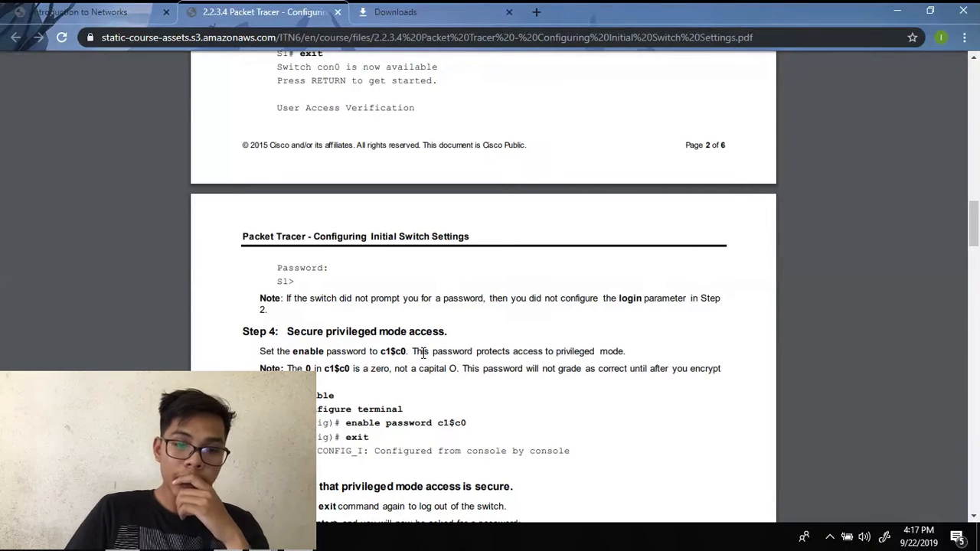
scroll(423, 353, "down", 2)
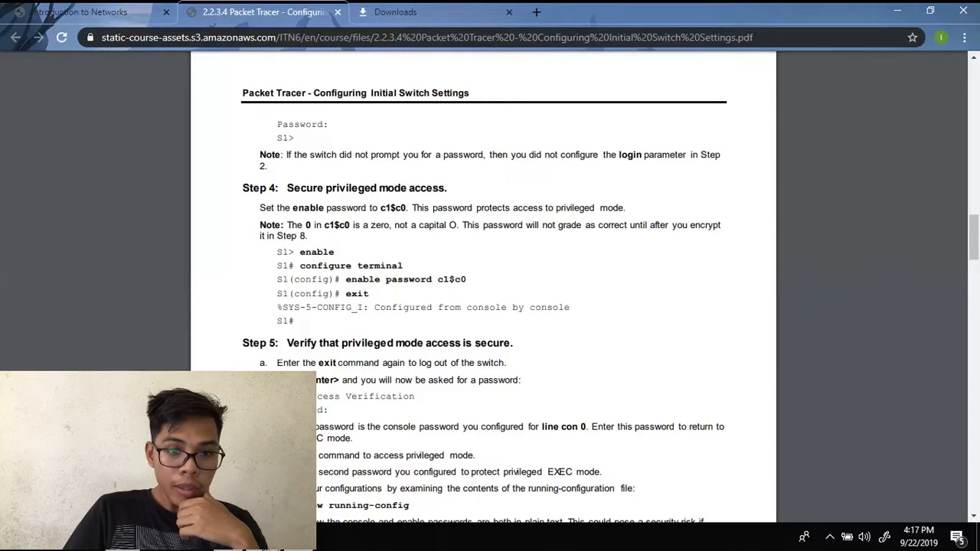
- On S1, enter global configuration mode and set the enable password
left_click(375, 479)
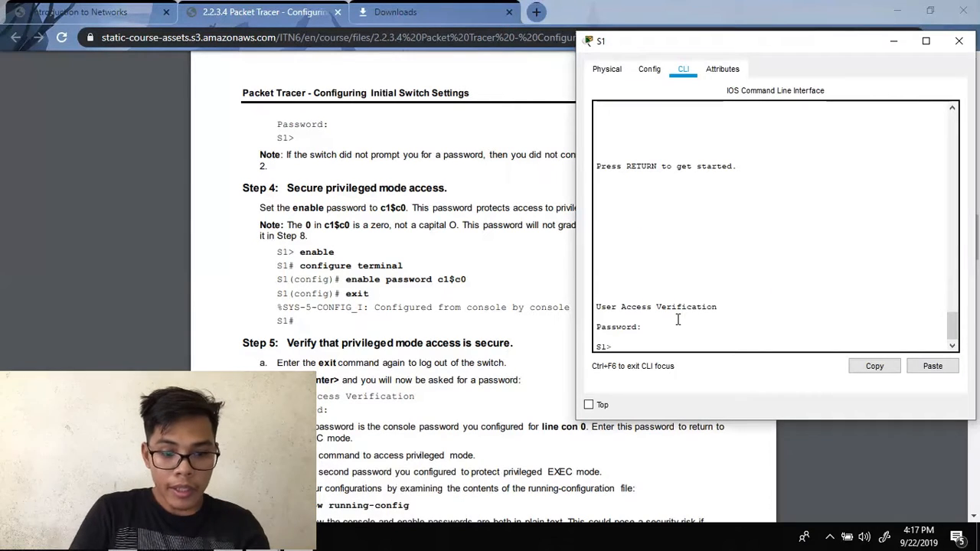
type("enable")
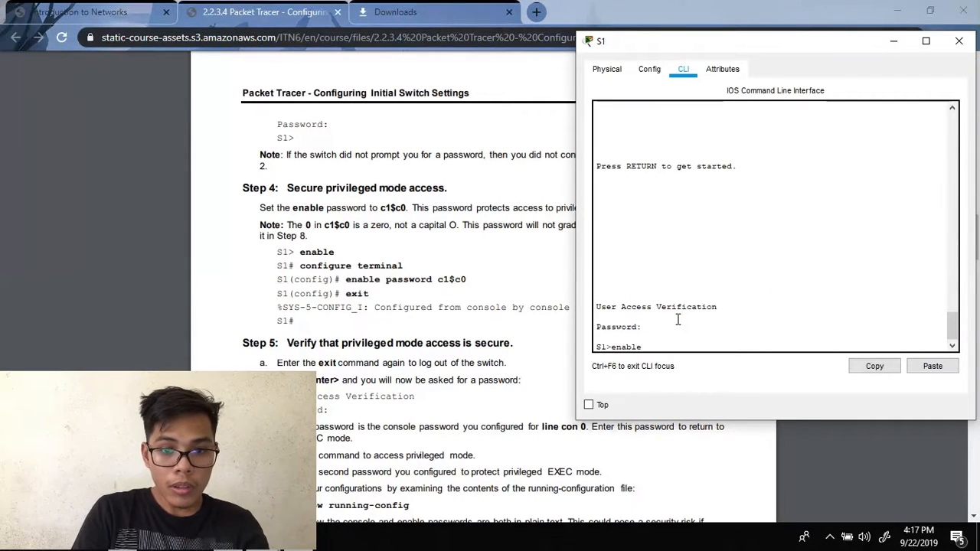
key("Return")
type("configure")
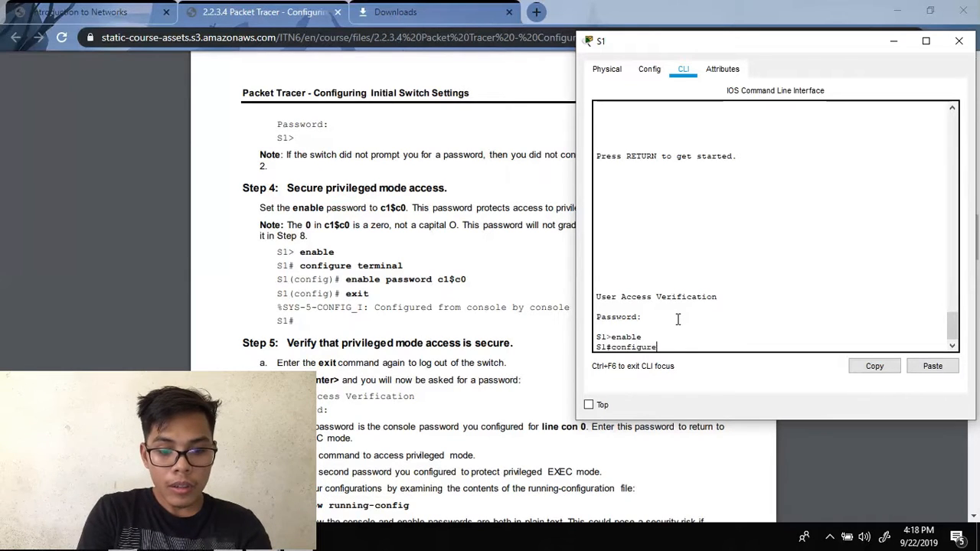
type(" terminal")
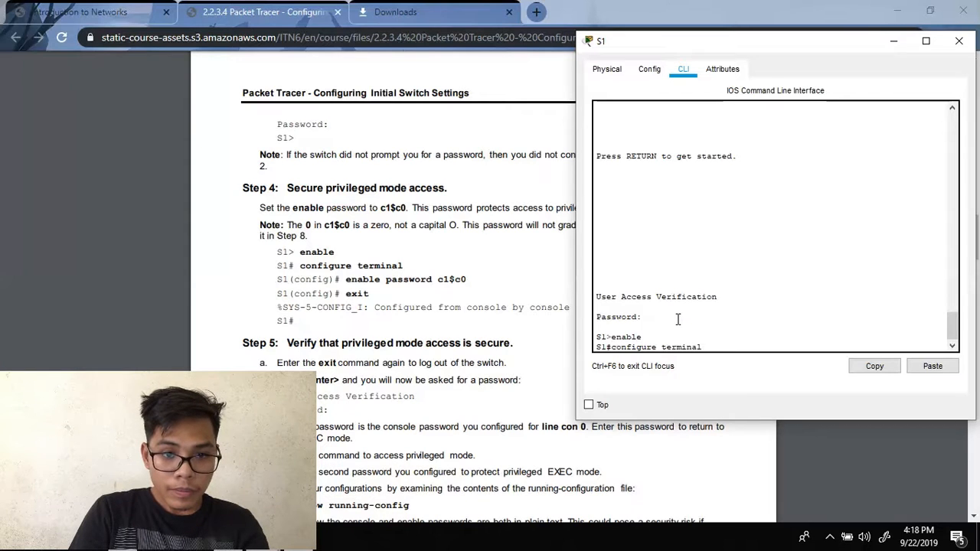
key("Return")
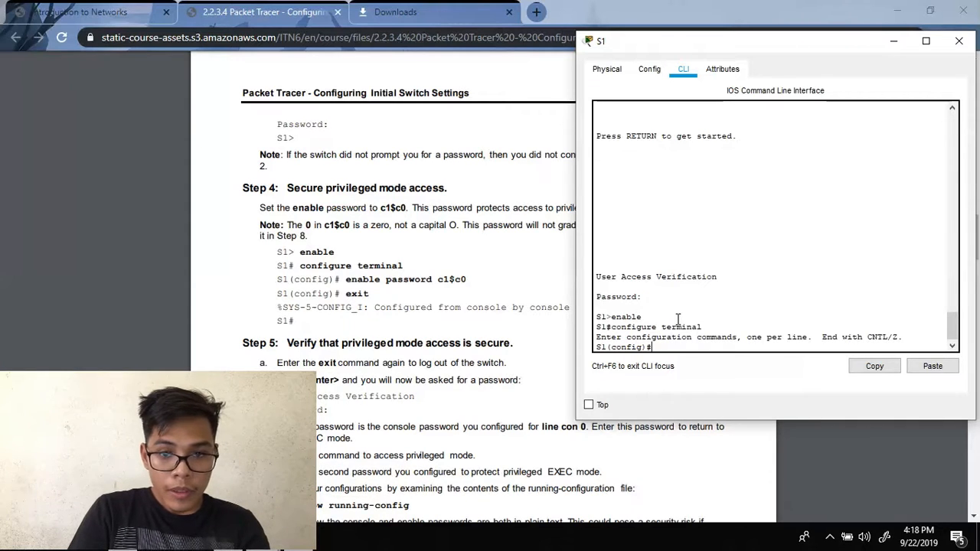
type("e")
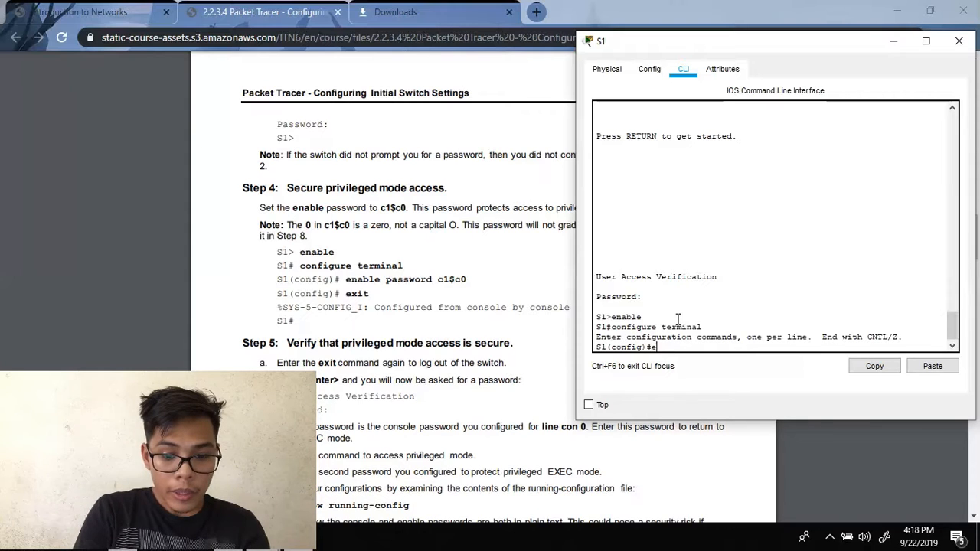
type("nable password ")
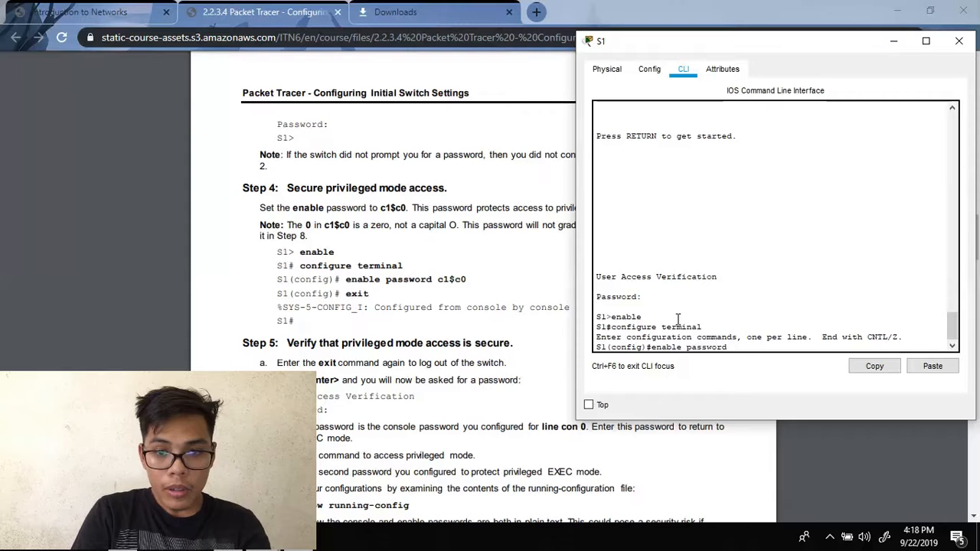
type("c")
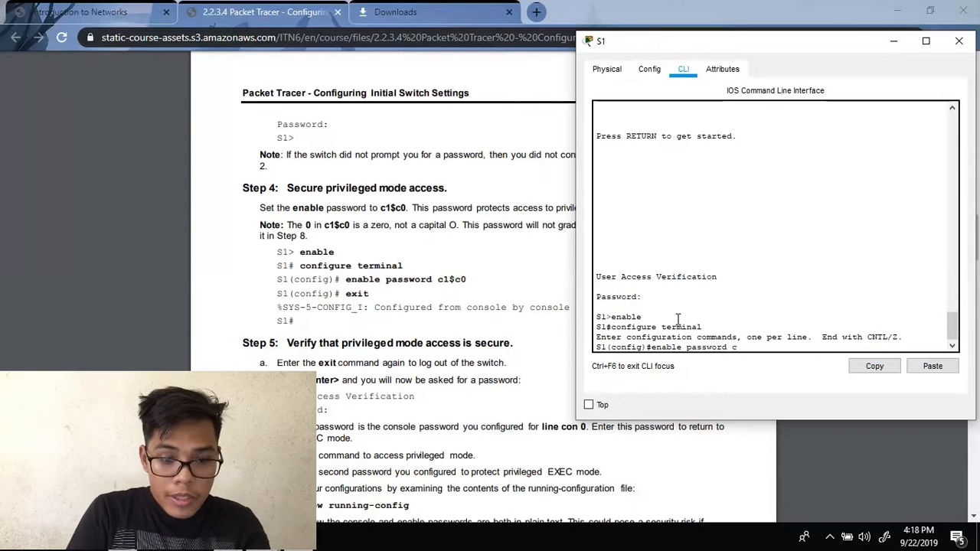
type("1")
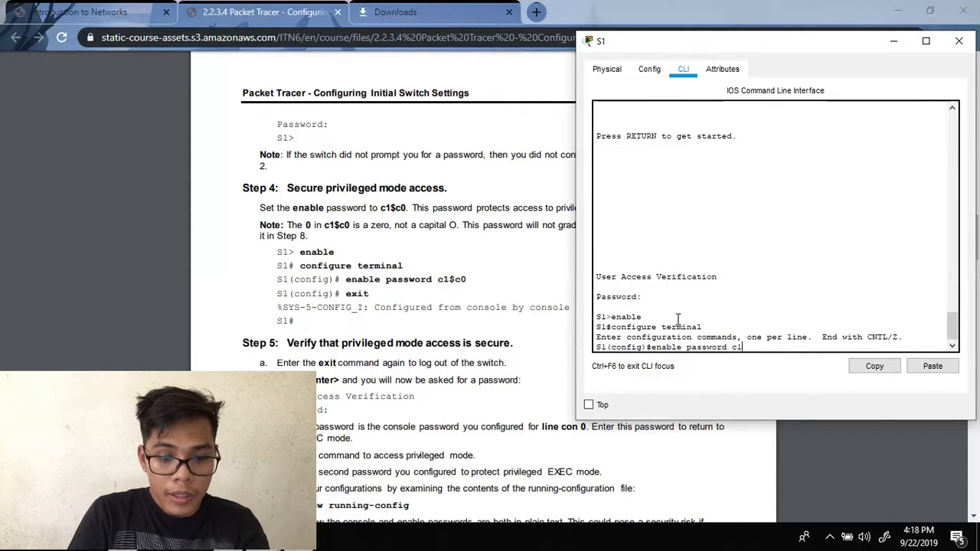
type("$")
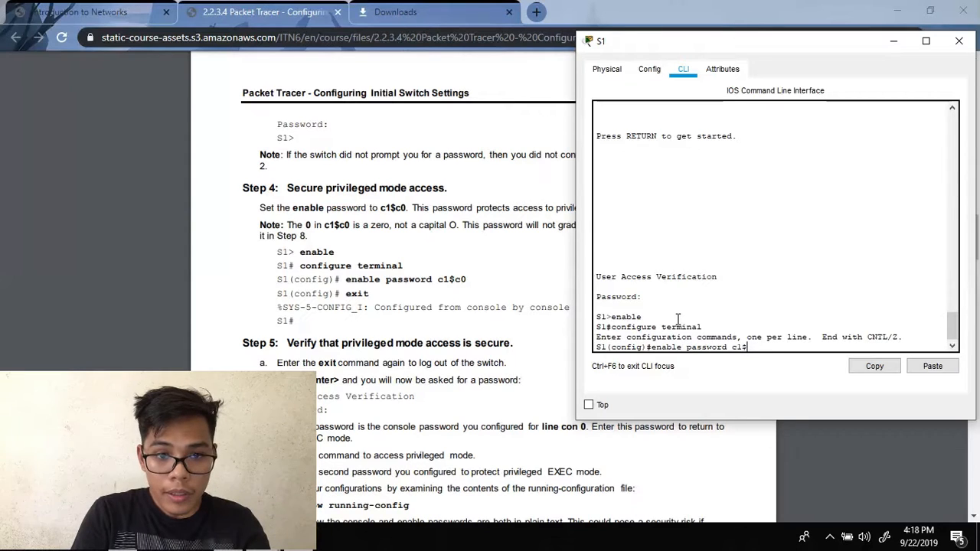
type("c")
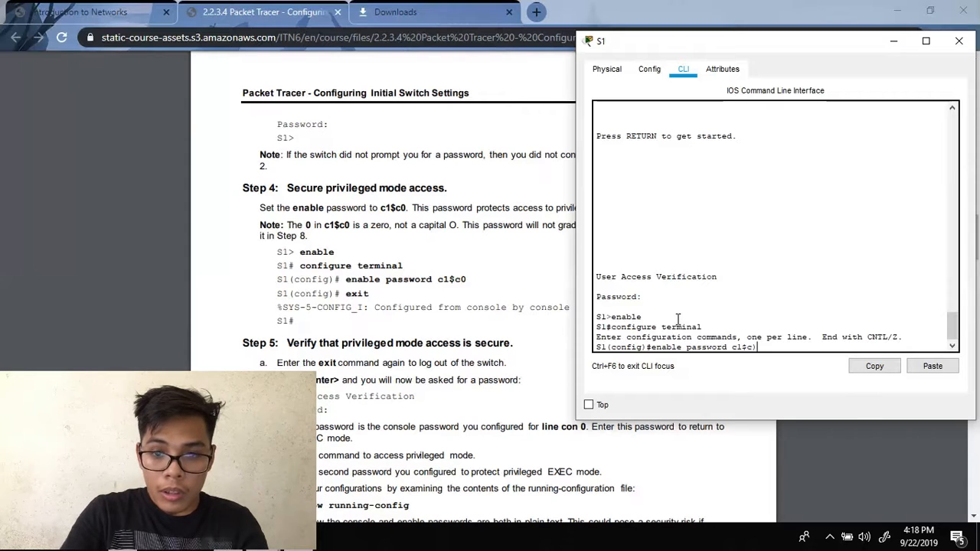
type("0")
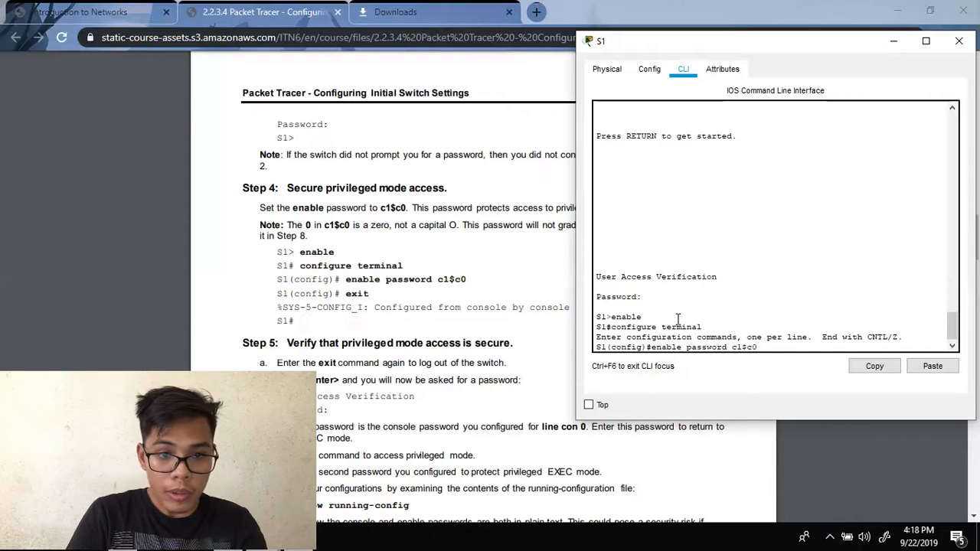
key("Return")
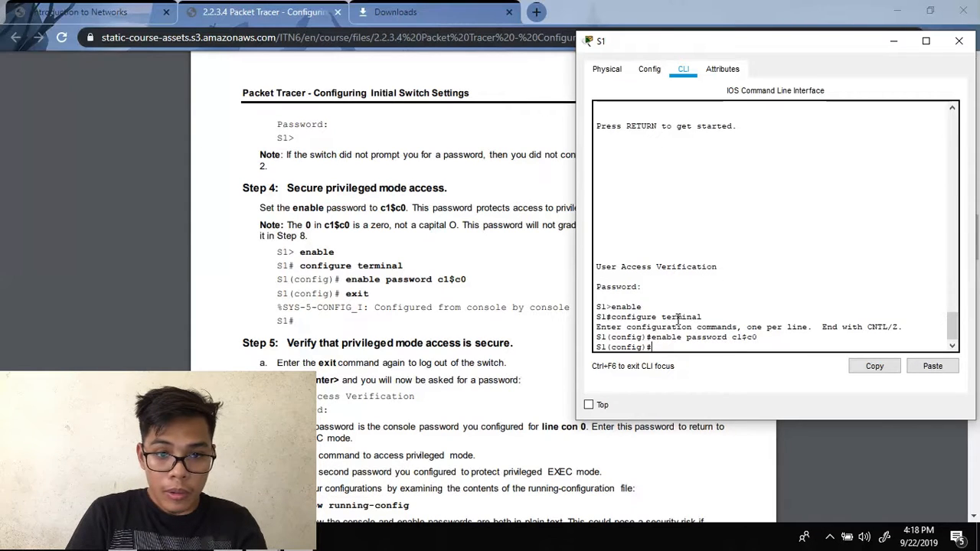
- Exit configuration mode back to the S1# privileged prompt
type("exit")
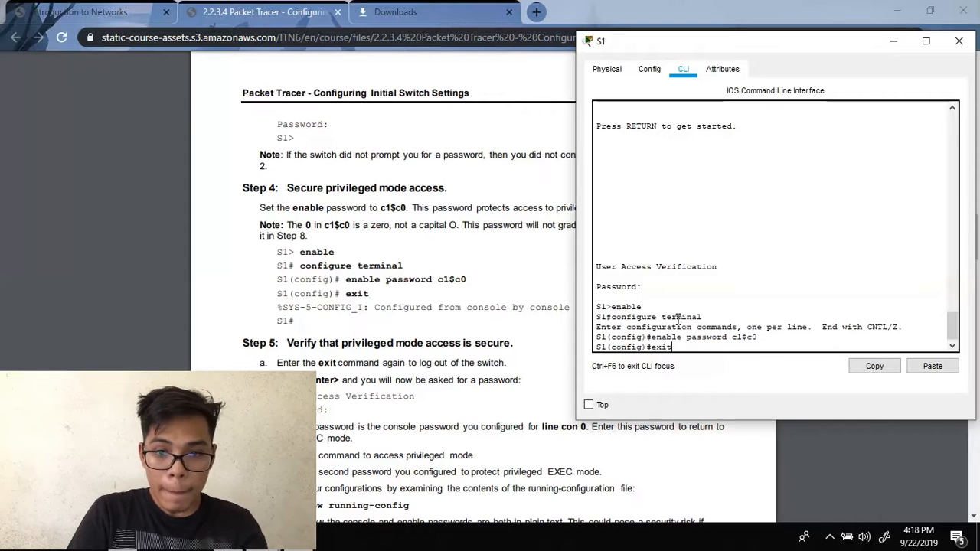
key("Return")
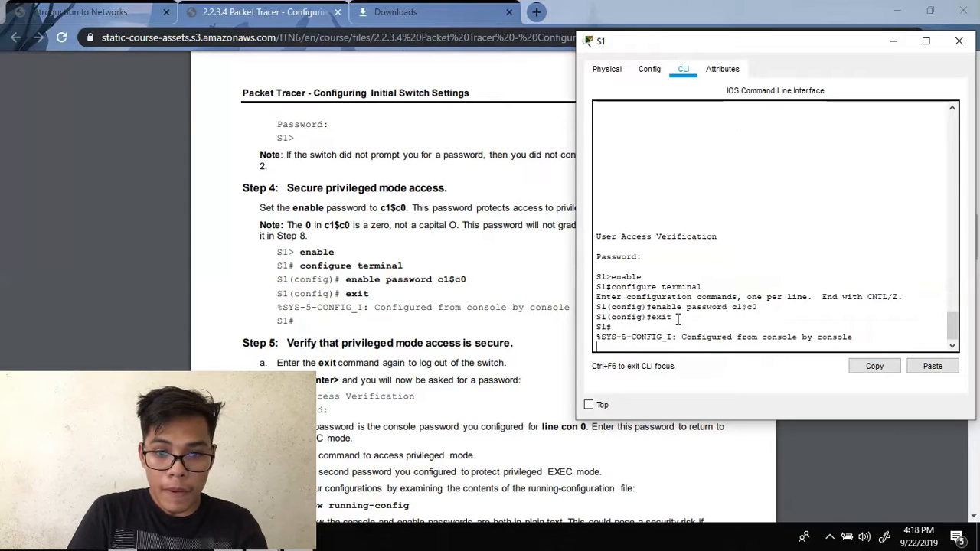
key("Return")
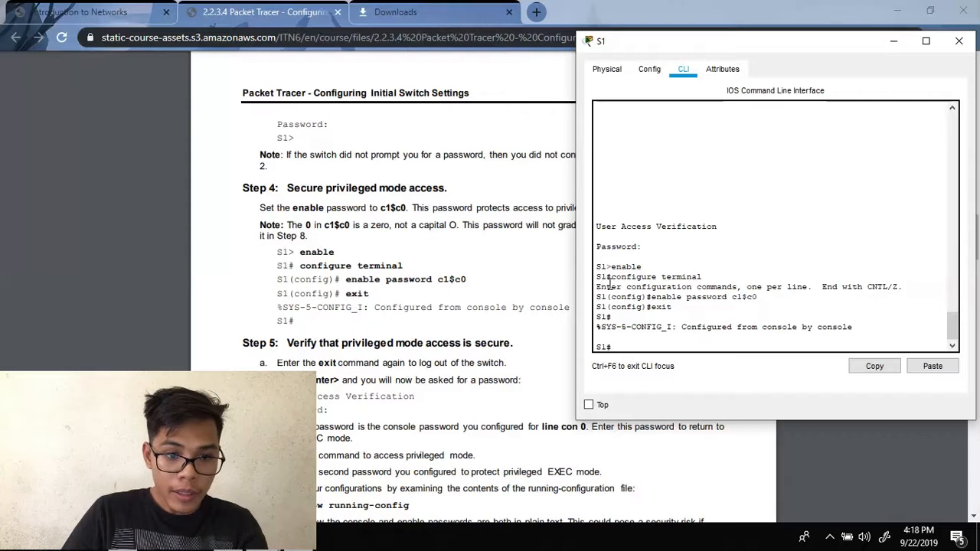
scroll(440, 308, "down", 1)
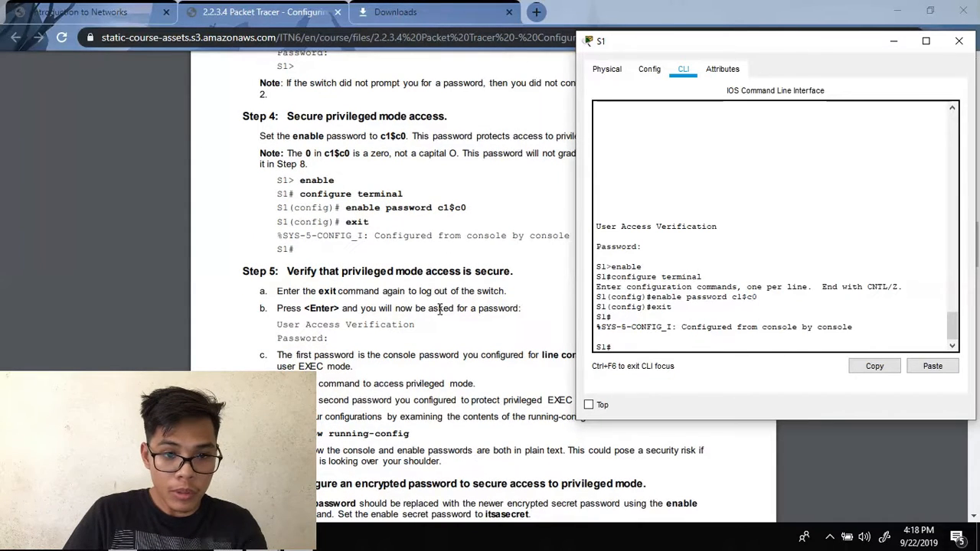
- Log out of S1 and make three console login attempts, all rejected with '% Bad passwords'
key("Return")
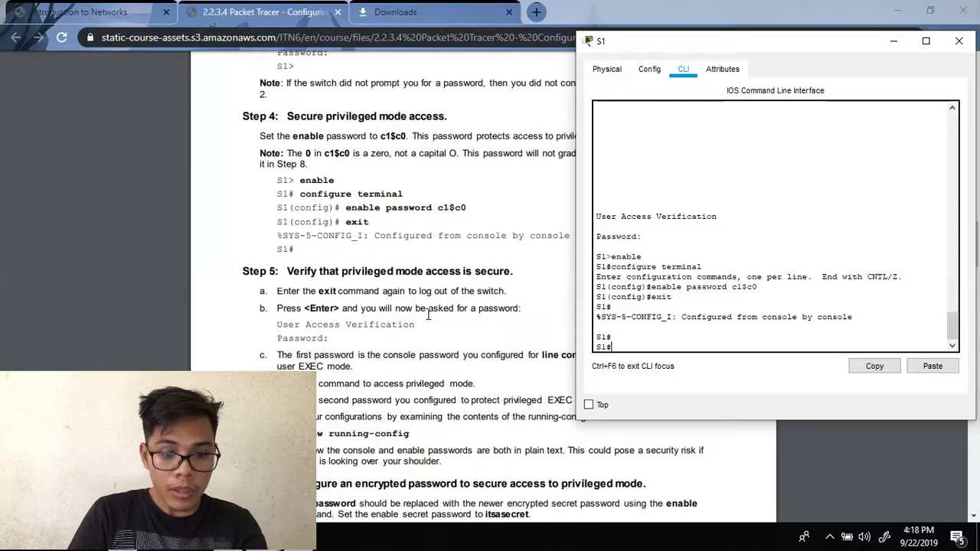
type("exit")
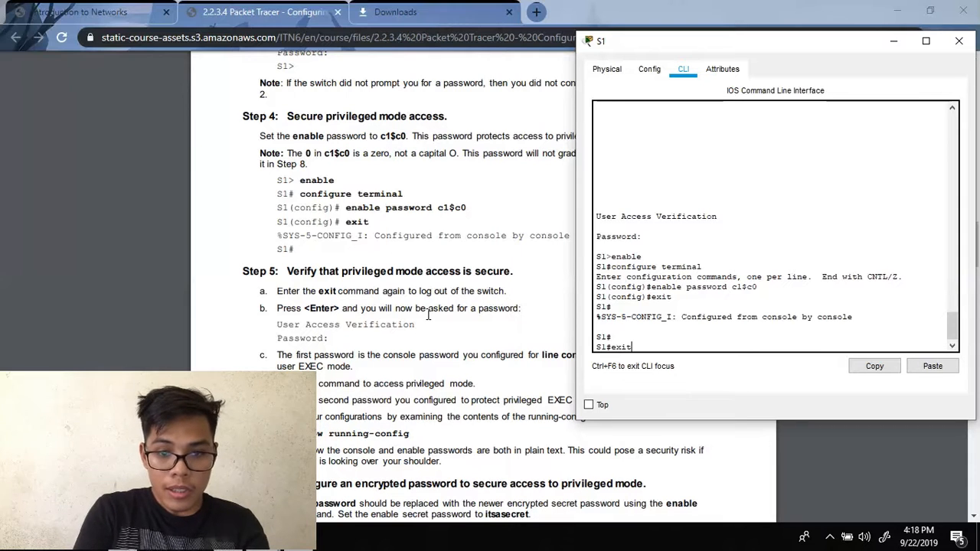
key("Return")
key("Return")
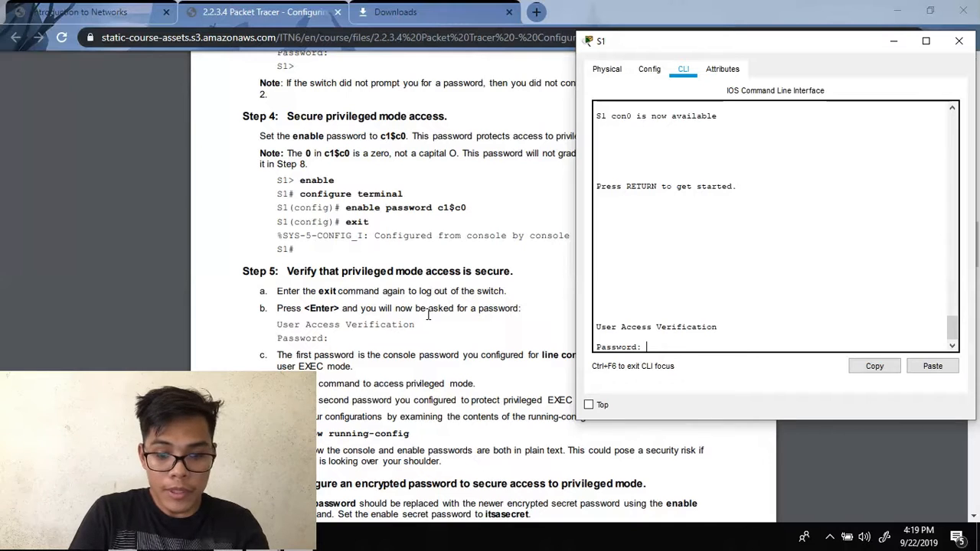
key("Return")
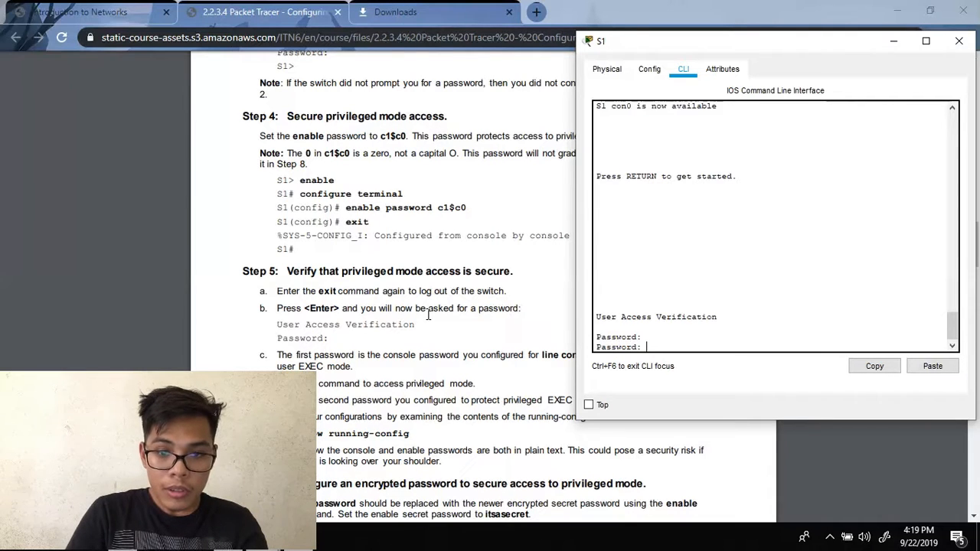
key("Return")
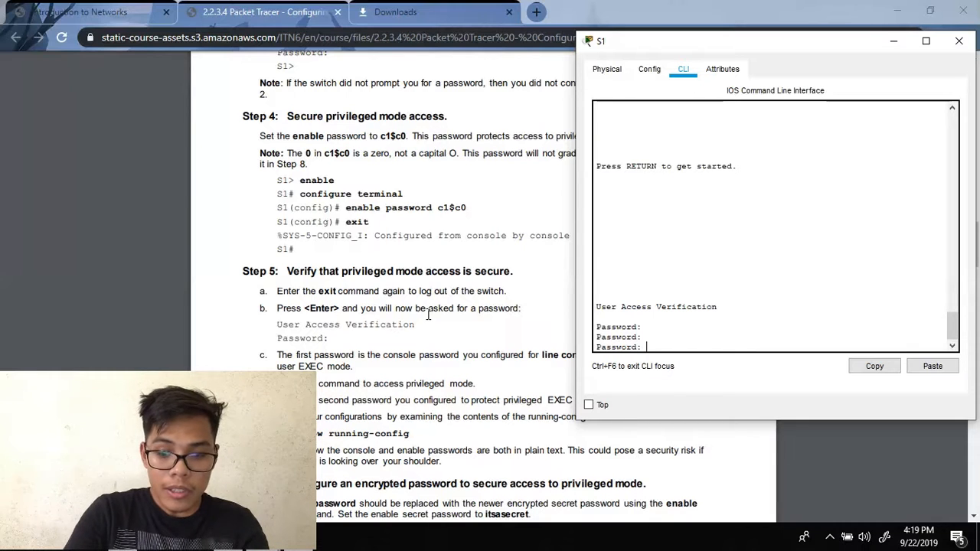
key("Return")
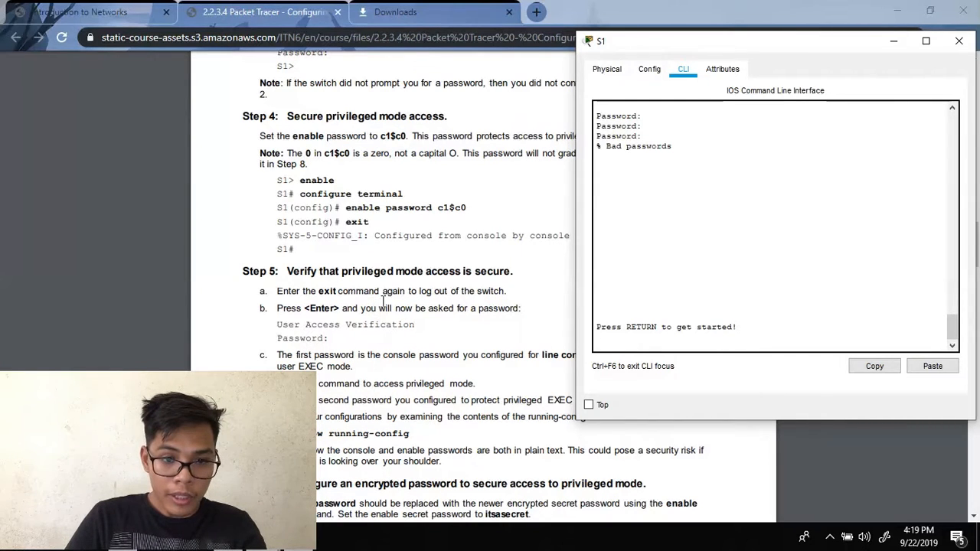
left_click(375, 308)
scroll(414, 304, "down", 3)
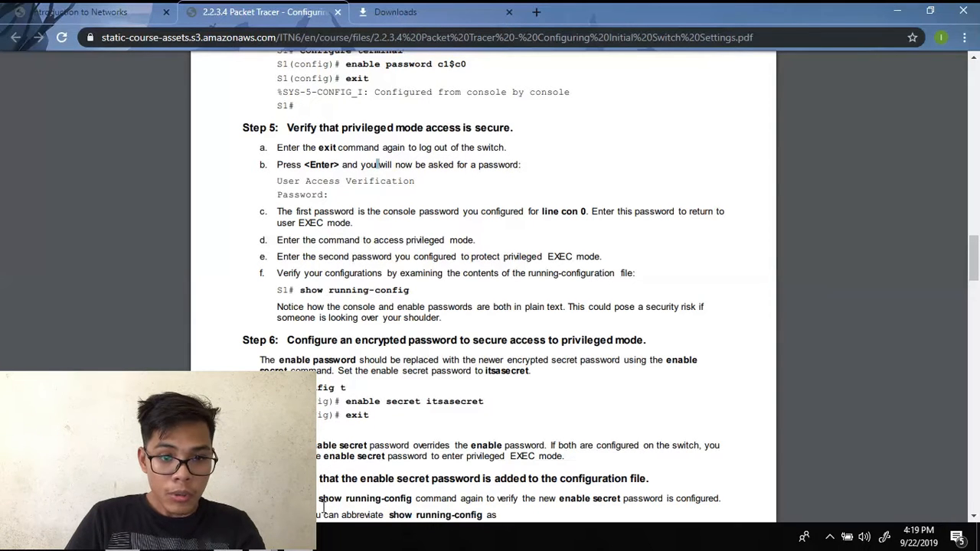
- Start a new S1 console login and enter the console password until the S1> prompt appears
mouse_move(379, 538)
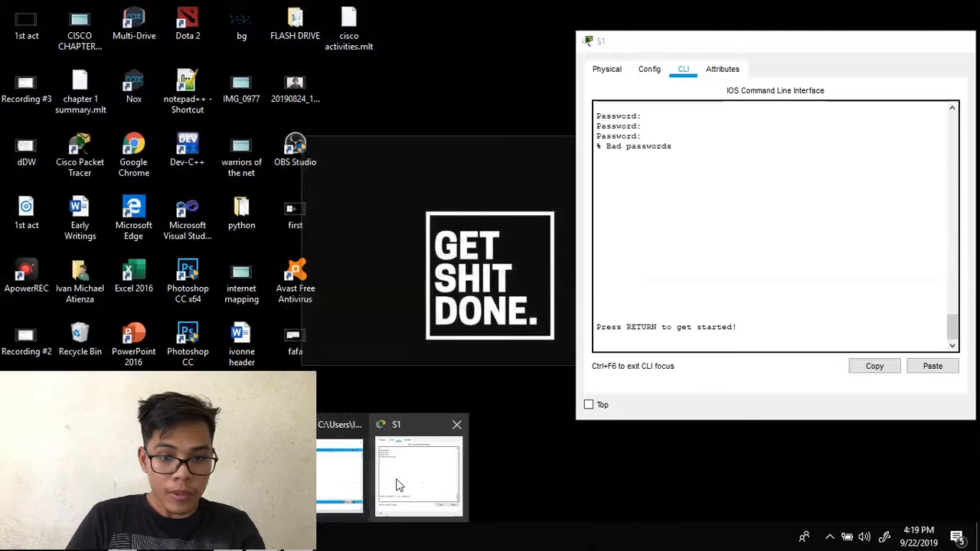
left_click(398, 481)
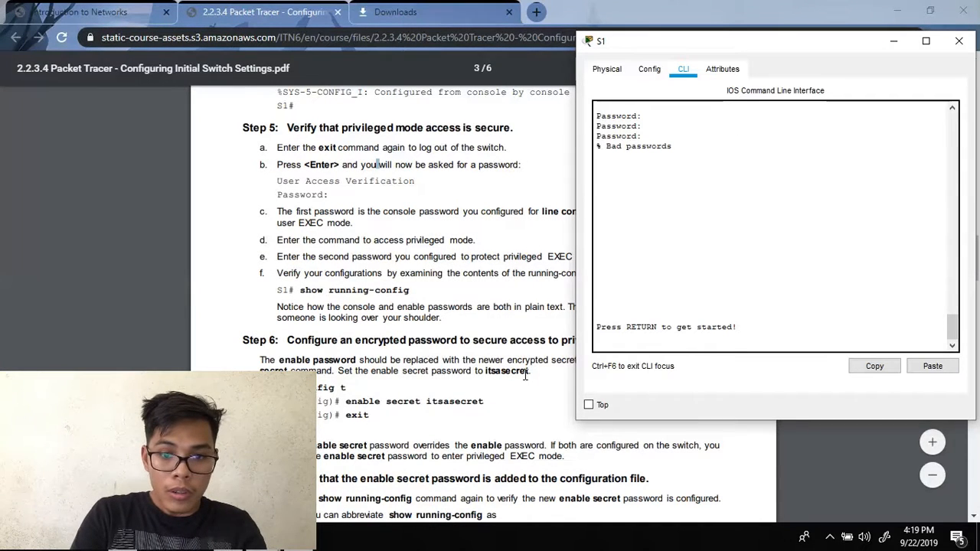
key("Return")
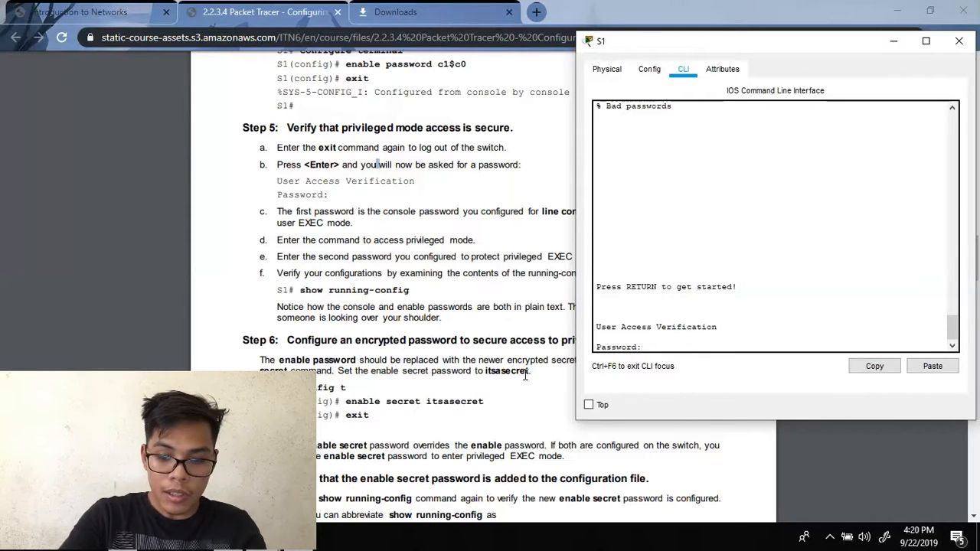
key("Return")
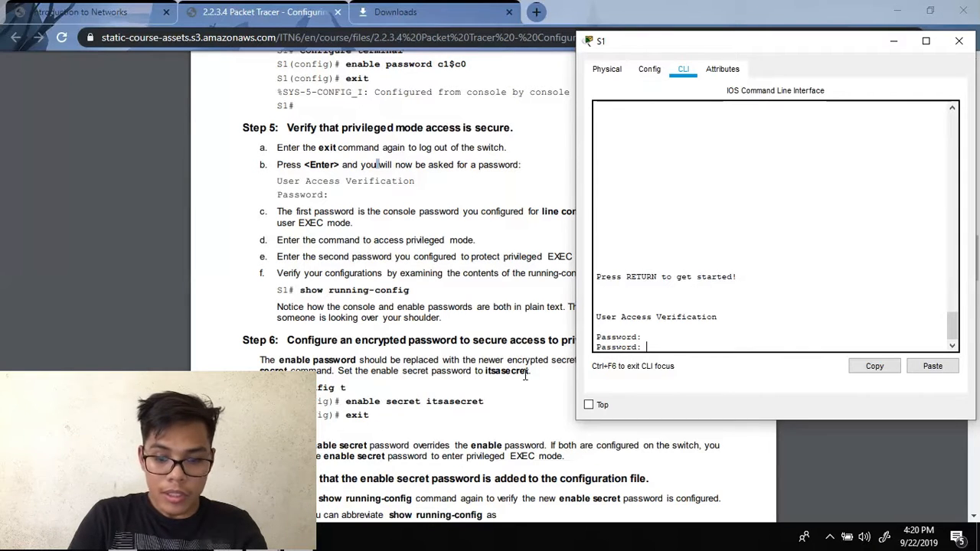
key("Return")
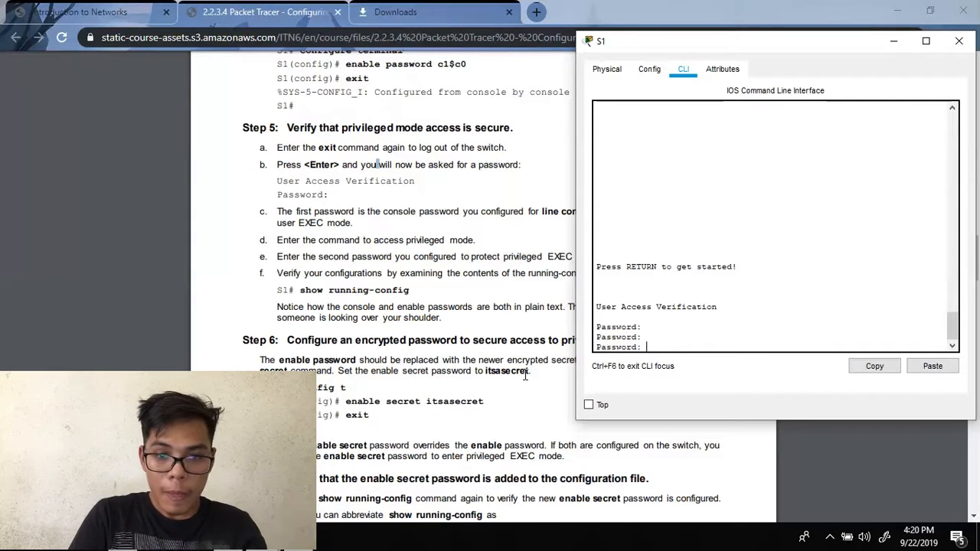
key("Return")
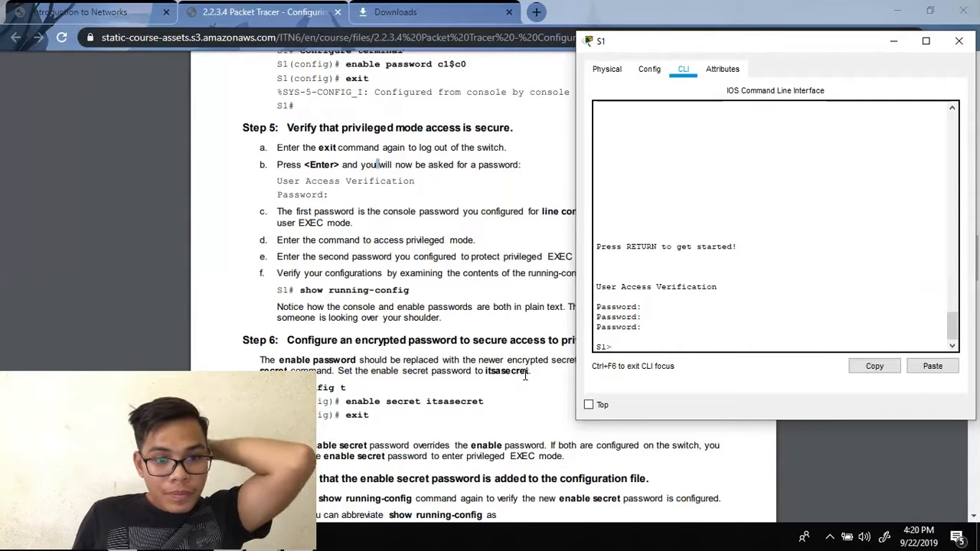
left_click(438, 235)
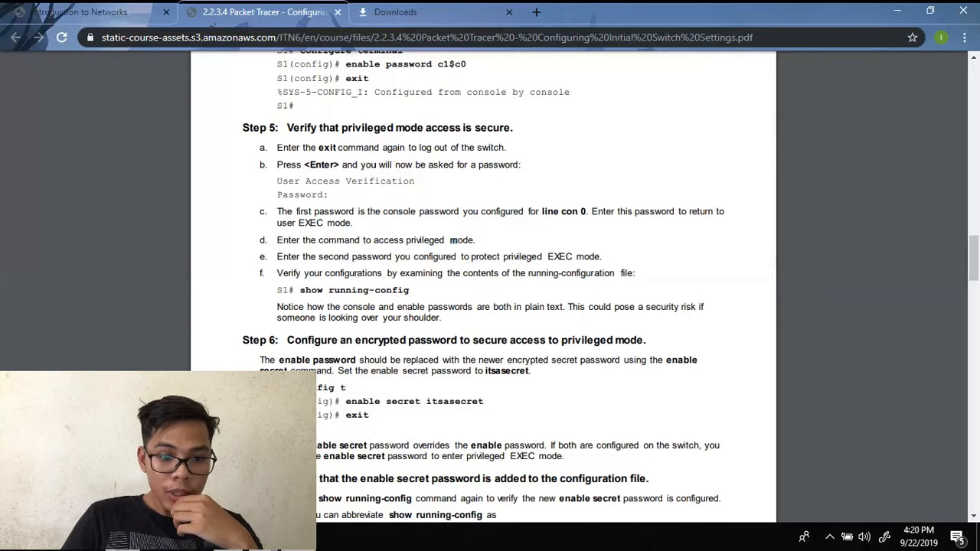
- Run enable on S1 and supply the enable password to reach S1#, then type show running-config
mouse_move(394, 540)
left_click(411, 477)
type("enable")
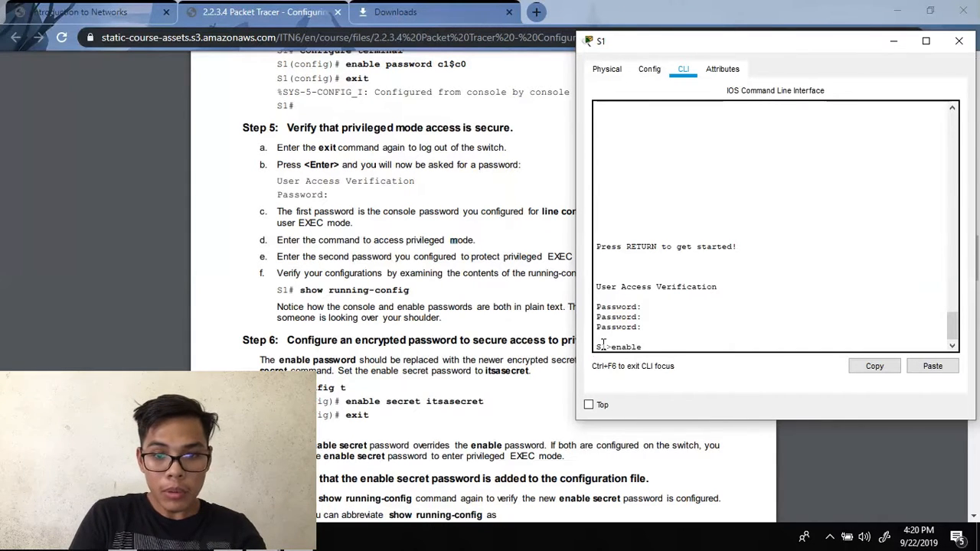
key("Return")
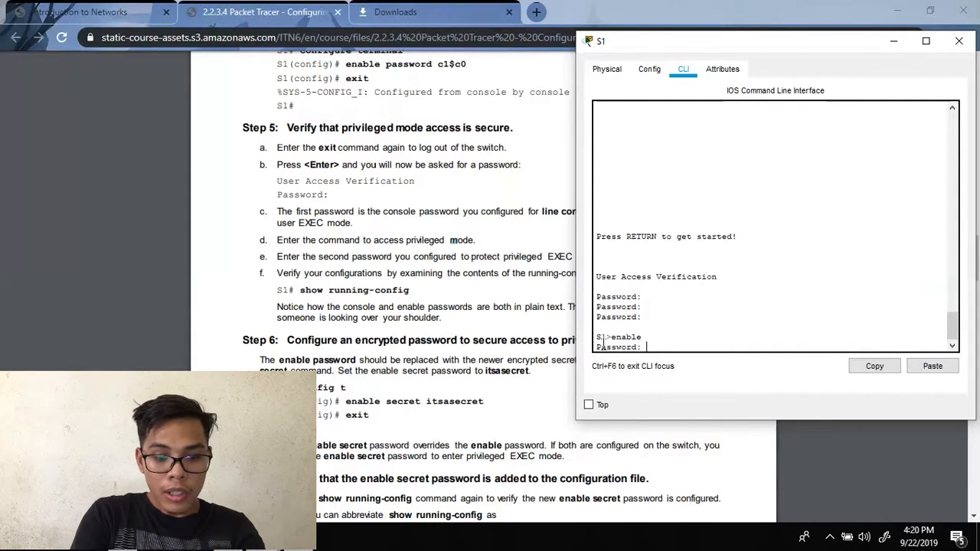
key("Return")
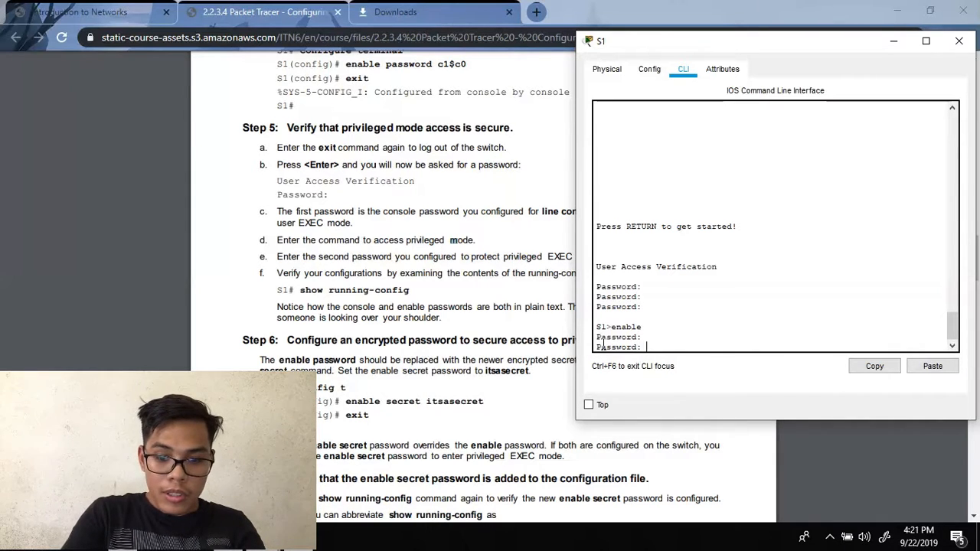
key("Return")
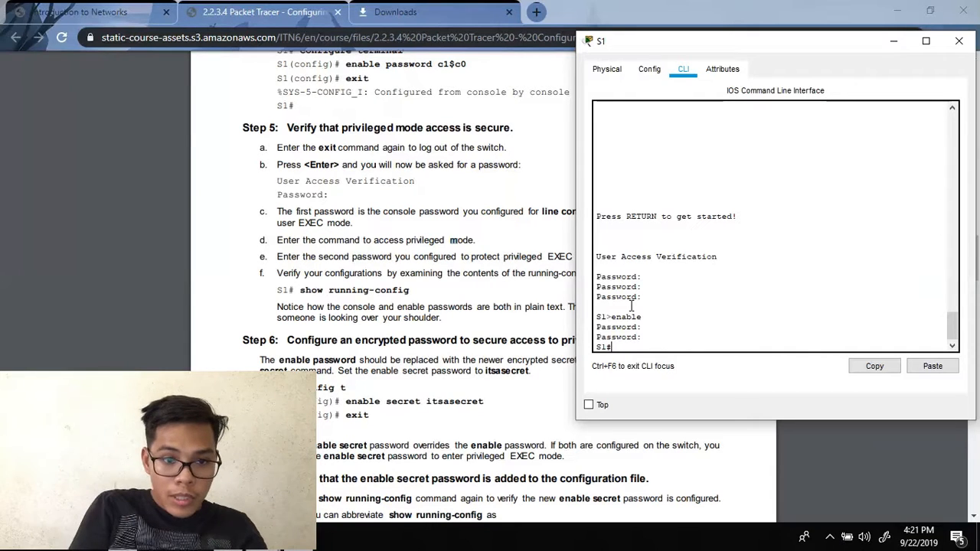
type("show")
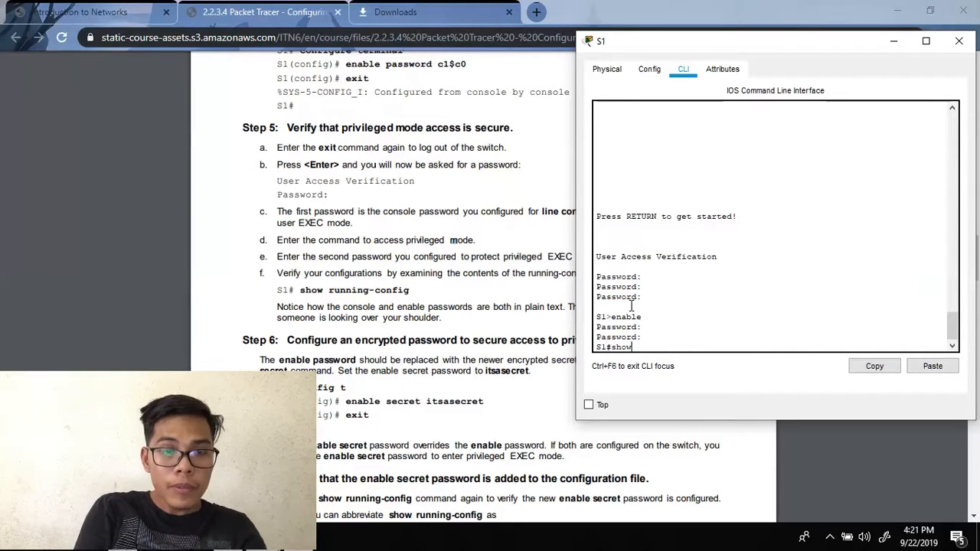
type(" runnin")
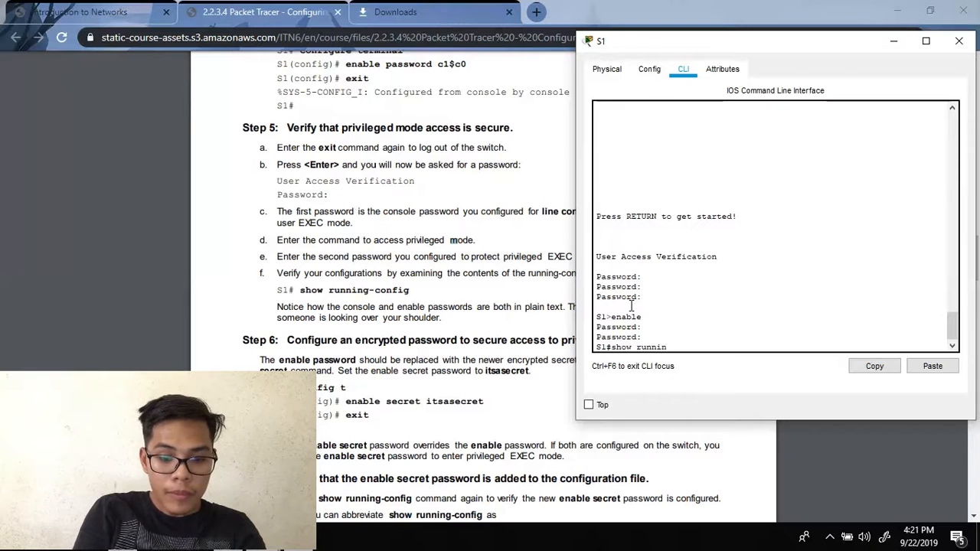
type("g-config")
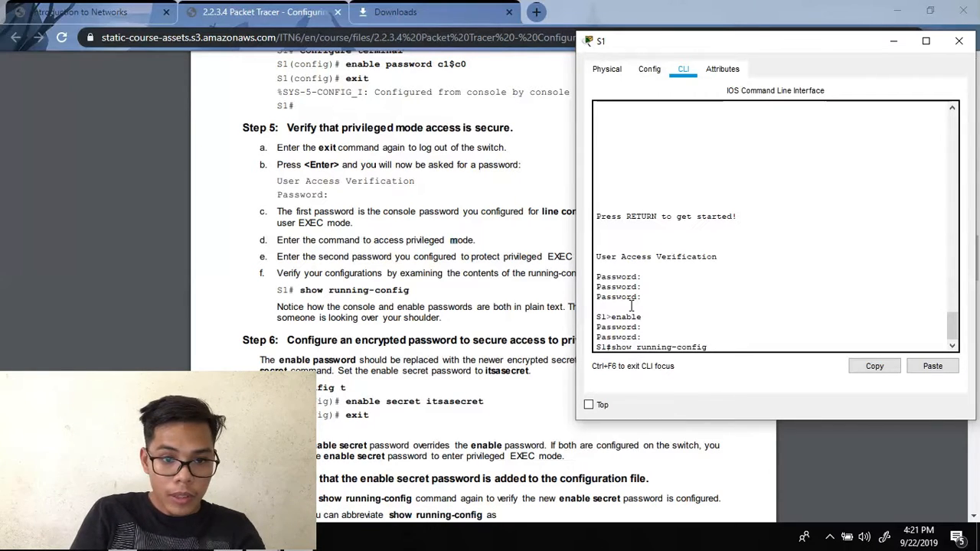
- Page S1's running-config through the console and vty line settings to 'end'
key("Return")
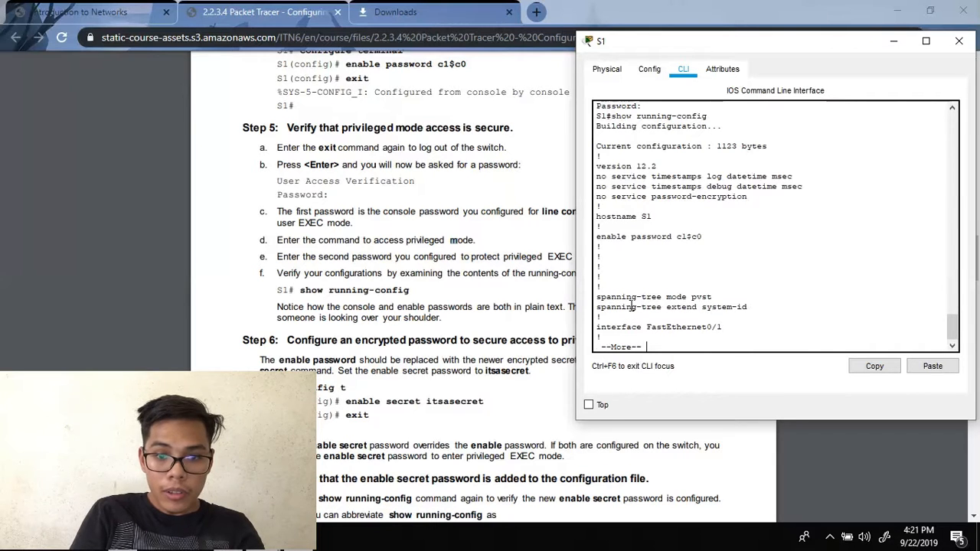
key("Return")
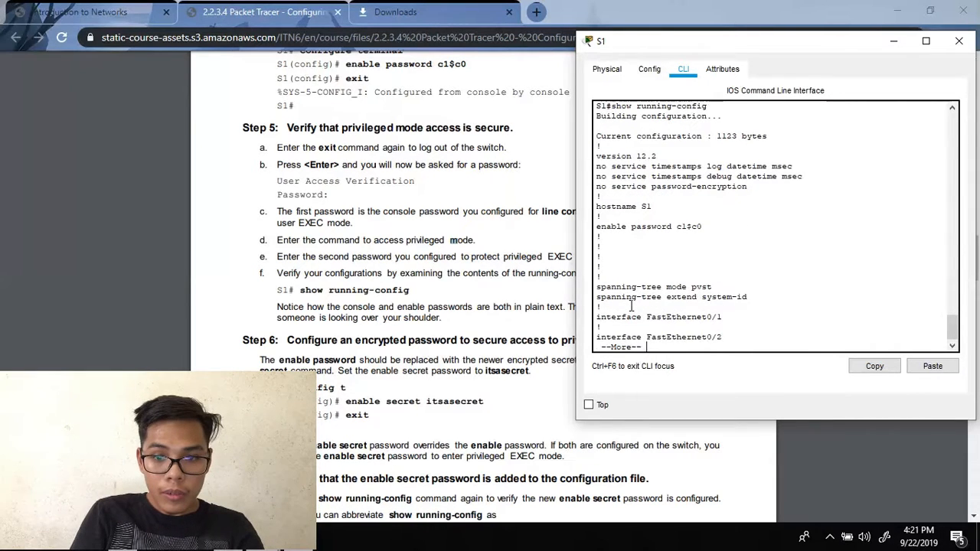
key("Return")
key("Return")
key("Return")
key("Return")
key("Return")
key("Return")
key("Return")
key("Return")
key("Return")
key("Return")
key("Return")
key("Return")
key("Return")
key("Return")
key("Return")
key("Return")
key("Return")
key("Return")
key("Return")
key("Return")
key("Return")
key("Return")
key("Return")
key("Return")
key("Return")
key("Return")
key("Return")
key("Return")
key("Return")
key("Return")
key("Return")
key("Return")
key("Return")
key("Return")
key("Return")
key("Return")
key("Return")
key("Return")
key("Return")
key("Return")
key("Return")
key("Return")
key("Return")
key("Return")
key("Return")
key("Return")
key("Return")
key("Return")
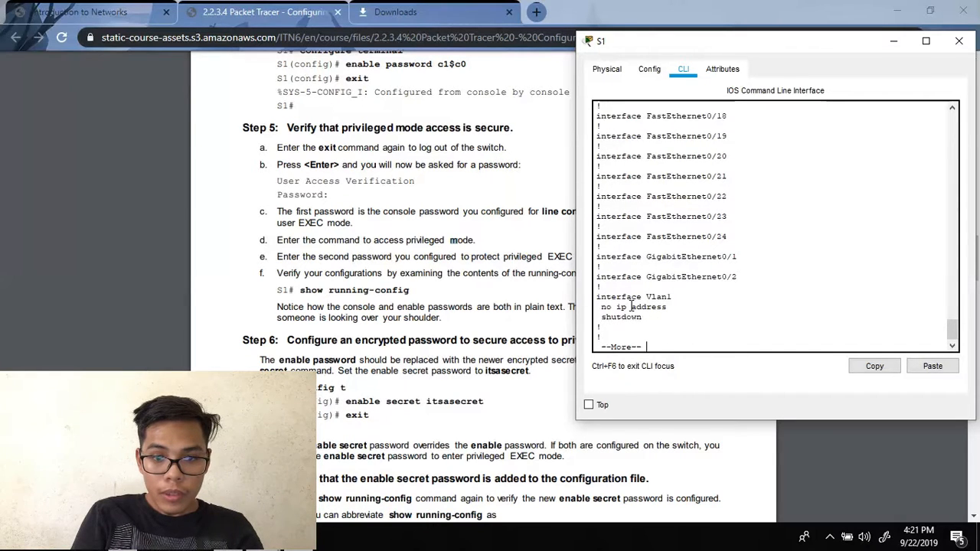
key("Return")
key("Return")
key("Return")
key("Return")
key("Return")
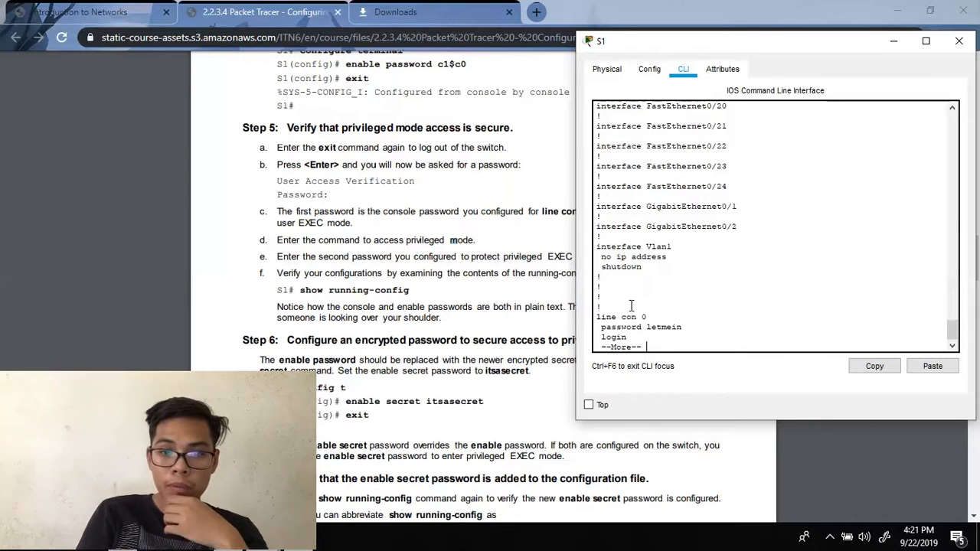
key("Return")
key("Return")
key("Return")
key("Return")
key("Return")
key("Return")
key("Return")
key("Return")
key("Return")
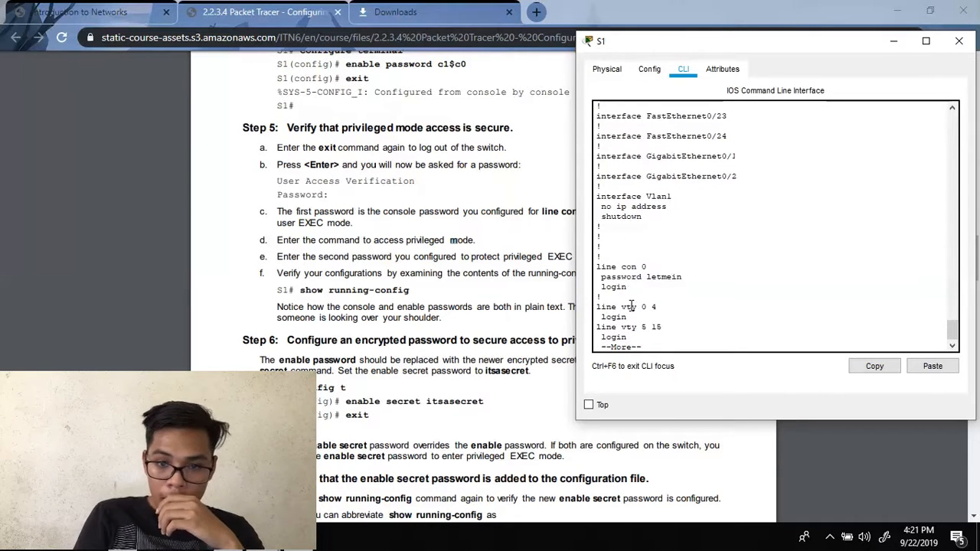
key("Return")
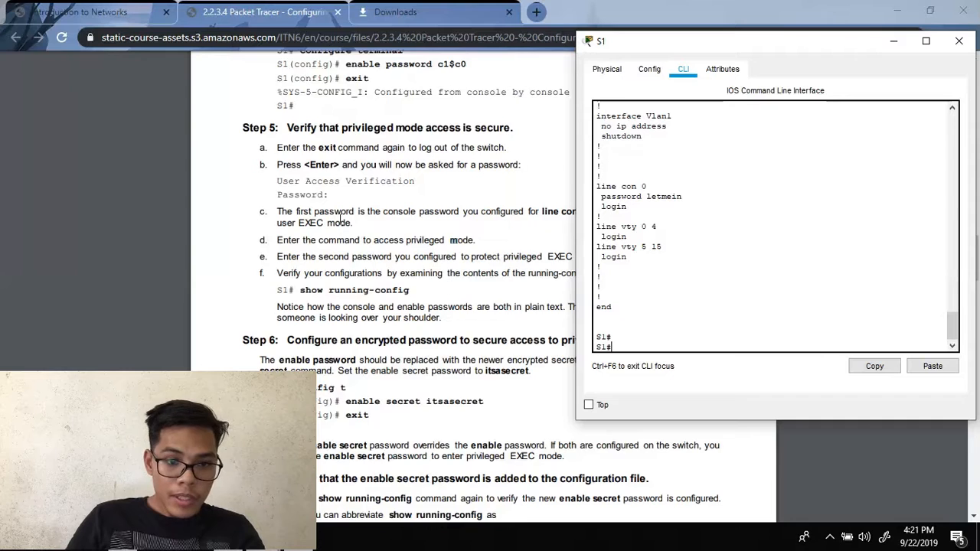
scroll(340, 220, "down", 2)
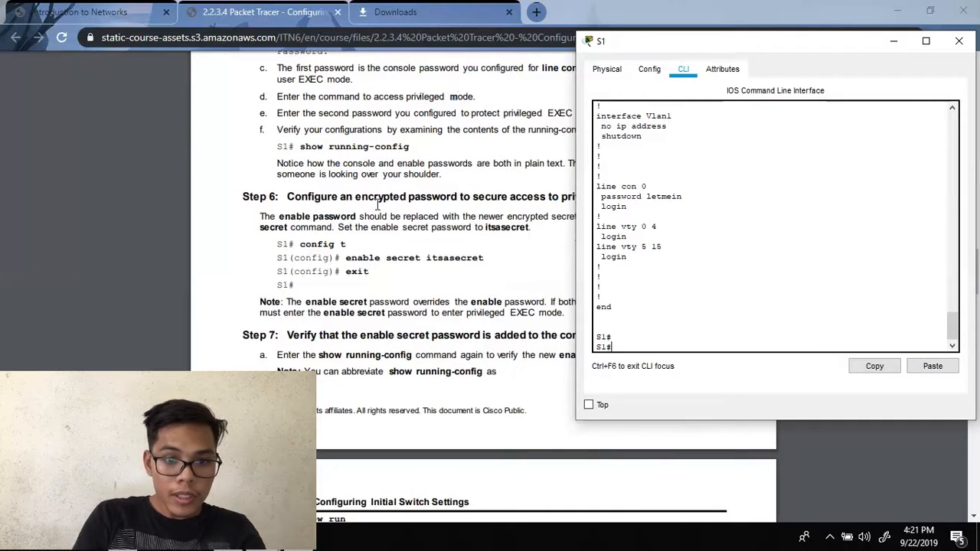
- Using config t, set S1's enable secret password, then exit back to privileged EXEC
type("config")
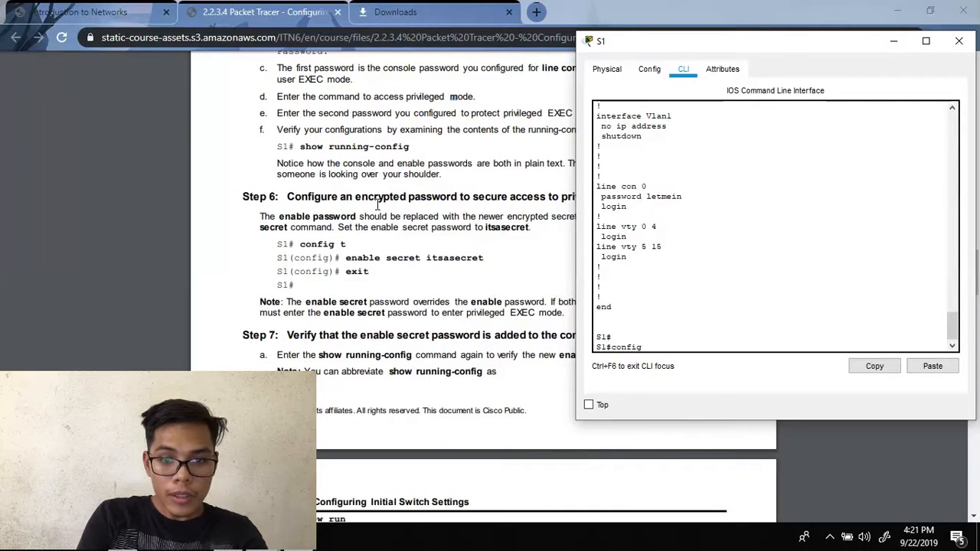
type(" t")
key("Return")
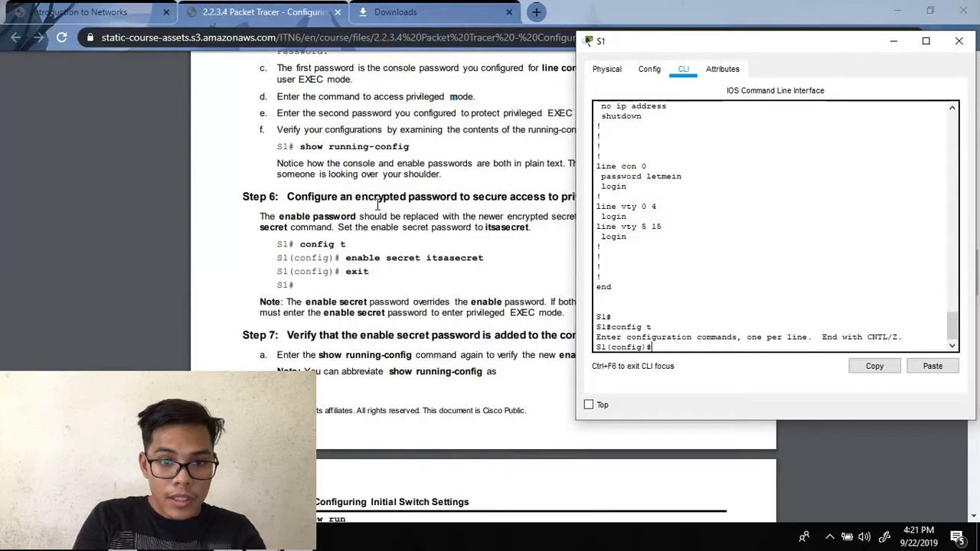
type("enable secret it")
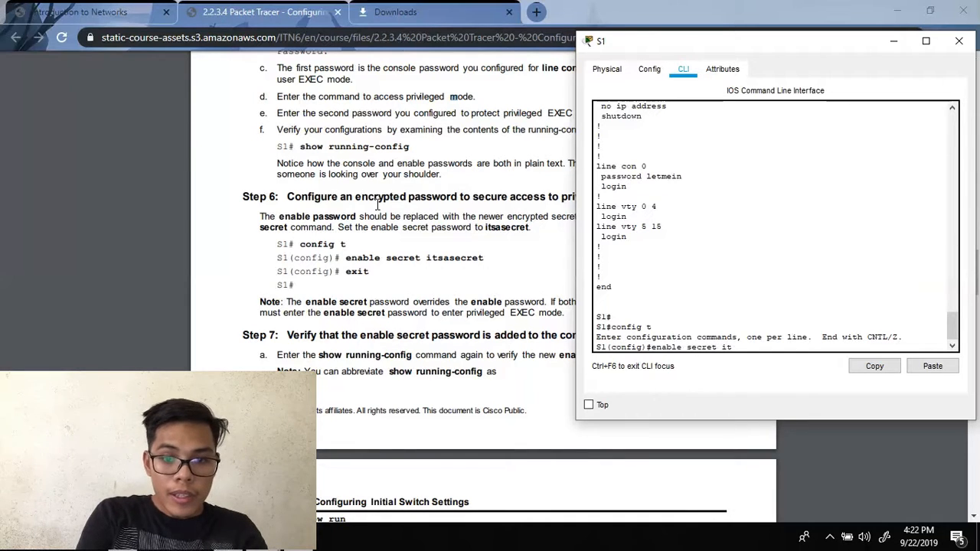
type("sasecret")
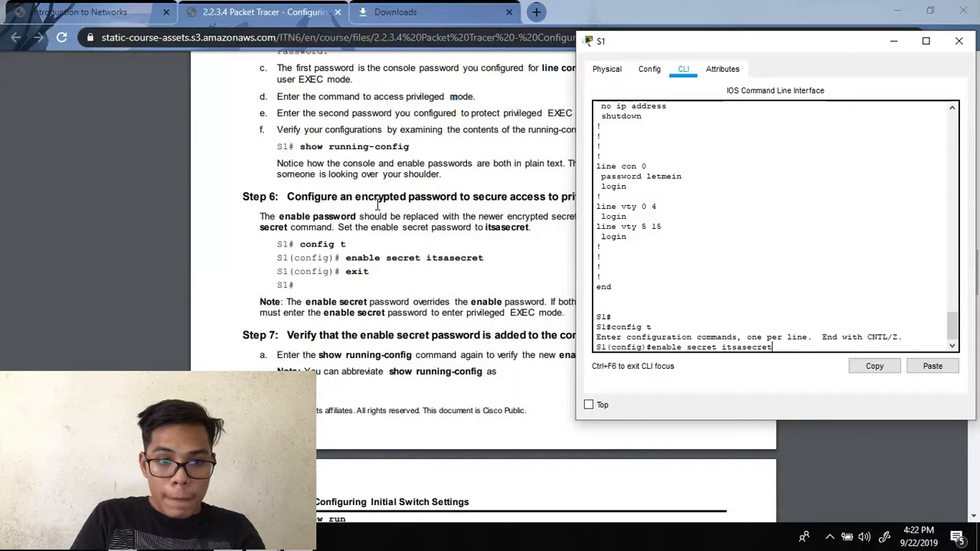
key("Return")
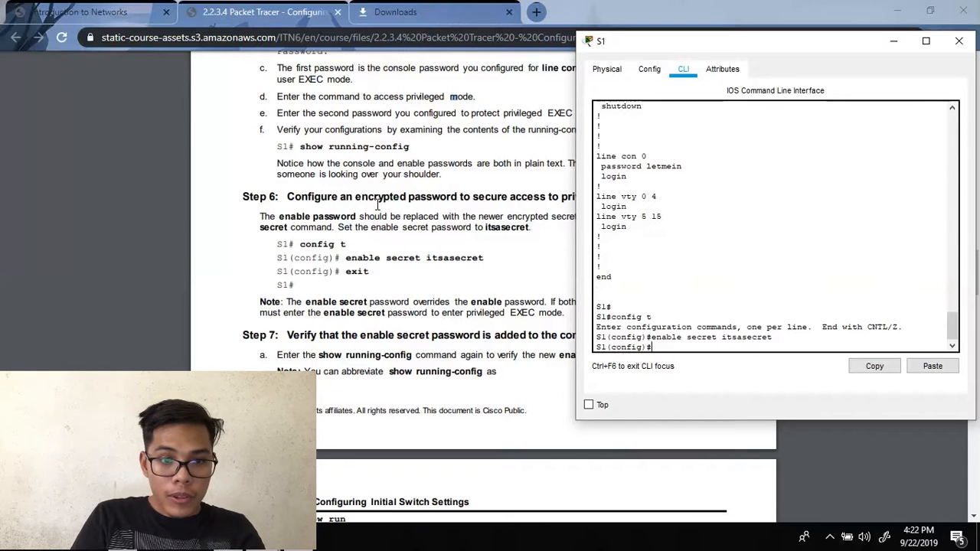
type("exit")
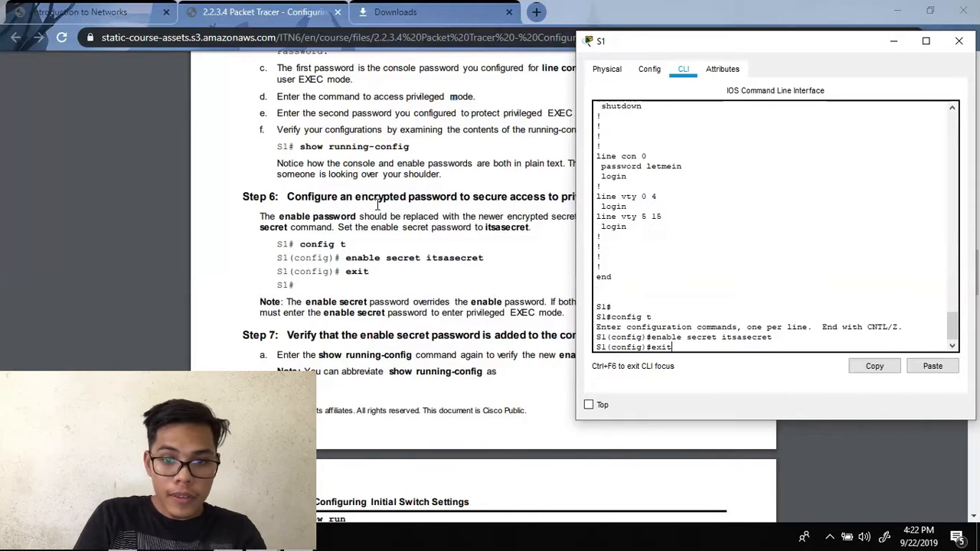
key("Return")
key("Return")
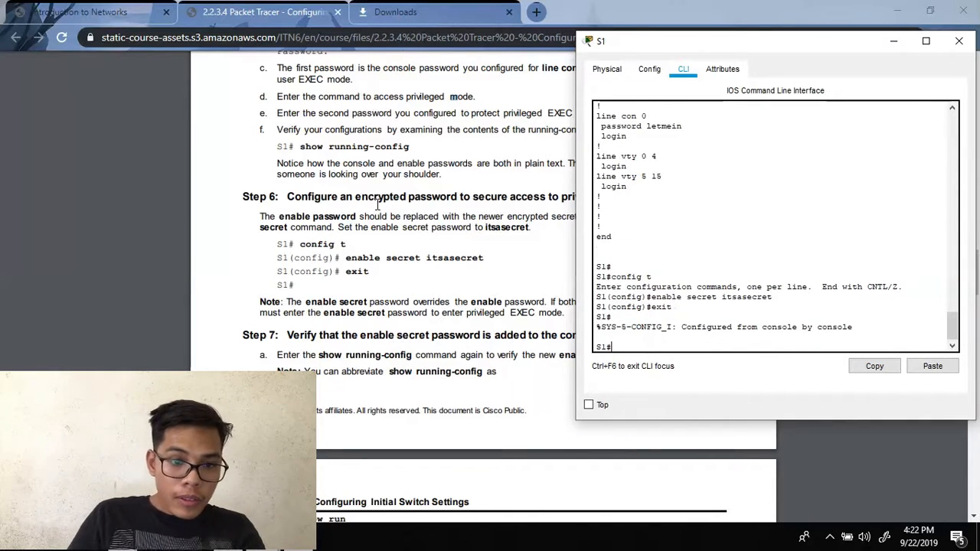
left_click(305, 272)
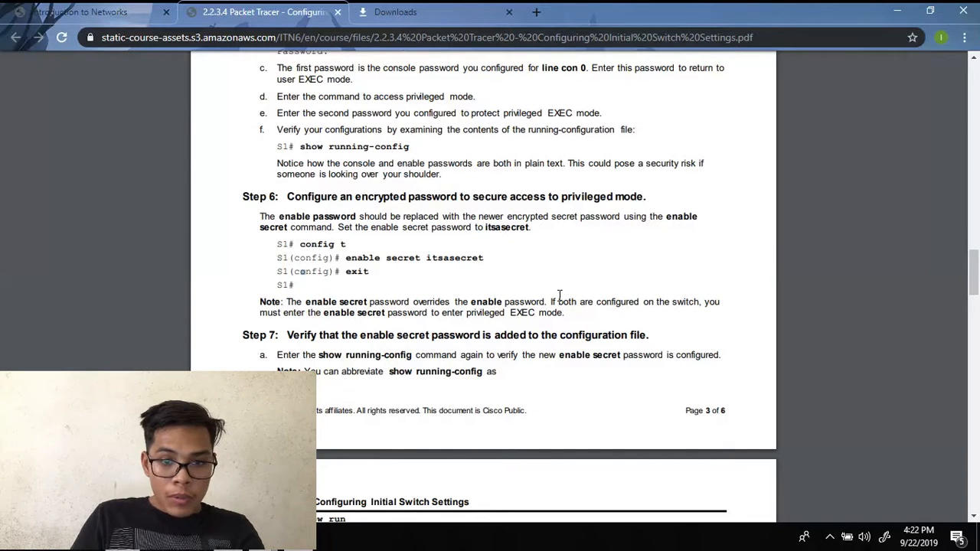
- Scroll the lab PDF down to Step 7's show run questions about the enable secret
scroll(559, 296, "down", 1)
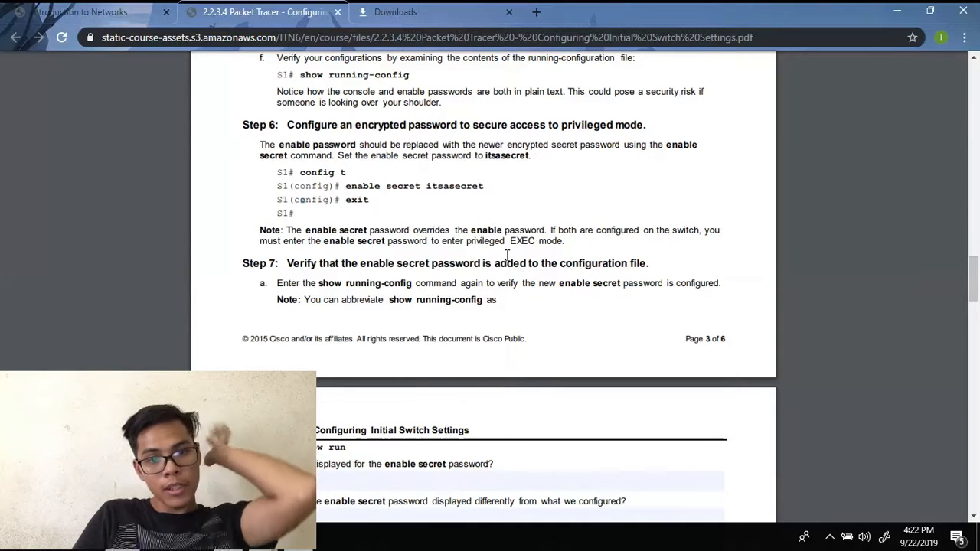
scroll(507, 255, "down", 1)
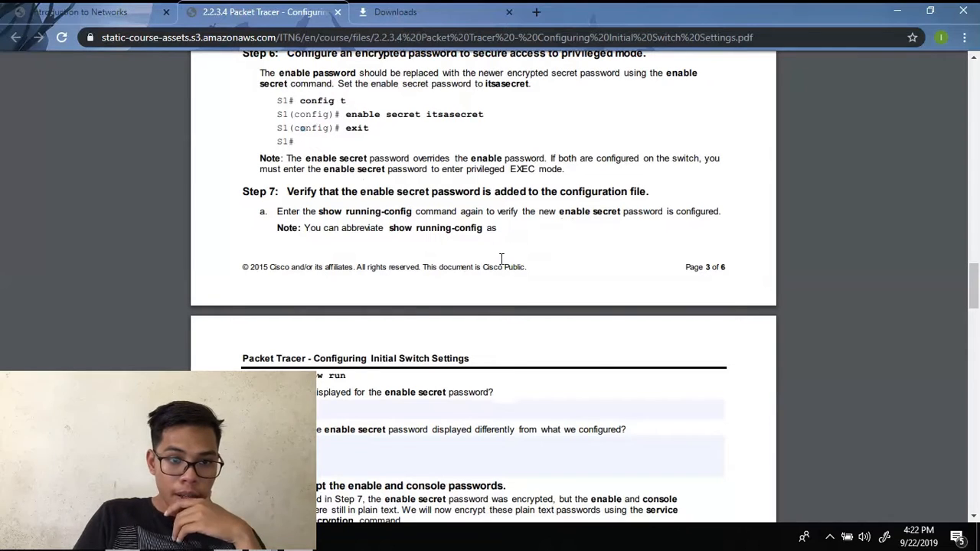
scroll(499, 262, "down", 1)
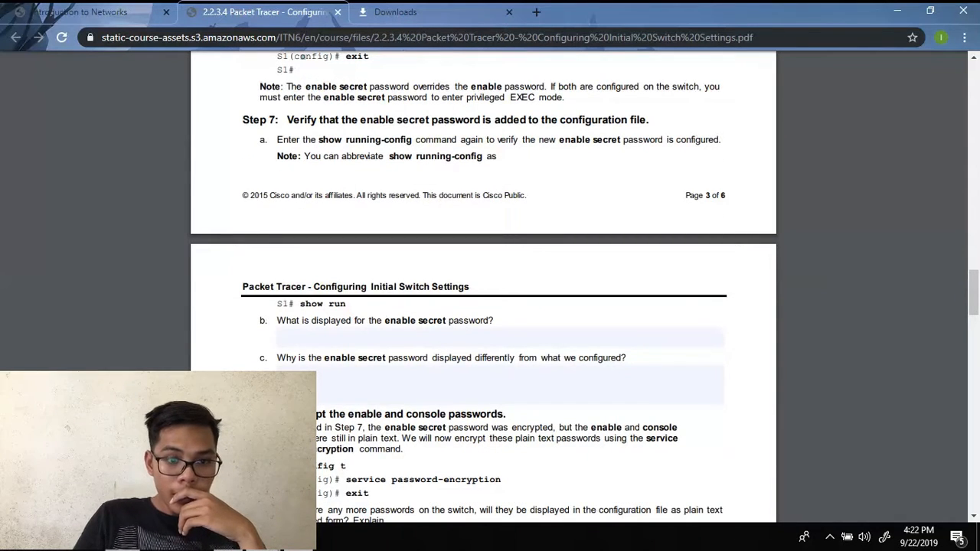
mouse_move(460, 540)
left_click(498, 460)
- Run show running-config on S1 and page to the end to check the enable secret is encrypted
type("show ru")
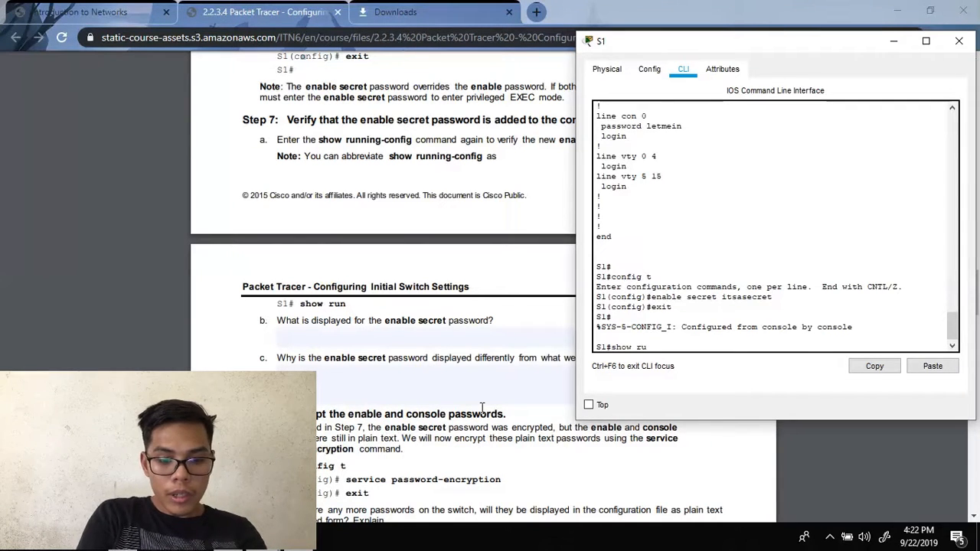
type("nning-config")
key("Return")
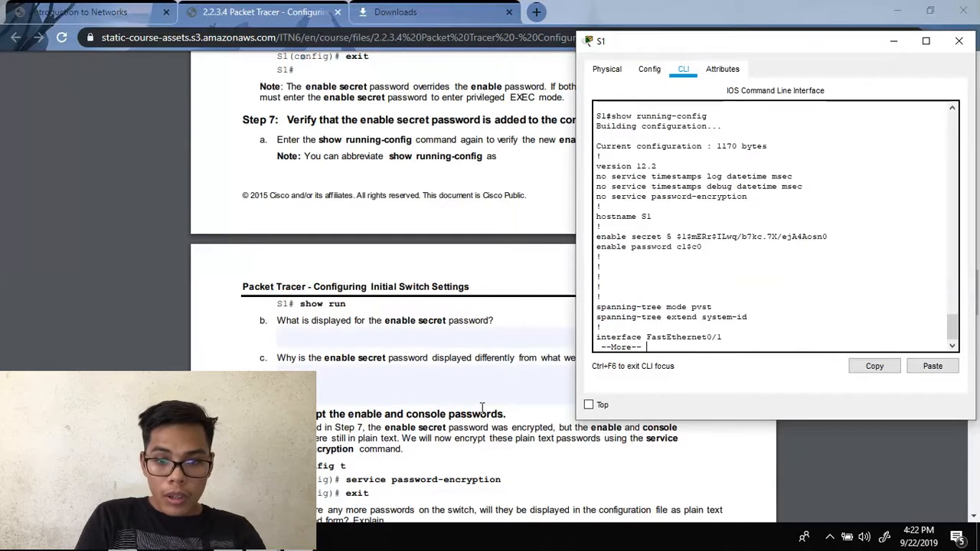
key("Return")
key("Return")
key("Return")
key("Return")
key("Return")
key("Return")
key("Return")
key("Return")
key("Return")
key("Return")
key("Return")
key("Return")
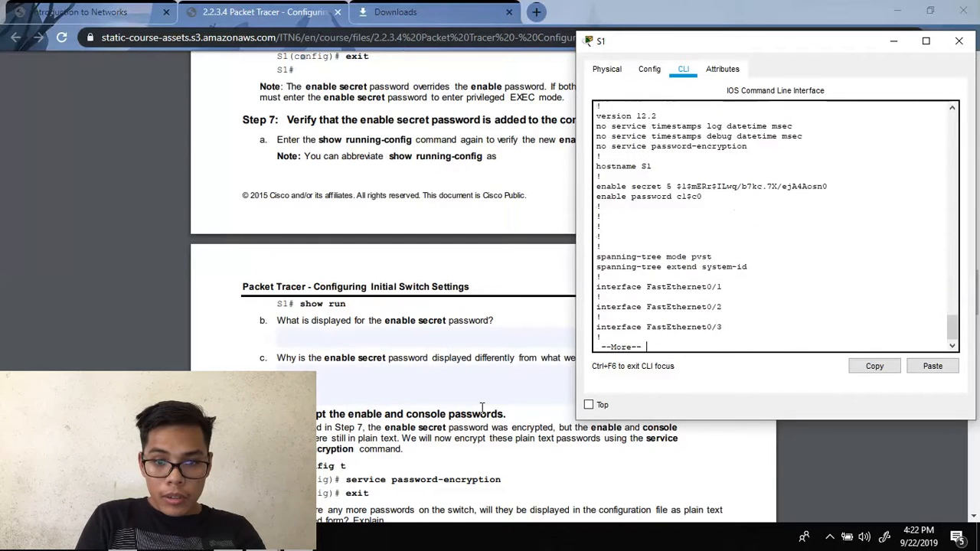
key("Return")
key("Return")
key("Return")
key("Return")
key("Return")
key("Return")
key("Return")
key("Return")
key("Return")
key("Return")
key("Return")
key("Return")
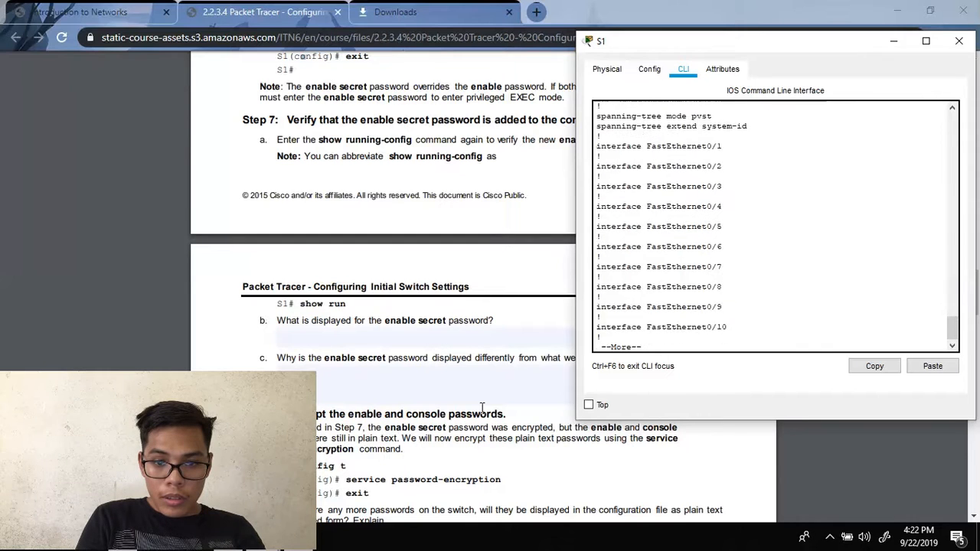
key("Return")
key("Return")
key("Return")
key("Return")
key("Return")
key("Return")
key("Return")
key("Return")
key("Return")
key("Return")
key("Return")
key("Return")
key("Return")
key("Return")
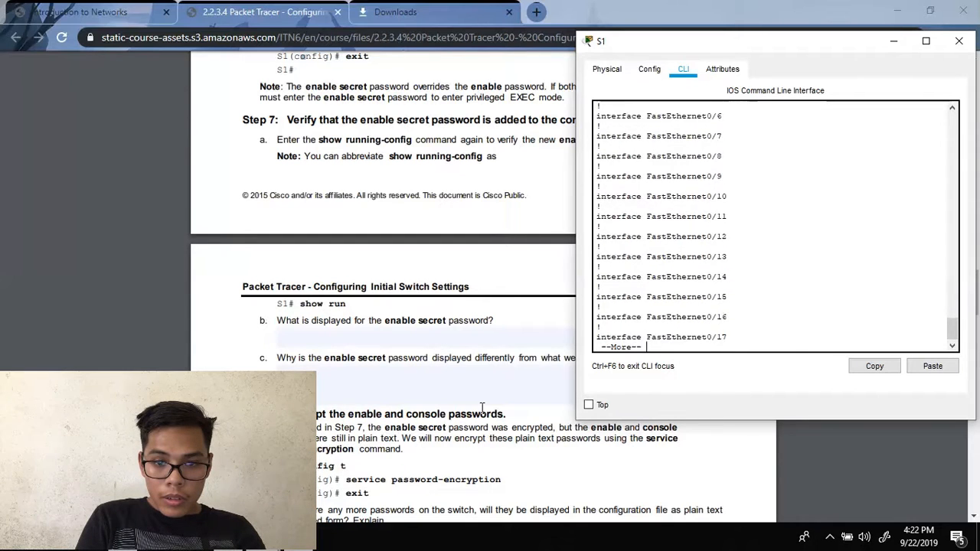
key("Return")
key("Return")
key("Return")
key("Return")
key("Return")
key("Return")
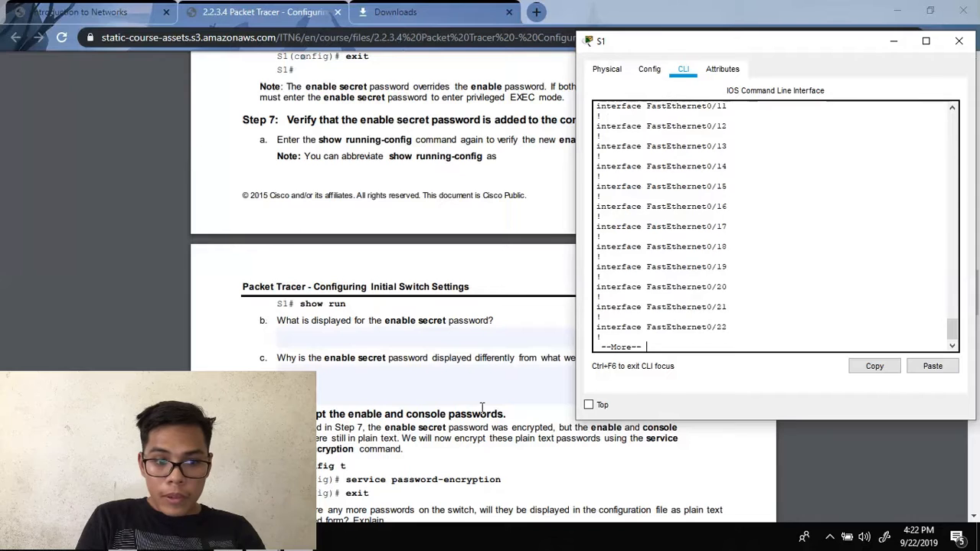
key("Return")
key("Return")
key("Return")
key("Return")
key("Return")
key("Return")
key("Return")
key("Return")
key("Return")
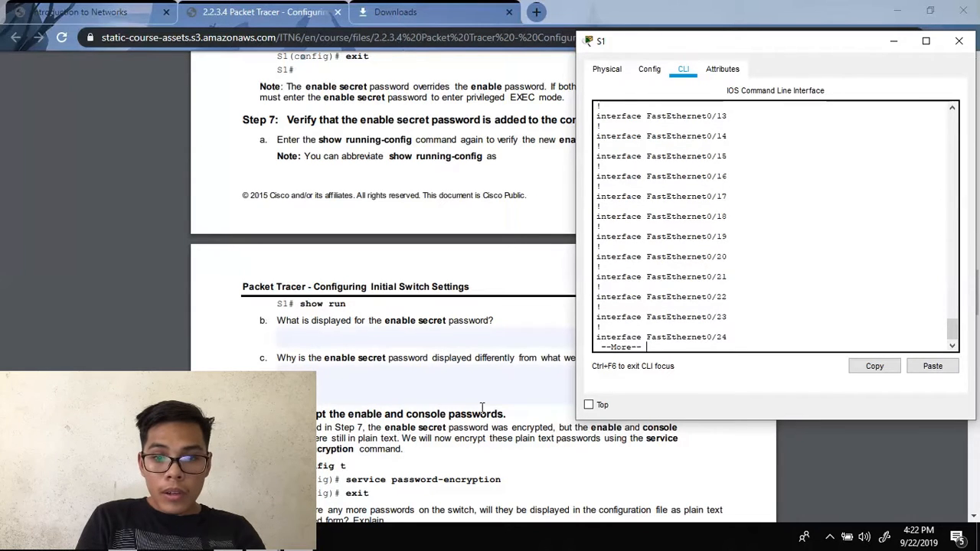
key("Return")
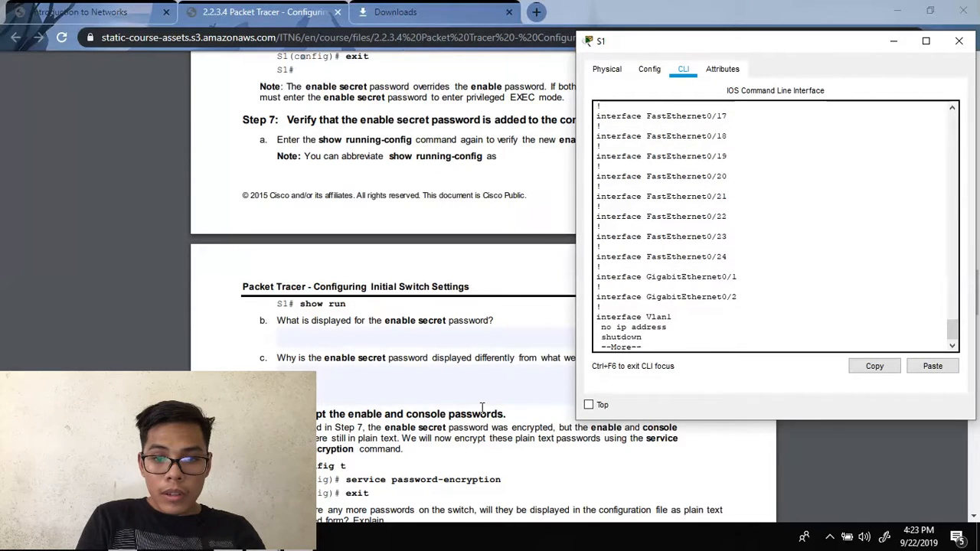
key("Return")
key("Return")
key("Return")
key("Return")
key("Return")
key("Return")
key("Return")
key("Return")
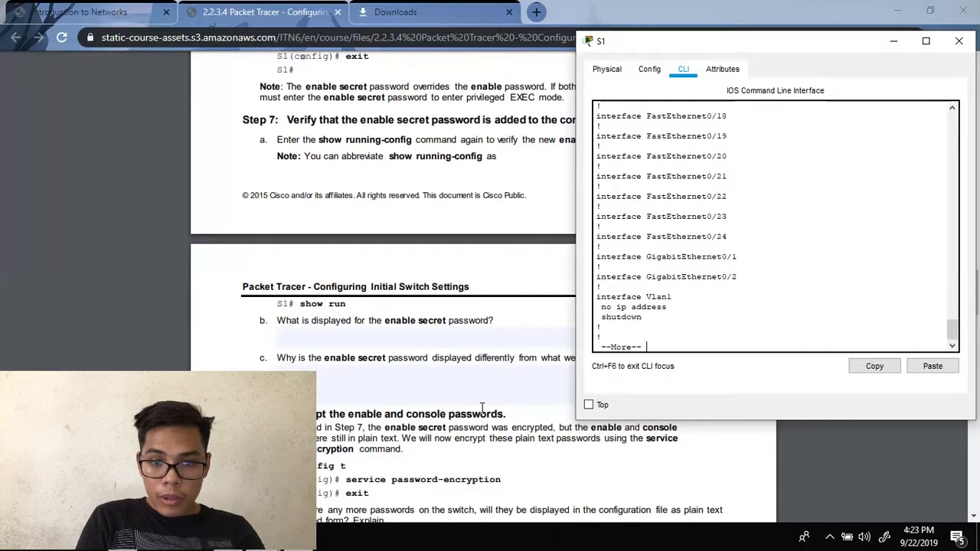
key("Return")
key("Return")
key("Return")
key("Return")
key("Return")
key("Return")
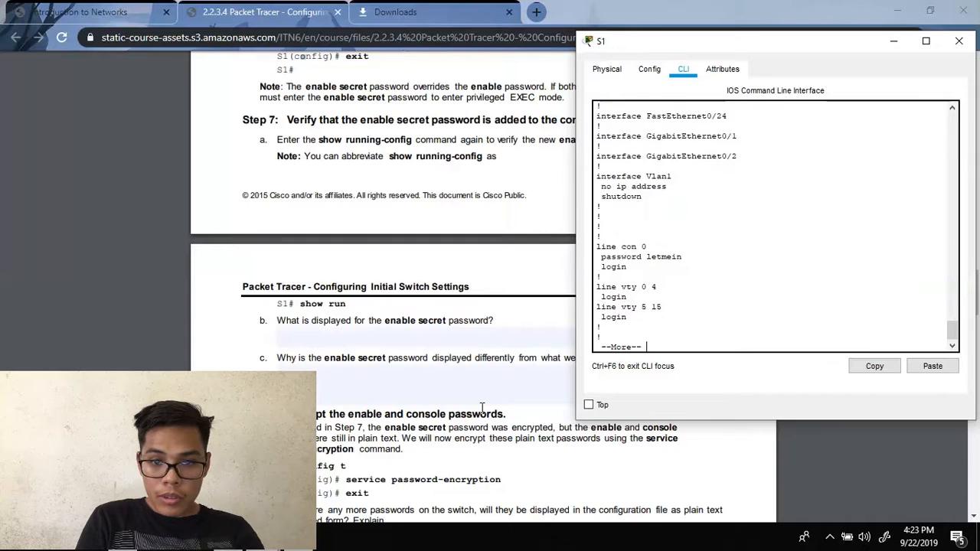
key("Return")
key("Return")
key("Return")
key("Return")
key("Return")
key("Return")
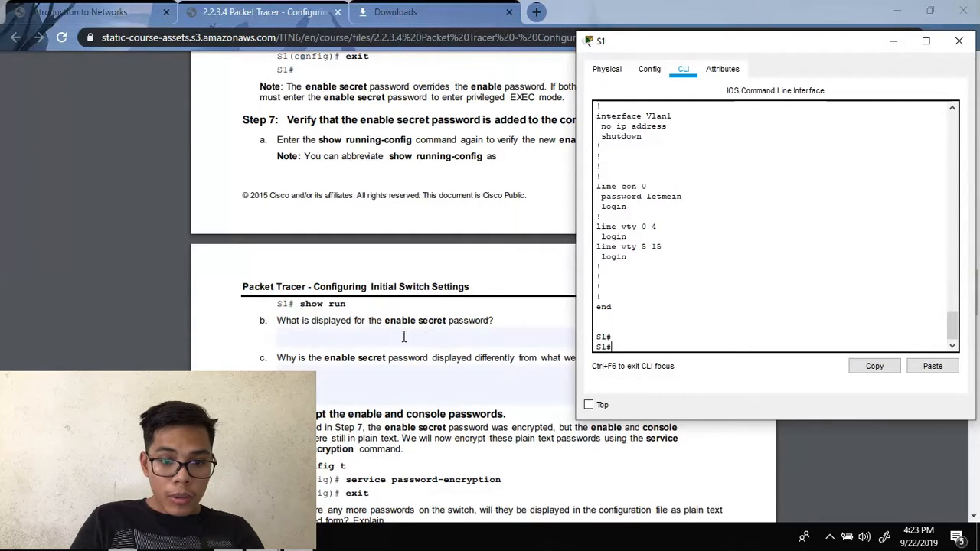
left_click(467, 168)
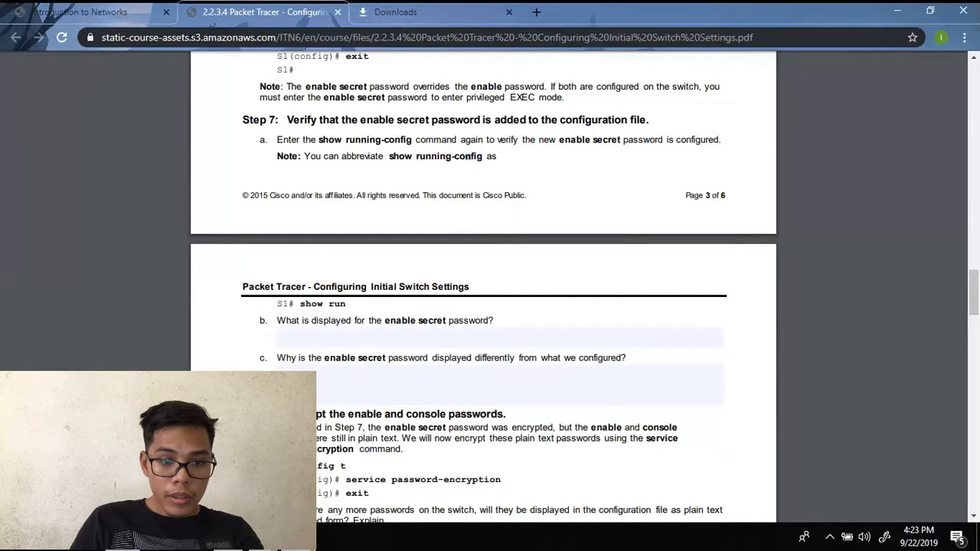
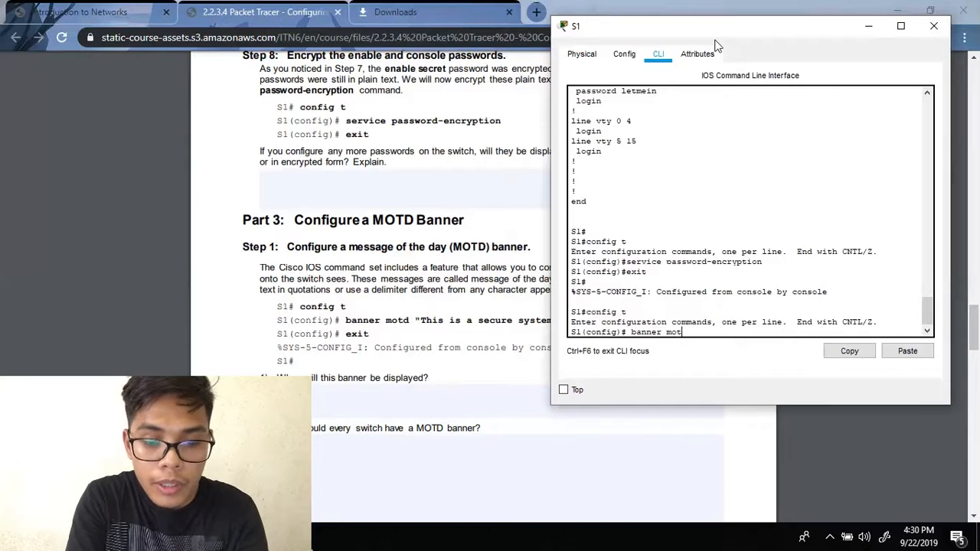
- Finish entering S1's MOTD banner "This is a secure system. Authorized Access Only!" and exit configuration mode
type("\"This is a")
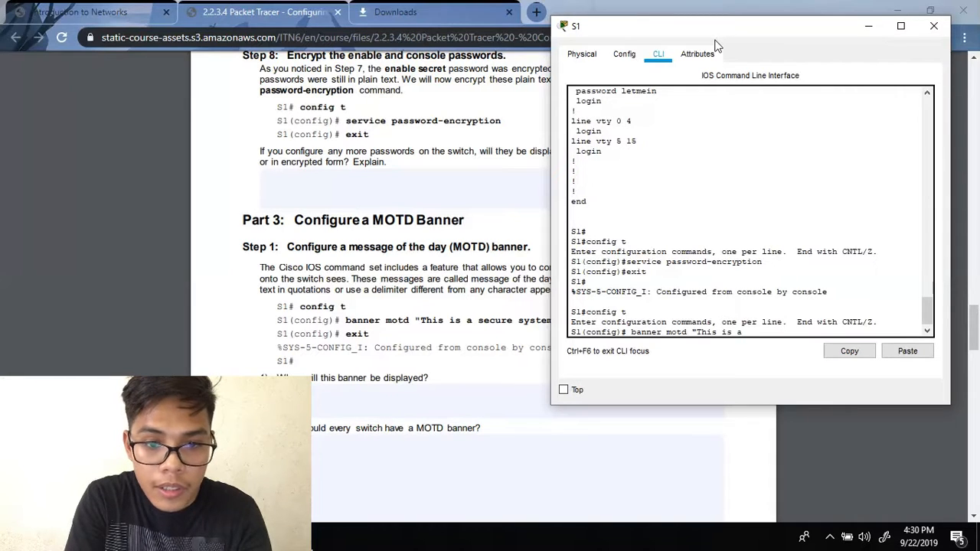
type(" sec")
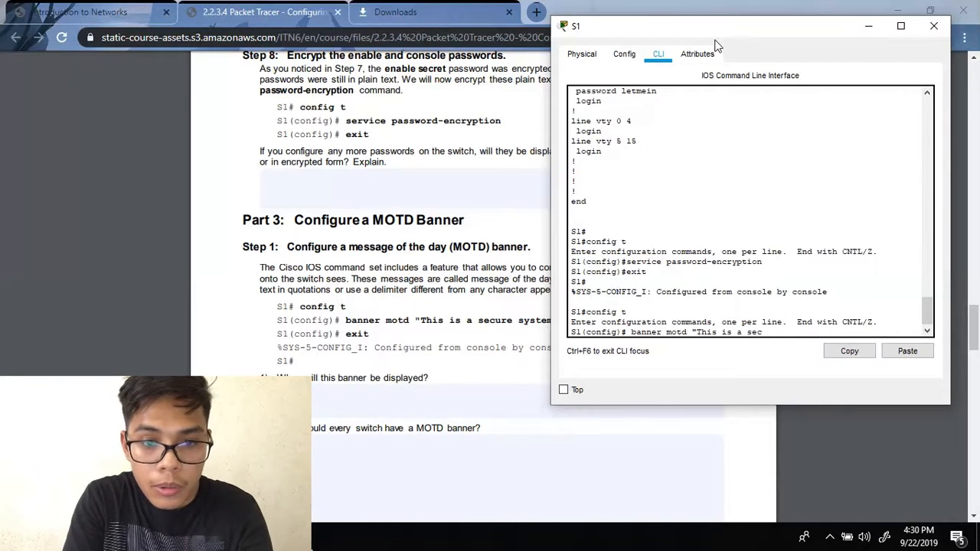
type("ure system")
left_click_drag(715, 33, 230, 57)
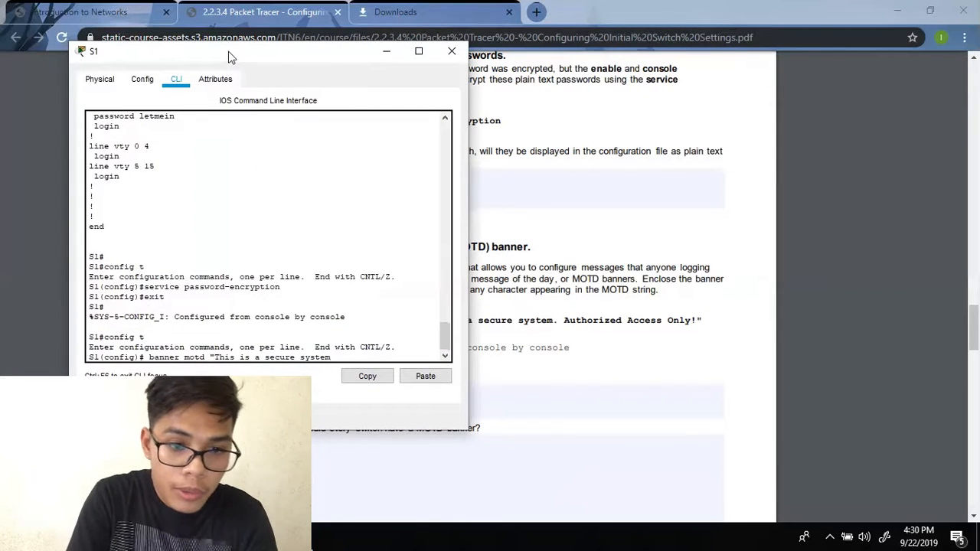
type(". Authoriz")
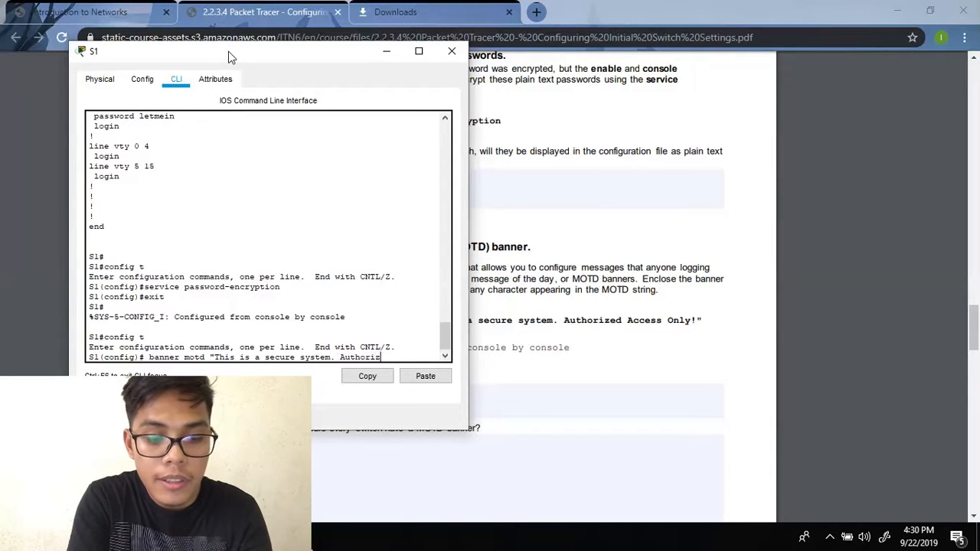
type("ed Acce")
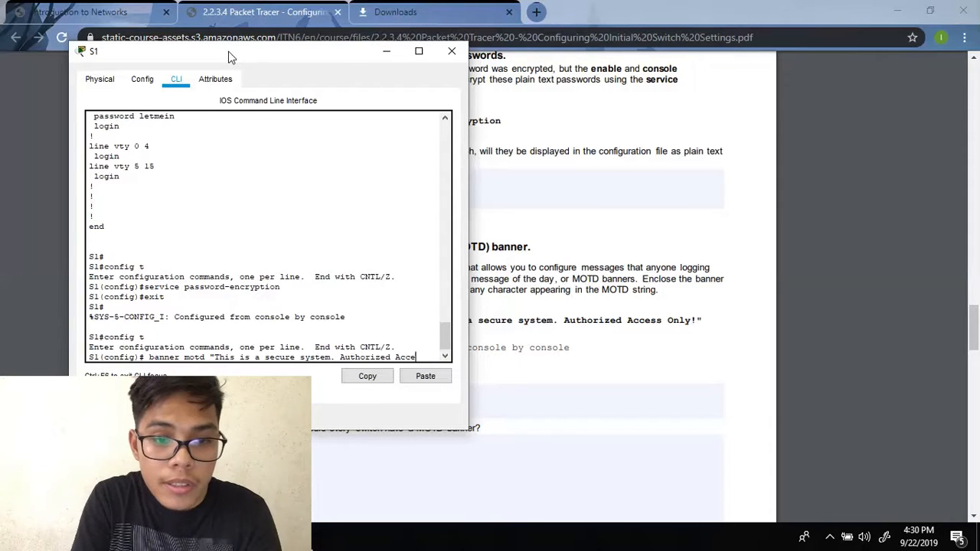
type("ss Only!")
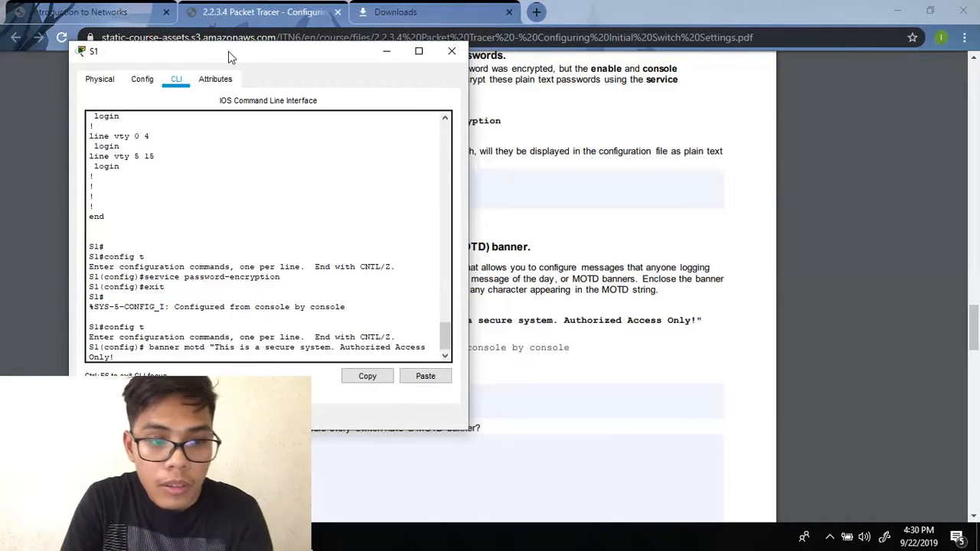
left_click_drag(259, 61, 812, 60)
type("ly!\"")
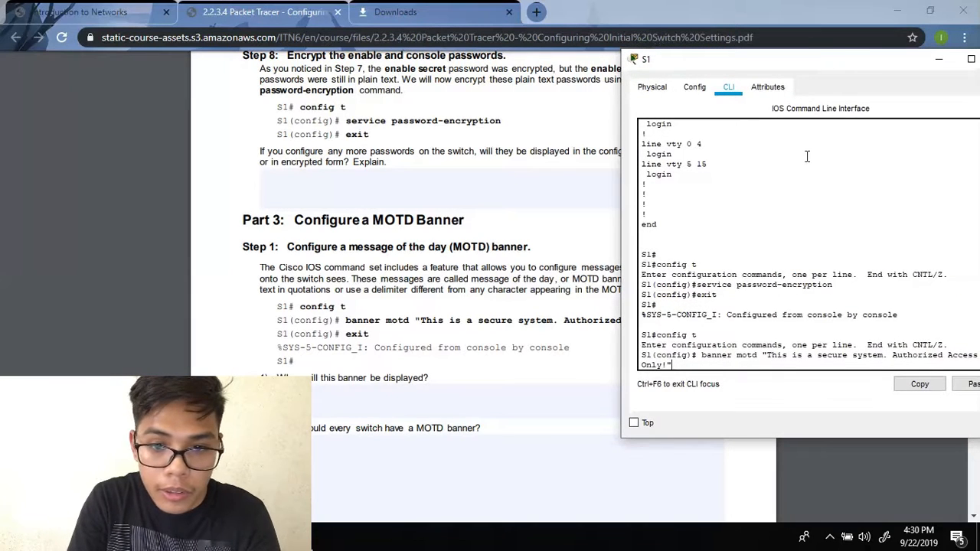
key("Return")
type("exit")
key("Return")
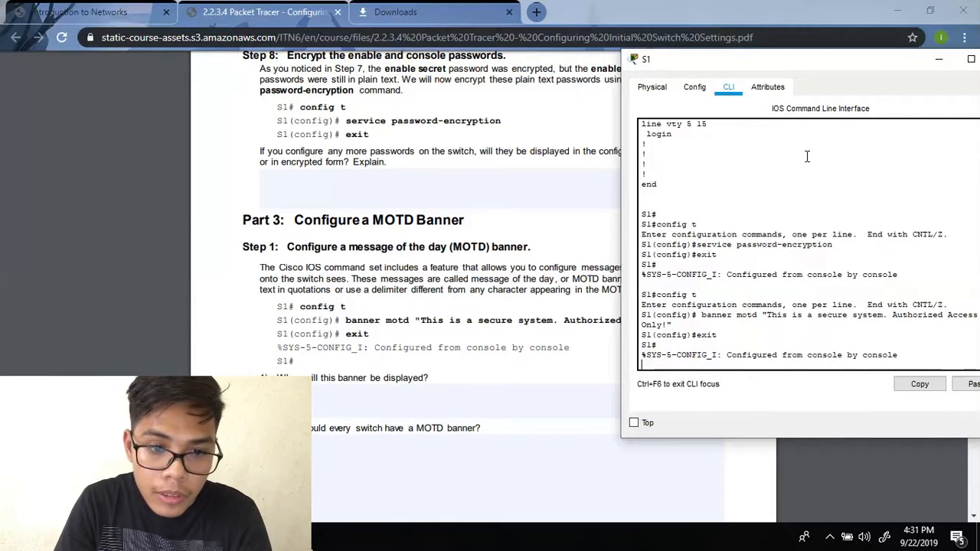
- Bring the lab PDF forward and scroll to Part 4: Save Configuration Files to NVRAM
key("Return")
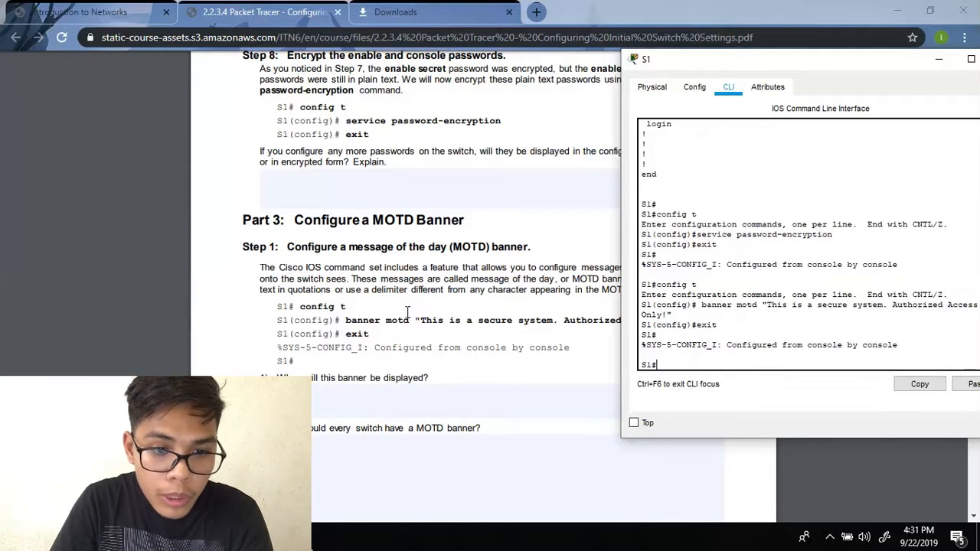
scroll(412, 312, "down", 2)
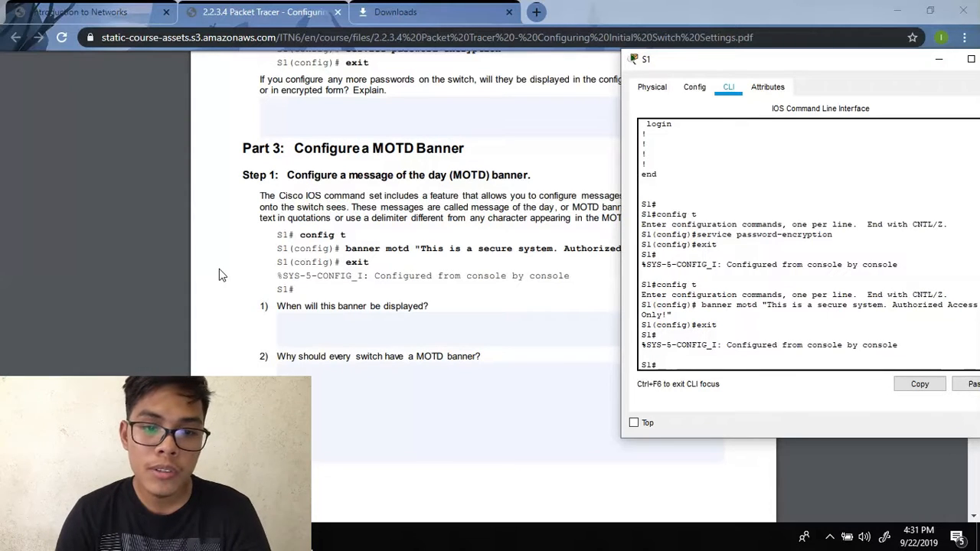
left_click(219, 274)
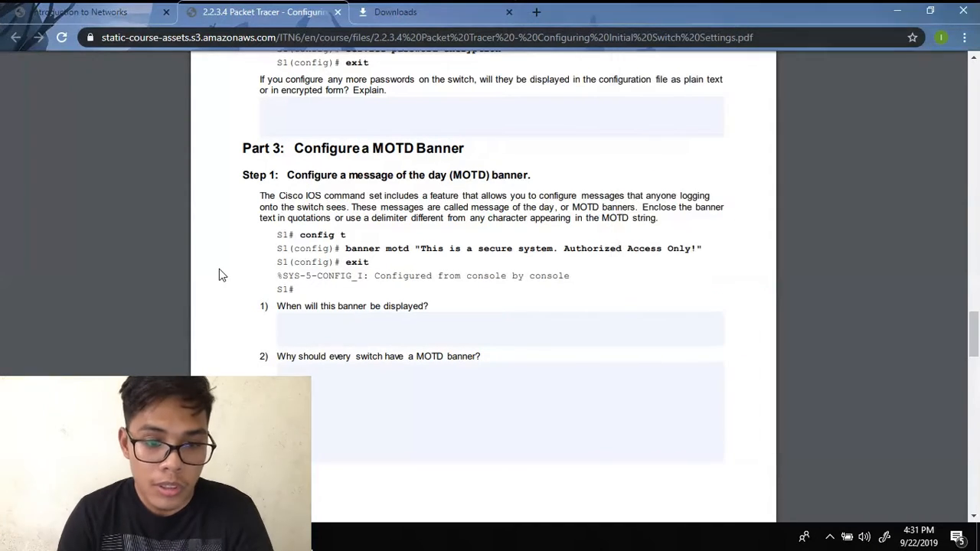
scroll(219, 274, "down", 3)
scroll(220, 275, "down", 4)
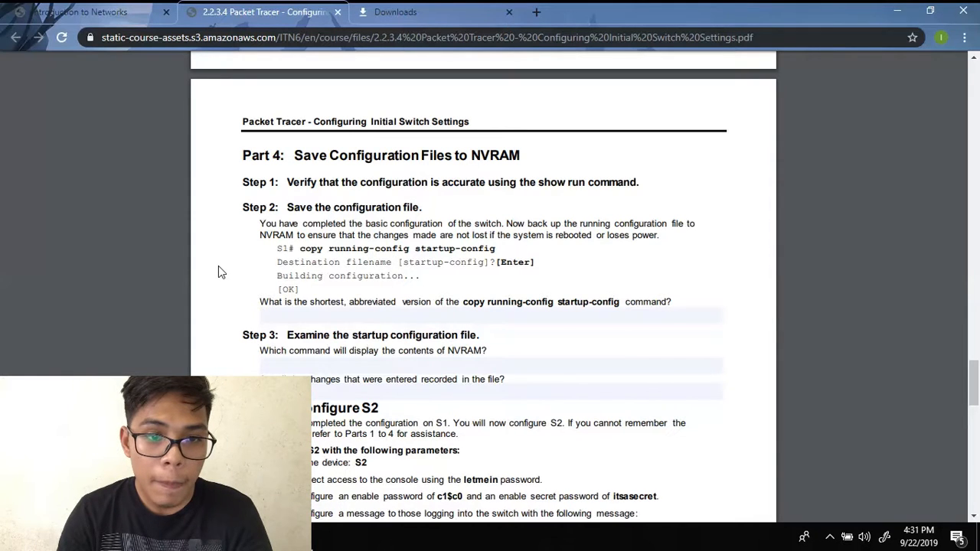
scroll(219, 269, "down", 2)
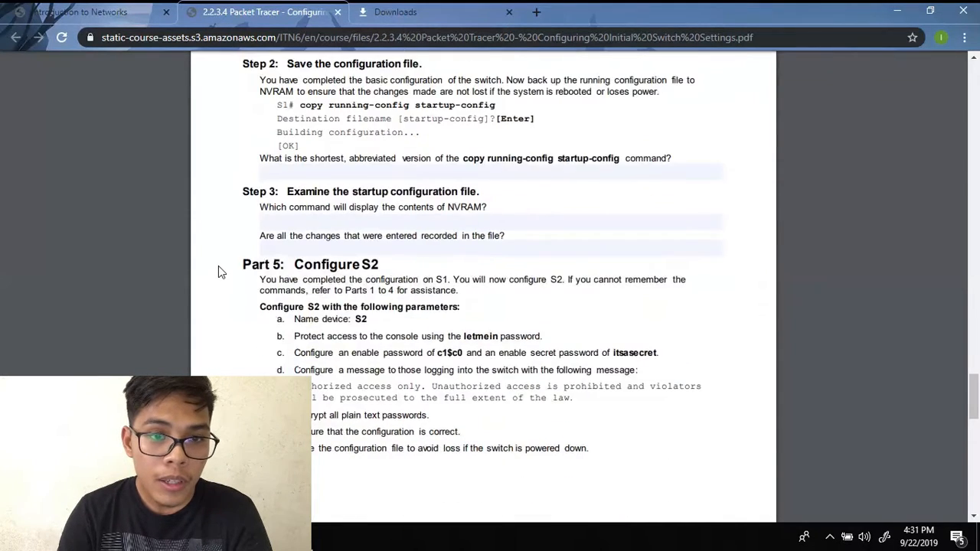
scroll(214, 299, "up", 1)
- Save S1's configuration with copy running-config startup-config, accepting the default filename
mouse_move(389, 540)
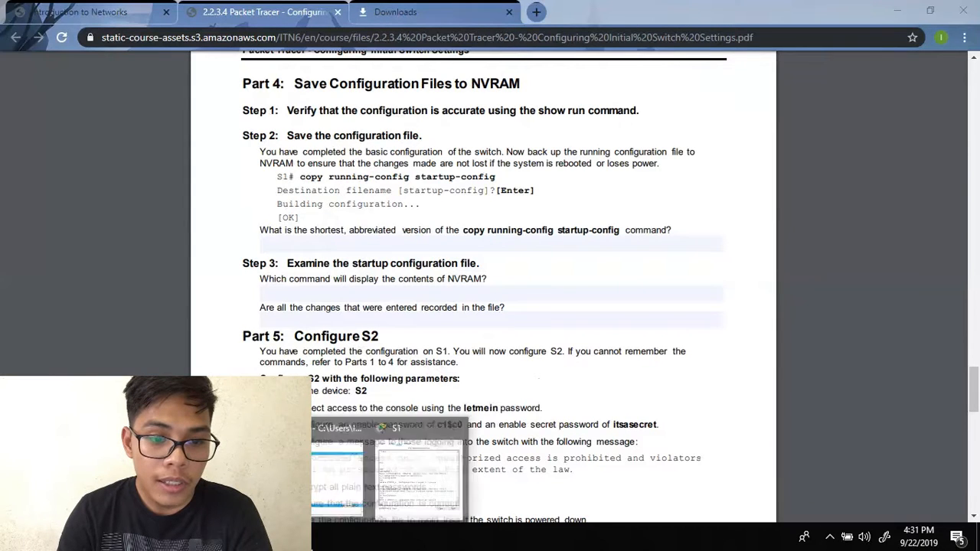
left_click(392, 498)
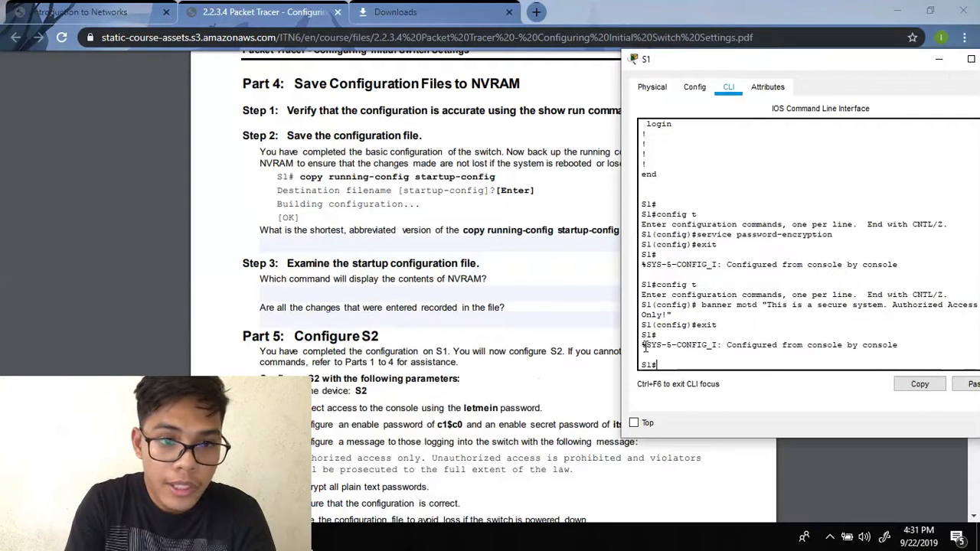
type("copy ")
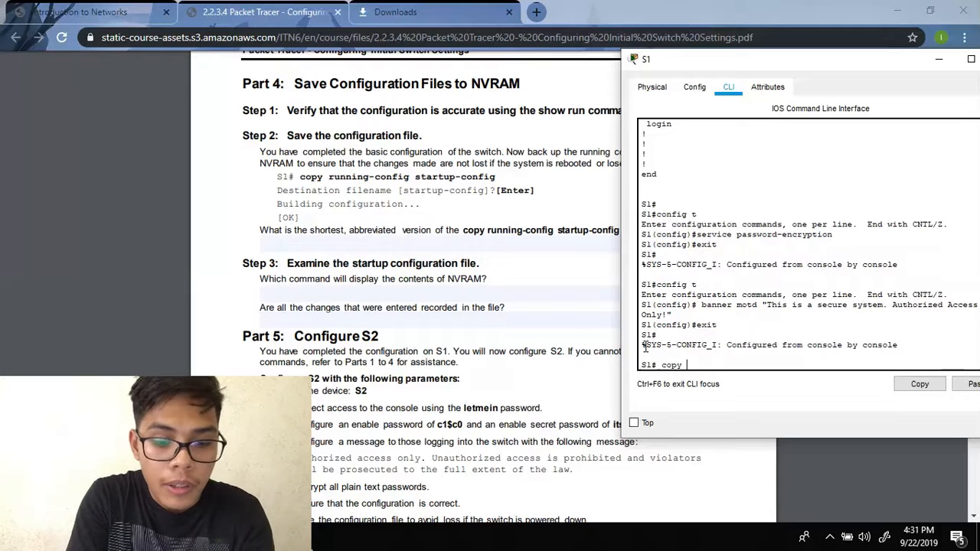
type("running")
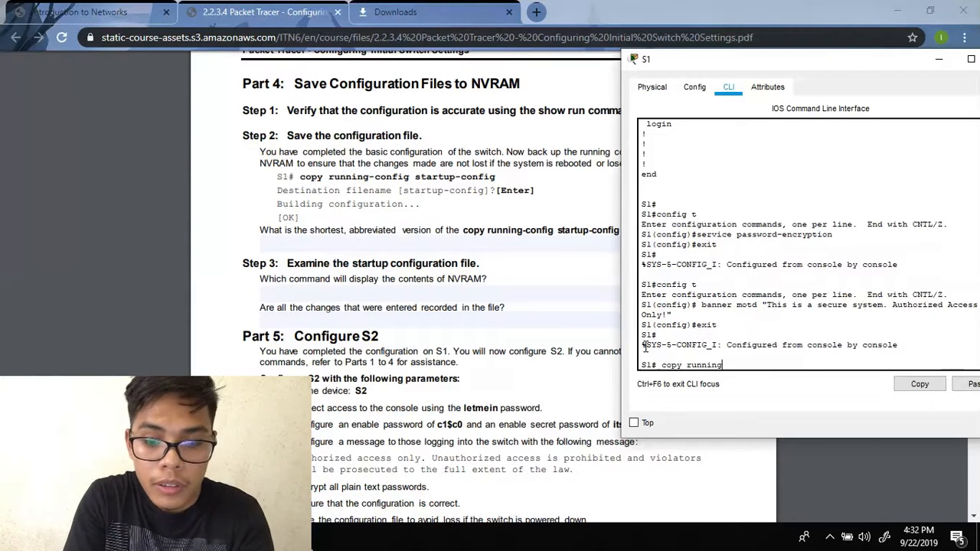
type("-con")
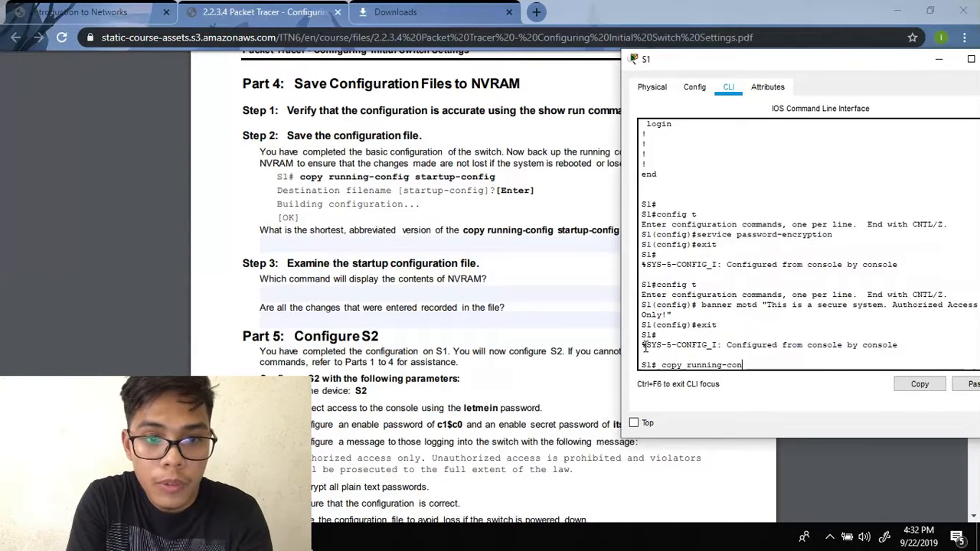
type("fig sta")
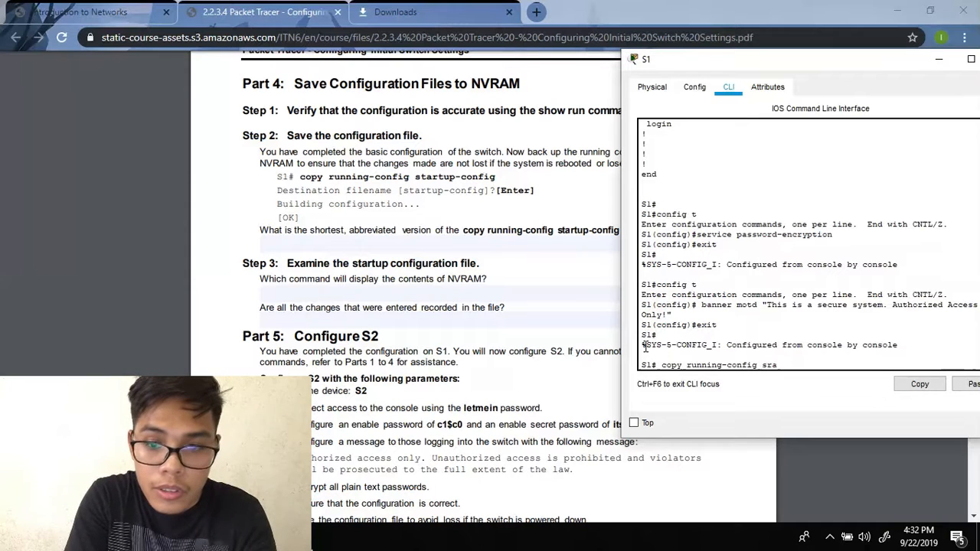
type("rtu")
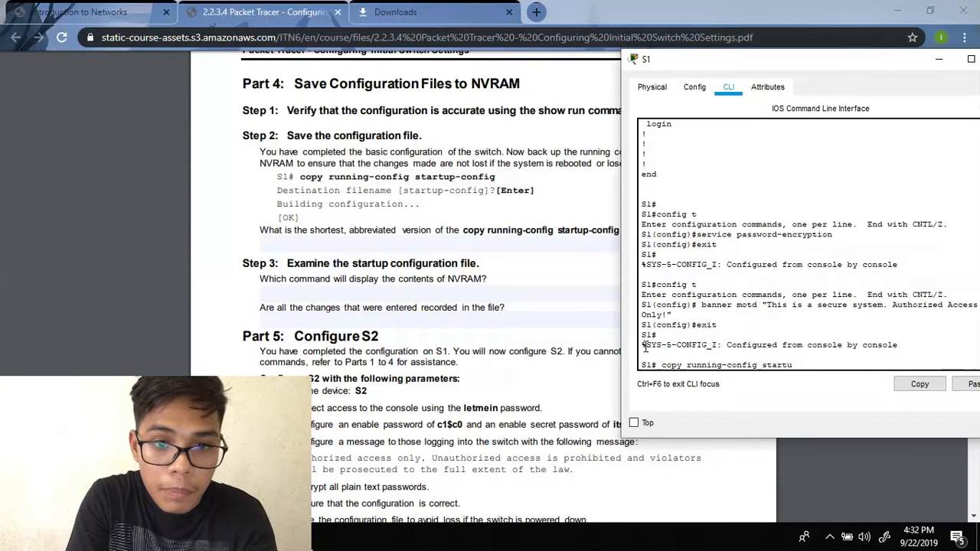
type("p-config")
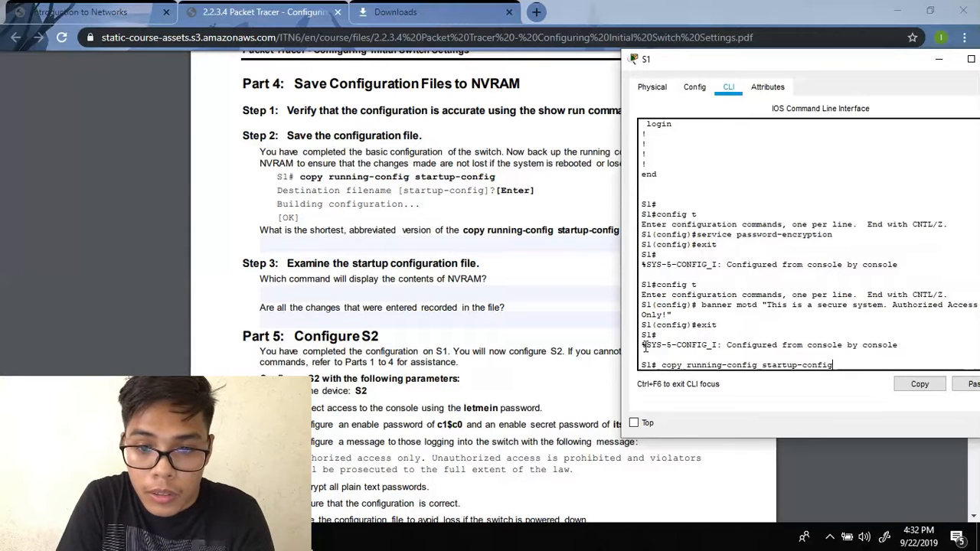
key("Return")
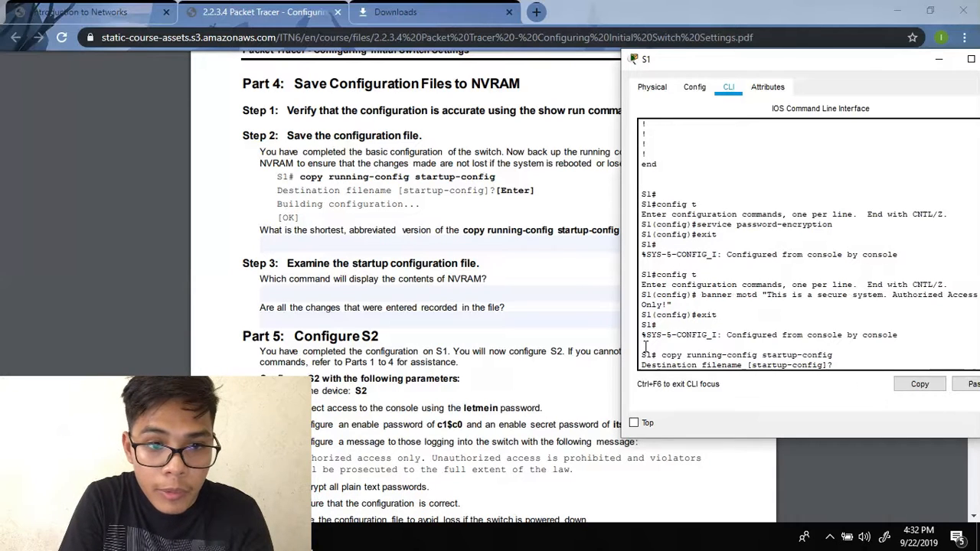
key("Return")
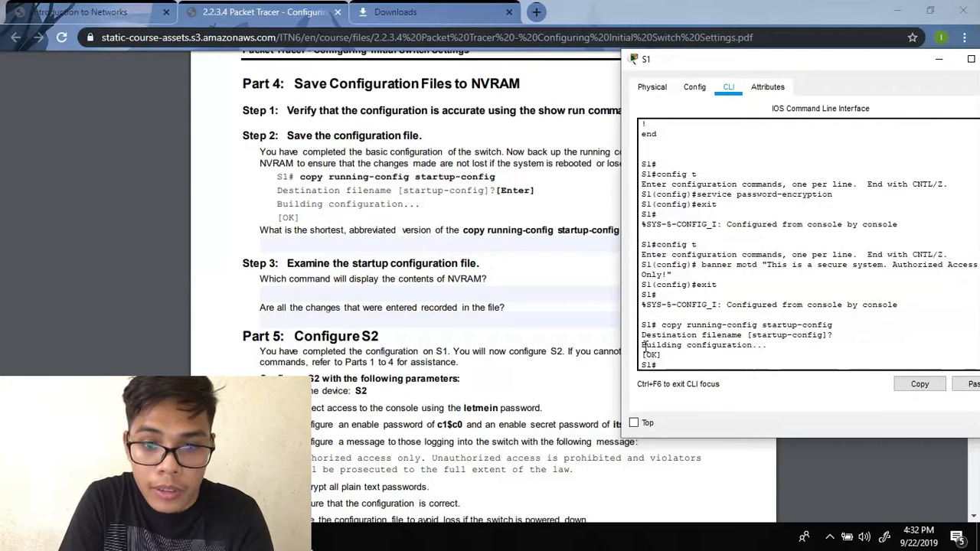
- Scroll the lab PDF to the Part 5 parameters for configuring switch S2
left_click(477, 193)
scroll(474, 214, "down", 1)
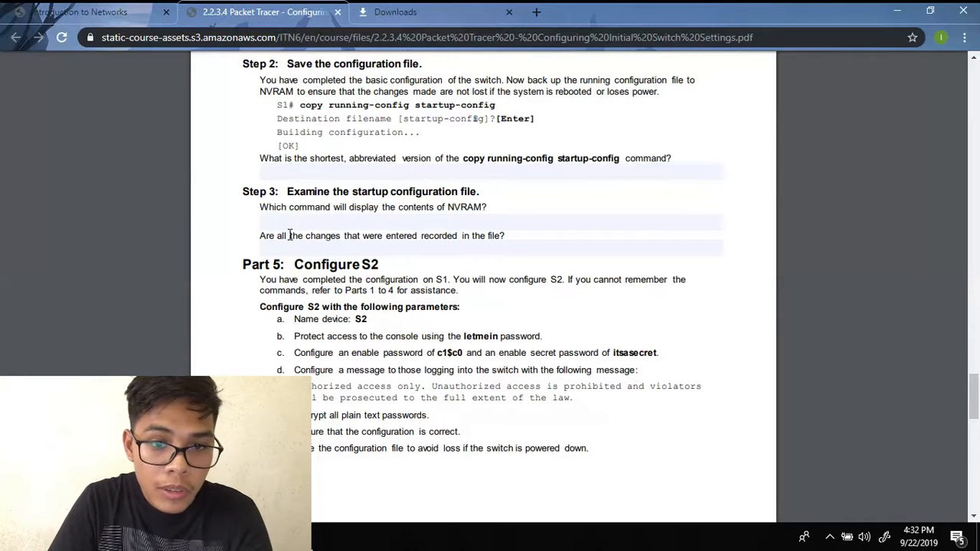
scroll(289, 235, "down", 2)
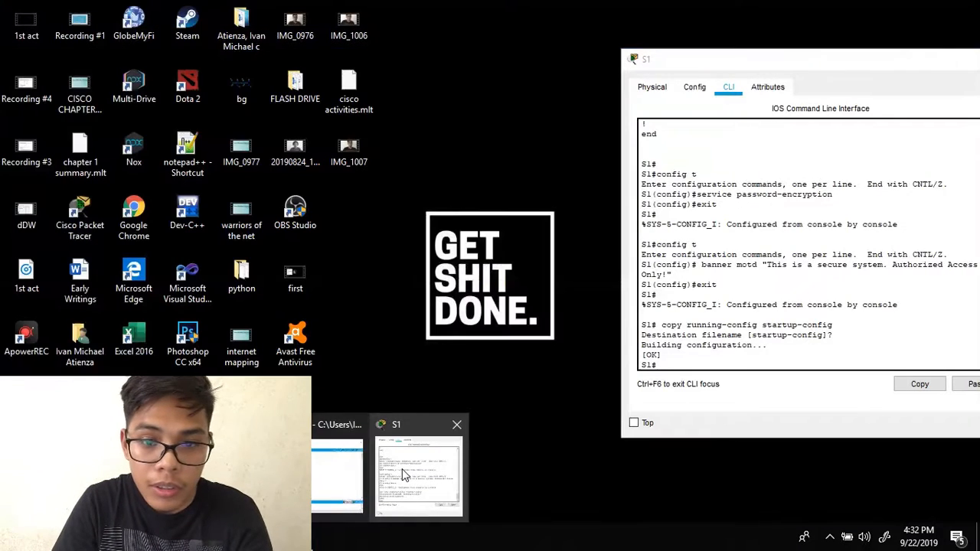
- Close the S1 device window and return to the Packet Tracer activity instructions
left_click(402, 470)
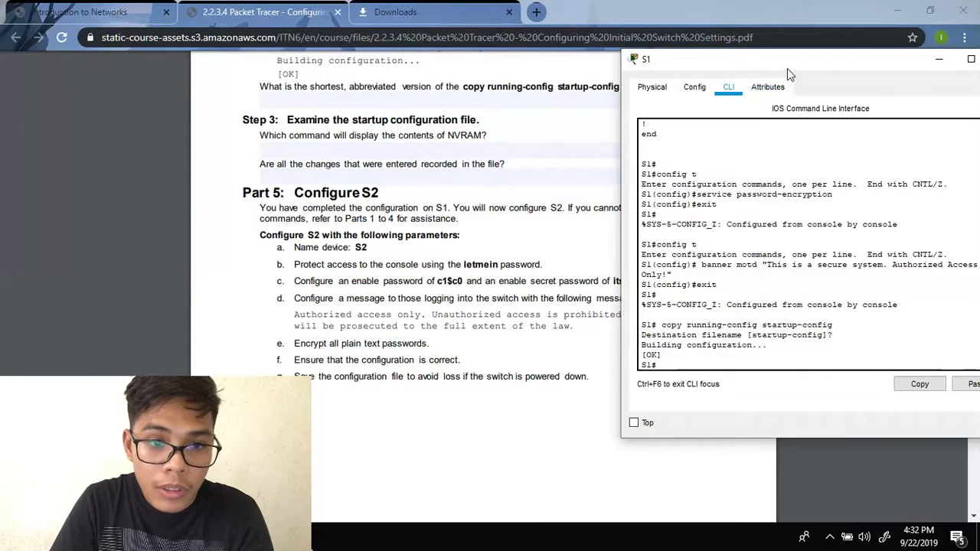
left_click_drag(789, 67, 835, 104)
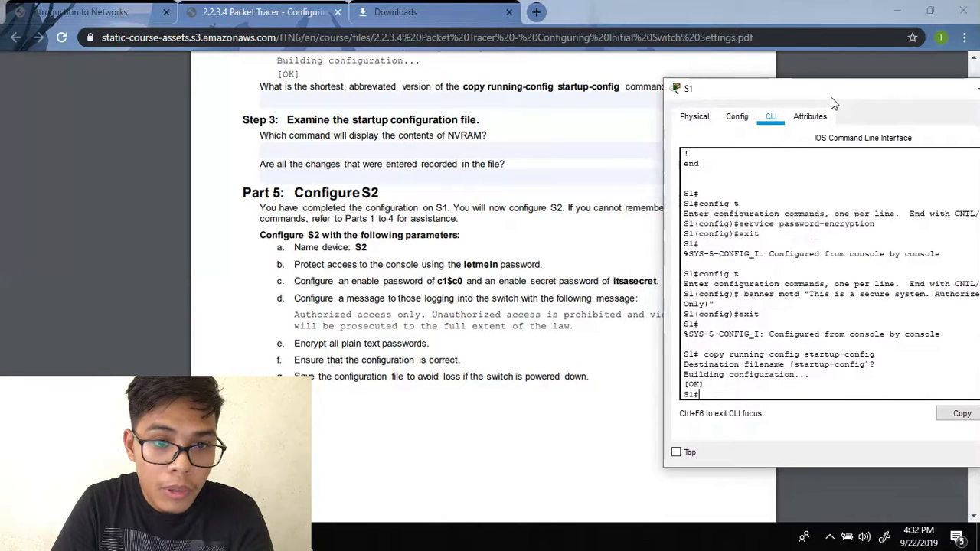
left_click_drag(835, 103, 583, 94)
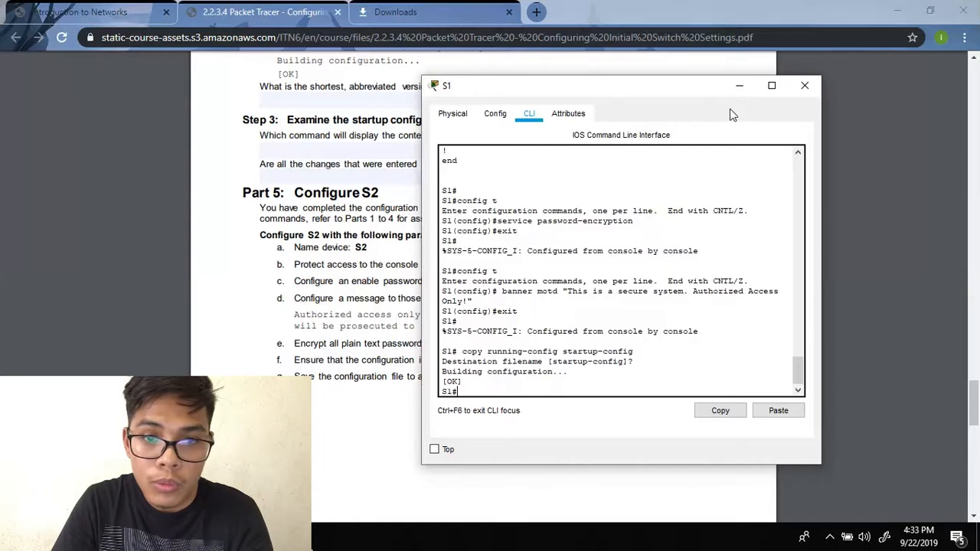
left_click_drag(683, 90, 701, 92)
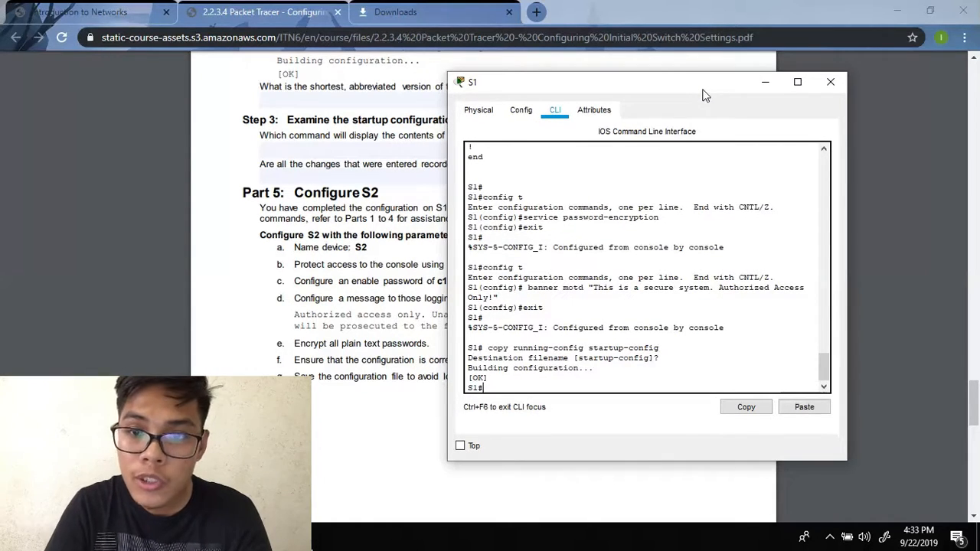
left_click(830, 84)
left_click_drag(973, 402, 959, 138)
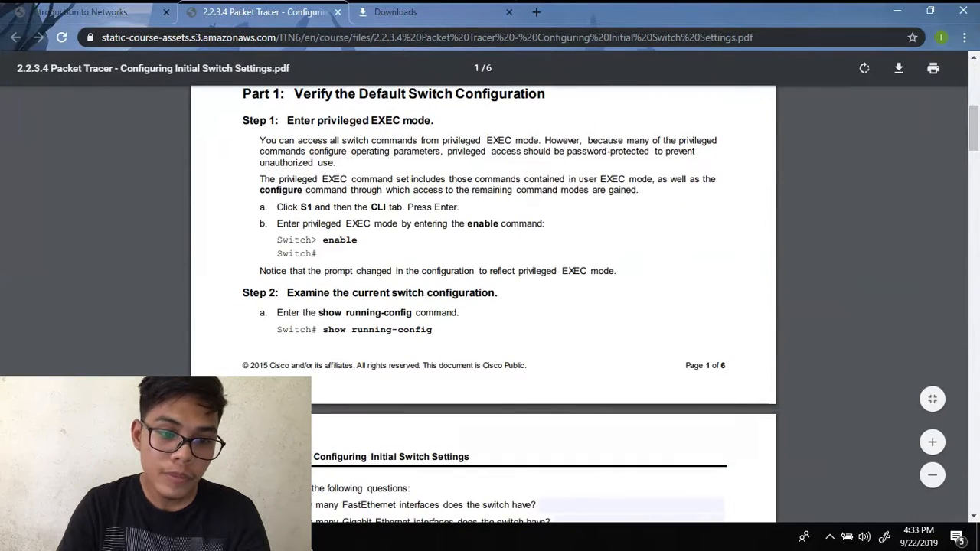
left_click(315, 541)
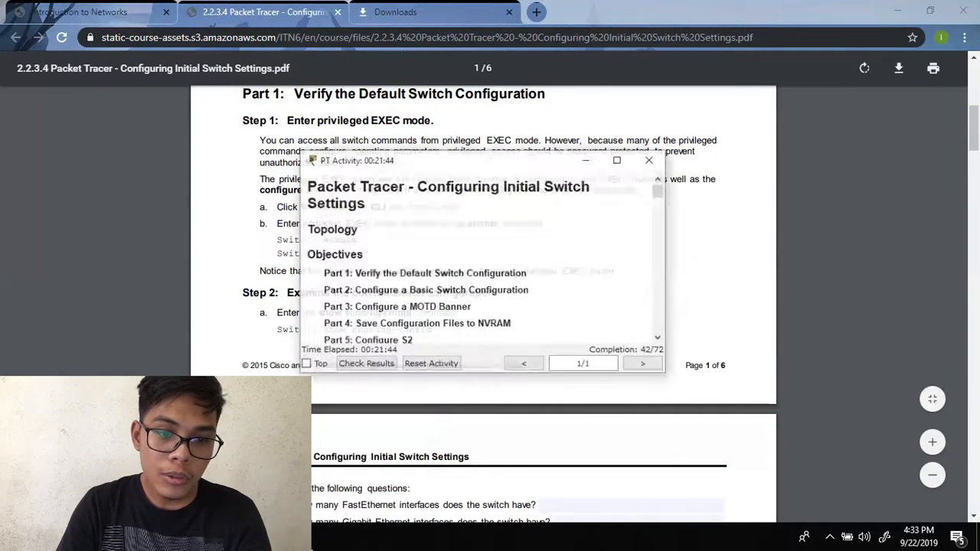
- Open S2's CLI tab and place its window beside the lab PDF
left_click(320, 481)
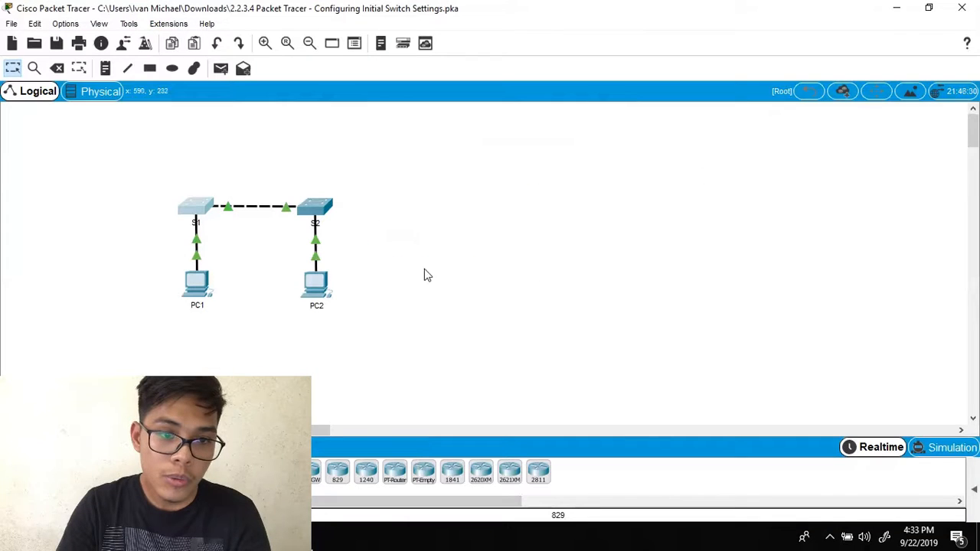
left_click(314, 210)
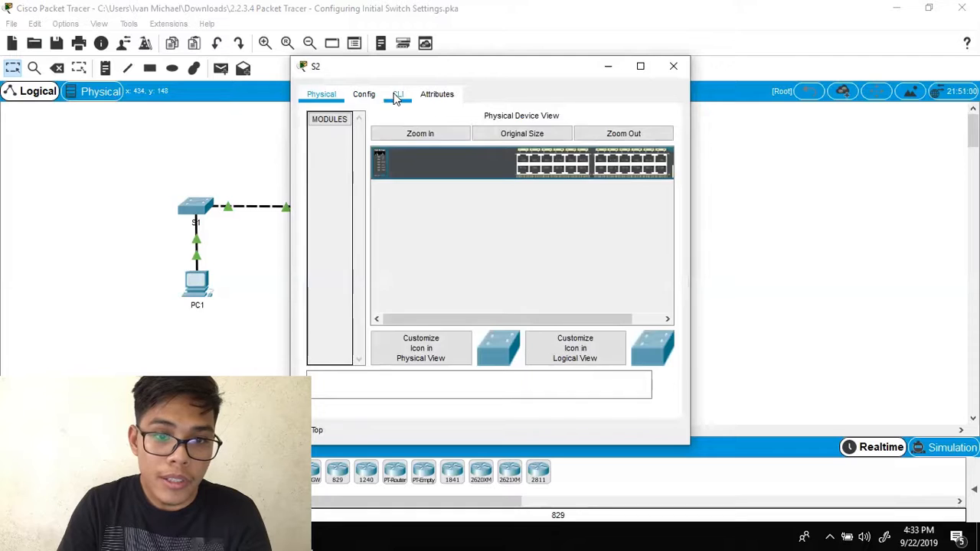
left_click(397, 95)
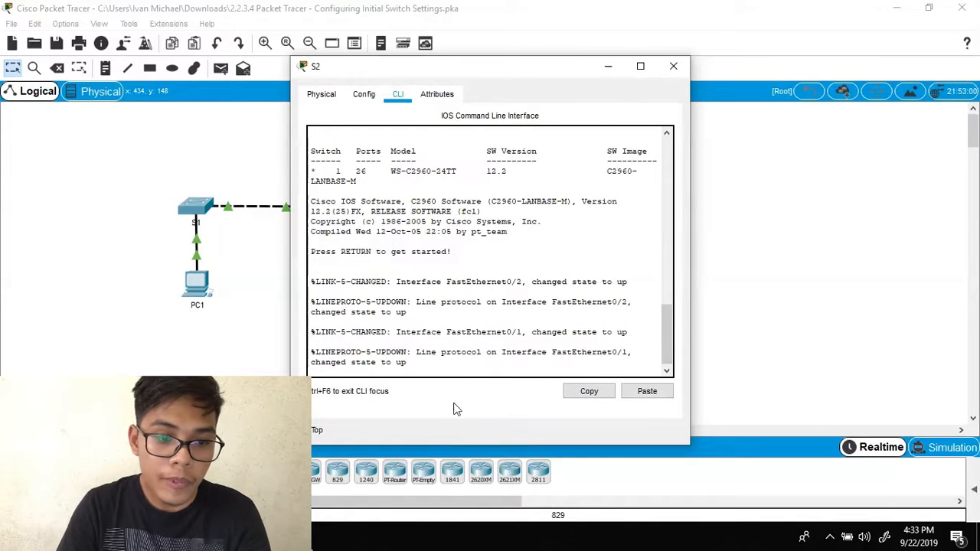
key("alt+Tab")
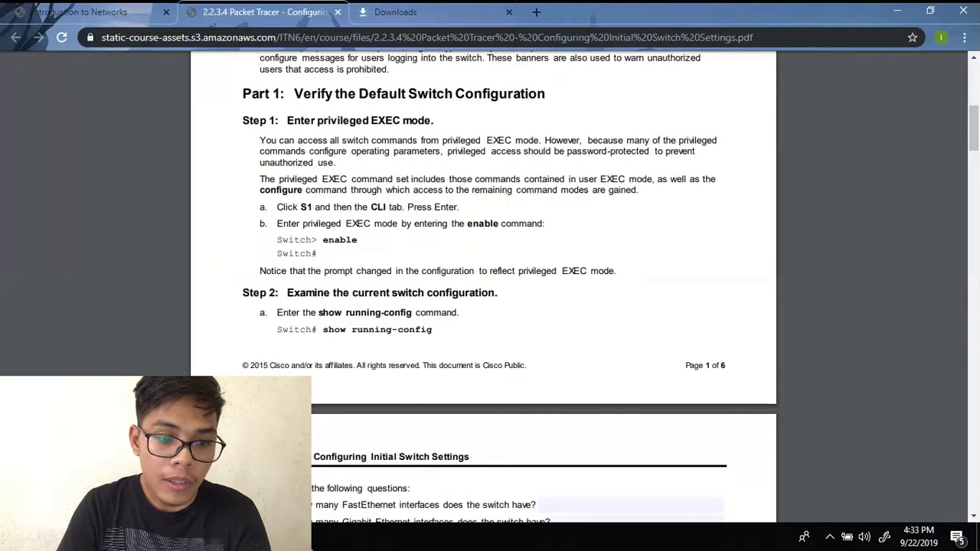
left_click(389, 538)
left_click(419, 471)
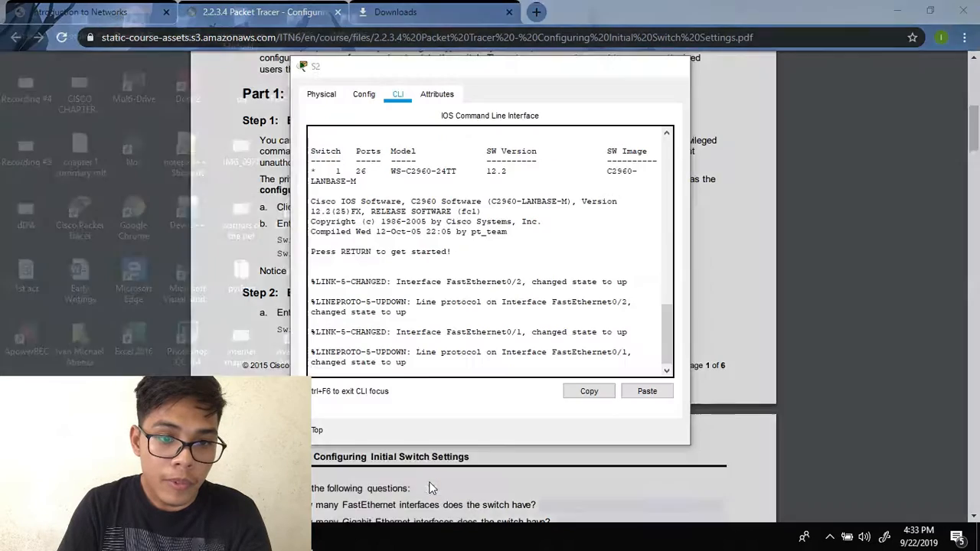
left_click_drag(501, 71, 828, 67)
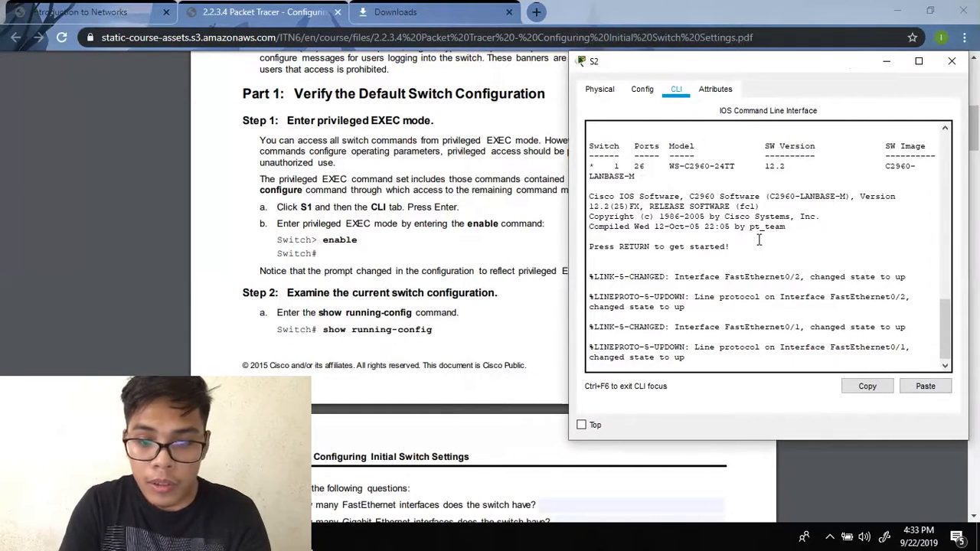
- Enter privileged EXEC mode on S2 and run show running-config
key("Return")
type("enable")
key("Return")
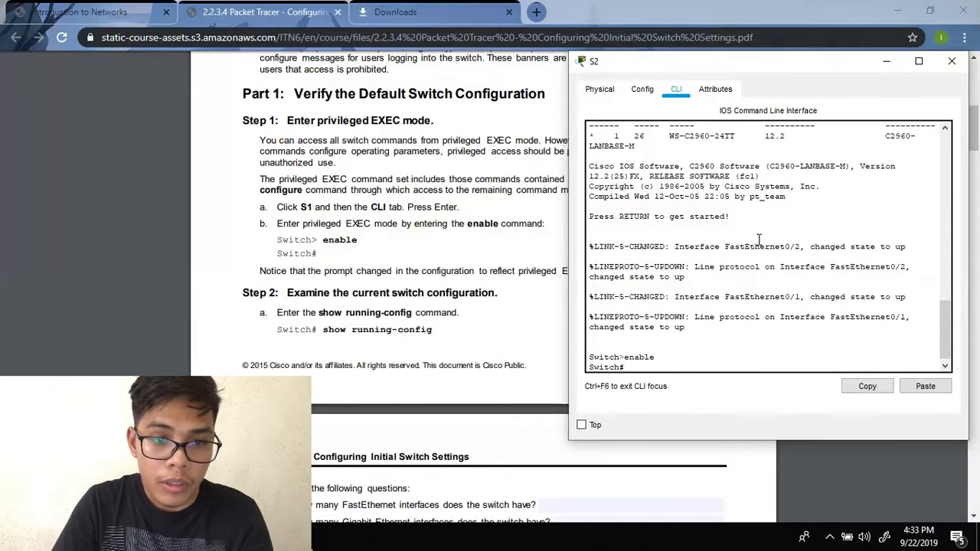
scroll(448, 225, "down", 1)
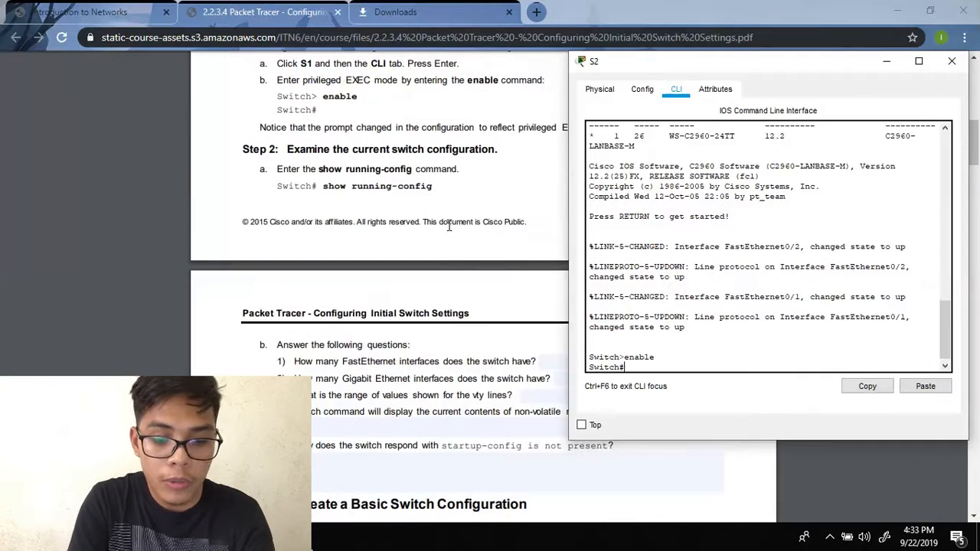
type("show runinning")
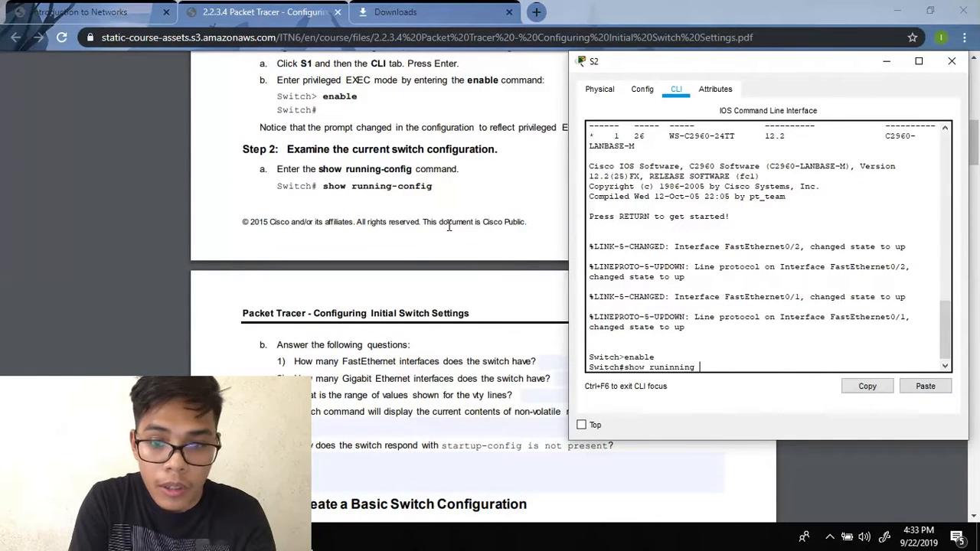
key("BackSpace")
key("BackSpace")
key("BackSpace")
key("BackSpace")
key("BackSpace")
key("BackSpace")
key("BackSpace")
type("ning-config")
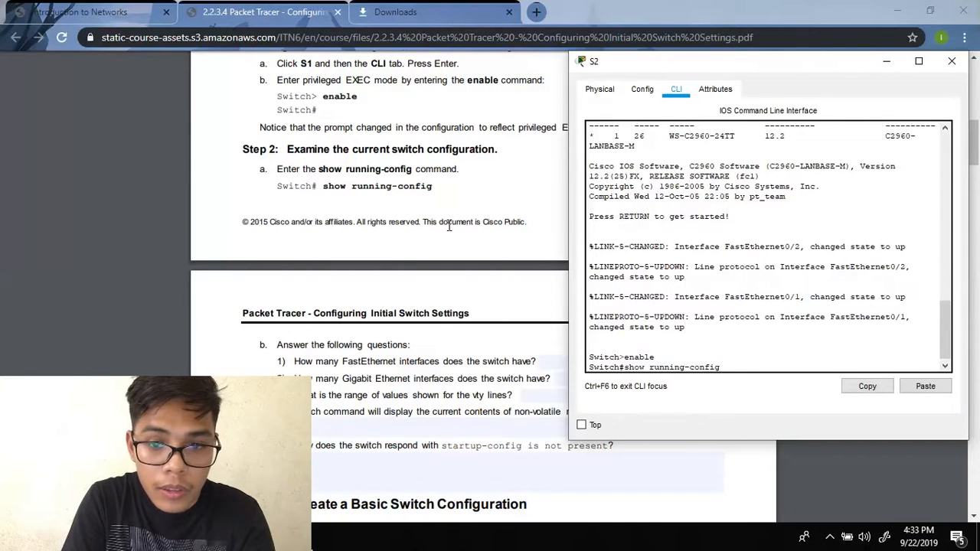
key("Return")
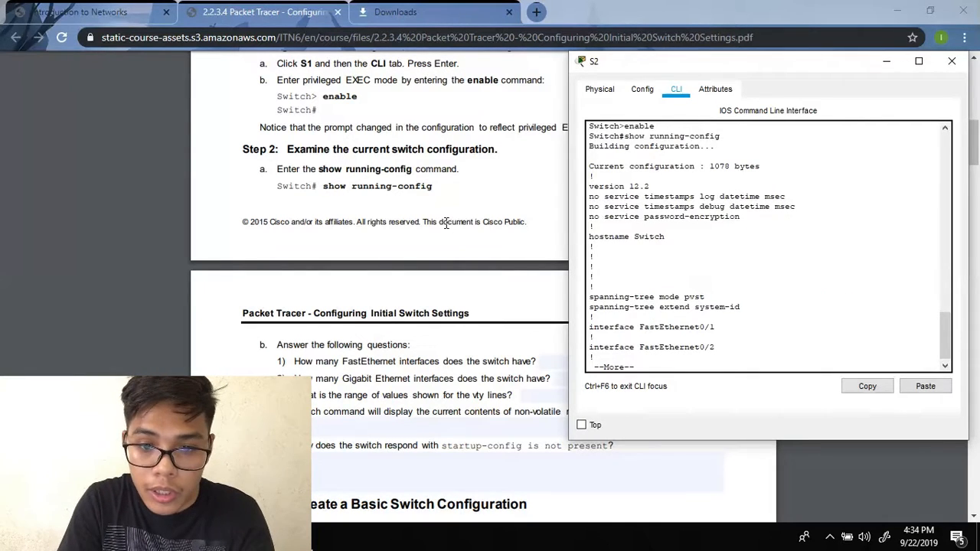
- Page through S2's default running configuration to the end and review it
key("Return")
key("Return")
key("Return")
key("Return")
key("Return")
key("Return")
key("Return")
key("Return")
key("Return")
key("Return")
key("Return")
key("Return")
key("Return")
key("Return")
key("Return")
key("Return")
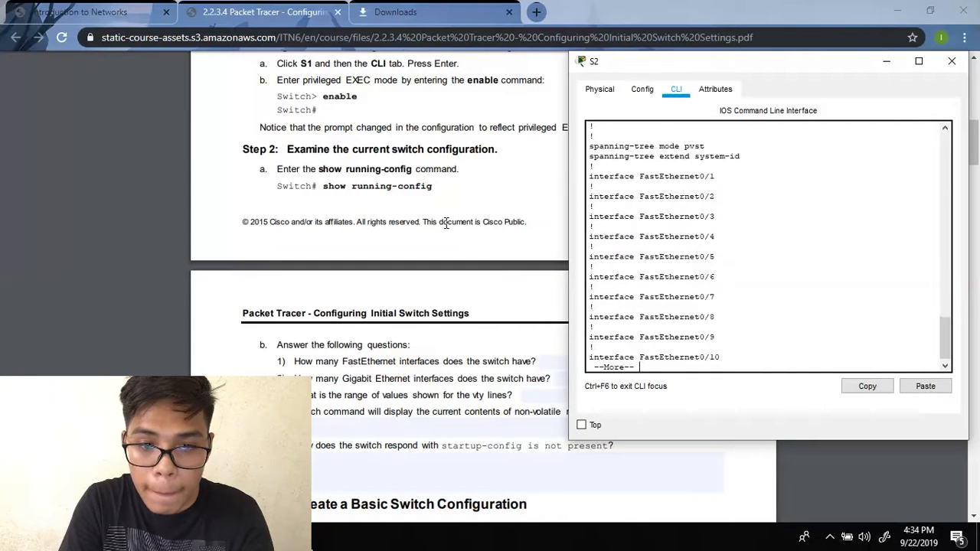
key("Return")
key("Return")
key("Return")
key("Return")
key("Return")
key("Return")
key("Return")
key("Return")
key("Return")
key("Return")
key("Return")
key("Return")
key("Return")
key("Return")
key("Return")
key("Return")
key("Return")
key("Return")
key("Return")
key("Return")
key("Return")
key("Return")
key("Return")
key("Return")
key("Return")
key("Return")
key("Return")
key("Return")
key("Return")
key("Return")
key("Return")
key("Return")
key("Return")
key("Return")
key("Return")
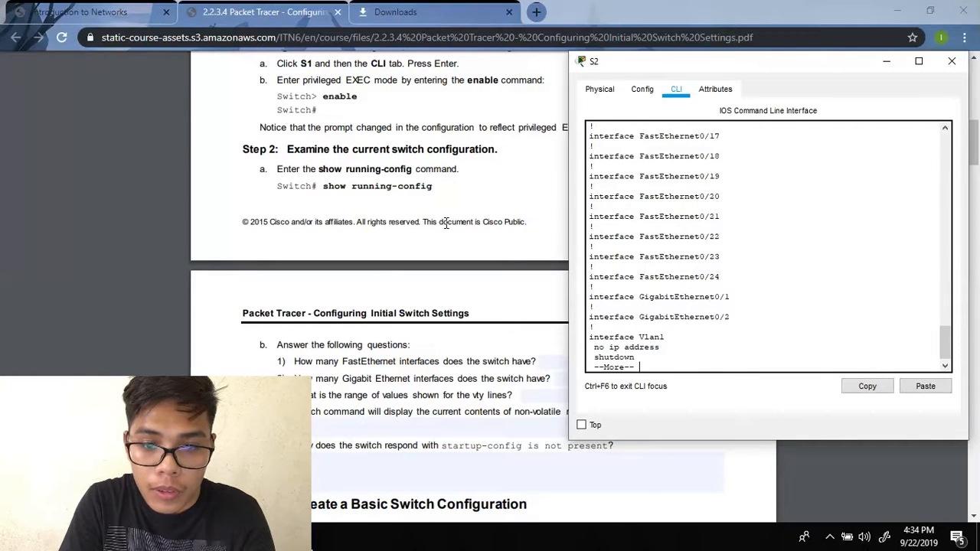
key("Return")
key("Return")
key("Return")
key("Return")
key("Return")
key("Return")
key("Return")
key("Return")
key("Return")
key("Return")
key("Return")
key("Return")
key("Return")
key("Return")
key("Return")
key("Return")
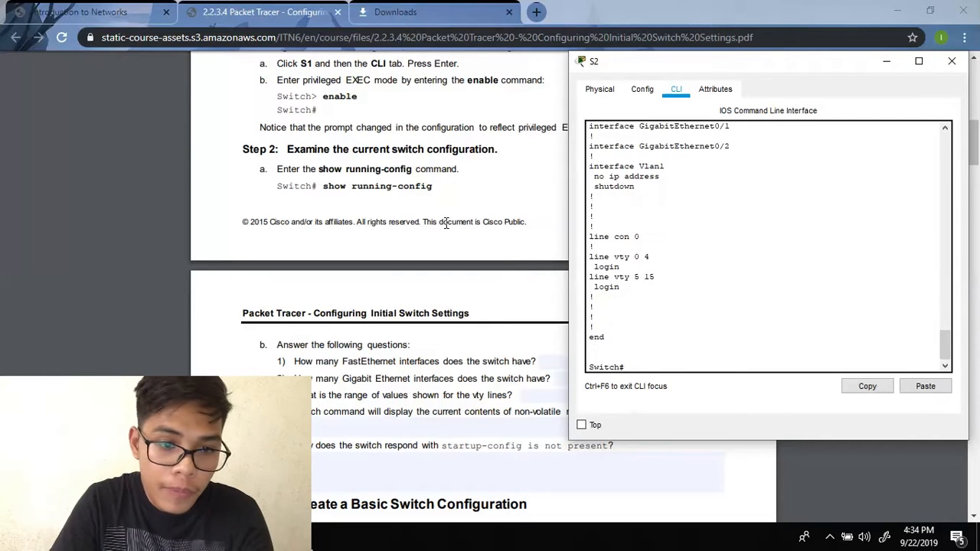
scroll(442, 207, "down", 2)
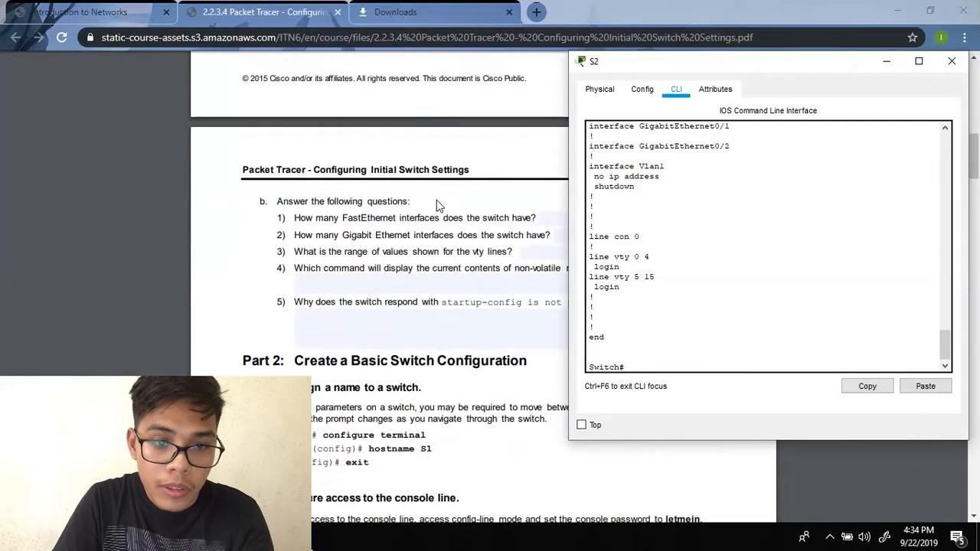
scroll(449, 186, "up", 1)
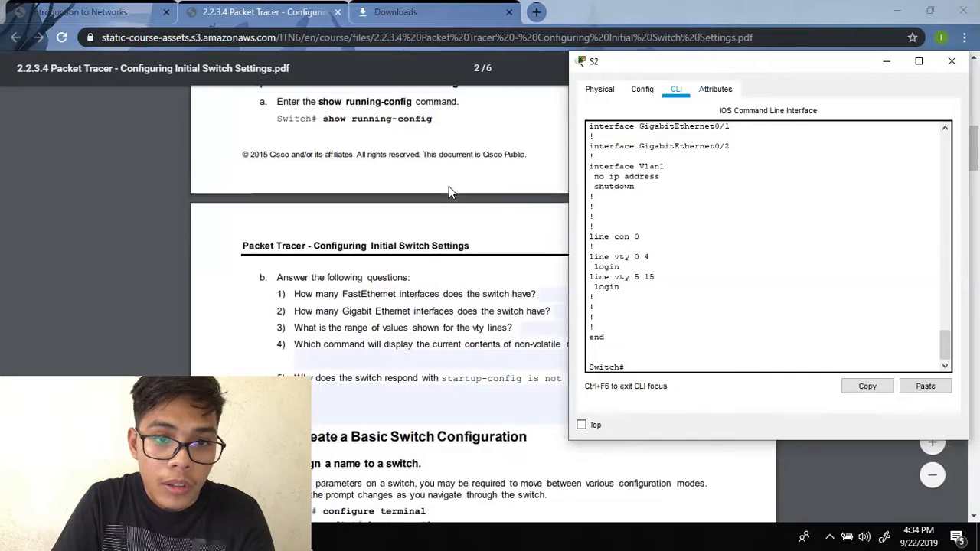
scroll(451, 191, "up", 1)
scroll(465, 214, "down", 1)
scroll(468, 214, "down", 3)
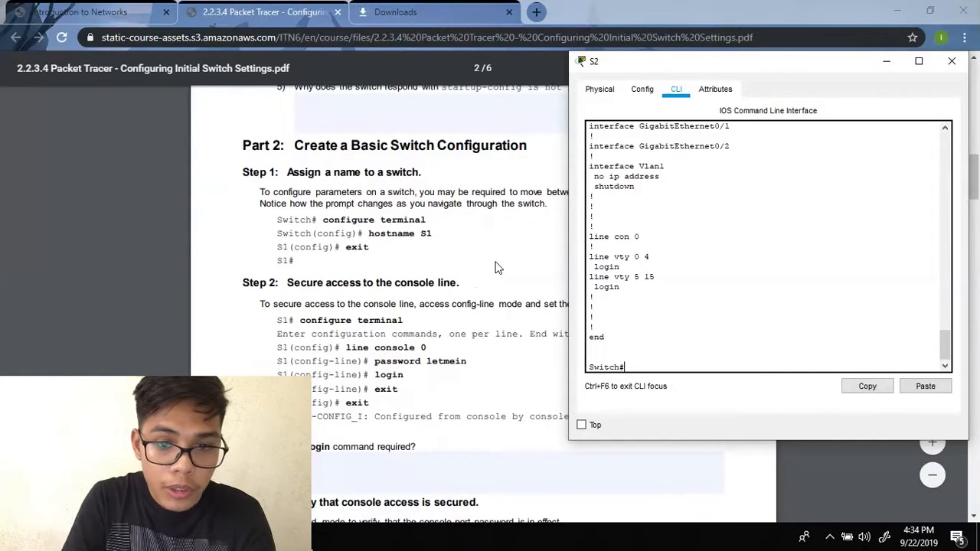
type("c")
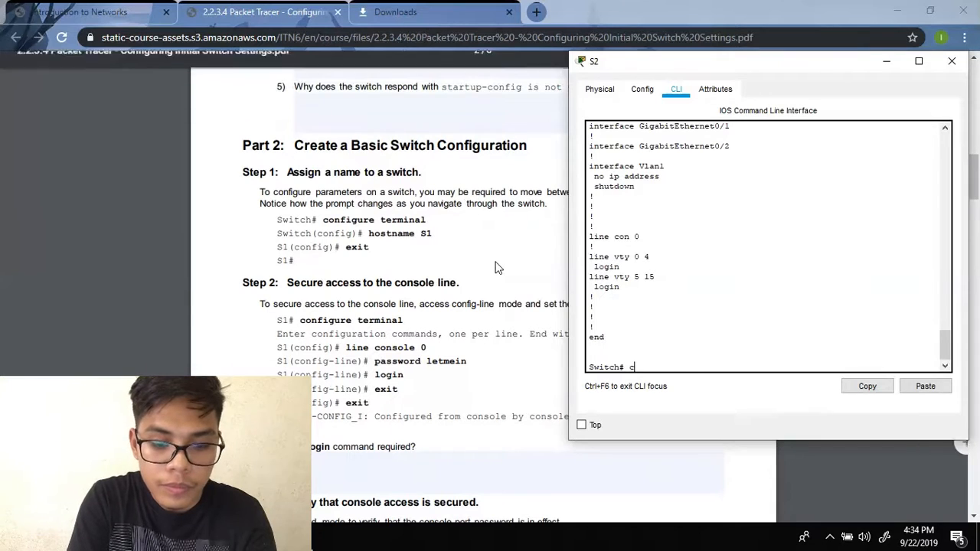
type("onfigure terminal")
- Set the switch hostname to S2 and return to the S2# prompt
key("Return")
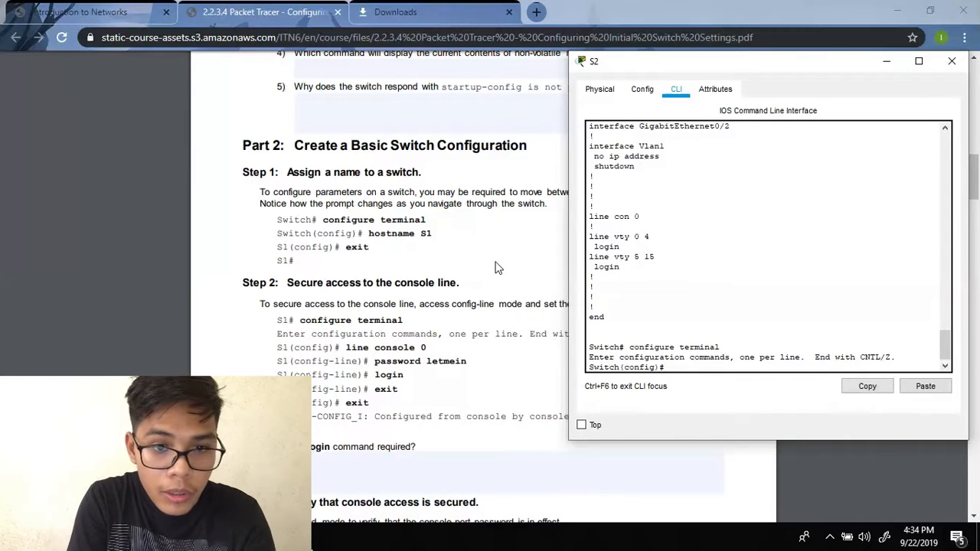
type("host na")
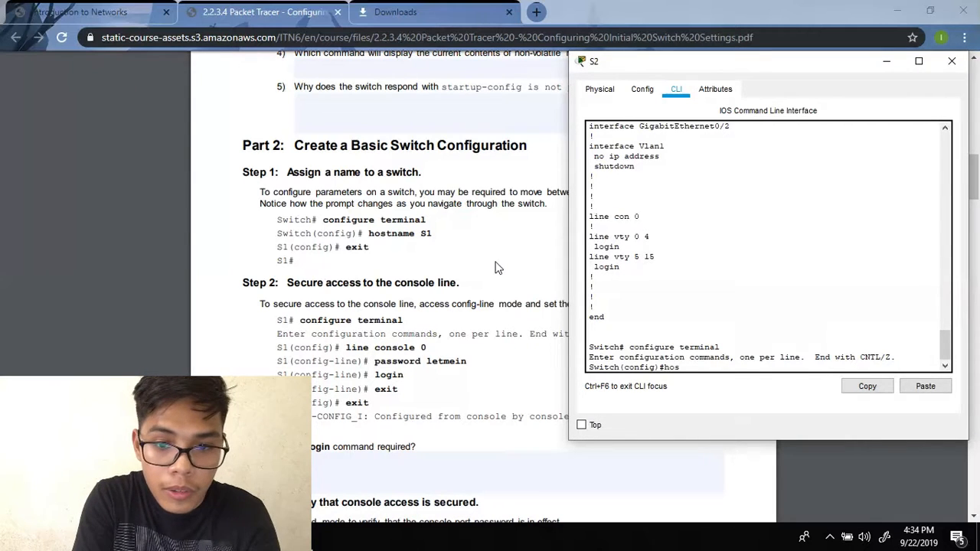
key("BackSpace")
key("BackSpace")
key("BackSpace")
type("n")
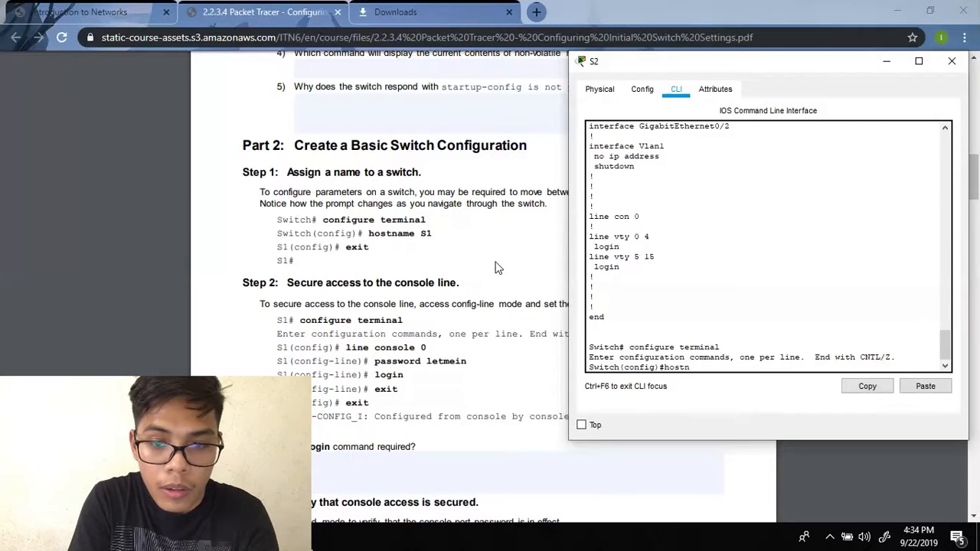
type("ame S2")
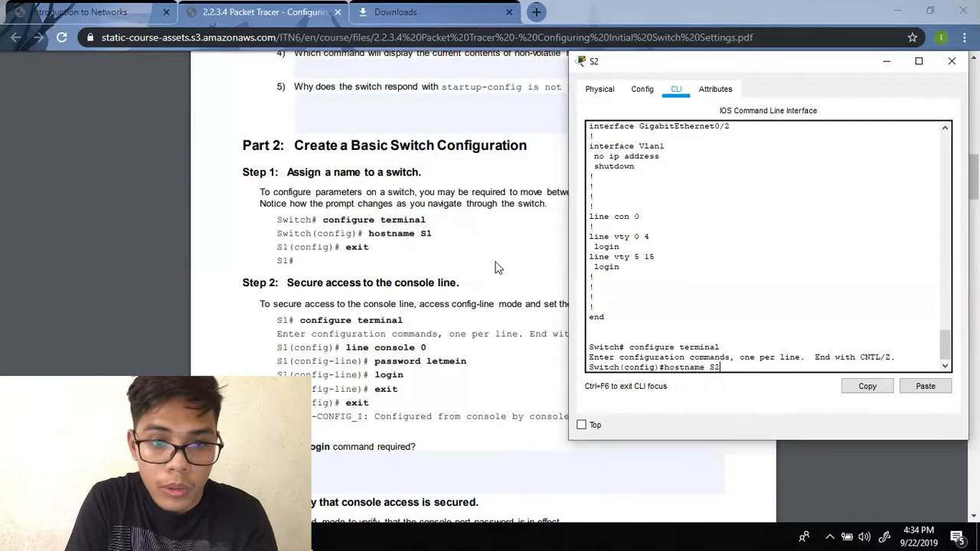
key("Return")
type("exit")
key("Return")
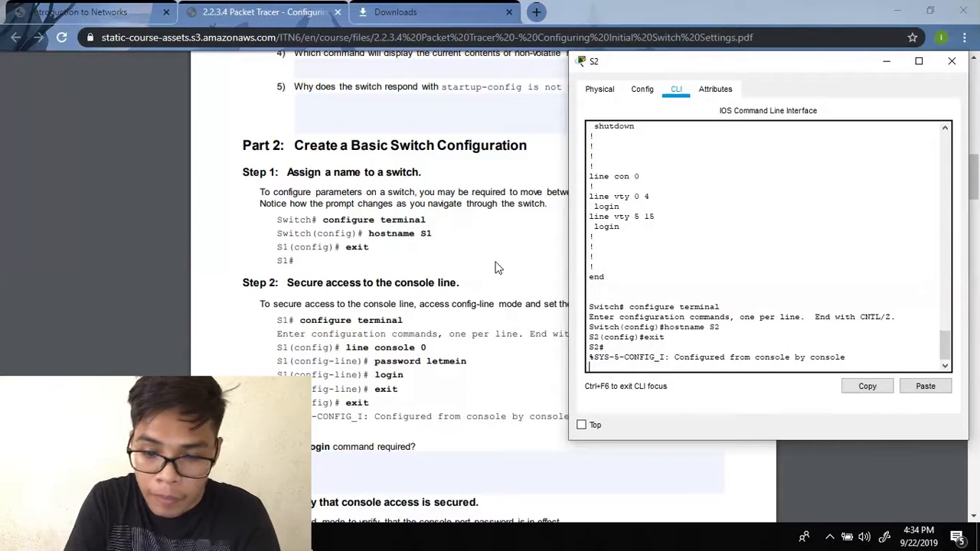
key("Return")
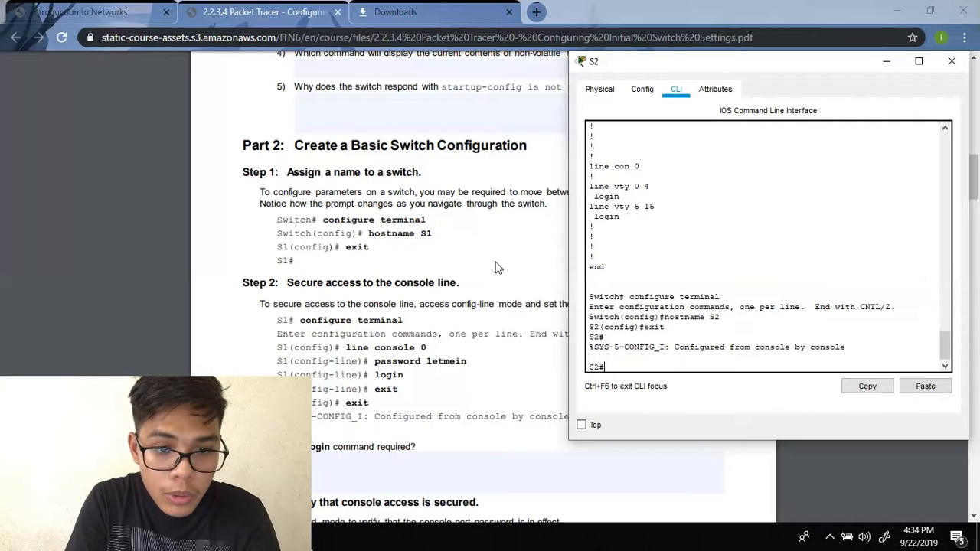
- Enter line console 0 configuration, retrying after entering configure terminal
type("line con")
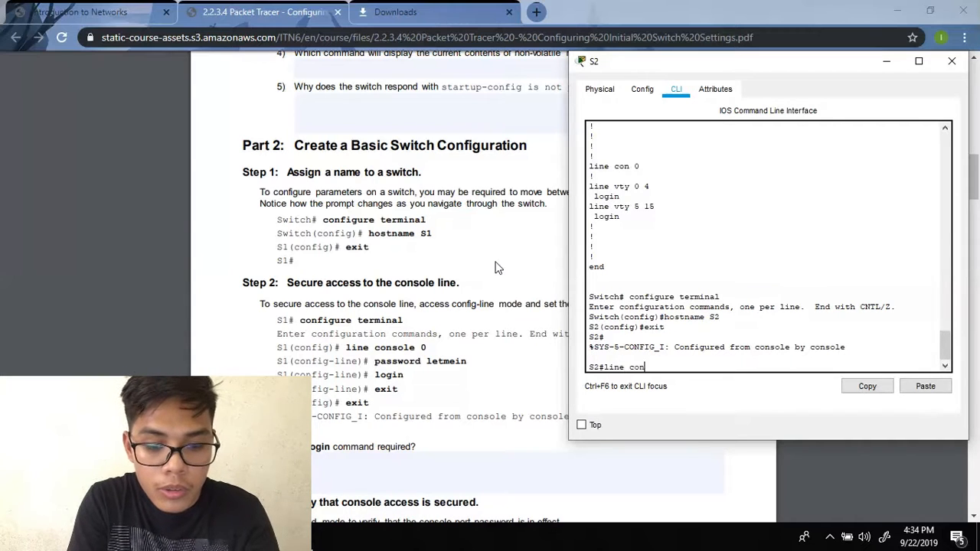
type("sole 0")
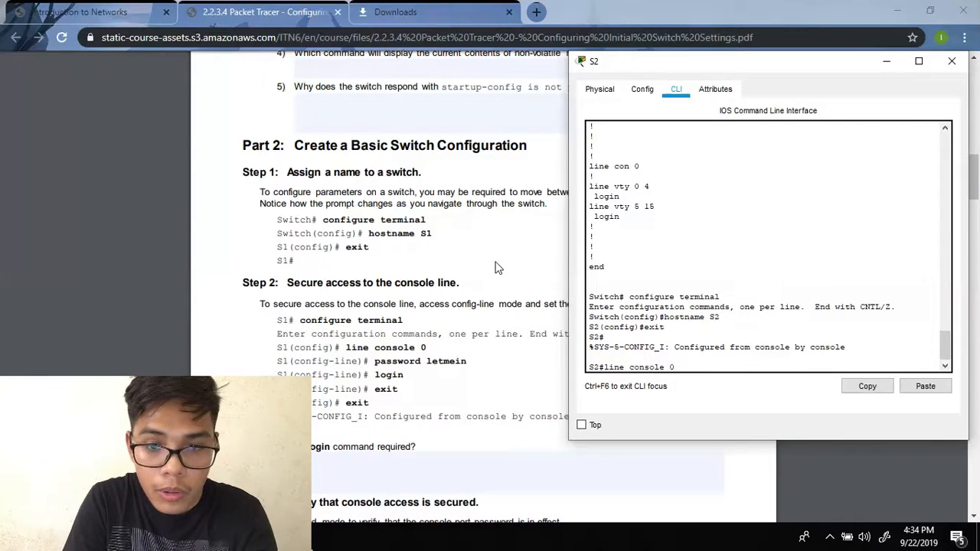
key("Return")
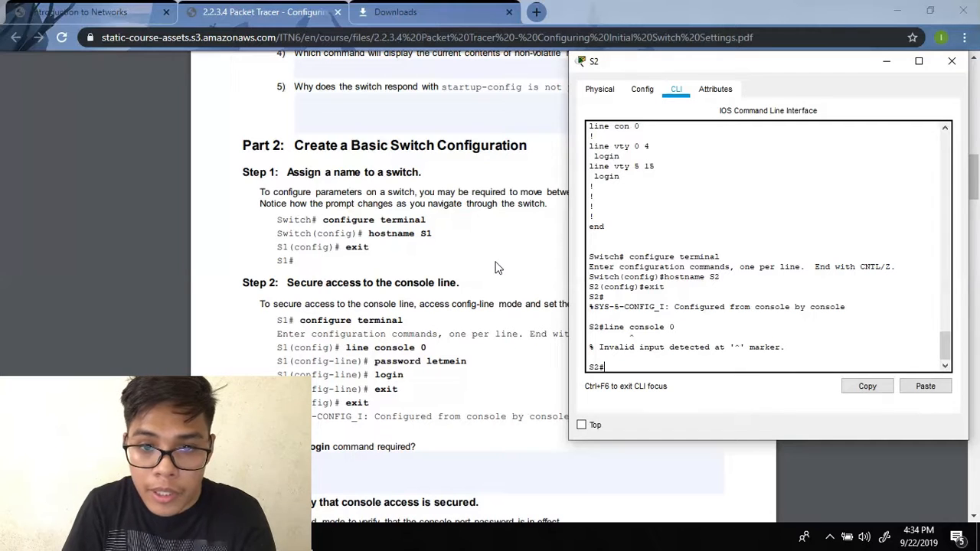
type("configure")
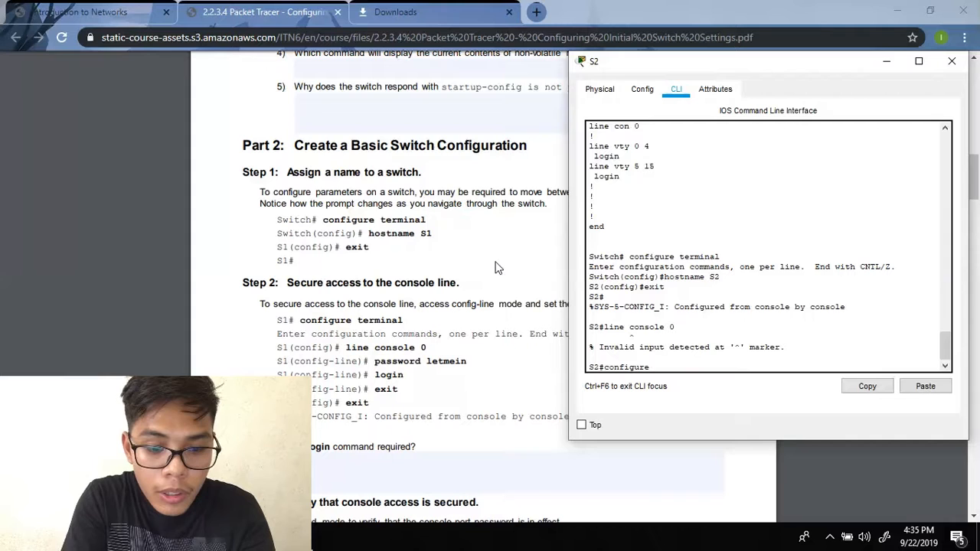
type(" terminal")
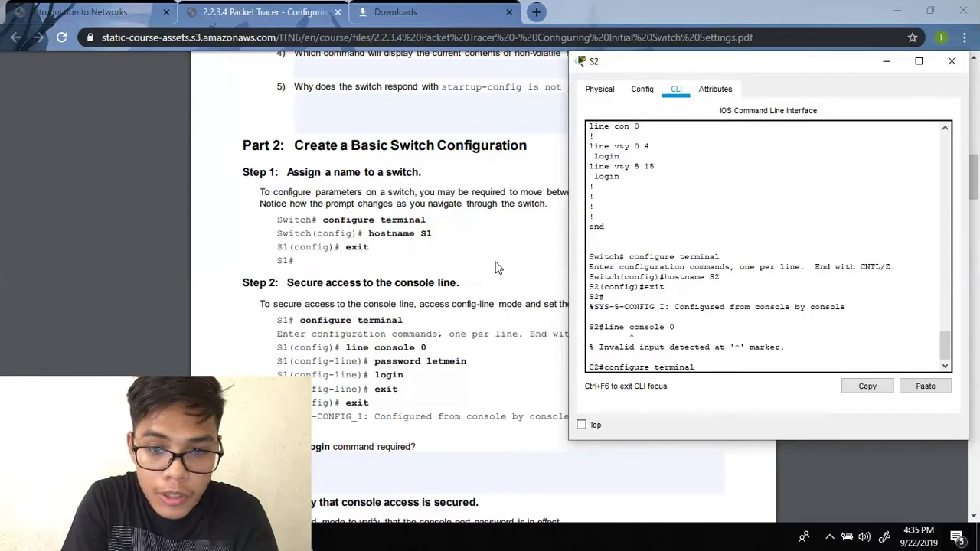
key("Return")
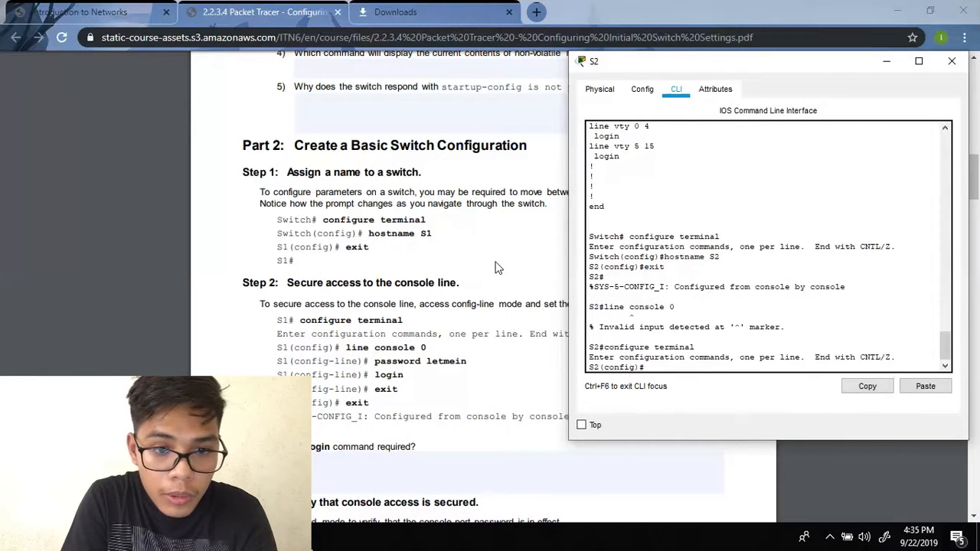
type("line co")
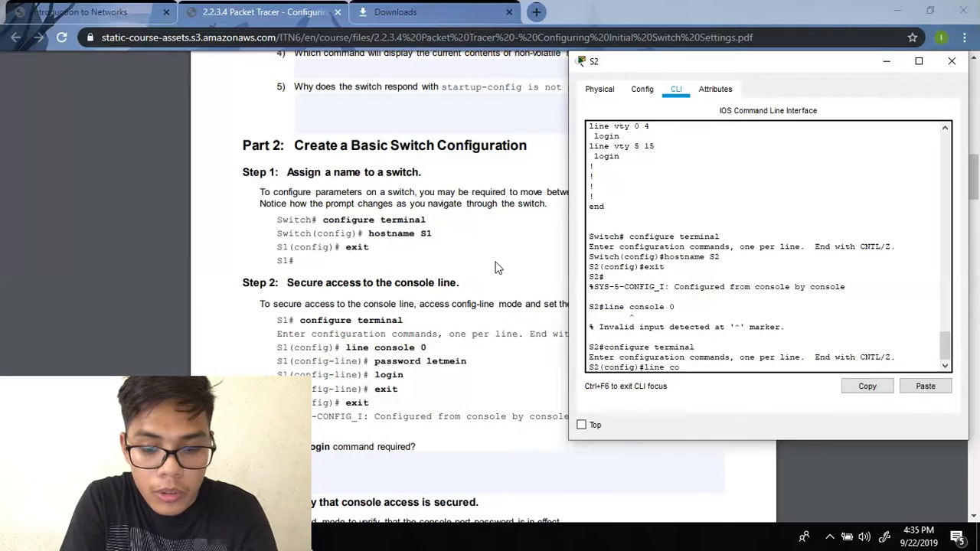
type("nsole 0")
key("Return")
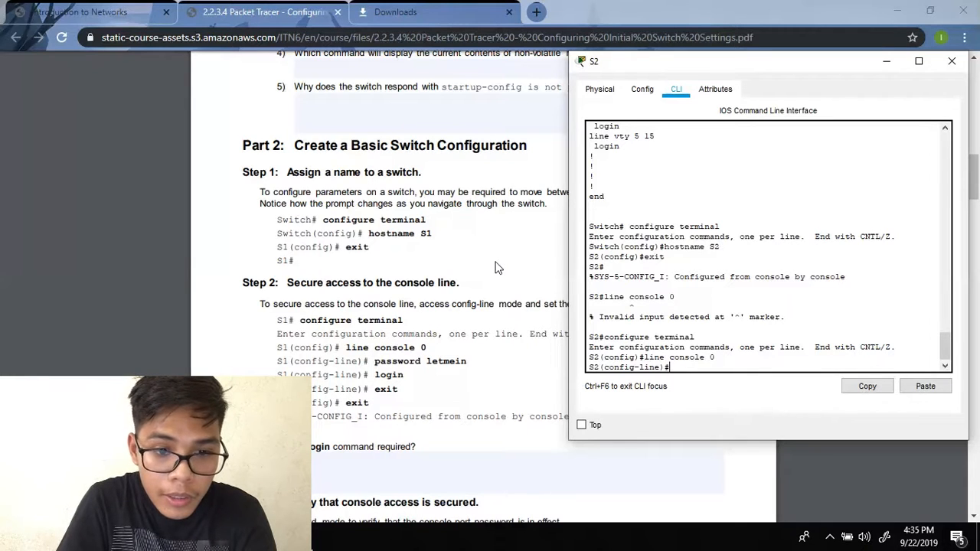
- Give the console line the lab password, require login, and exit back to S2#
type("pass")
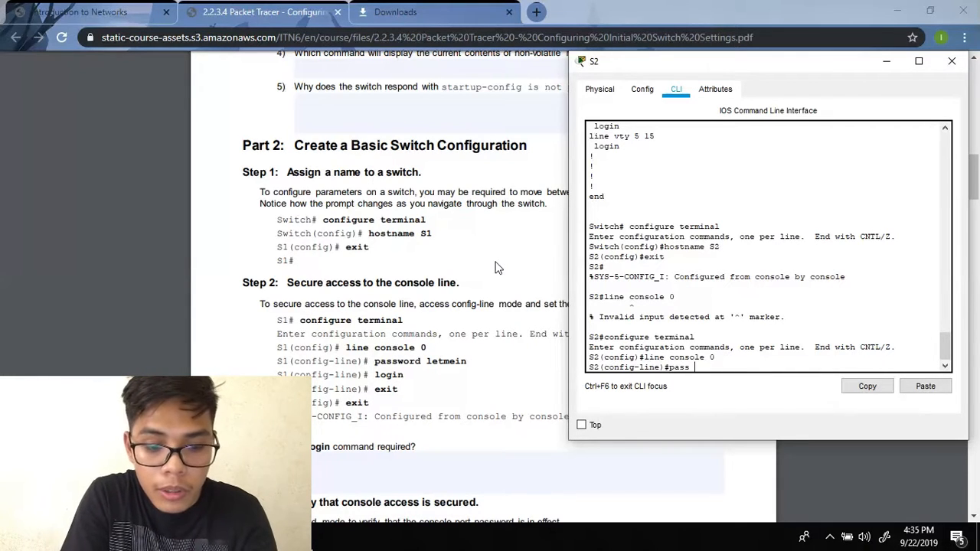
type("word letmein")
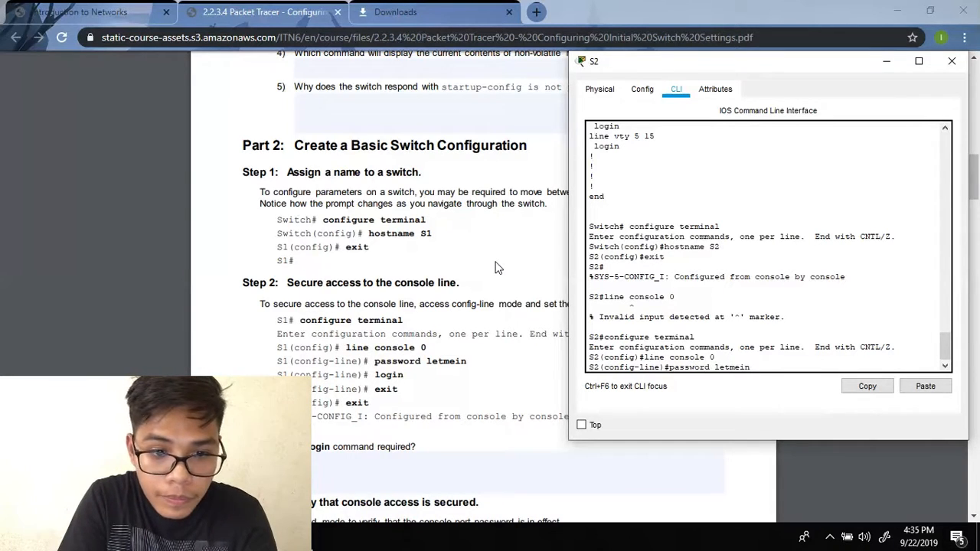
key("Return")
type("login")
key("Return")
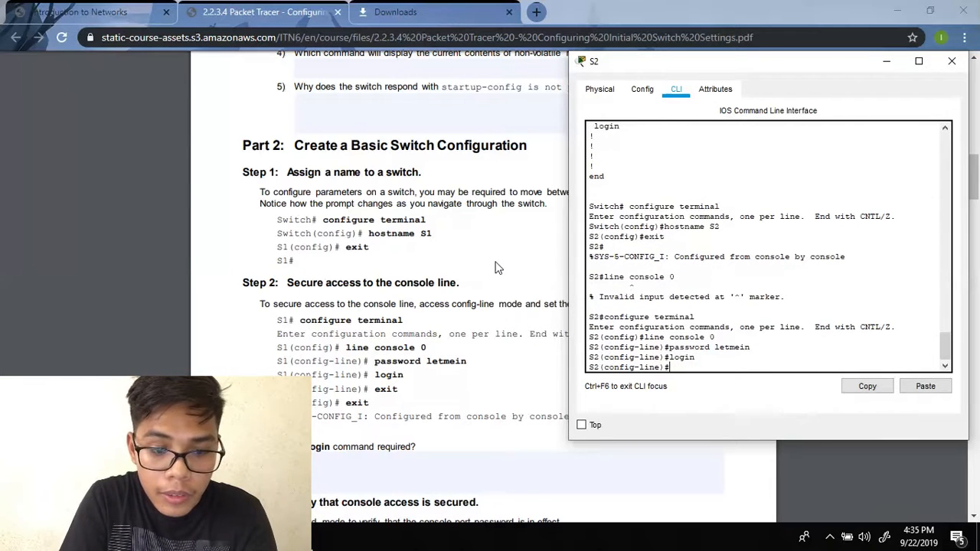
type("exit")
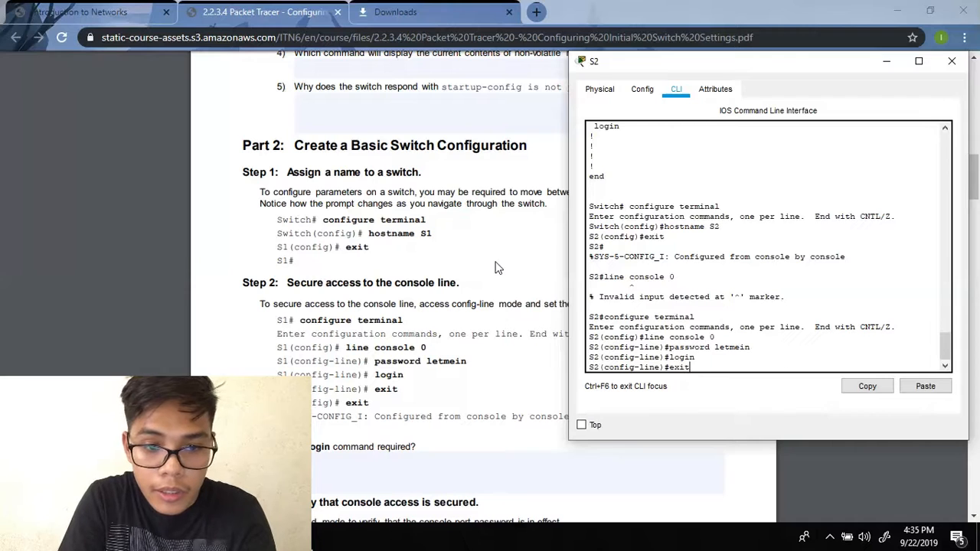
key("Return")
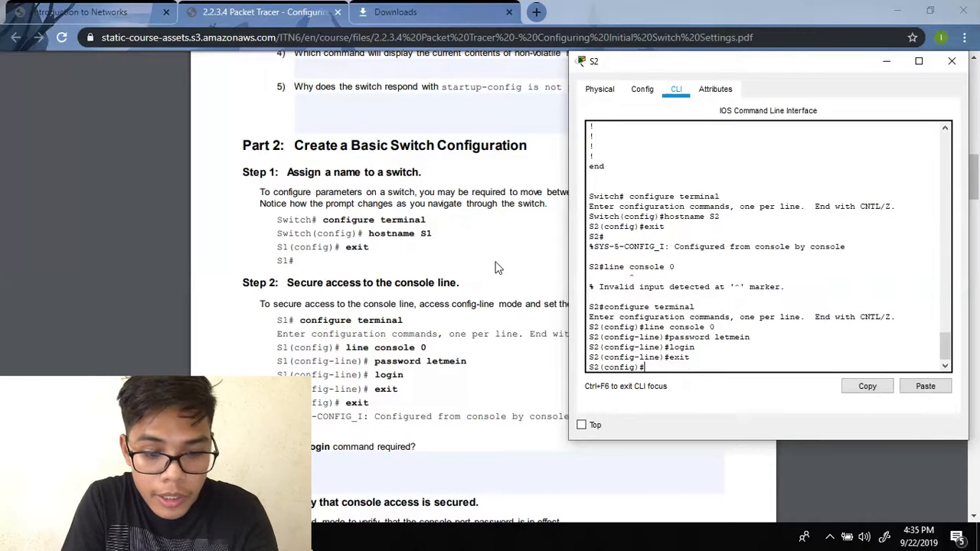
type("exit")
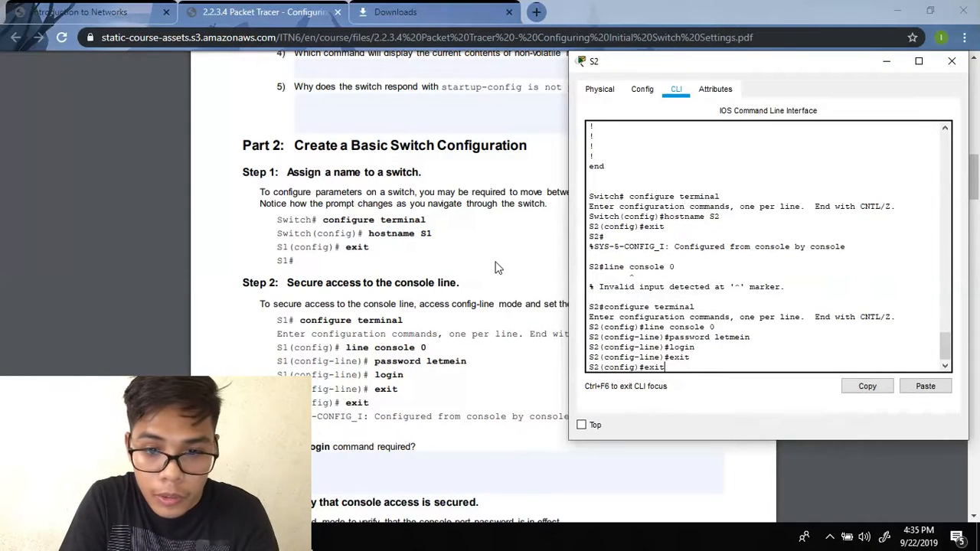
key("Return")
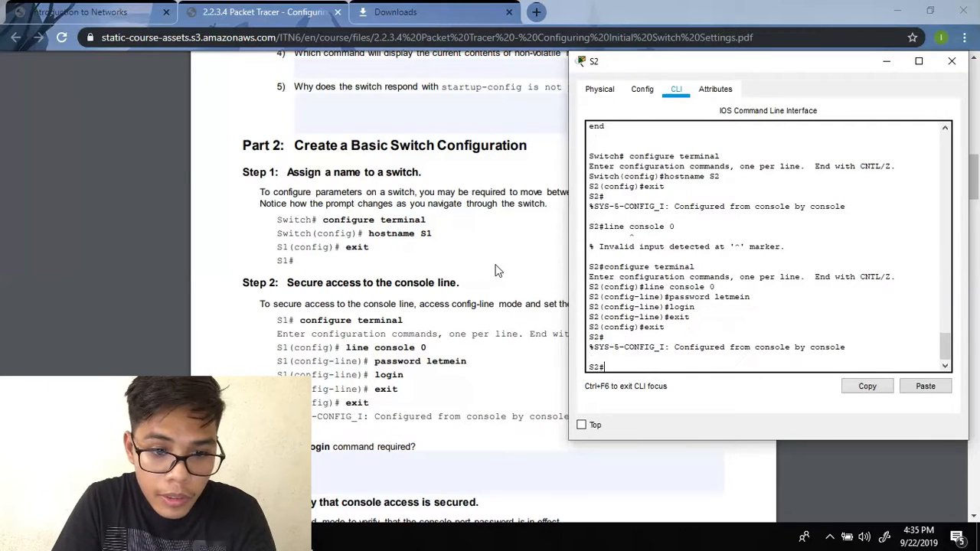
scroll(494, 267, "down", 3)
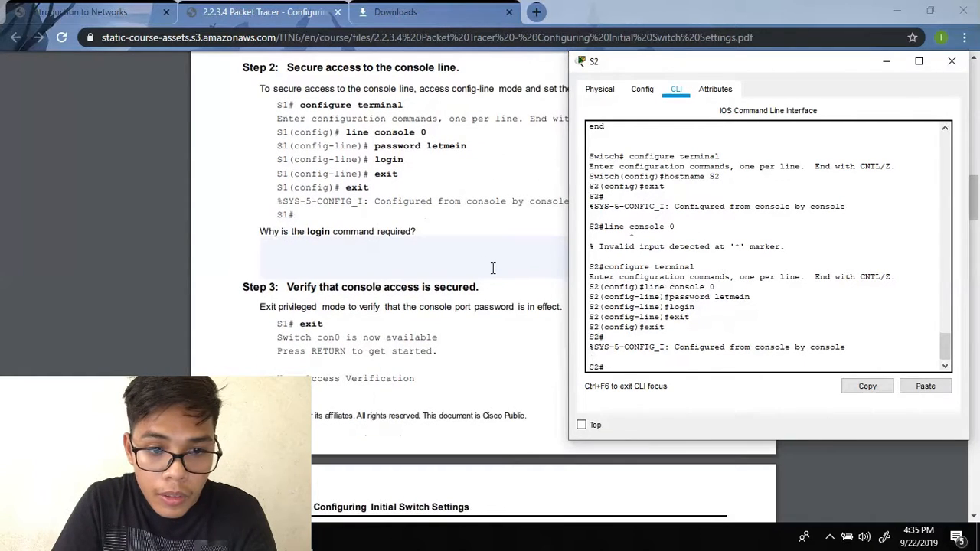
- Log out of S2 and log back in with the console password to reach S2>
scroll(493, 267, "down", 1)
type("exit")
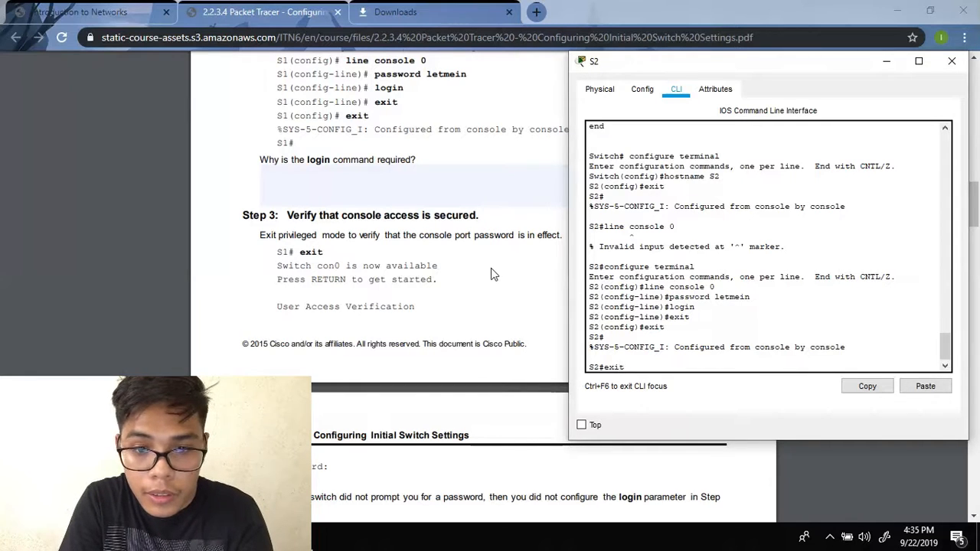
key("Return")
key("Return")
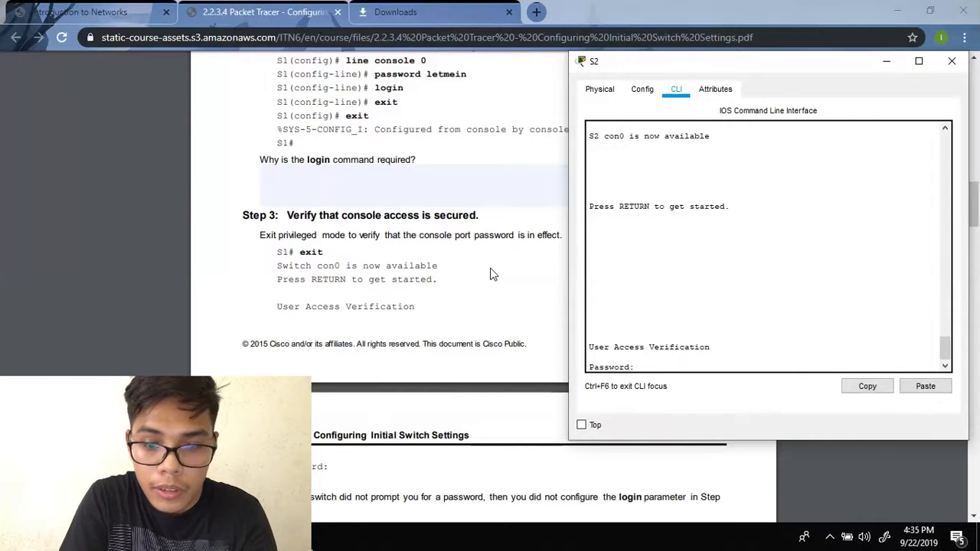
key("Return")
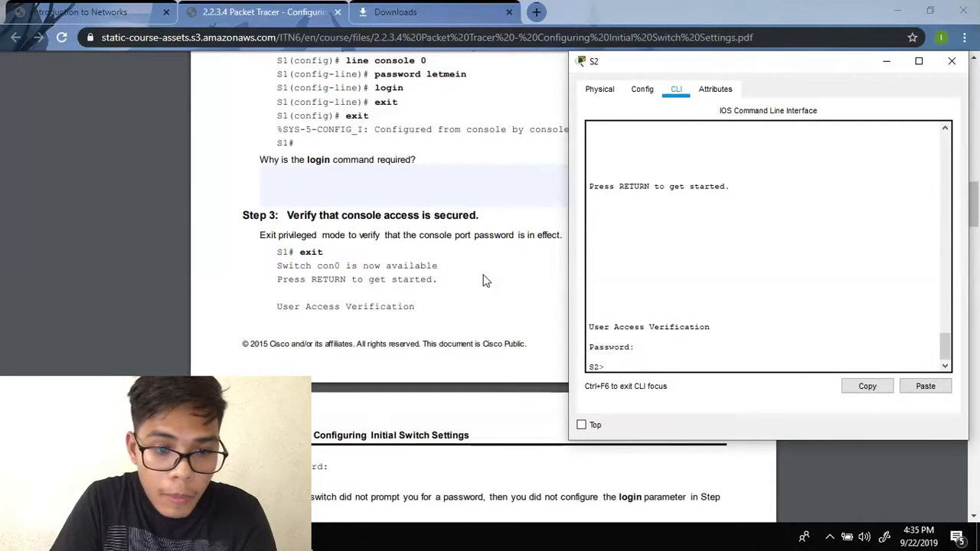
scroll(485, 281, "down", 4)
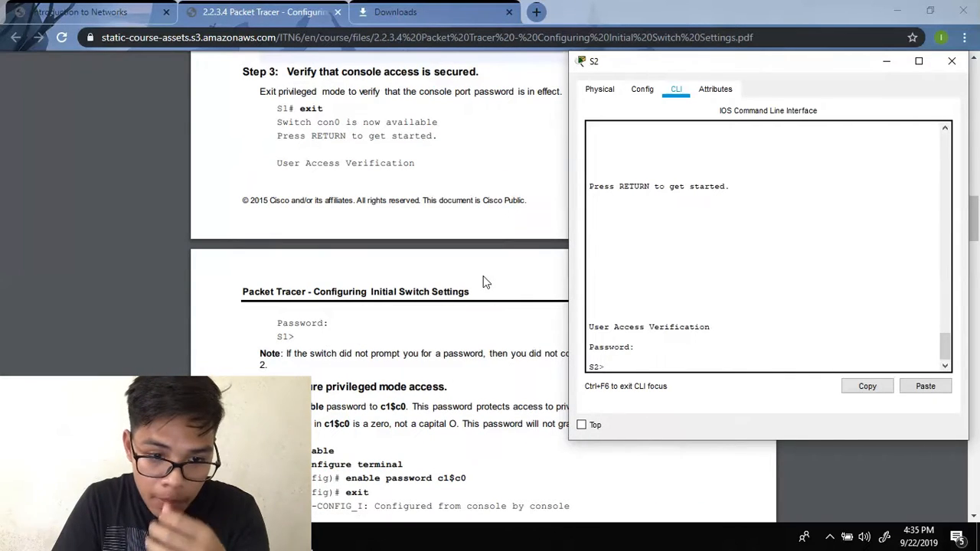
scroll(484, 281, "down", 2)
- Set S2's enable password from global configuration and return to the S2# prompt
type("enable")
key("Return")
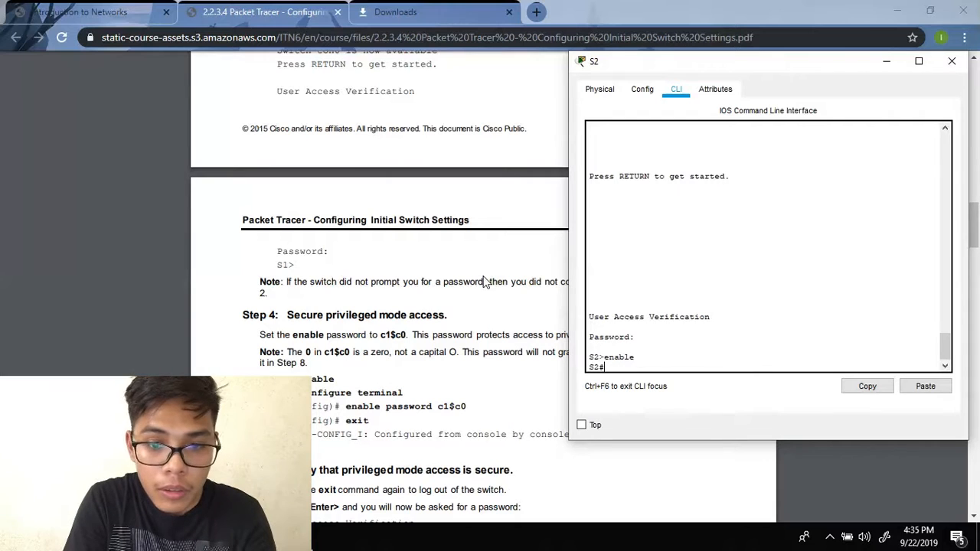
type("co")
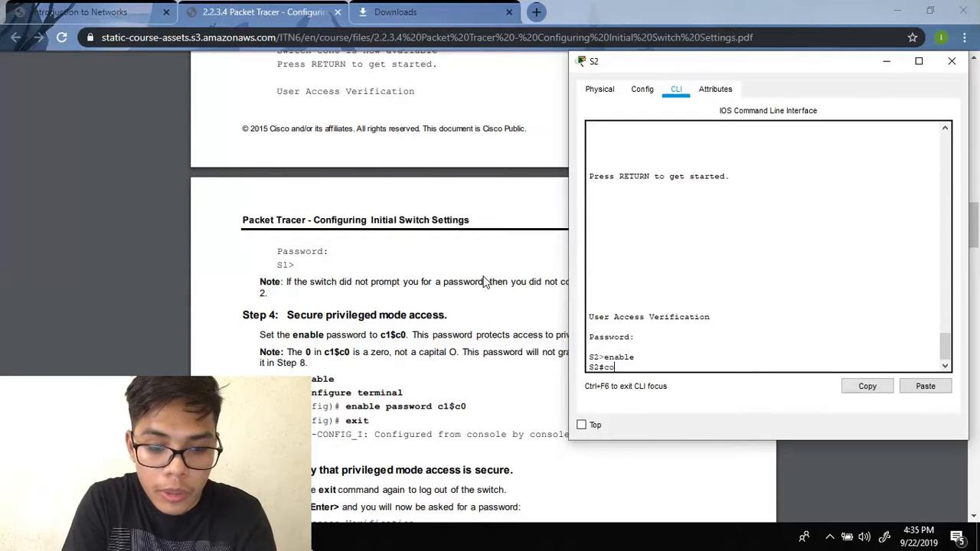
type("nfigure terminal")
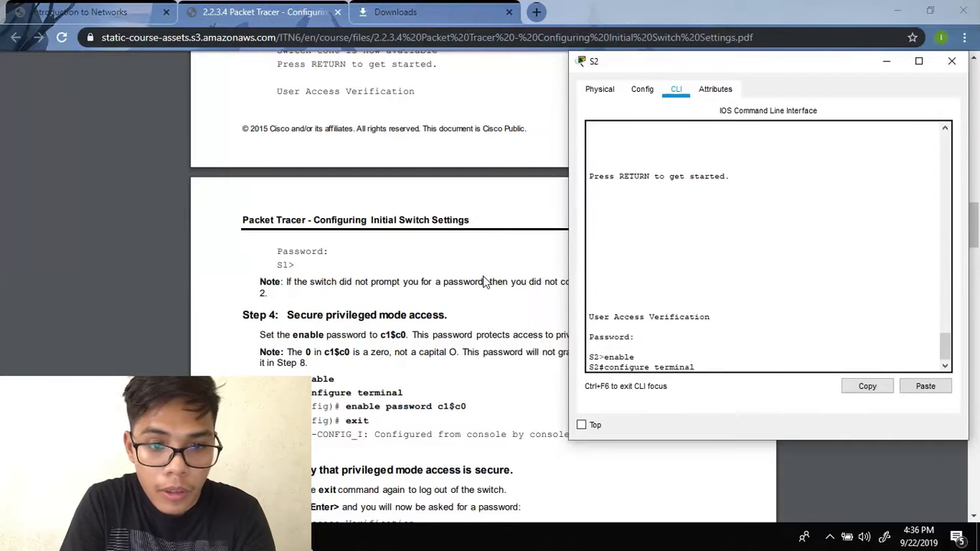
key("Return")
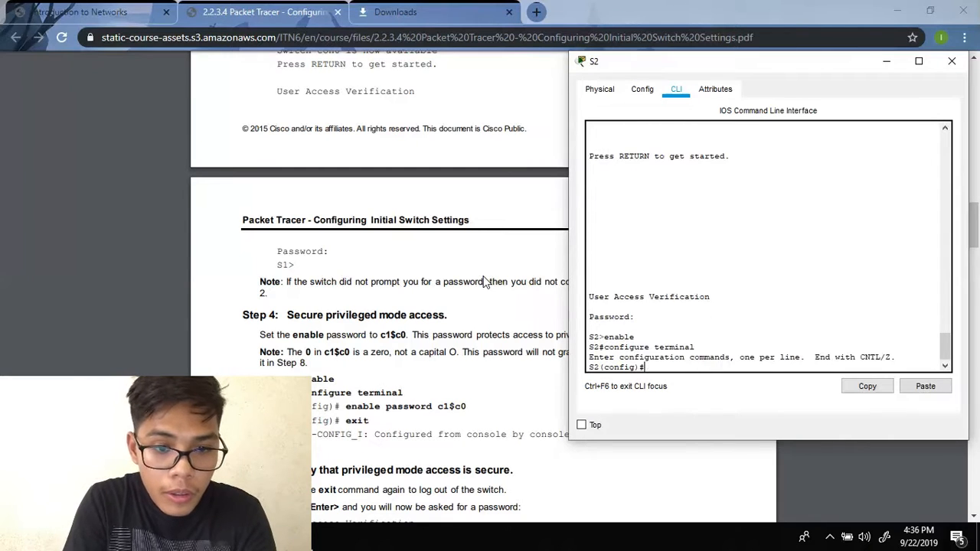
type("enable ")
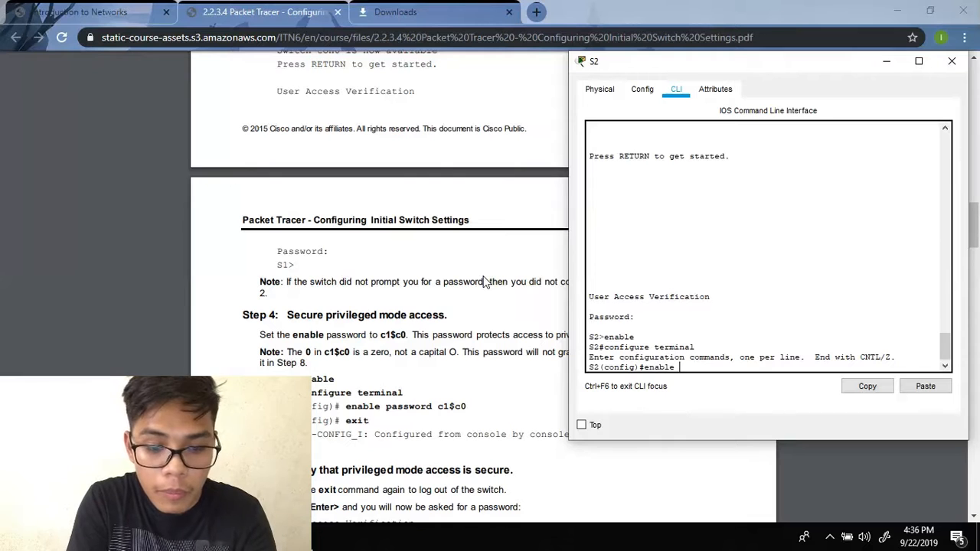
type("password")
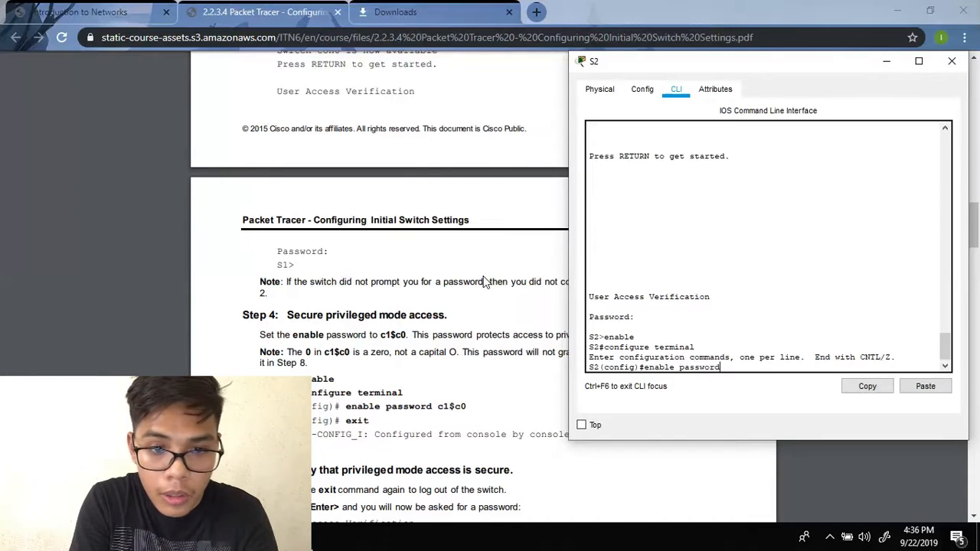
type(" c1")
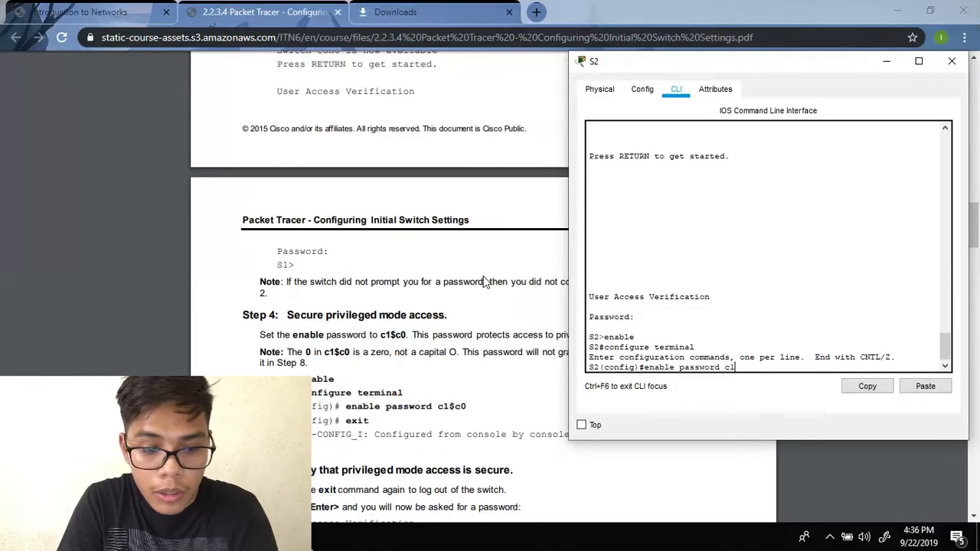
type("$")
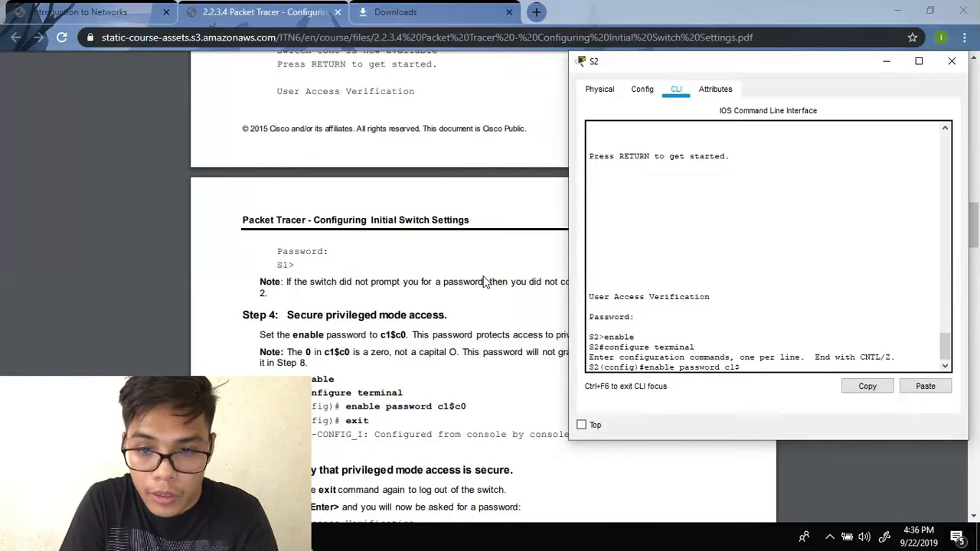
type("c0")
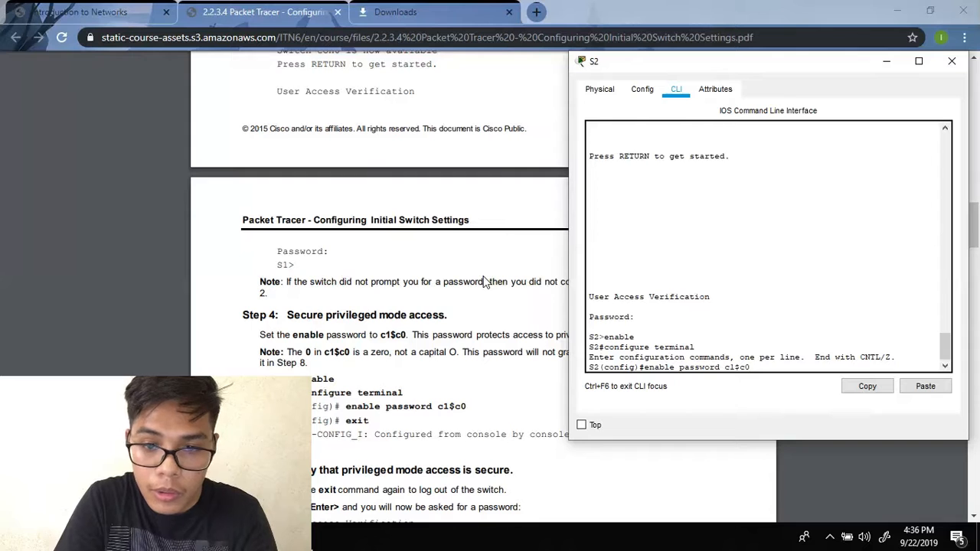
key("Return")
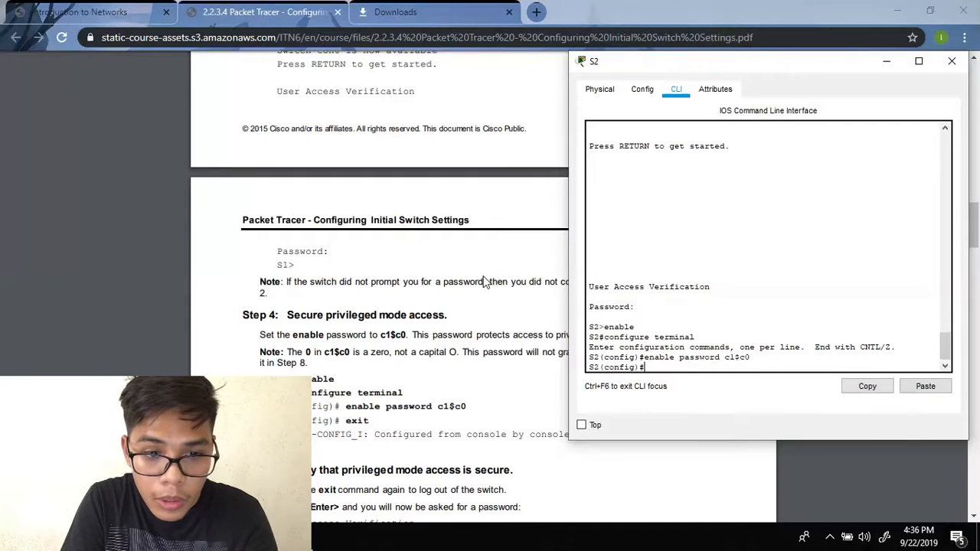
type("exit")
key("Return")
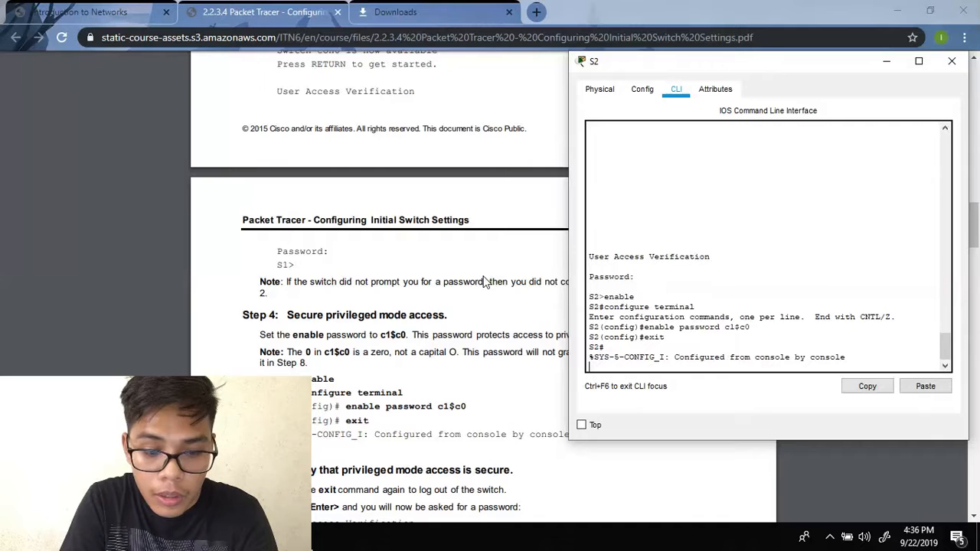
type("e")
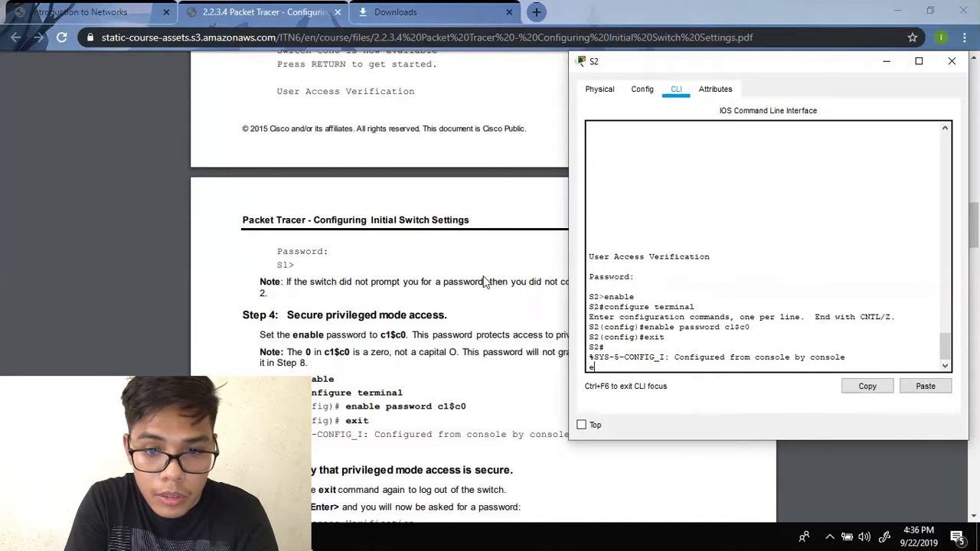
key("Return")
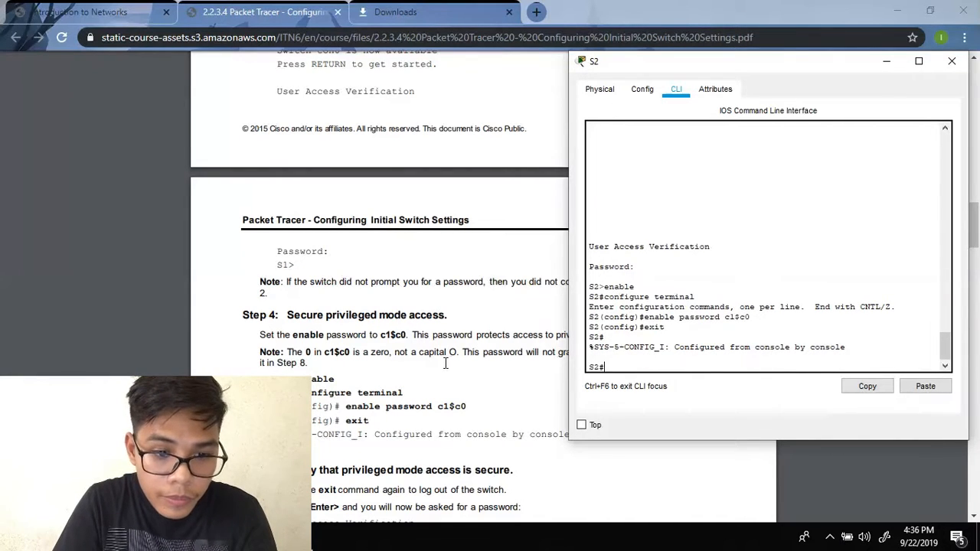
scroll(444, 363, "down", 2)
- Configure S2's enable secret with the lab password via config t, then exit to S2#
scroll(463, 354, "down", 1)
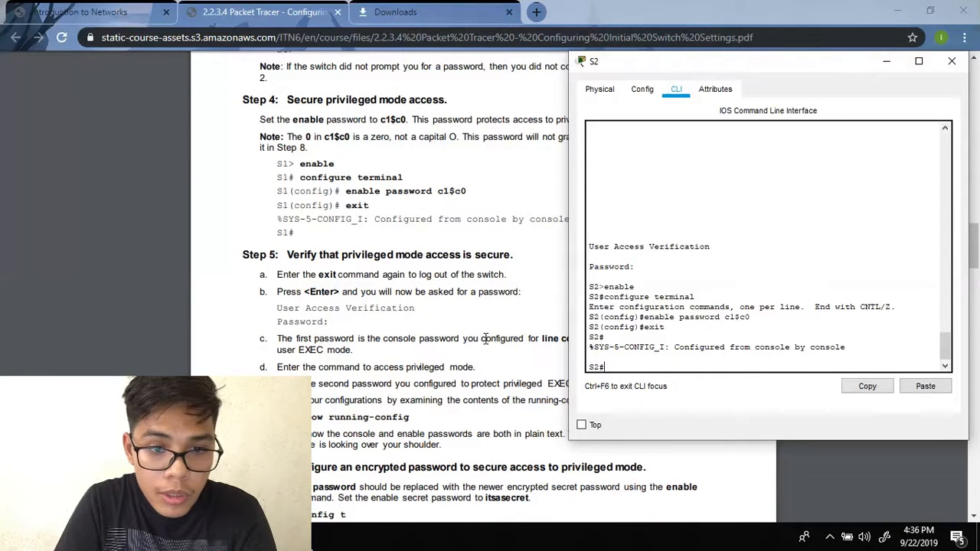
key("Return")
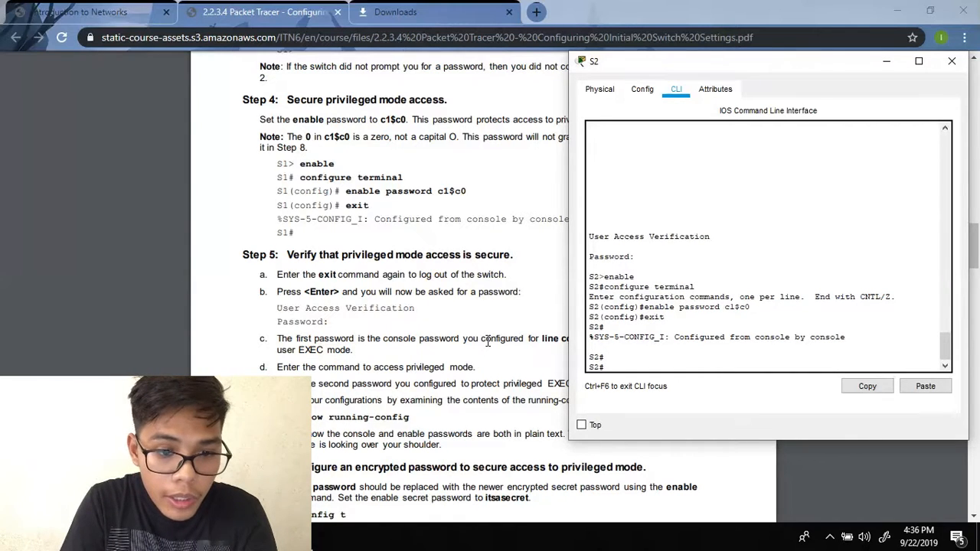
scroll(475, 341, "down", 5)
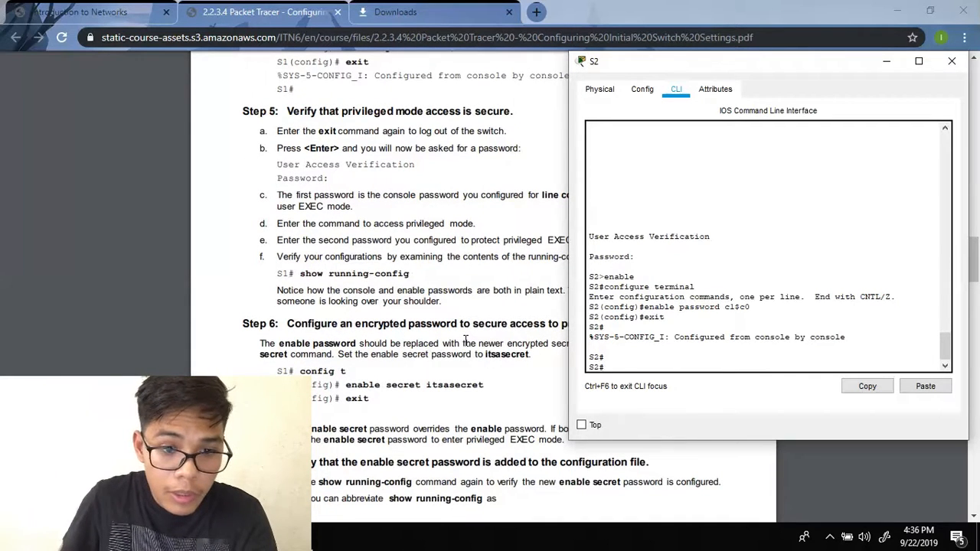
type("con")
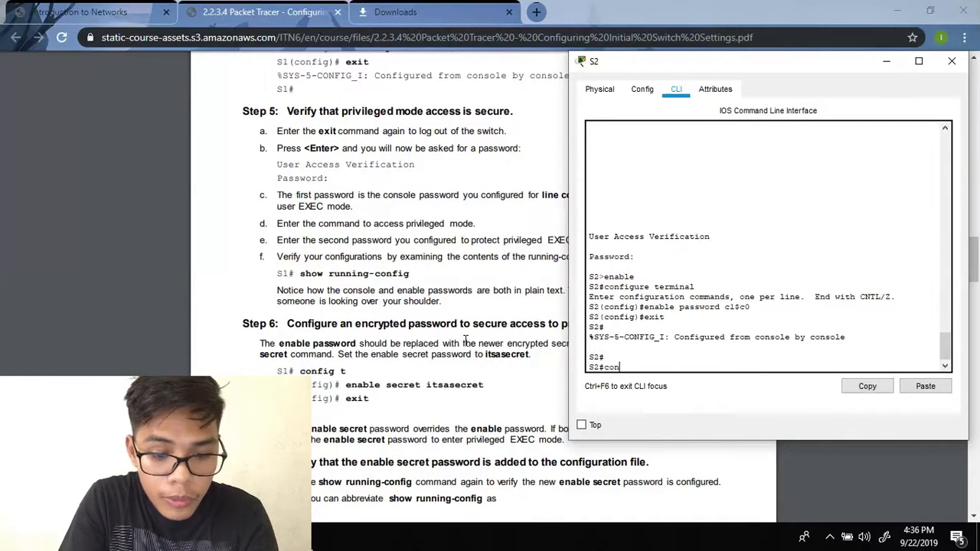
type("fig")
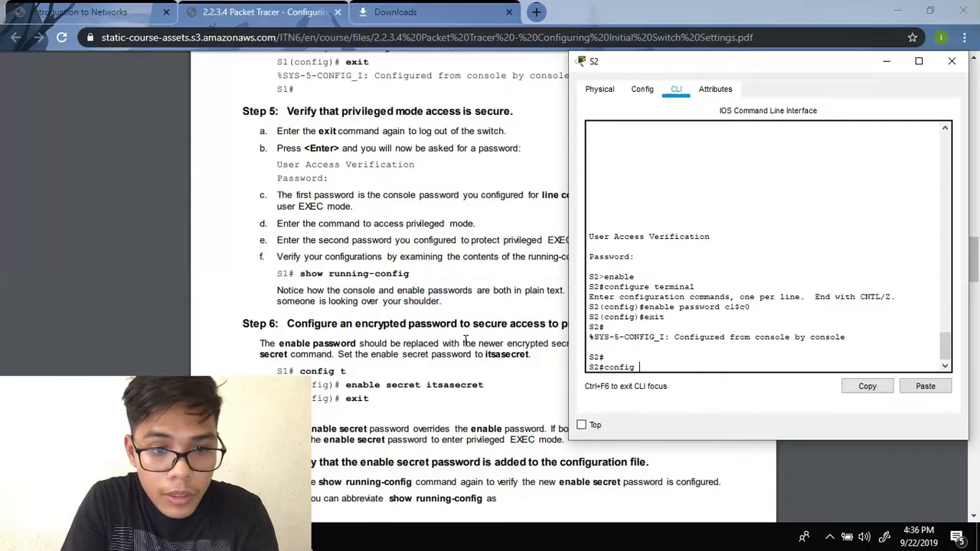
type(" t")
key("Return")
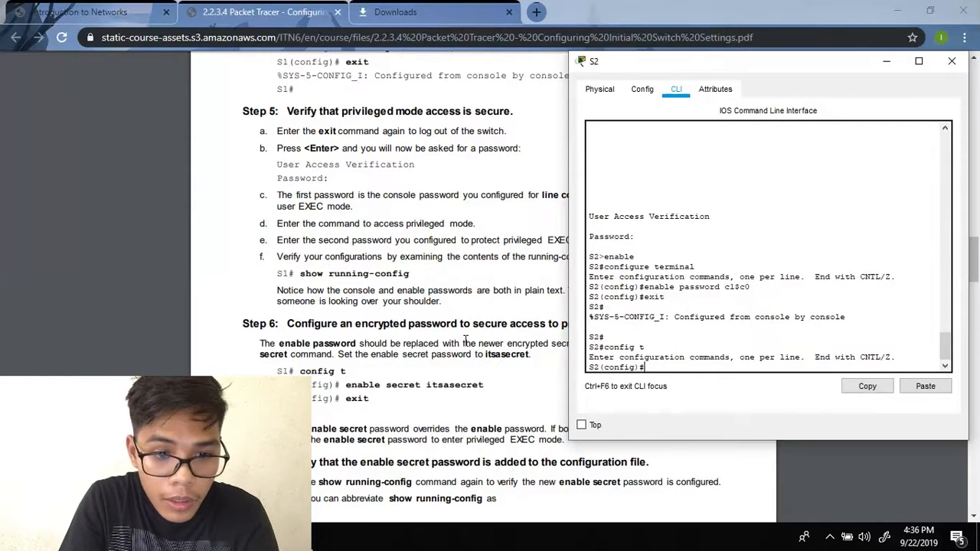
type("ena")
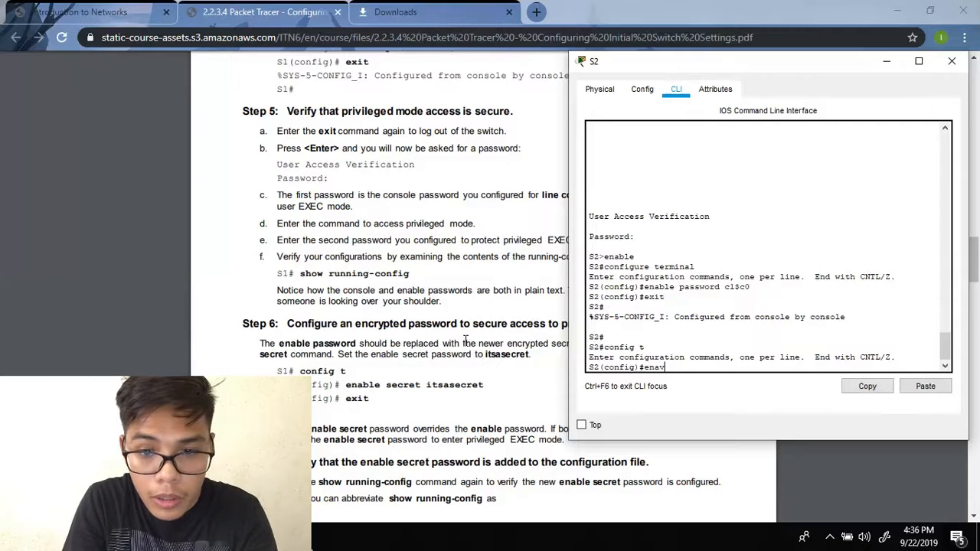
type("ble secret")
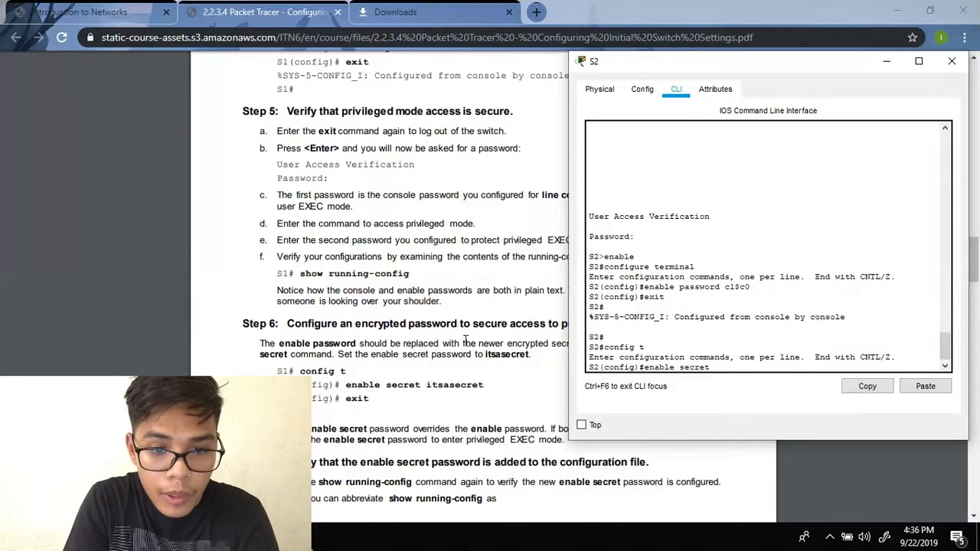
type(" it")
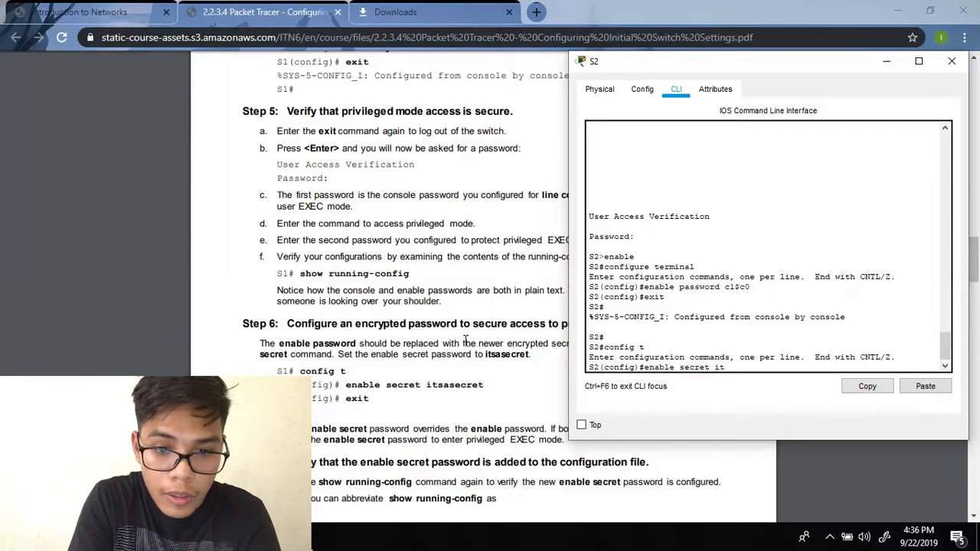
type("sasecret")
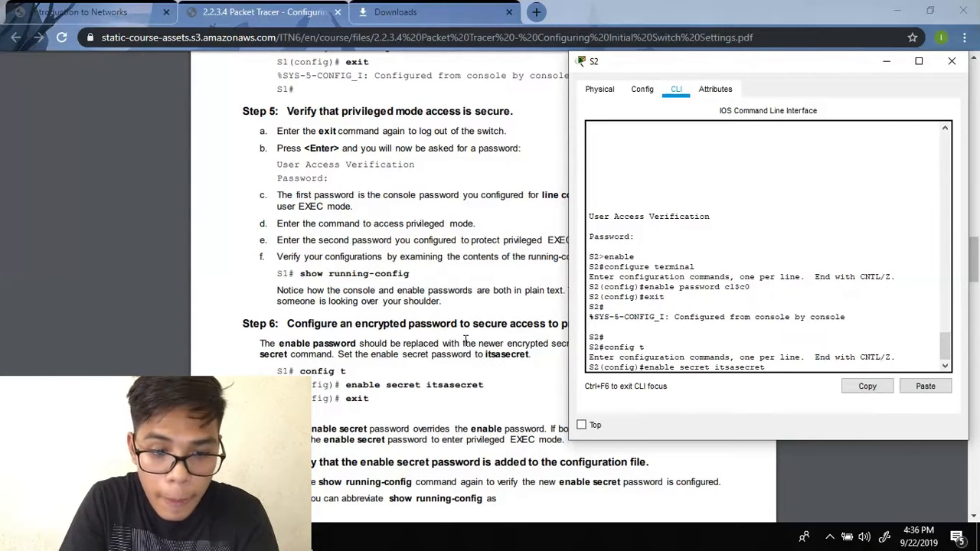
key("Return")
type("exit")
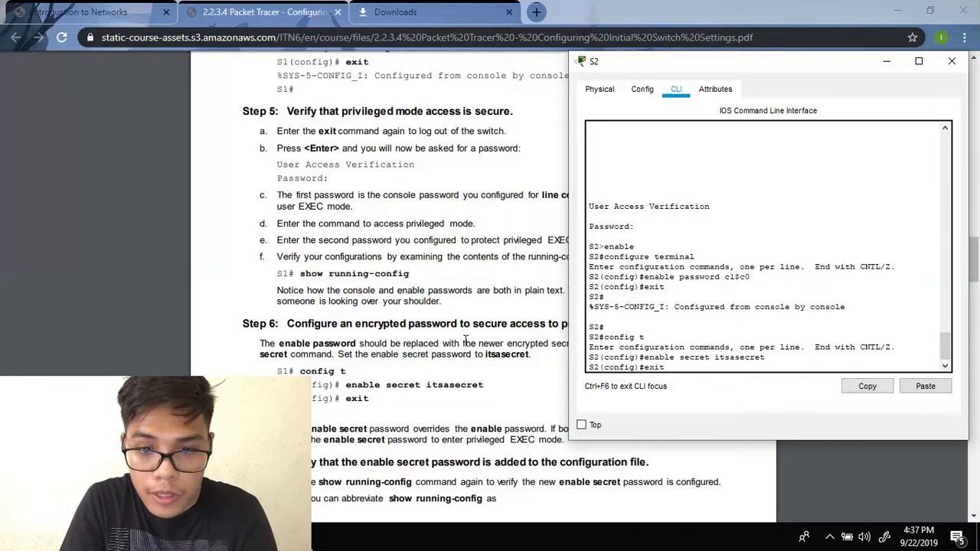
key("Return")
key("Return")
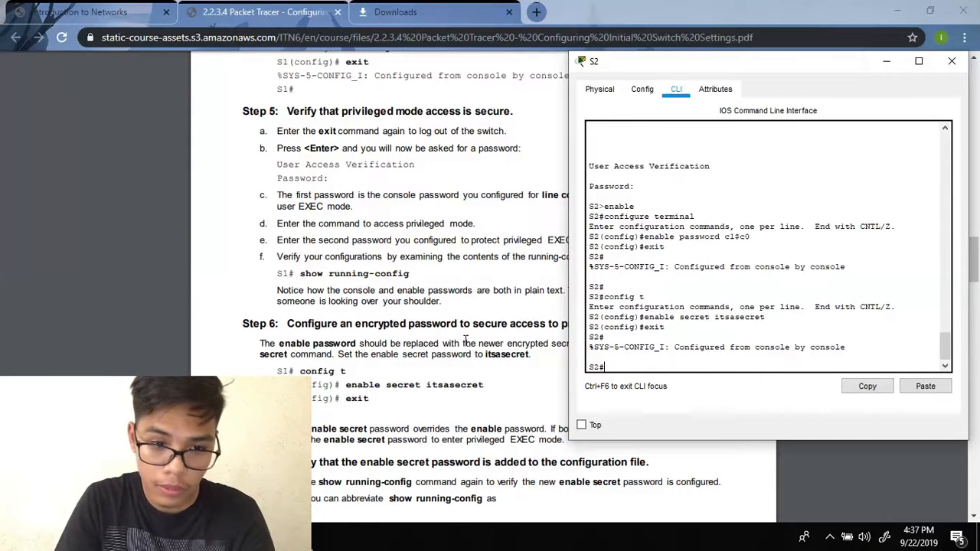
scroll(443, 345, "down", 1)
scroll(443, 345, "down", 3)
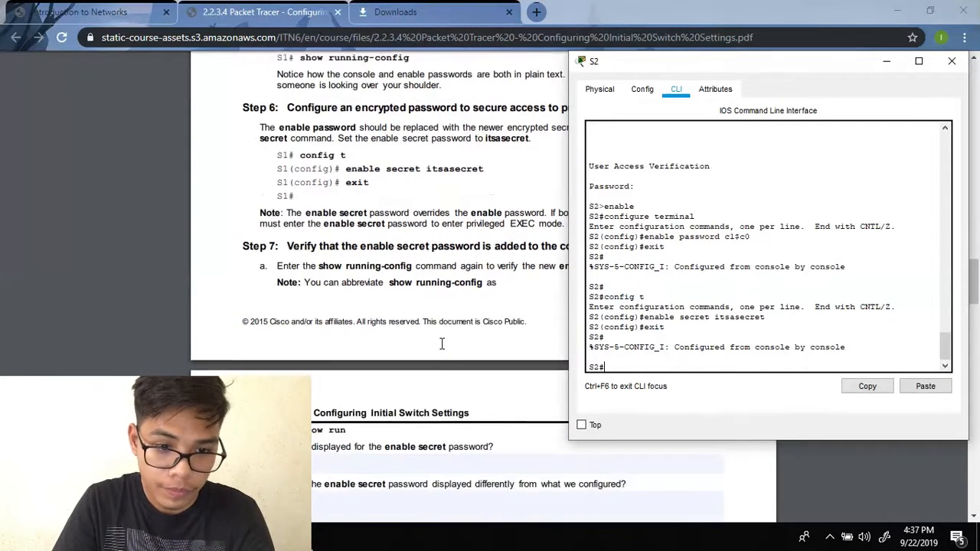
scroll(442, 341, "down", 1)
- Run show run on S2 and page through the full listing to the console and vty line settings
type("show run")
key("Return")
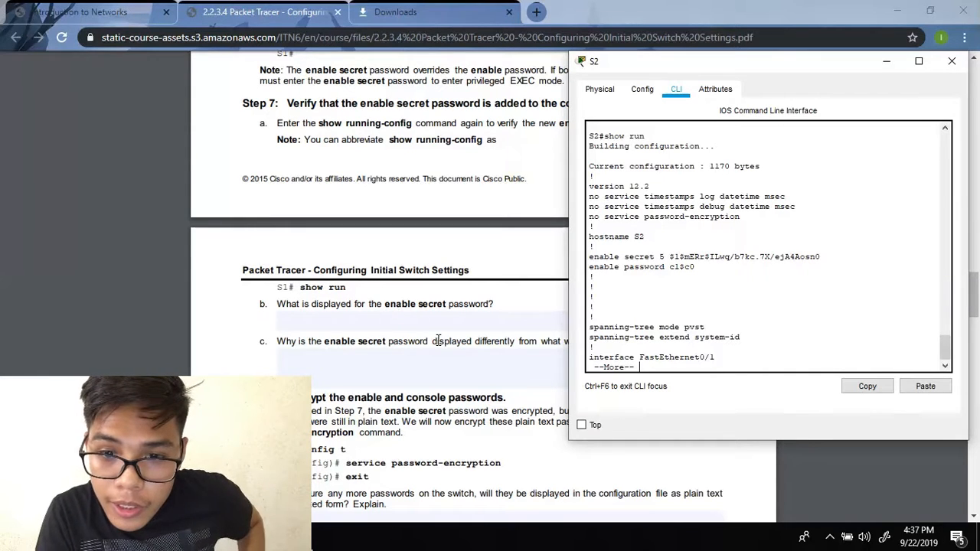
key("Return")
key("Return")
key("Return")
key("Return")
key("Return")
key("Return")
key("Return")
key("Return")
key("Return")
key("Return")
key("Return")
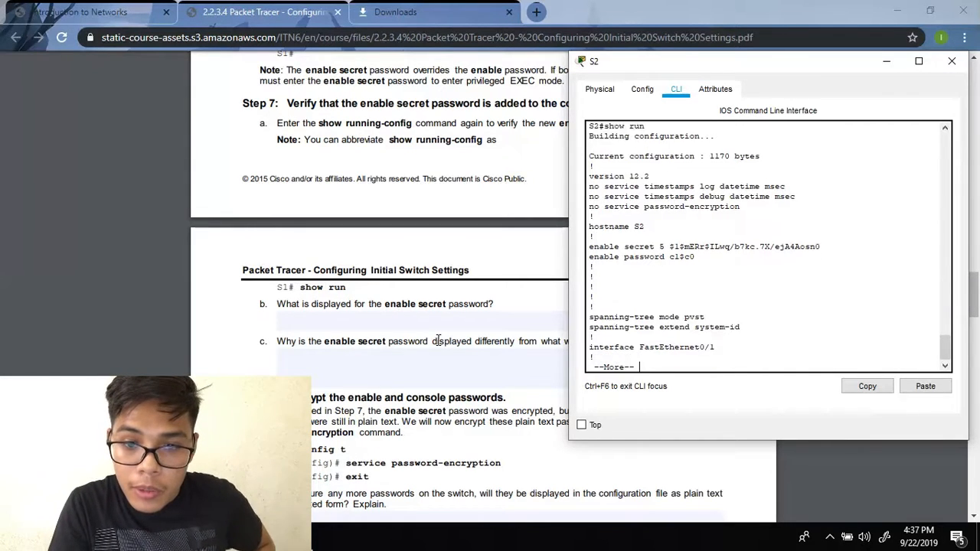
key("Return")
key("Return")
key("Return")
key("Return")
key("Return")
key("Return")
key("Return")
key("Return")
key("Return")
key("Return")
key("Return")
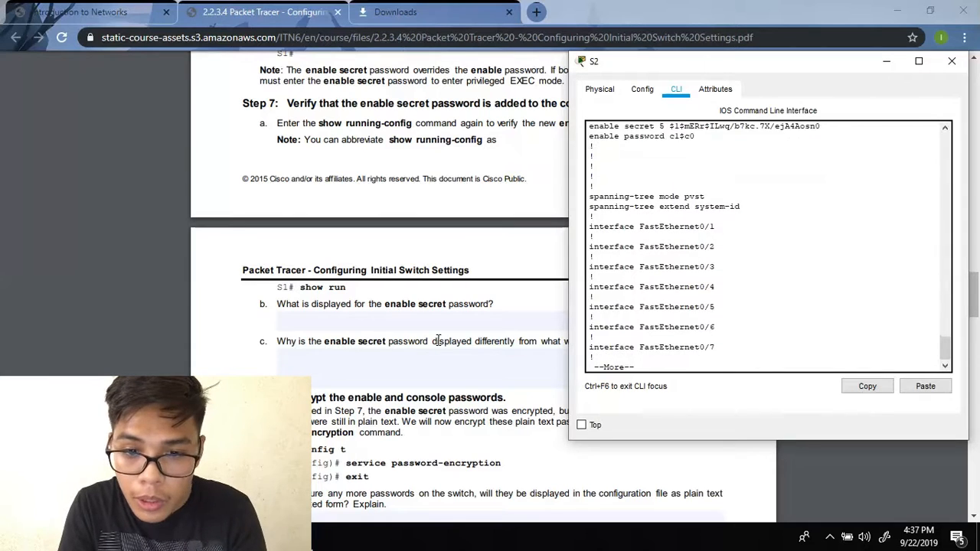
key("Return")
key("Return")
key("Return")
key("Return")
key("Return")
key("Return")
key("Return")
key("Return")
key("Return")
key("Return")
key("Return")
key("Return")
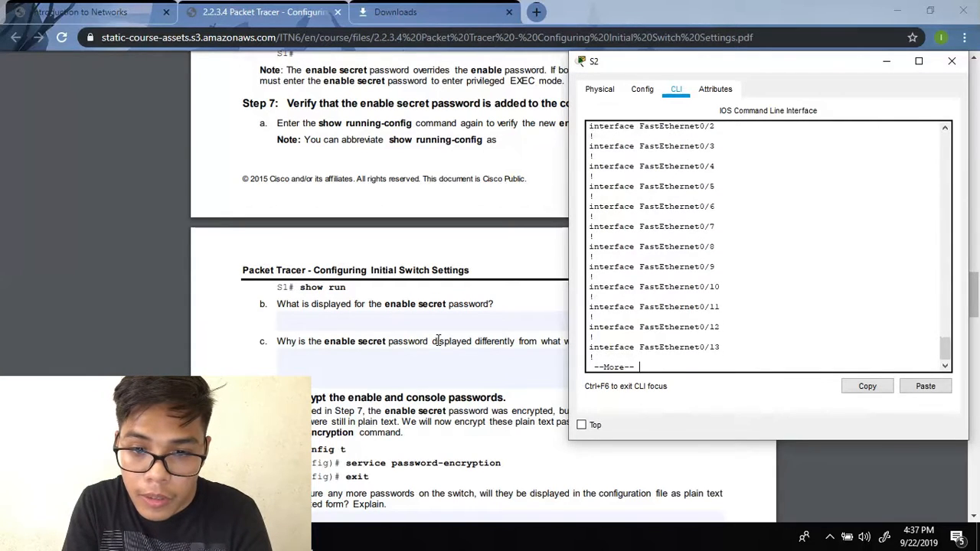
key("Return")
key("Return")
key("Return")
key("Return")
key("Return")
key("Return")
key("Return")
key("Return")
key("Return")
key("Return")
key("Return")
key("Return")
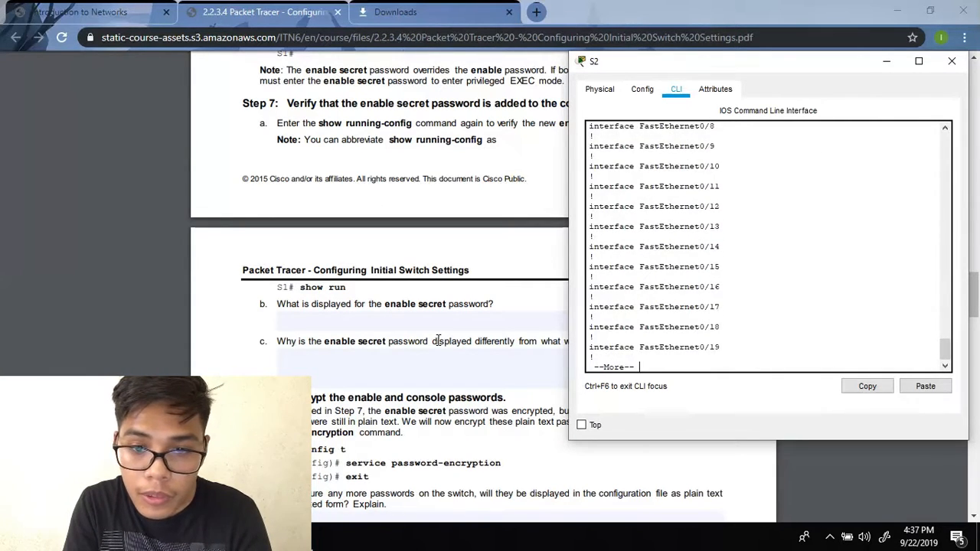
key("Return")
key("Return")
key("Return")
key("Return")
key("Return")
key("Return")
key("Return")
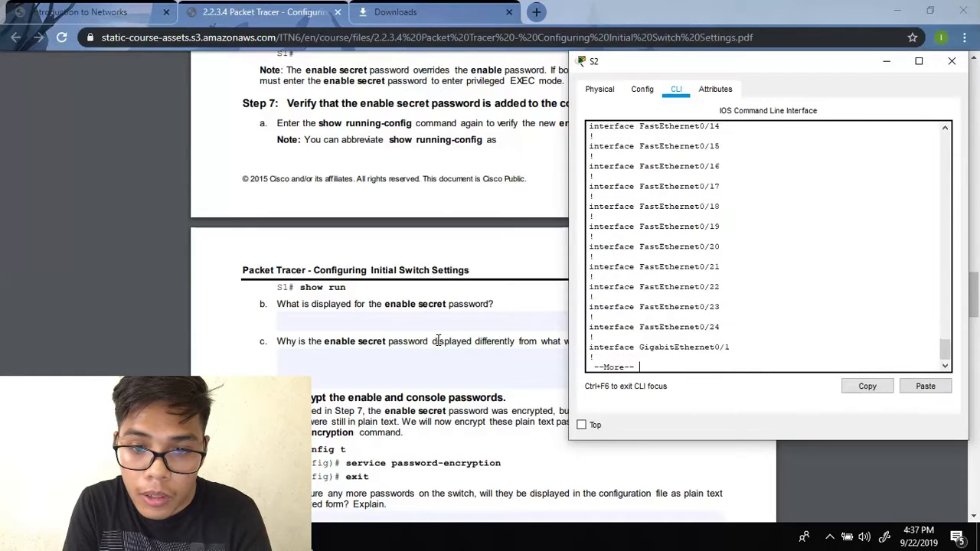
key("Return")
key("Return")
key("Return")
key("Return")
key("Return")
key("Return")
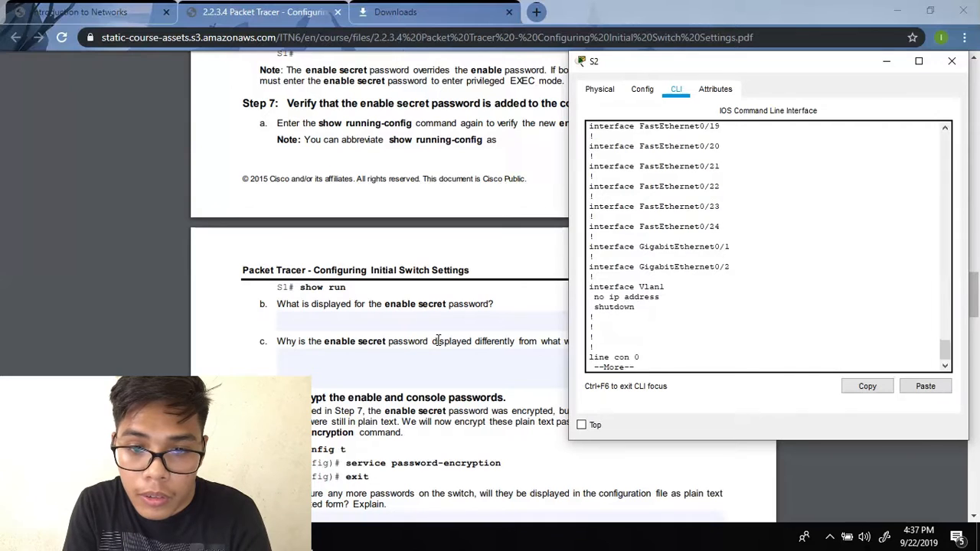
key("Return")
key("Return")
key("Return")
key("Return")
key("Return")
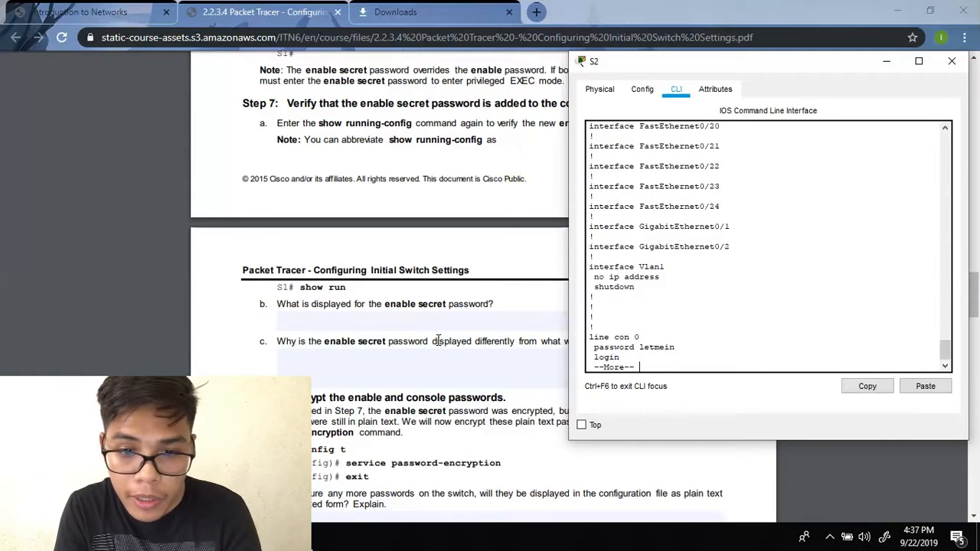
key("Return")
key("Return")
key("Return")
key("Return")
key("Return")
key("Return")
key("Return")
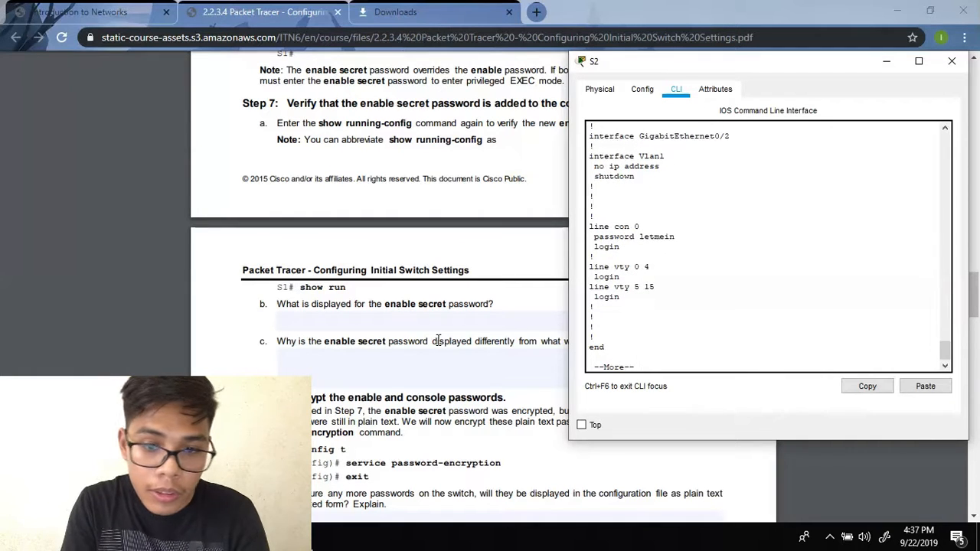
key("Return")
scroll(438, 340, "down", 1)
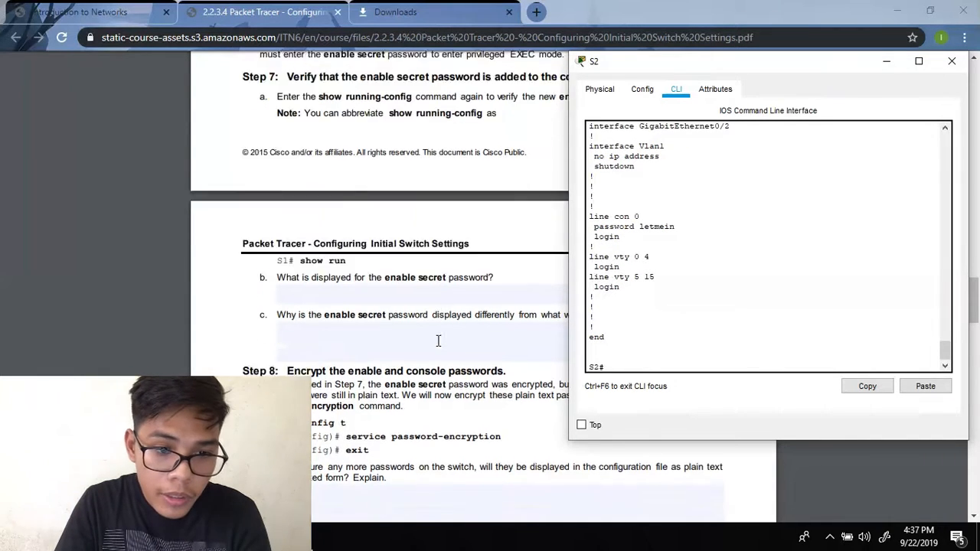
- Enable service password-encryption on S2 from global config mode, then exit to S2#
scroll(438, 340, "down", 1)
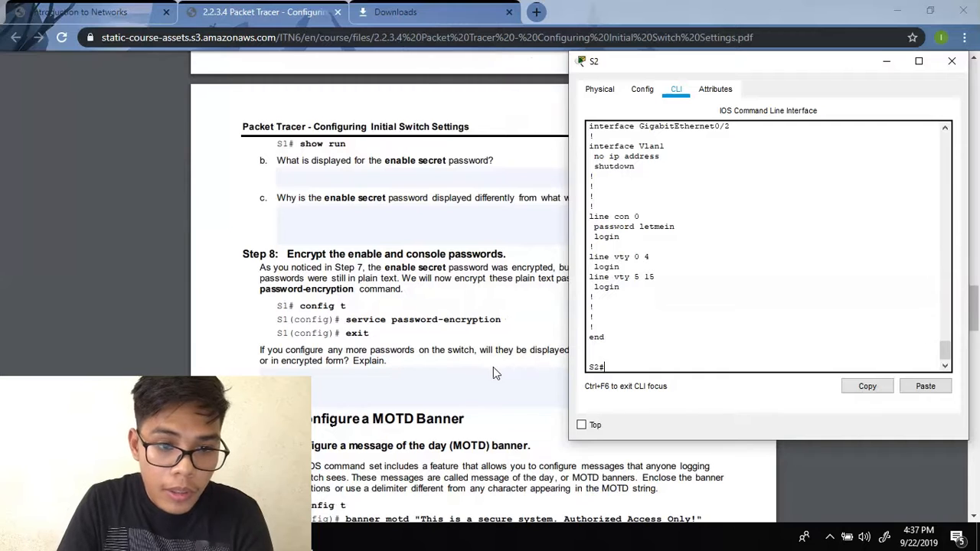
type("confi")
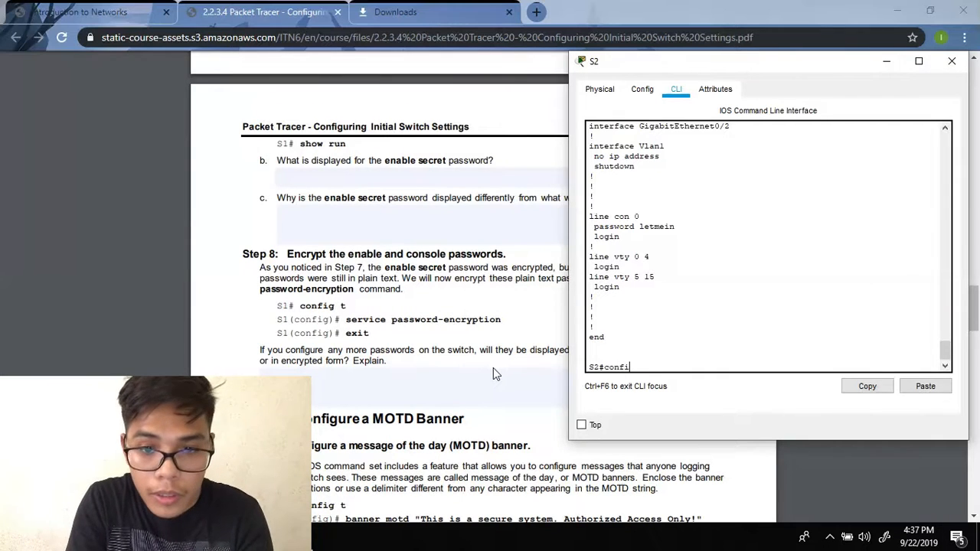
type("g t")
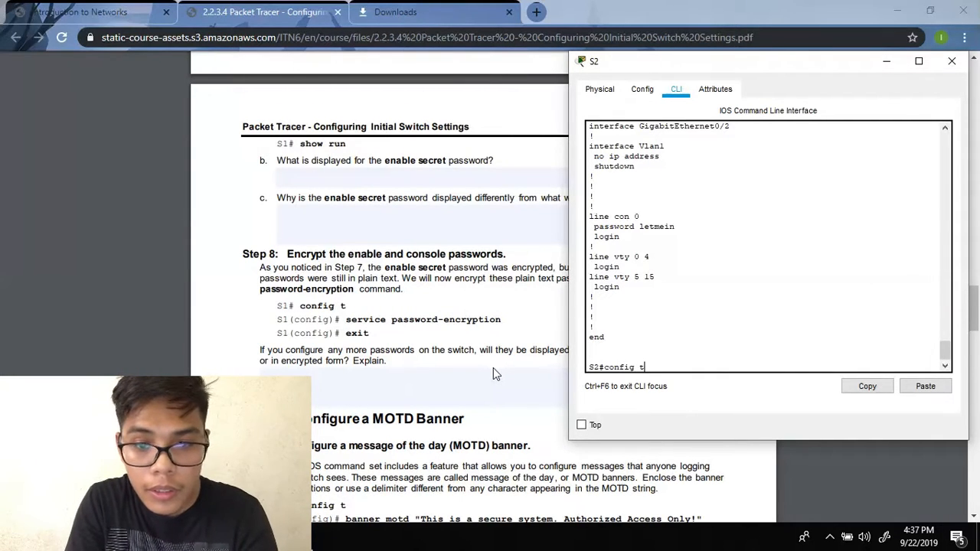
key("Return")
type("servi")
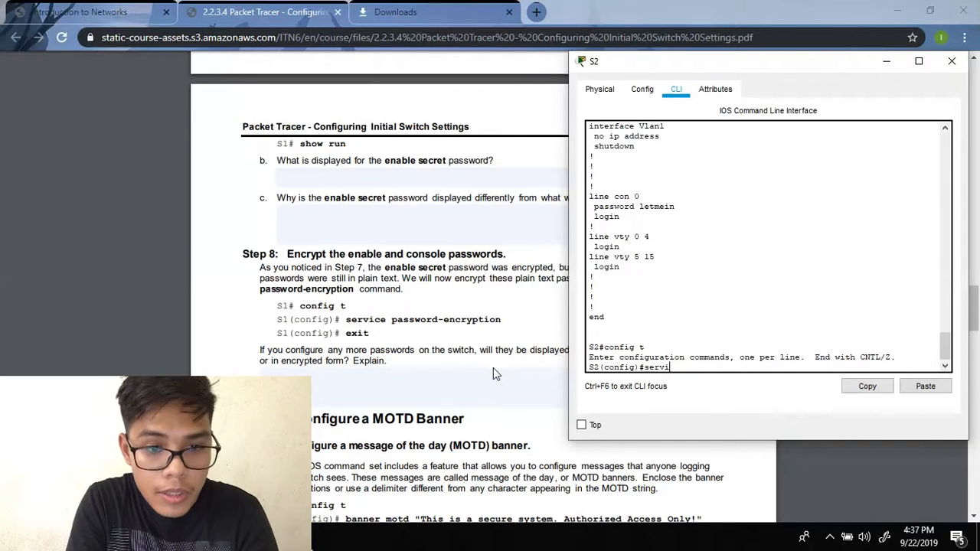
type("ce pass")
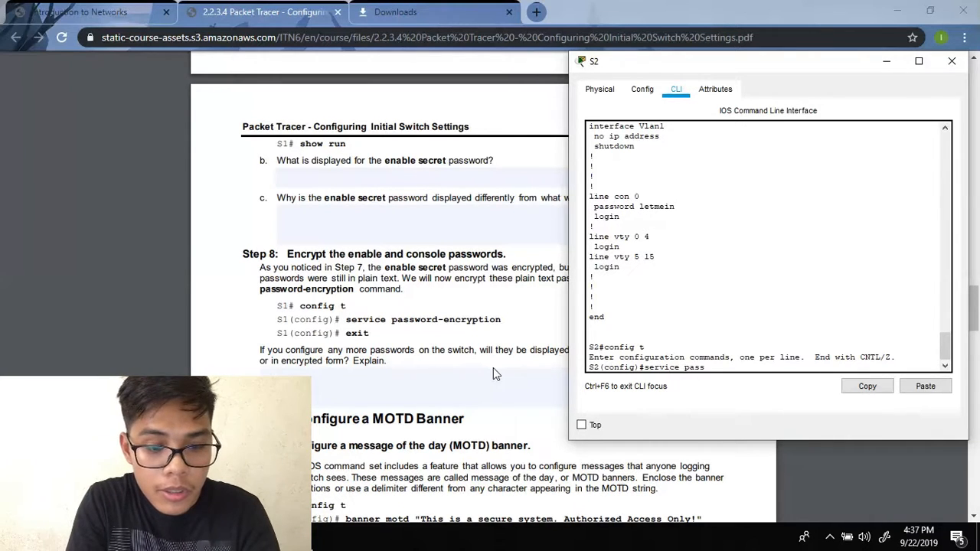
type("word")
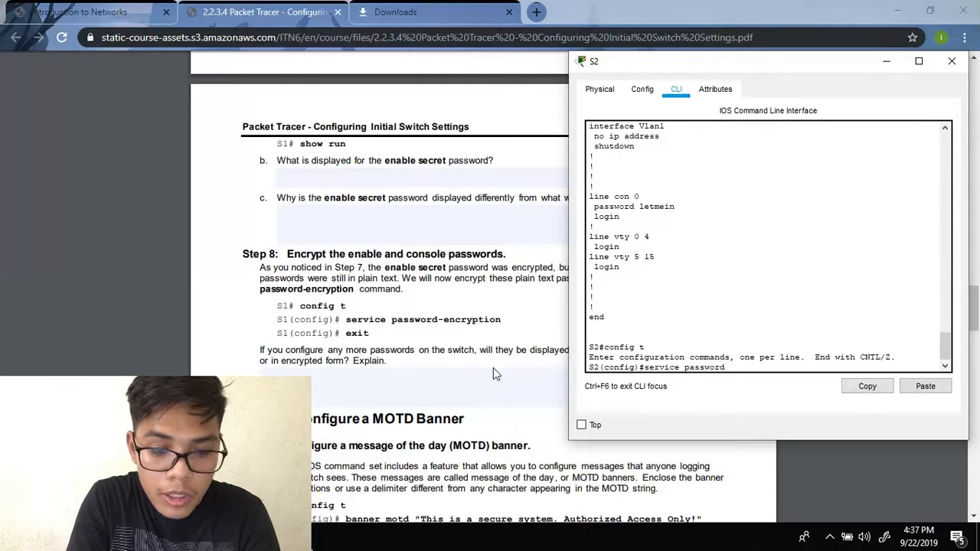
type("-encryption")
key("Return")
type("eixit")
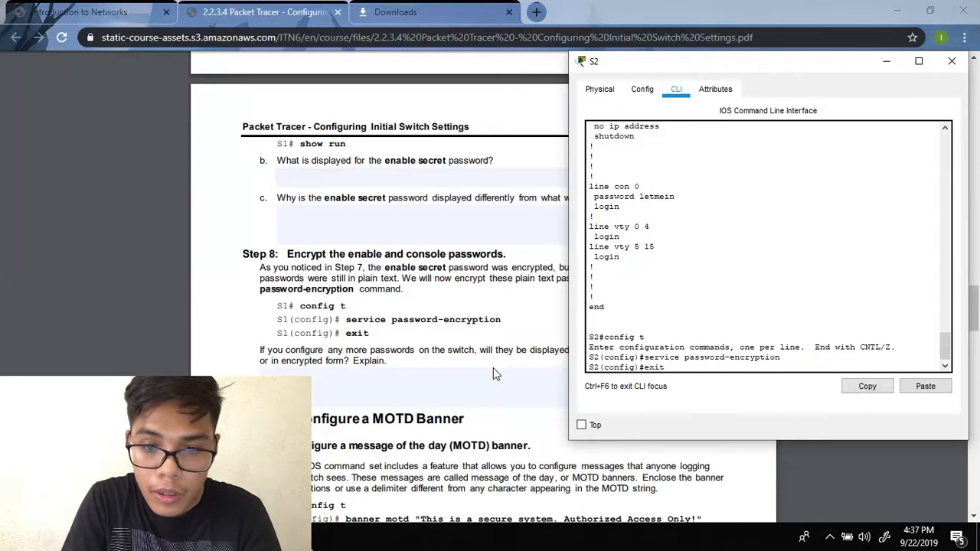
key("Return")
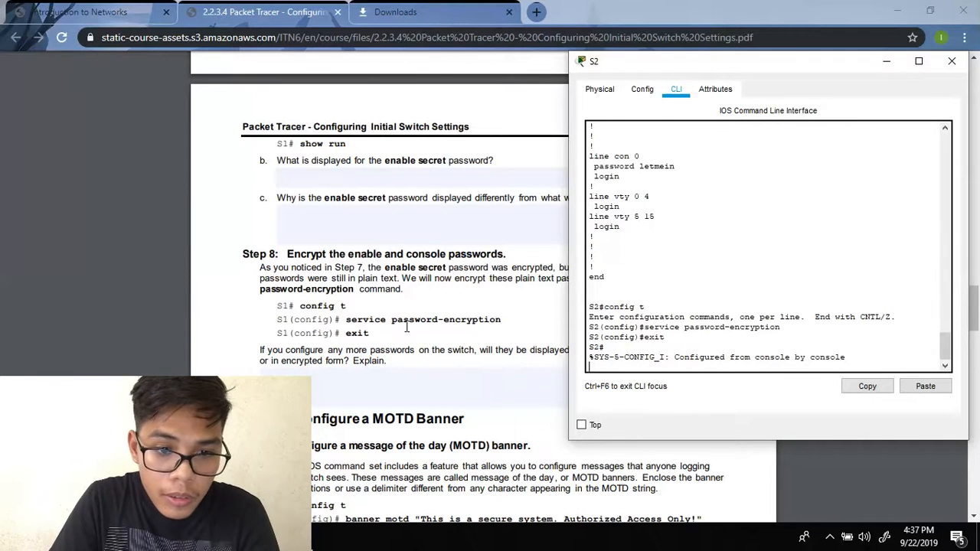
scroll(405, 328, "down", 2)
- Clear the stray input and enter global configuration mode on S2 with config t
scroll(394, 272, "down", 1)
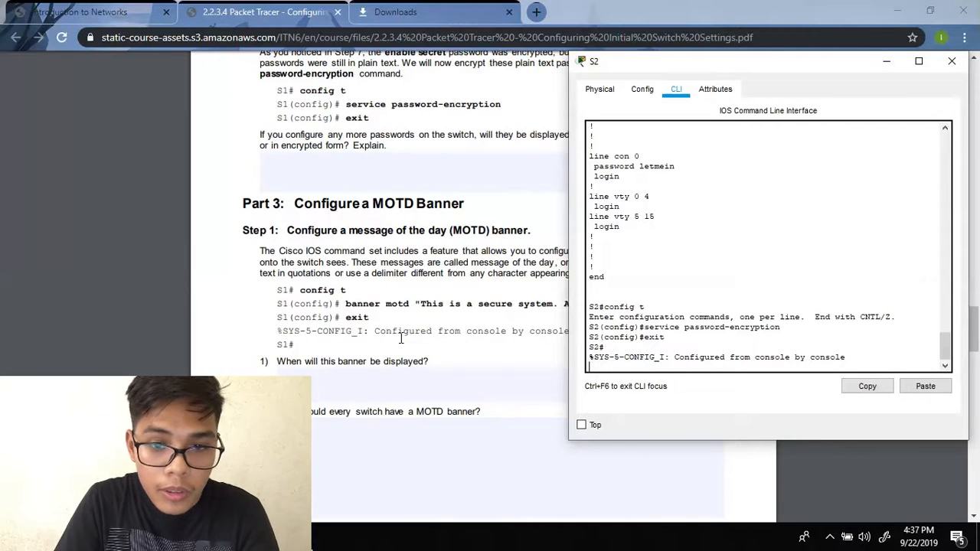
type("n")
key("BackSpace")
key("BackSpace")
key("BackSpace")
key("Return")
type("config t")
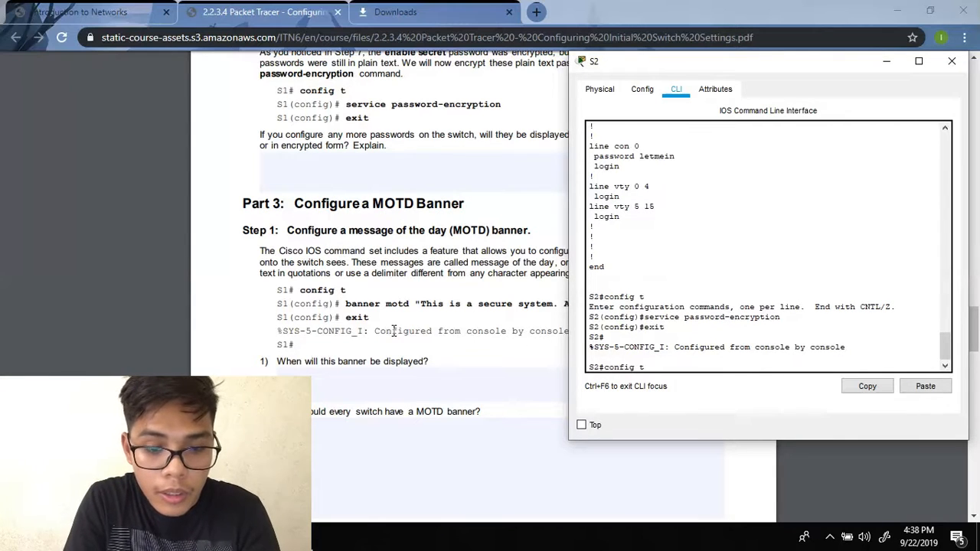
key("Return")
- Begin the banner motd command with "This is a secure system. Authorized"
type("banner motd")
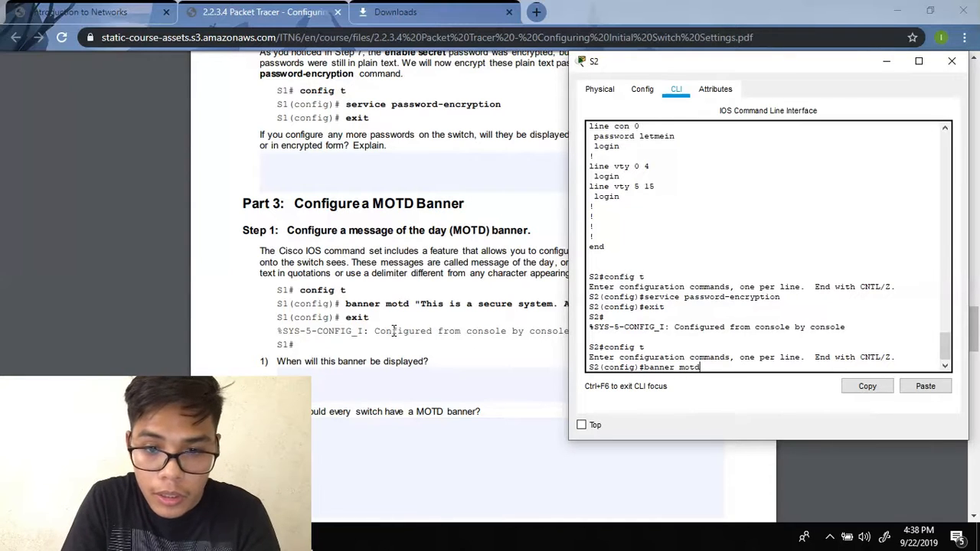
type(" \"This is a secure system. ")
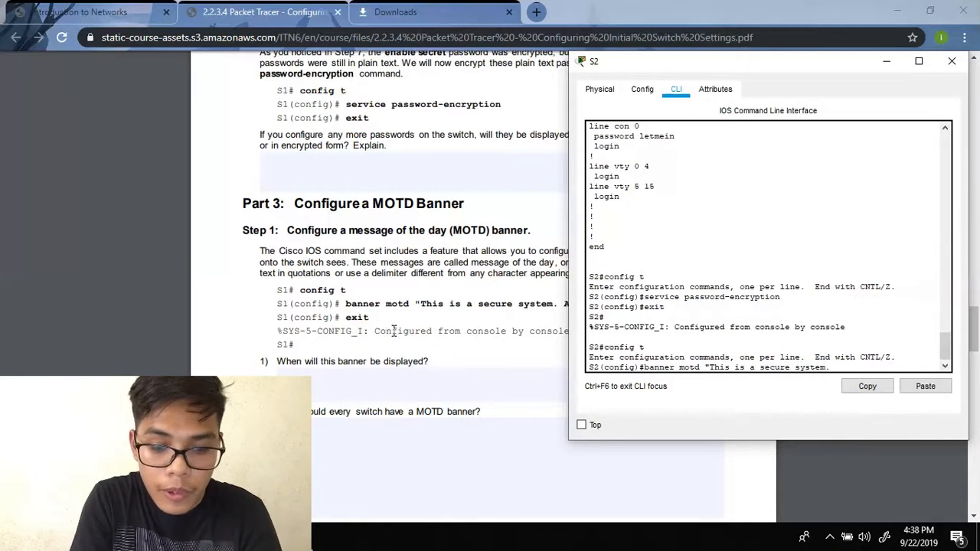
type("Authorize")
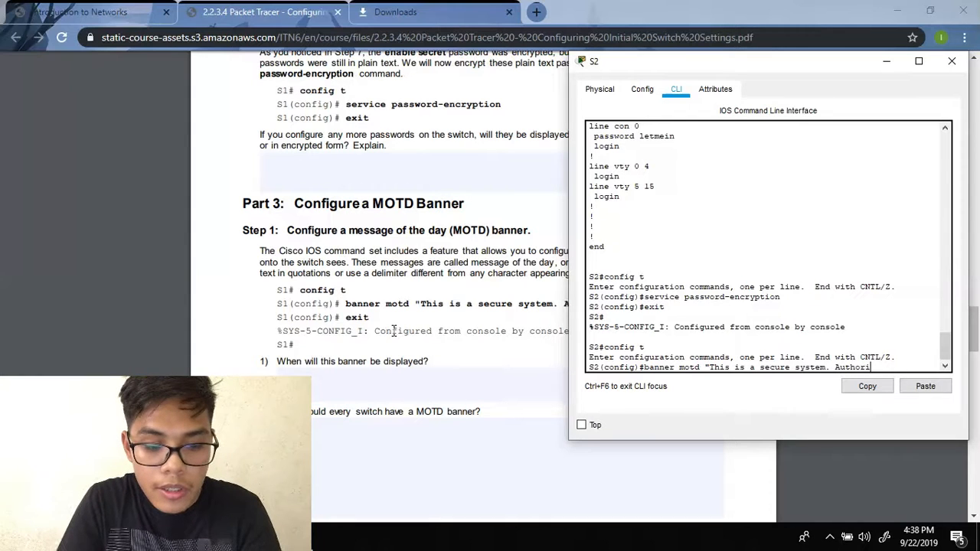
type("de")
key("BackSpace")
left_click_drag(717, 66, 289, 92)
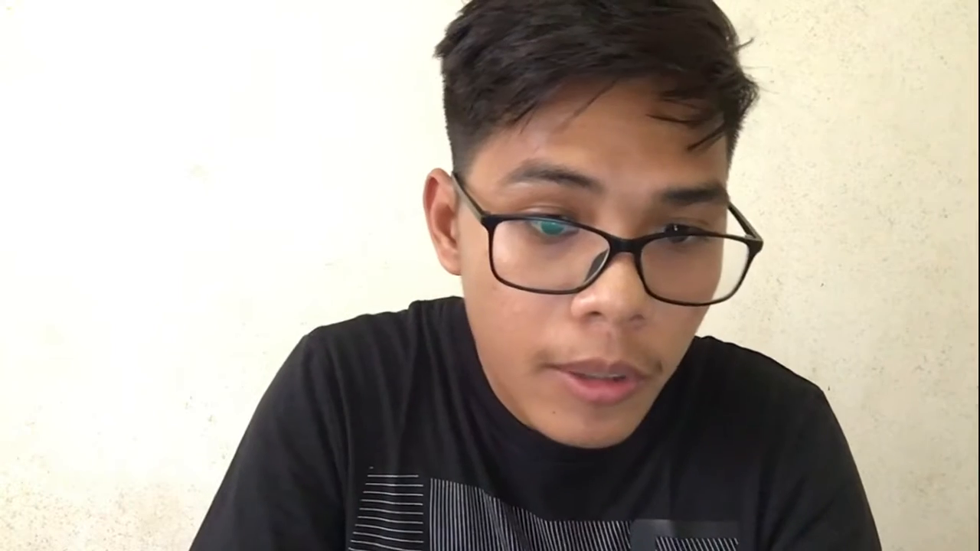
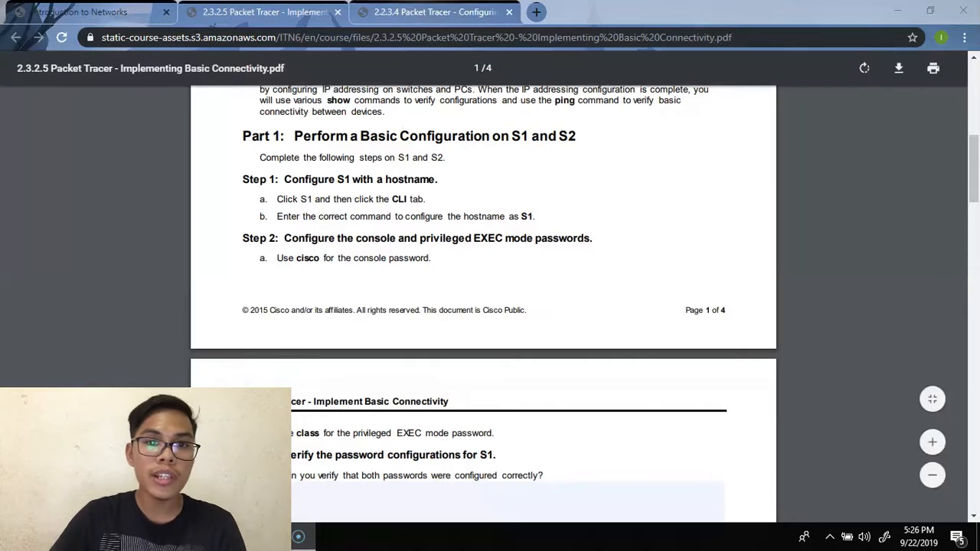
- Open switch S1's CLI console in Packet Tracer alongside the lab PDF
scroll(483, 267, "down", 3)
scroll(483, 267, "down", 3)
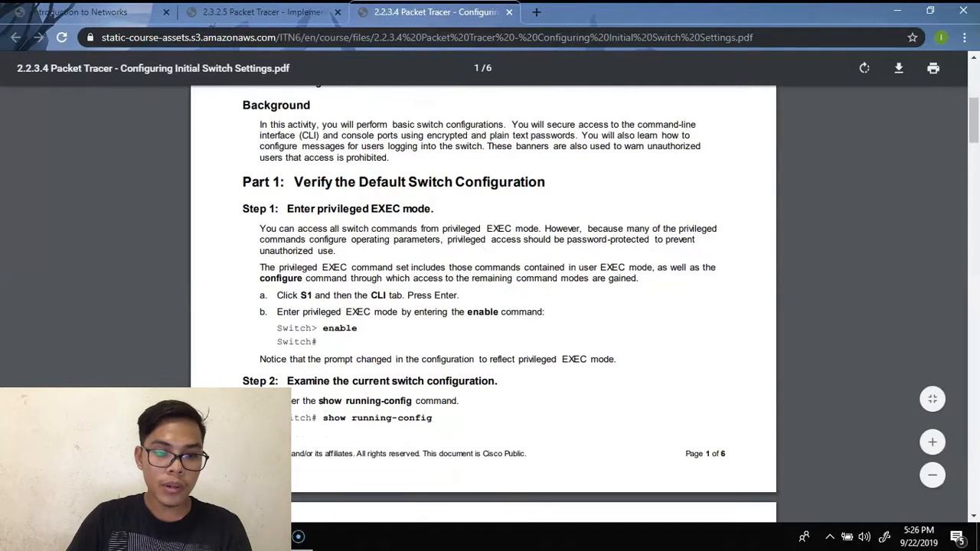
mouse_move(305, 536)
left_click(367, 474)
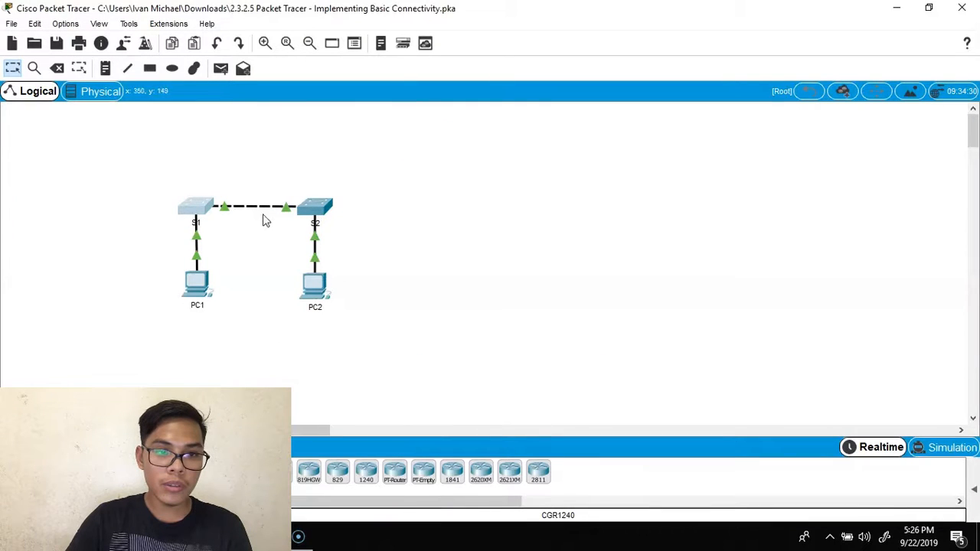
left_click(194, 216)
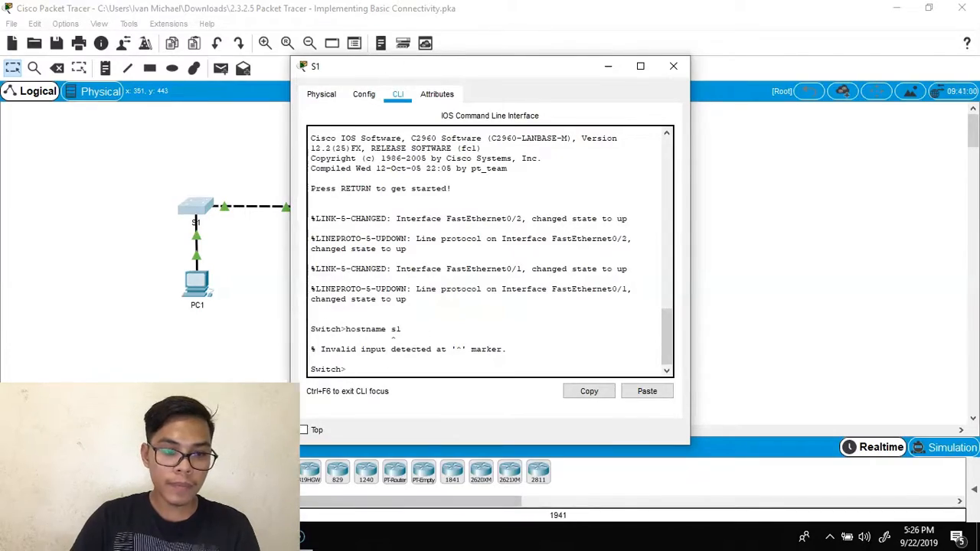
key("alt+Tab")
scroll(482, 306, "up", 3)
left_click(419, 464)
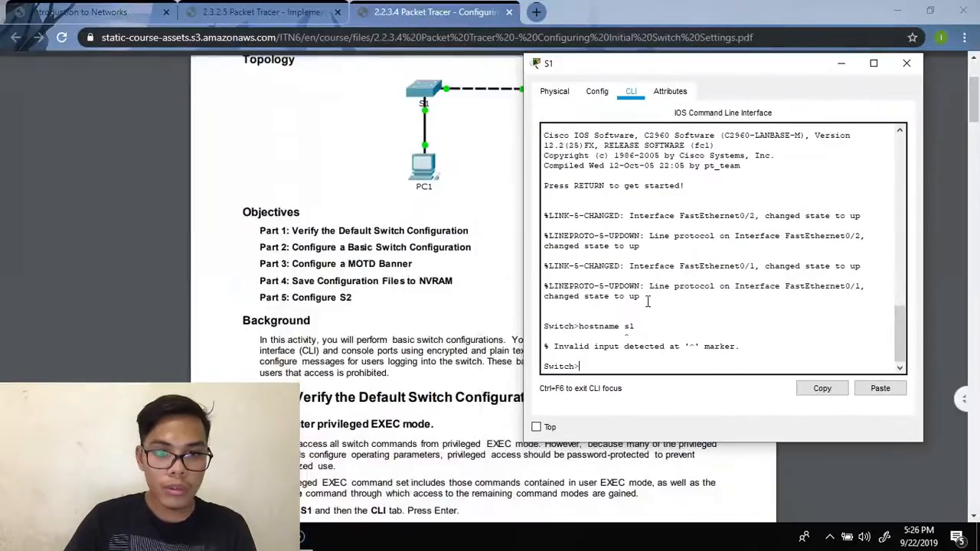
scroll(383, 229, "down", 5)
- Enter privileged mode on S1 and set its hostname to S1
type("enable")
key("Return")
scroll(167, 312, "down", 10)
type("configure terminal")
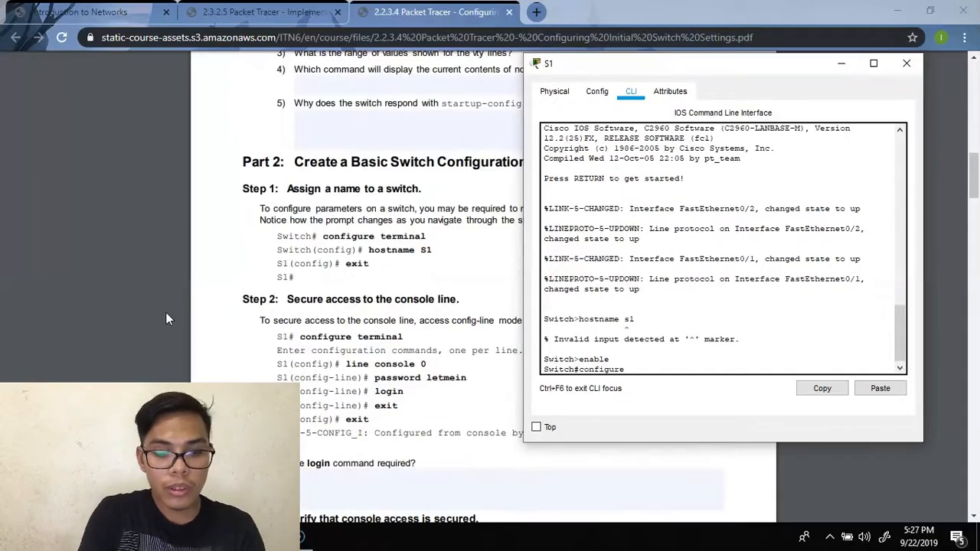
key("Return")
type("hostname S1")
key("Return")
type("exit")
key("Return")
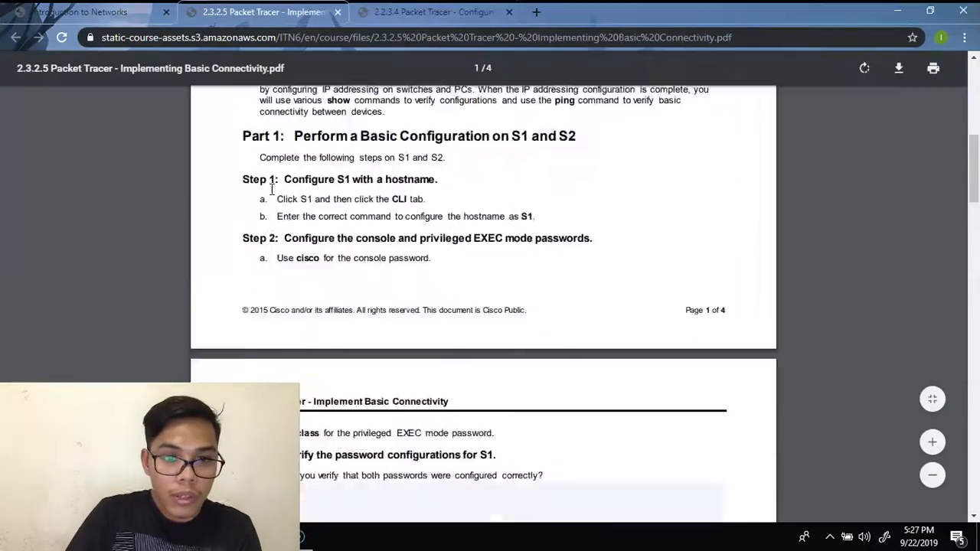
- Set S1's privileged EXEC enable password from global configuration mode
scroll(483, 268, "up", 2)
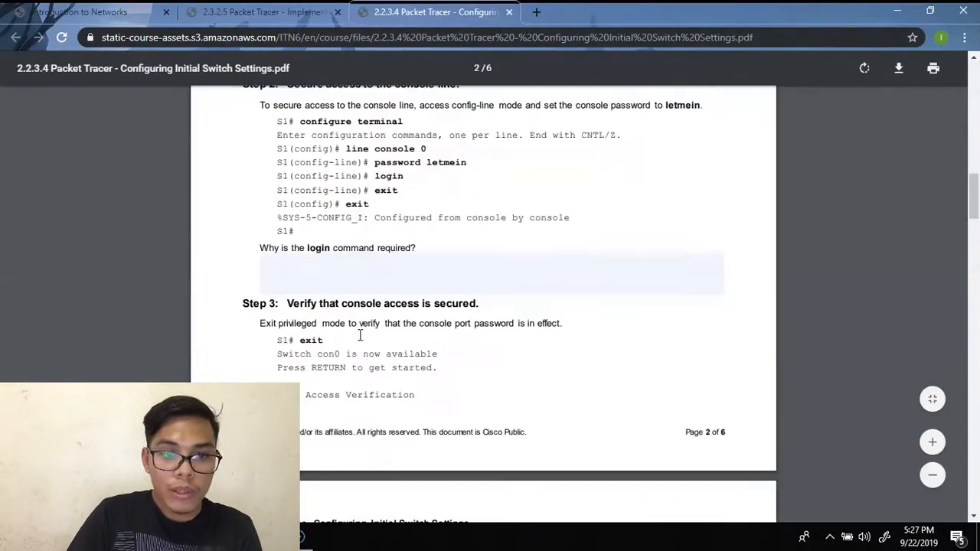
scroll(360, 336, "down", 5)
key("alt+Tab")
type("configure terminal")
key("Return")
type("enable password")
key("Return")
type("enable password c1$c0")
key("Return")
type("exit")
key("Return")
scroll(383, 306, "down", 7)
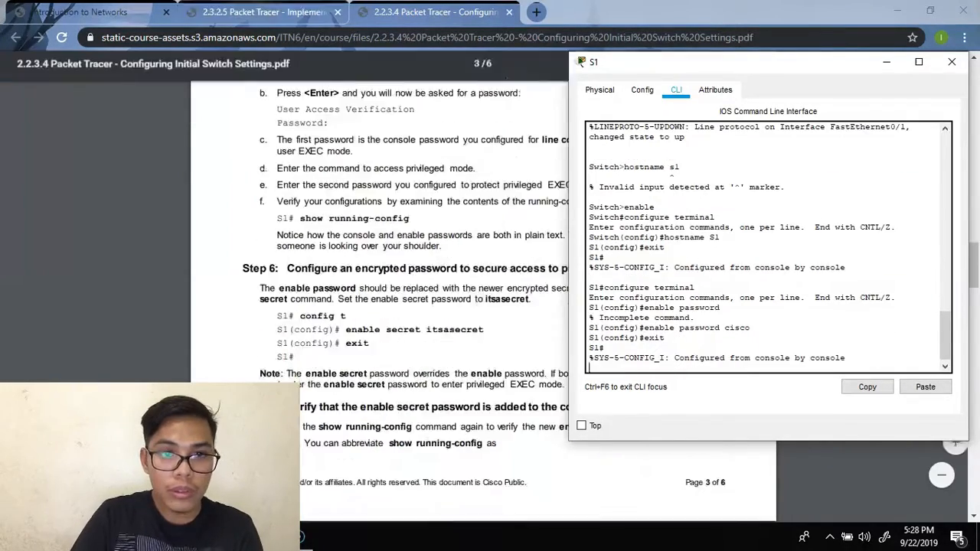
- List and page through S1's running configuration with show run
left_click(261, 12)
scroll(289, 251, "down", 3)
key("ctrl+Tab")
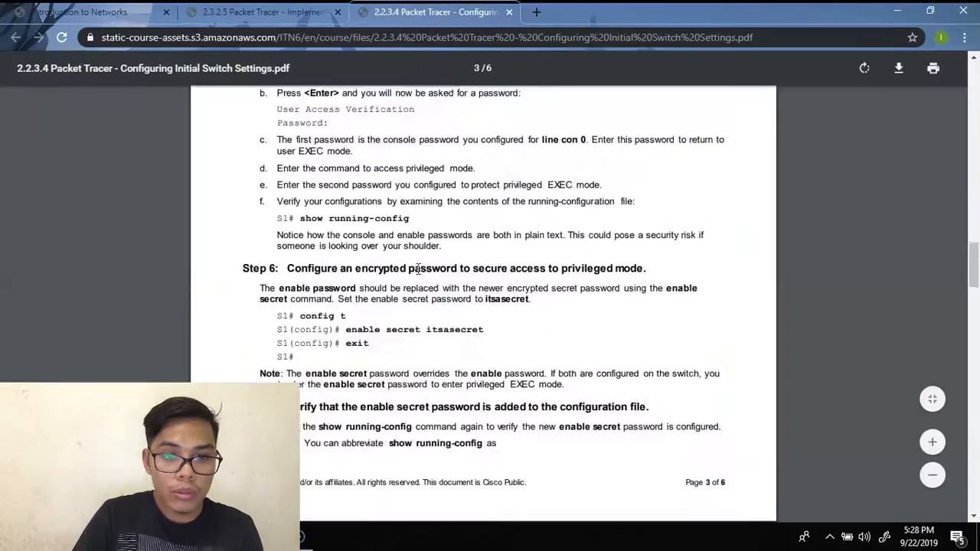
left_click(396, 489)
type("show run")
key("Return")
key("space")
key("space")
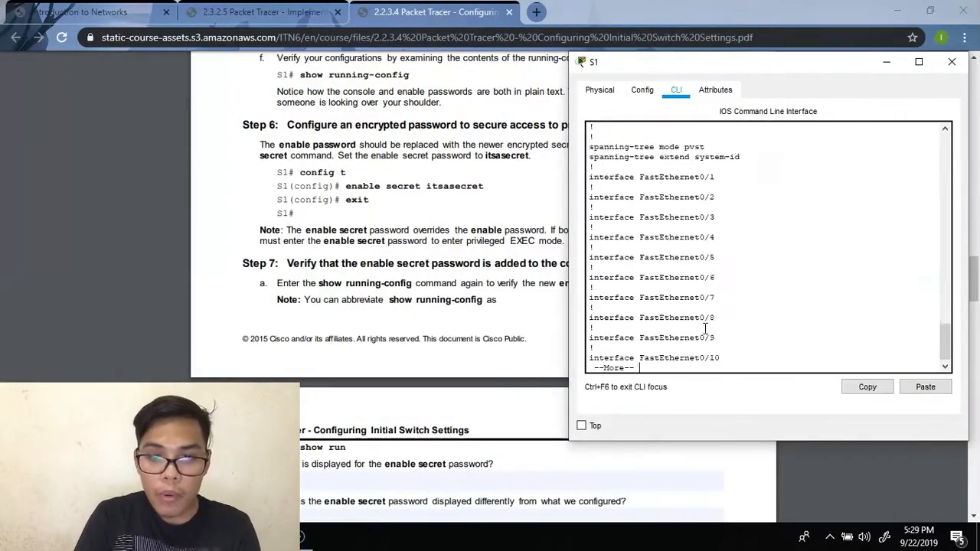
- Finish paging the config, then try banner motd lines at S1's privileged prompt
key("space")
scroll(498, 276, "down", 5)
left_click_drag(736, 71, 779, 75)
type("banner motd \"This is a secure system. Authorized access only!\"")
key("Return")
type("banner mot")
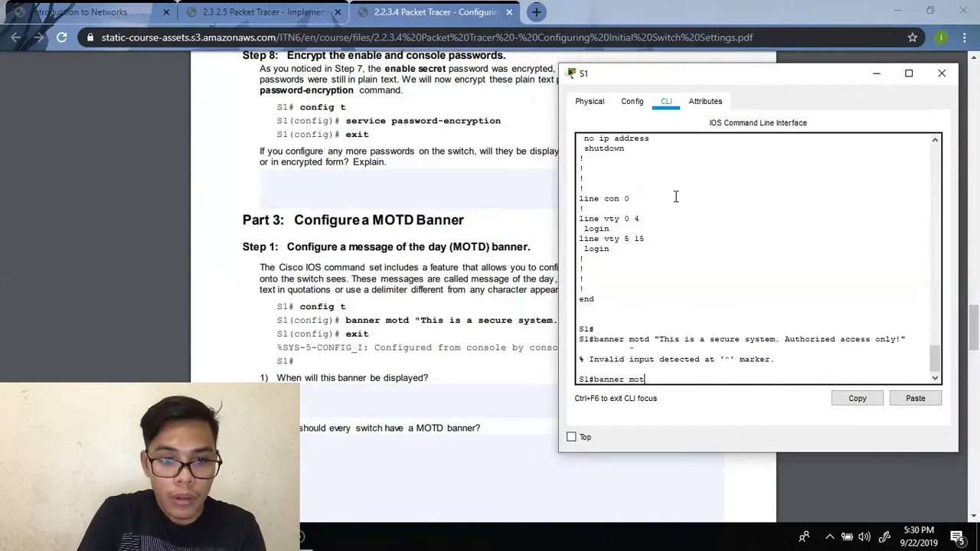
type("d \"This is a secure network! Authorized access only\"")
key("Return")
- Set S1's MOTD banner to "this is a secure network. Authorized access only!" in global config
type("config t")
key("Return")
type("banner motf")
key("BackSpace")
type("d this is a secure system. Authorized access only\"")
key("Return")
type("banner motd")
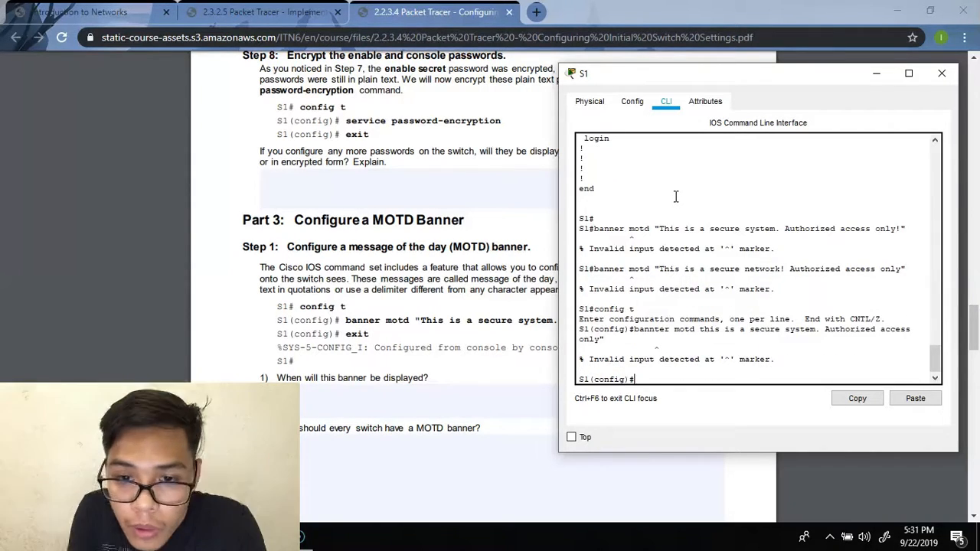
type(" \"this is a secure network. A")
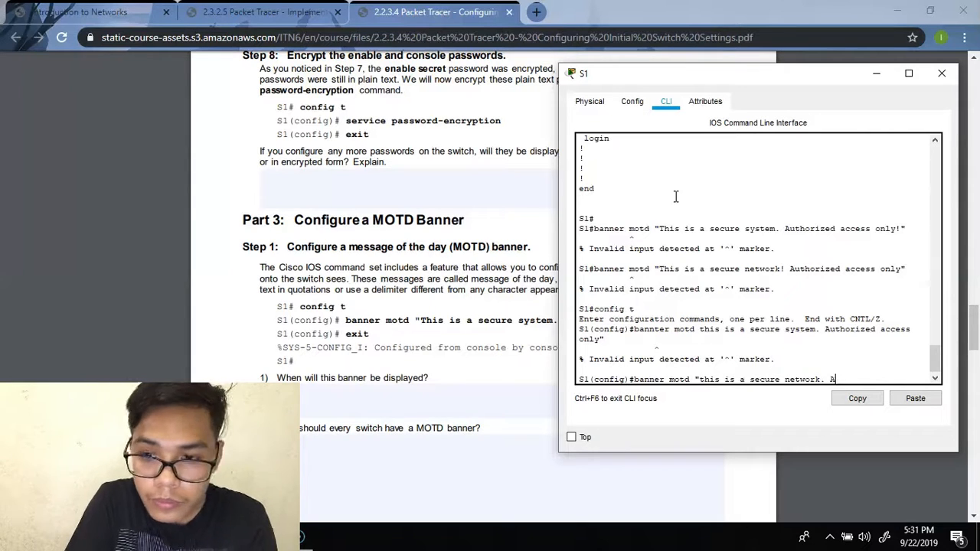
type("uthorized access only!\"")
key("Return")
type("exit")
key("Return")
- Save S1's running-config to startup-config after correcting a mistyped copy command
scroll(398, 256, "down", 10)
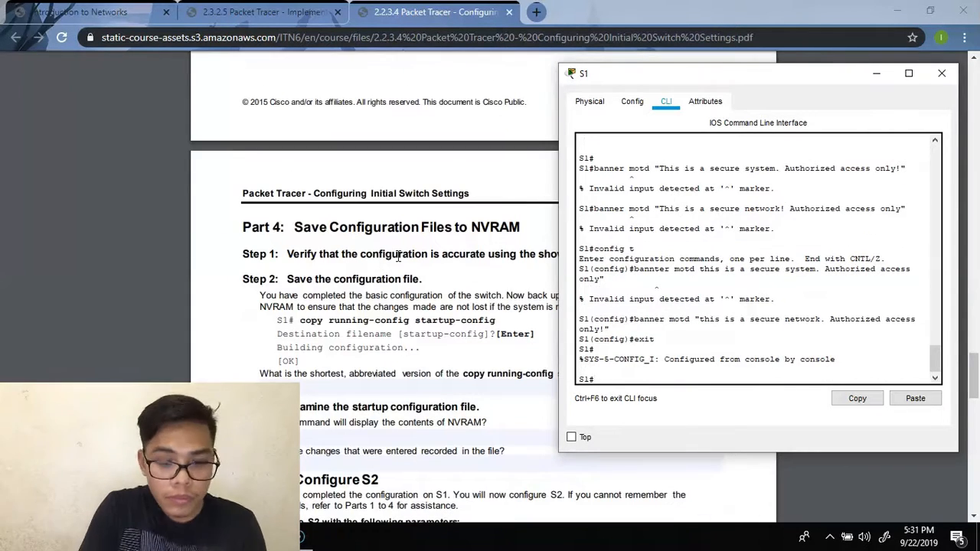
type("copy running0config startup-config")
key("Return")
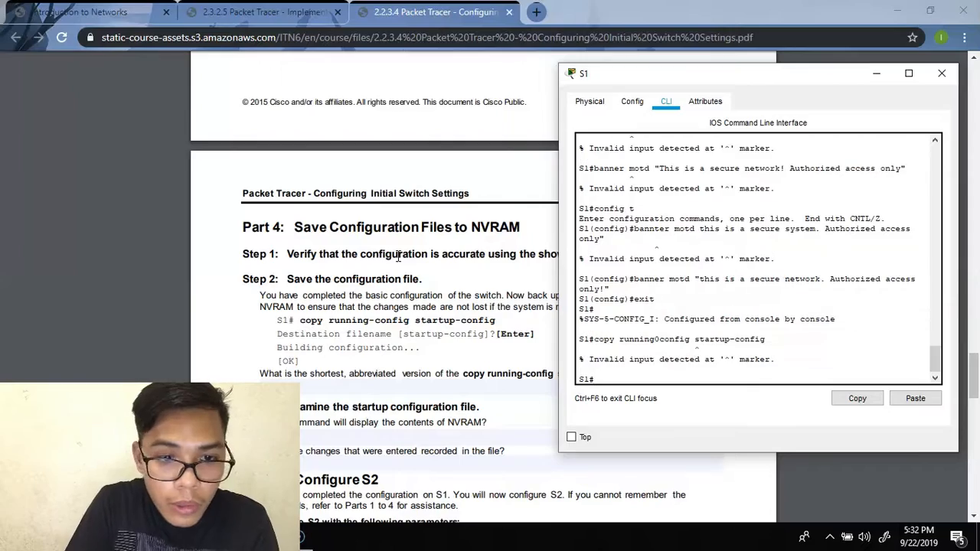
type("copy running-config startup-config")
key("Return")
key("Return")
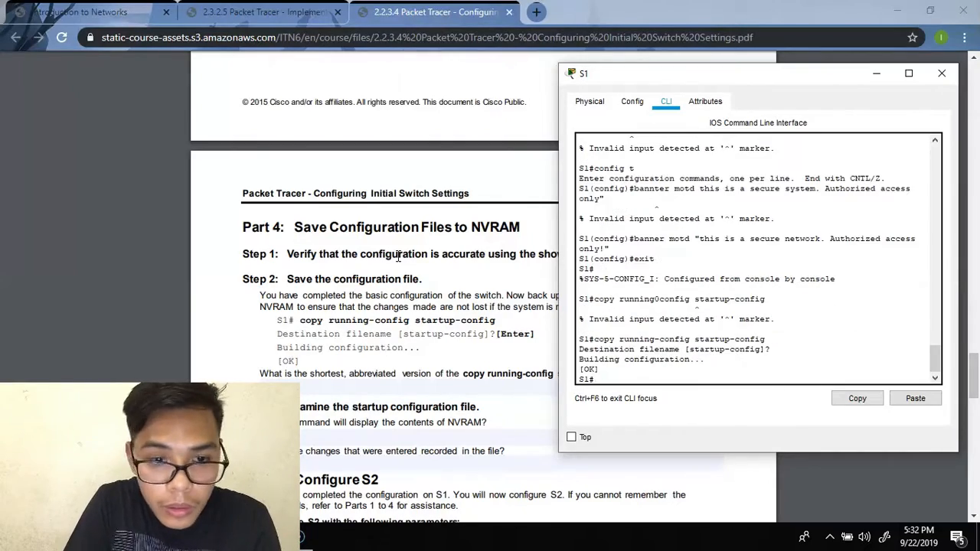
- Open switch S2's CLI console from the Packet Tracer workspace
scroll(367, 429, "down", 5)
left_click(338, 505)
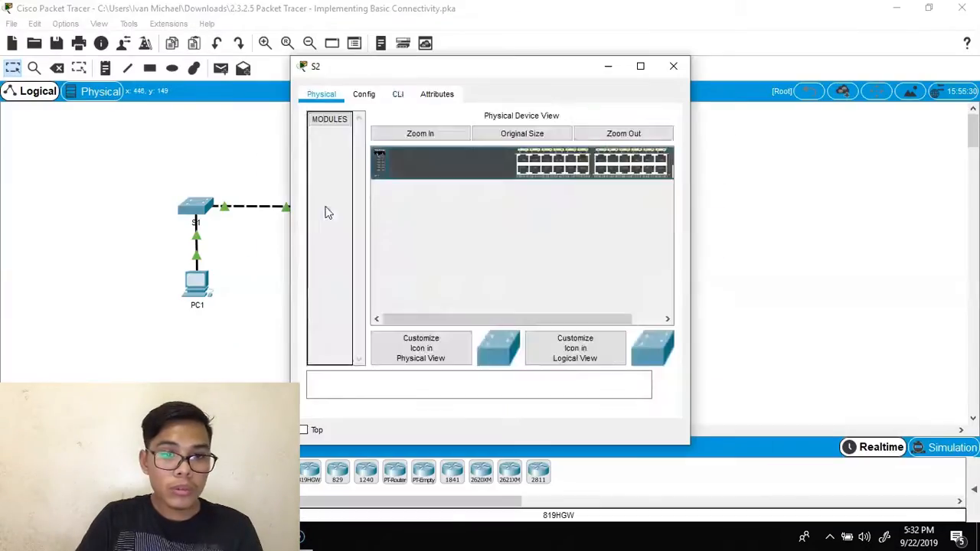
left_click(400, 92)
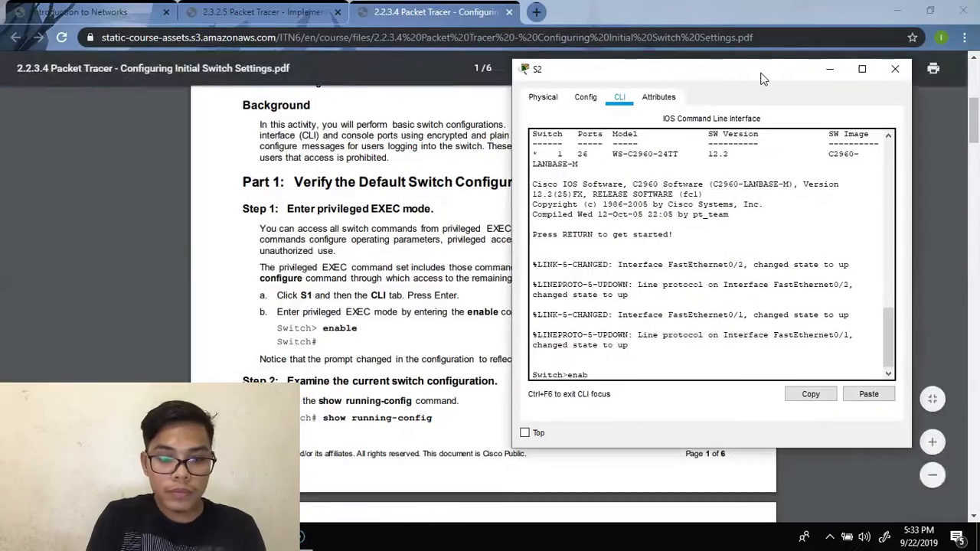
- Give S2's console line 0 a password and require login
type("le")
key("Return")
scroll(306, 230, "down", 10)
type("configure terminal")
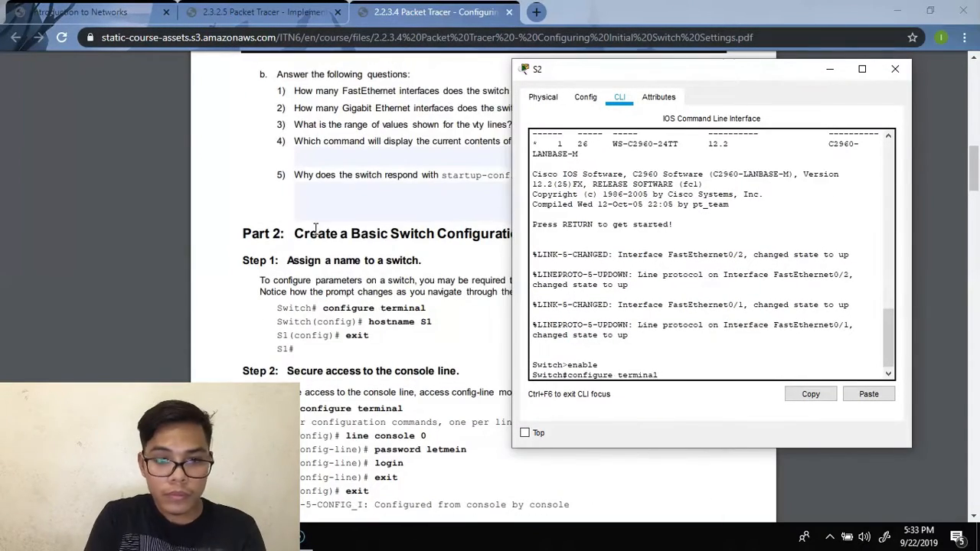
key("Return")
type("line console 0")
key("Return")
type("password cisco")
key("Return")
type("login")
key("Return")
type("exit")
key("Return")
key("Return")
type("exit")
key("Return")
key("Return")
- Rename the switch to S2 in global configuration mode
scroll(265, 277, "down", 5)
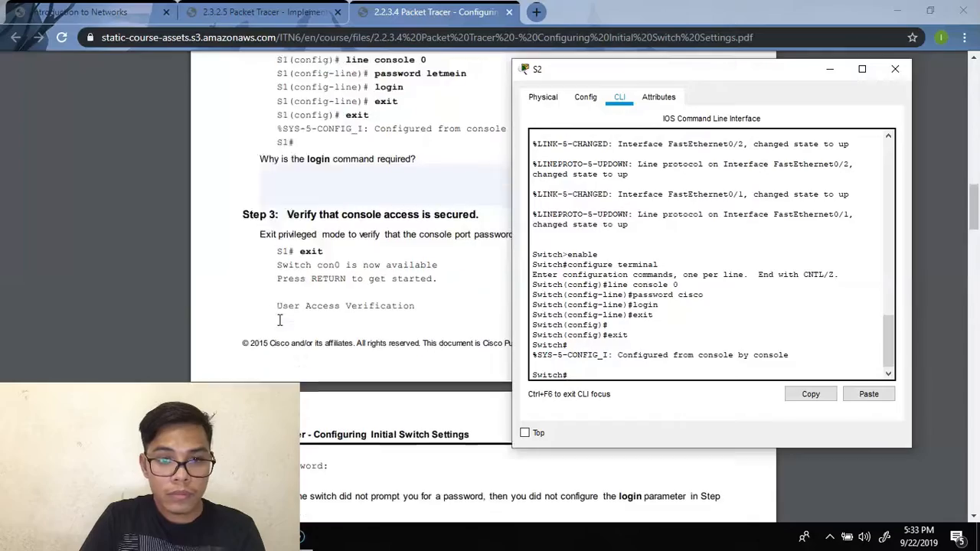
scroll(273, 314, "up", 15)
left_click_drag(617, 65, 672, 61)
scroll(402, 241, "down", 2)
scroll(402, 241, "up", 3)
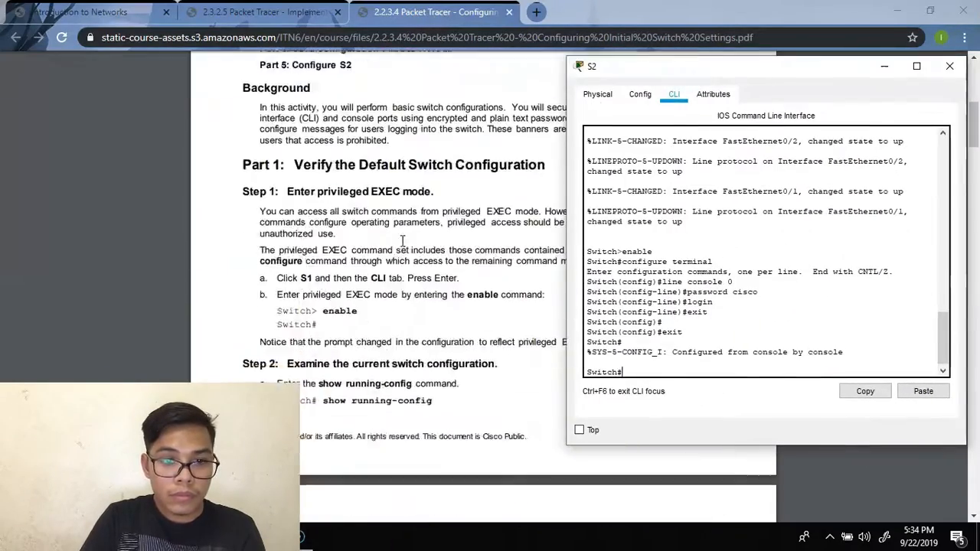
scroll(402, 241, "down", 6)
type("configure terminal")
key("Return")
type("hostname S2")
key("Return")
type("exit")
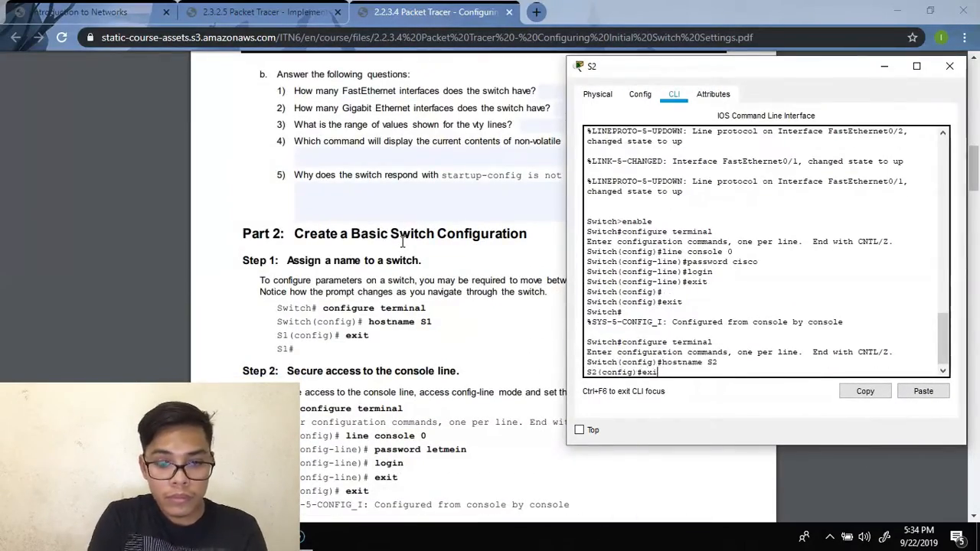
key("Return")
key("Return")
scroll(398, 252, "down", 8)
scroll(393, 269, "up", 2)
- Set S2's privileged EXEC enable password
type("enable")
key("Return")
type("configure terminal")
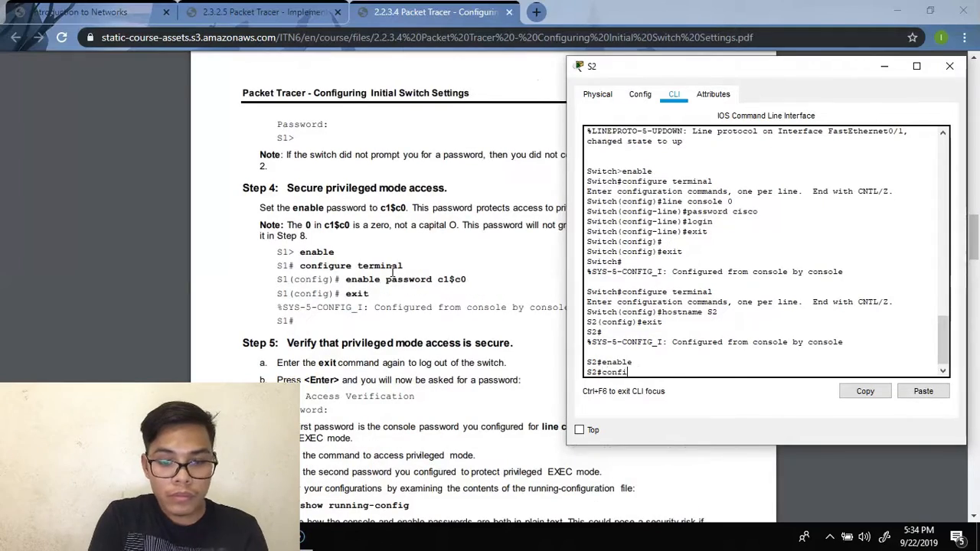
key("Return")
type("enable password cisco")
key("Return")
type("exit")
scroll(470, 307, "down", 15)
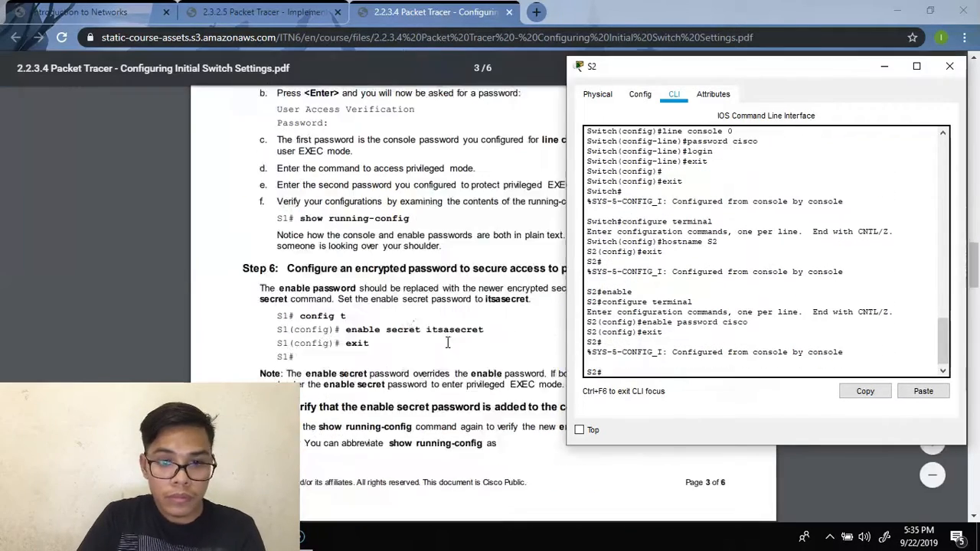
key("Return")
key("Return")
- Set S2's MOTD banner to "This is a secure system. Authorized access ony"
type("config t")
key("Return")
type("banner motd \"Th")
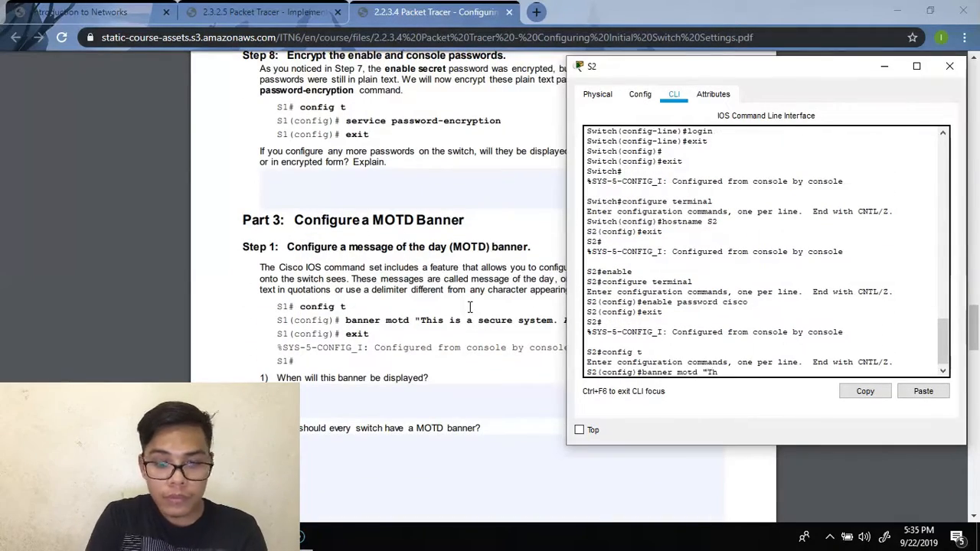
type("is is a secure system. Authorized access ony\"")
key("Return")
type("exit")
key("Return")
key("Return")
- Save S2's running-config to startup-config
type("copy")
scroll(279, 354, "down", 10)
type("running-config startup-co")
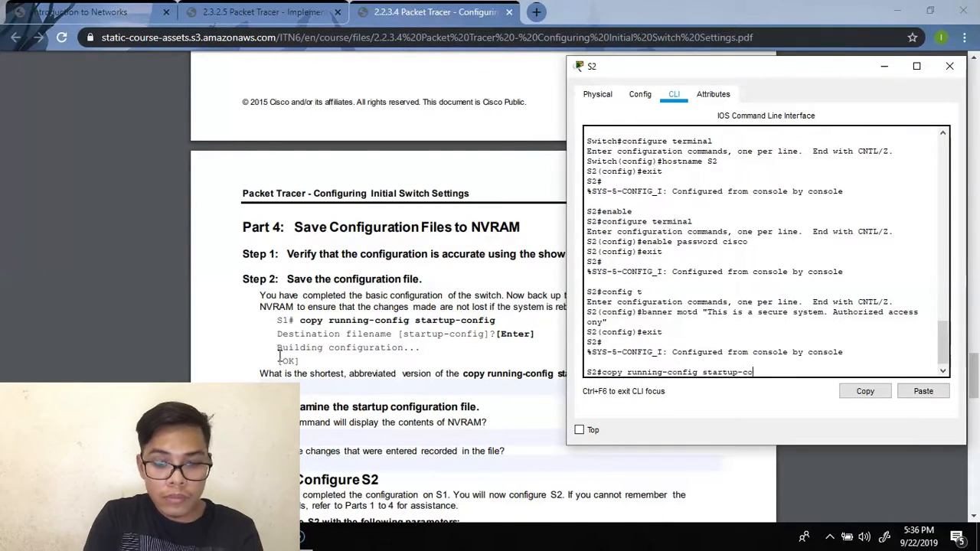
type("nfig")
key("Return")
key("Return")
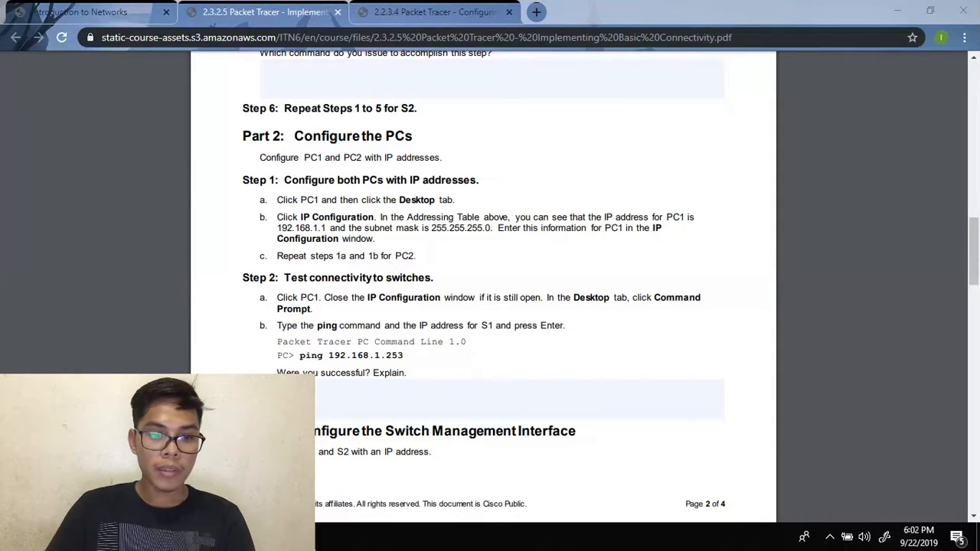
- Close the stale PC1 window and reopen PC1's Desktop from the workspace
mouse_move(307, 538)
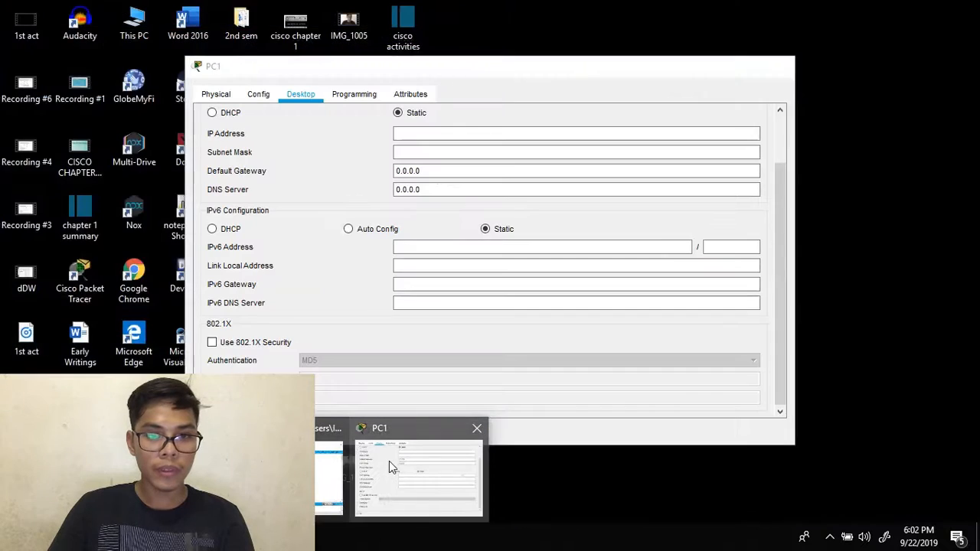
left_click(389, 461)
left_click(778, 66)
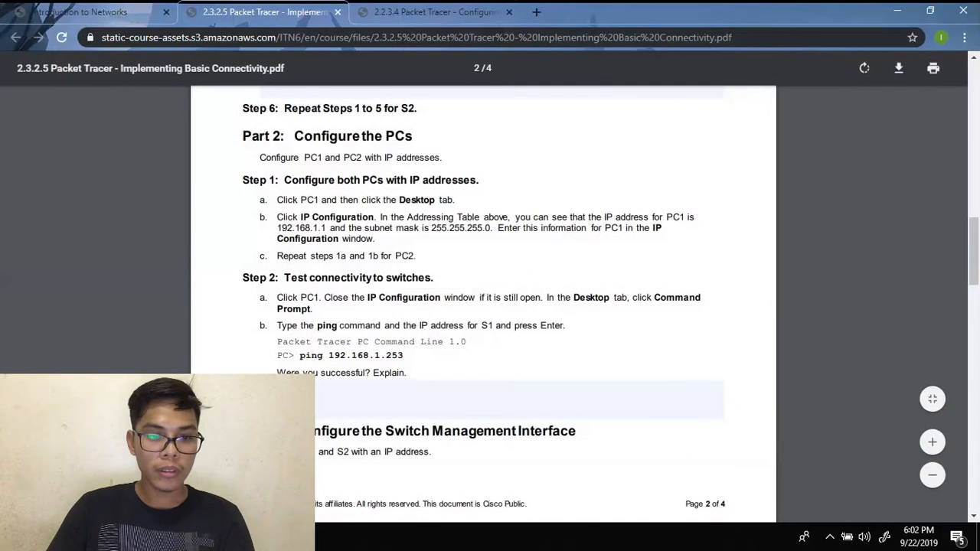
mouse_move(360, 538)
left_click(383, 459)
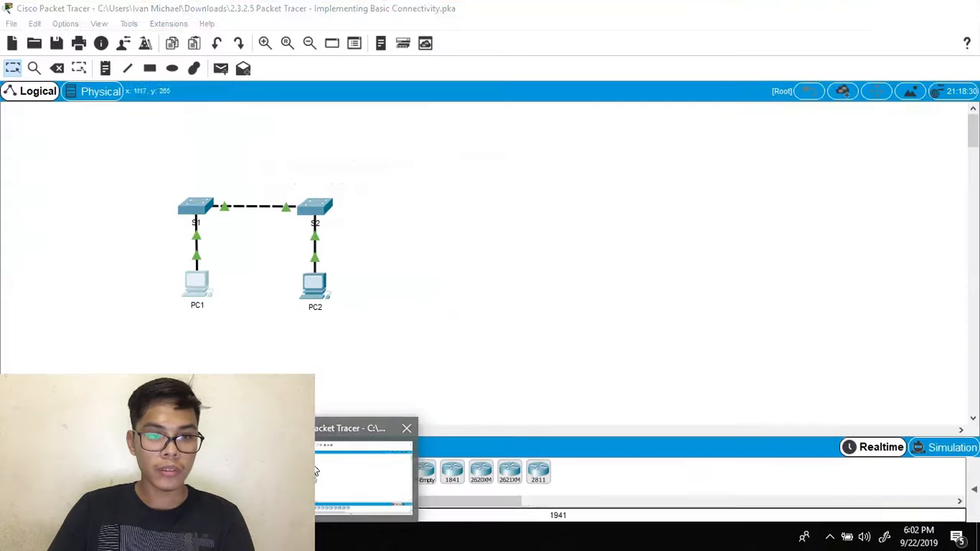
left_click(199, 283)
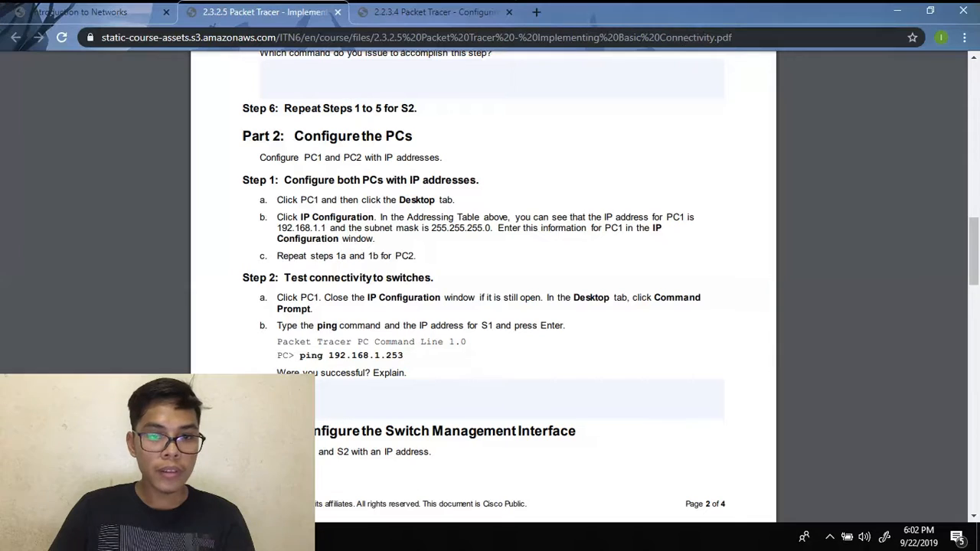
- Check the lab PDF, then open PC1's IP Configuration settings
key("alt+Tab")
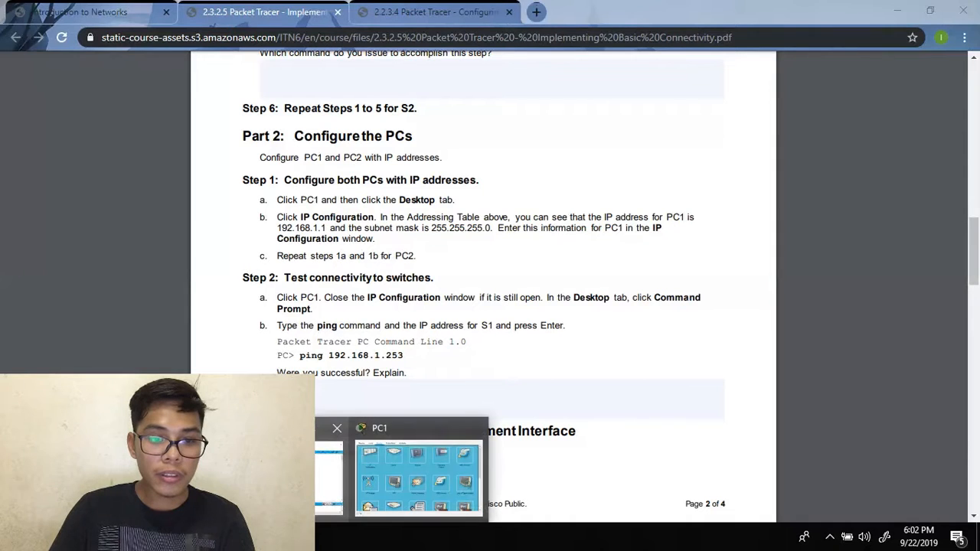
left_click(191, 471)
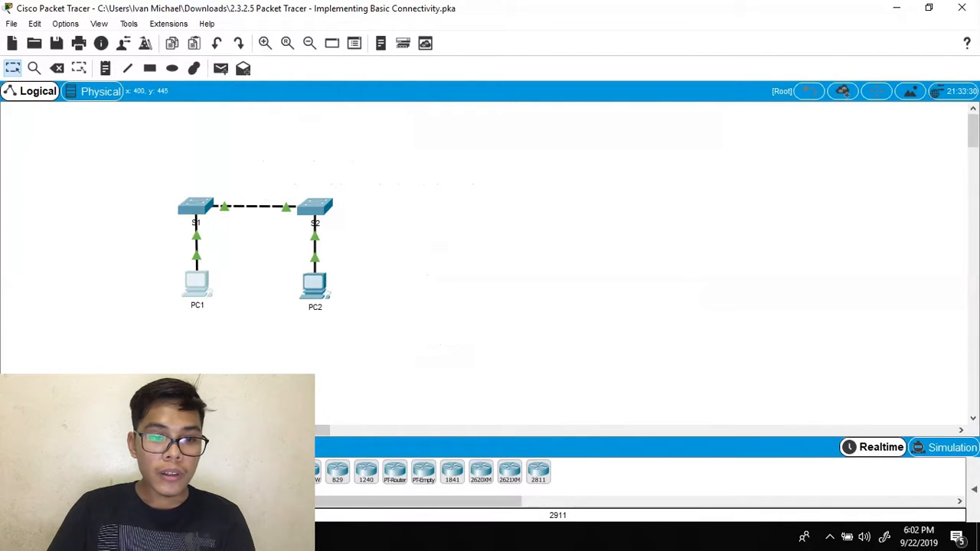
mouse_move(344, 475)
left_click(397, 451)
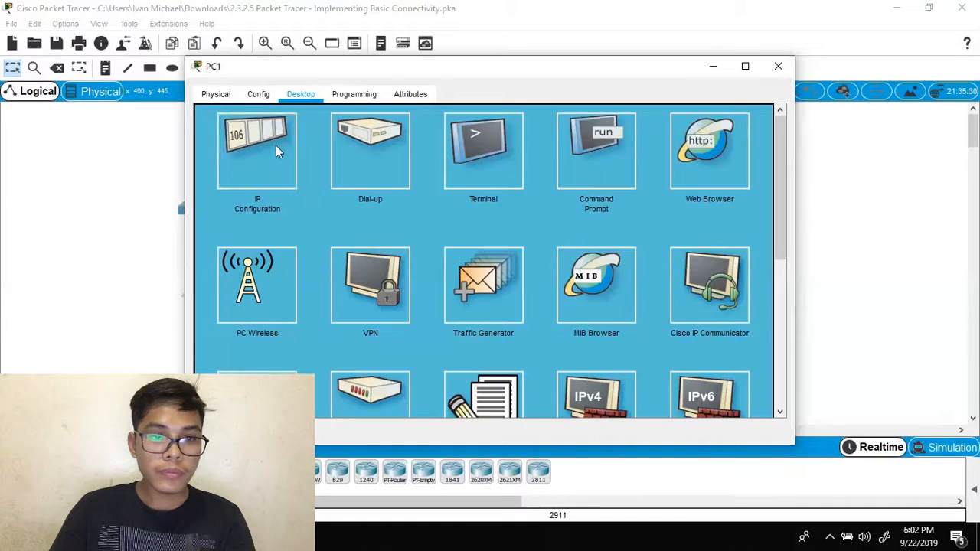
left_click(257, 150)
- Move PC1's window aside to reveal PC1's address 192.168.1.1 in the lab PDF
key("alt+Tab")
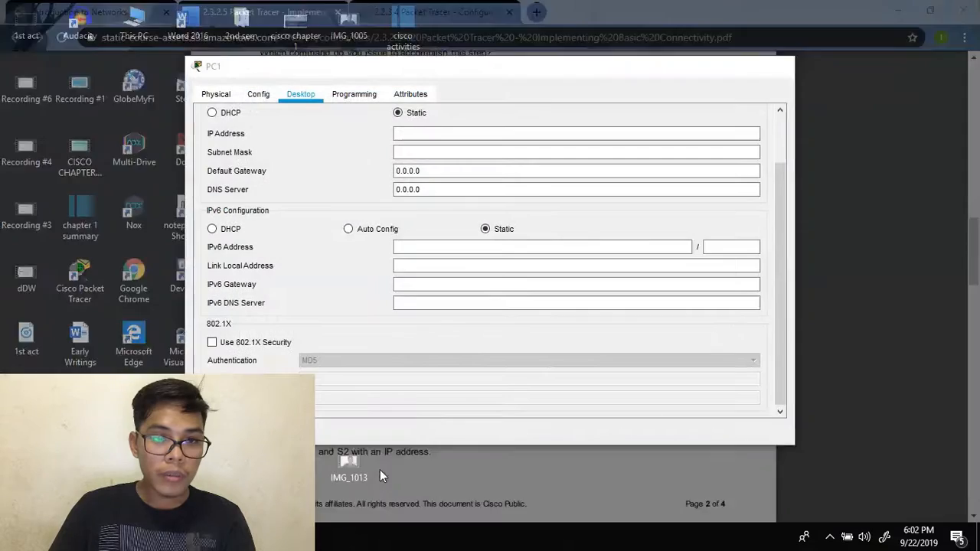
left_click(380, 470)
left_click_drag(534, 68, 802, 264)
mouse_move(328, 227)
left_mouse_down()
mouse_move(299, 228)
mouse_move(316, 228)
left_mouse_up()
left_click(279, 227)
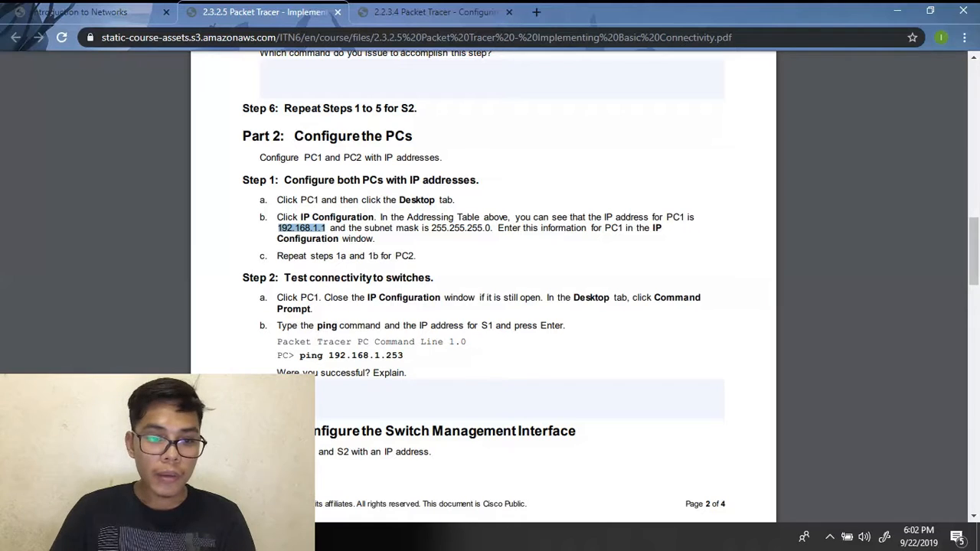
- Paste 192.168.1.1 into PC1's IP Address field
mouse_move(412, 536)
left_click(381, 467)
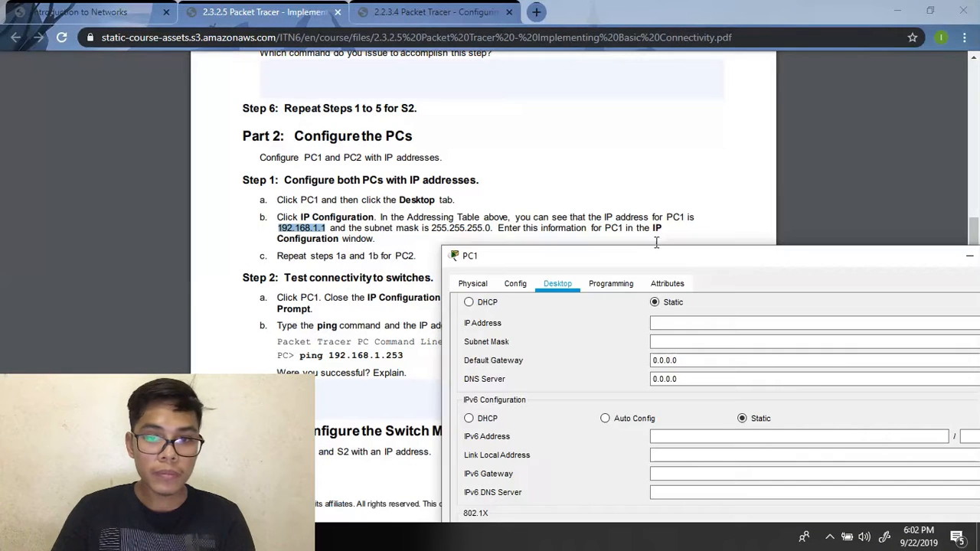
left_click(679, 323)
type("192.168.1.1")
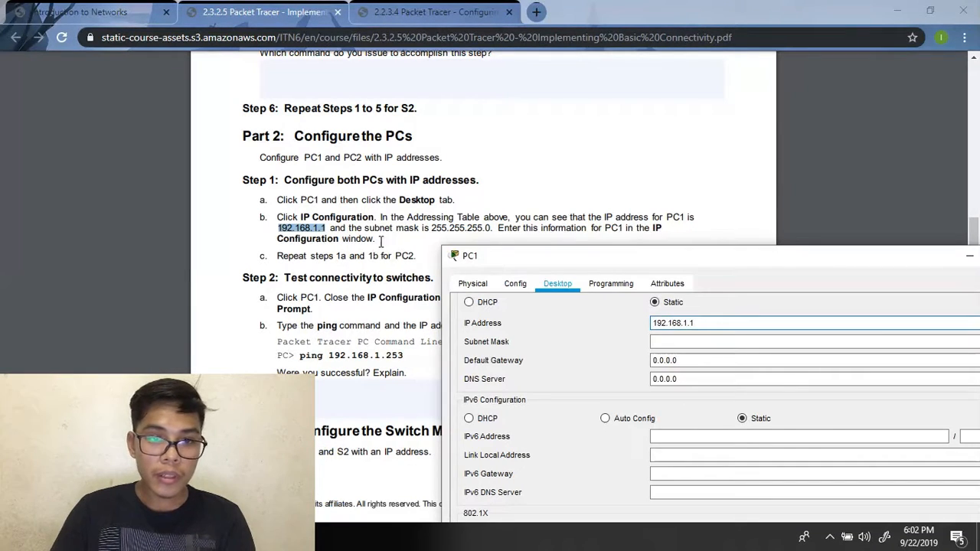
- Paste the copied subnet mask into PC1's Subnet Mask field and dismiss the invalid subnet error on closing
left_click(392, 223)
left_click_drag(432, 228, 478, 240)
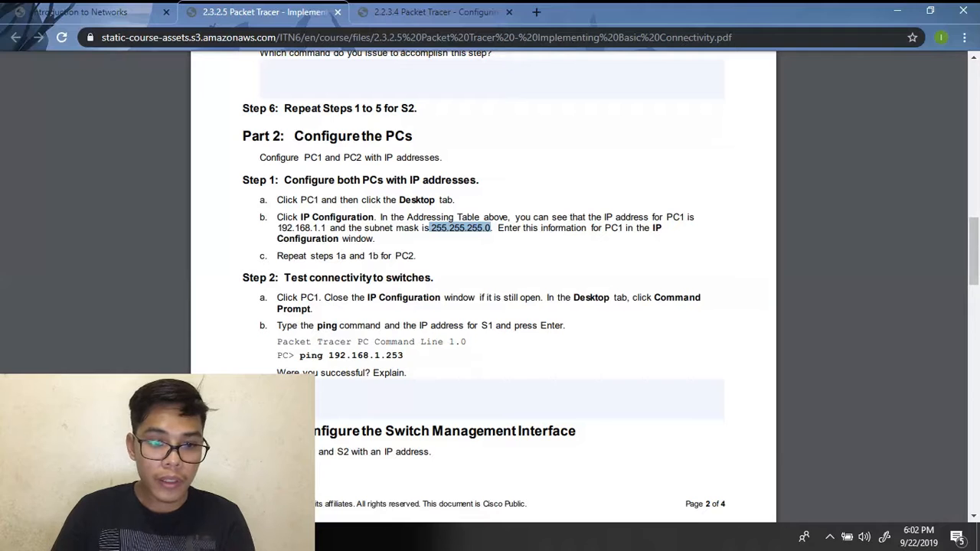
mouse_move(398, 538)
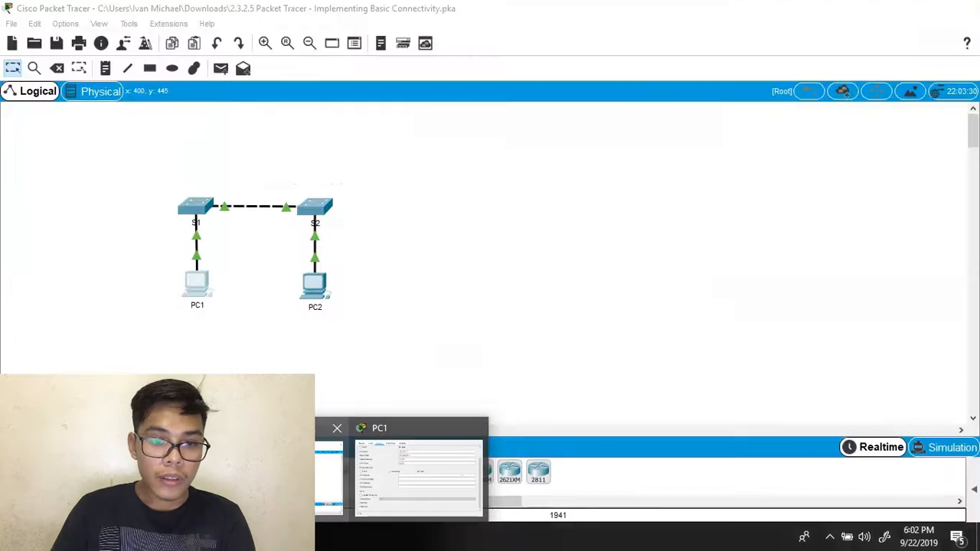
left_click(417, 468)
left_click(722, 341)
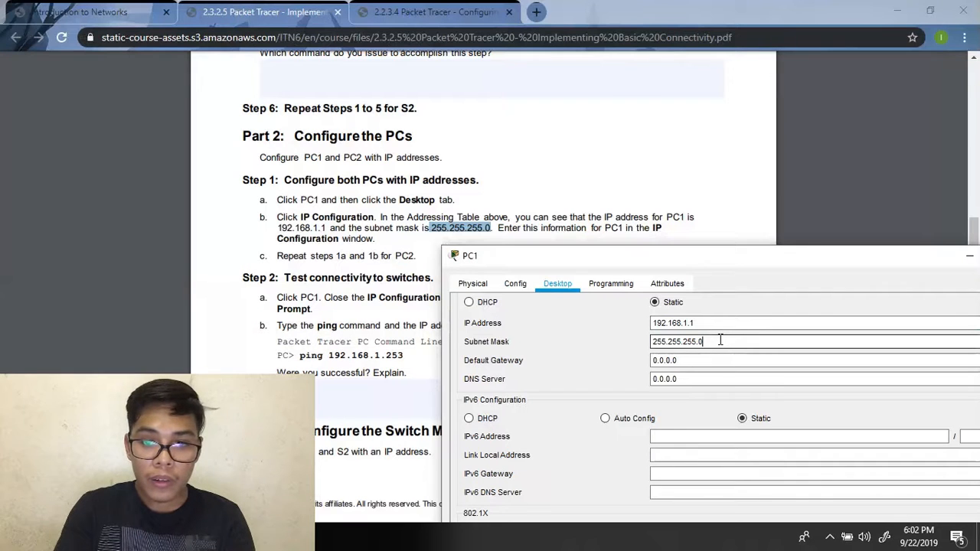
key("BackSpace")
key("BackSpace")
key("BackSpace")
key("BackSpace")
key("BackSpace")
key("BackSpace")
key("BackSpace")
key("BackSpace")
key("BackSpace")
key("BackSpace")
key("BackSpace")
key("BackSpace")
type("255.255.255.0")
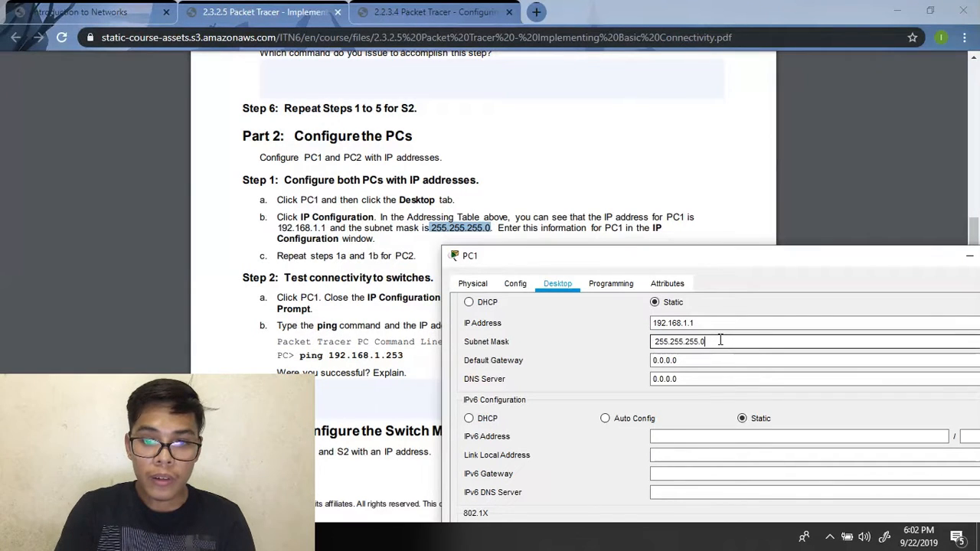
left_click_drag(721, 253, 571, 102)
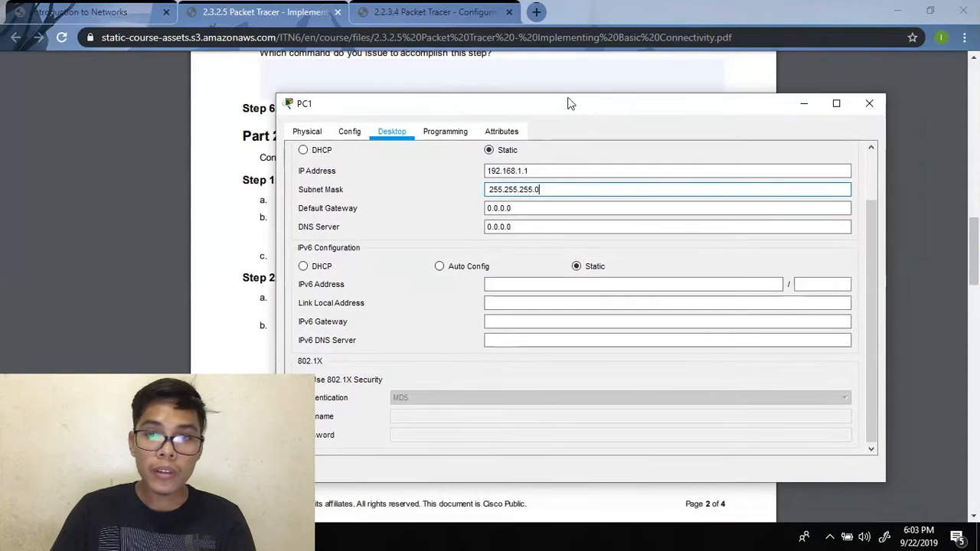
left_click(869, 103)
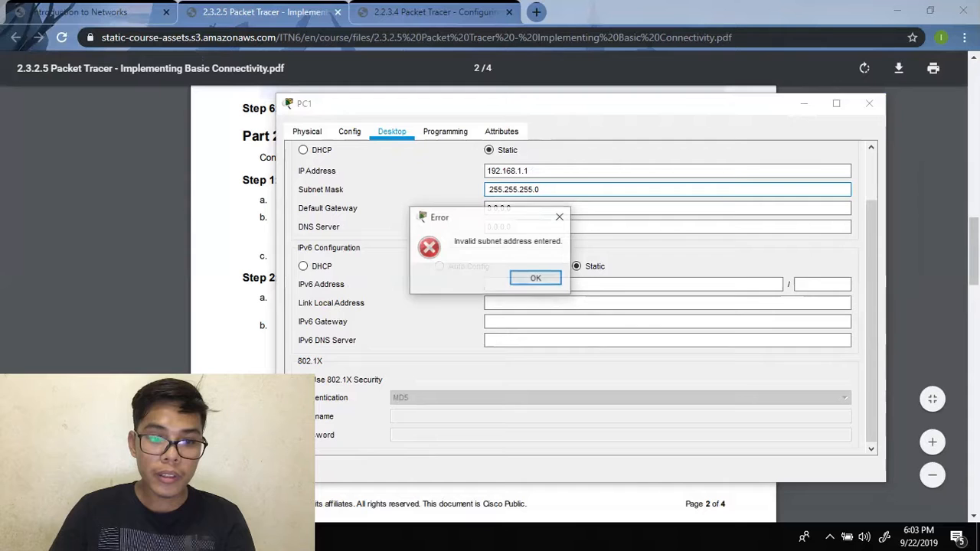
left_click(534, 278)
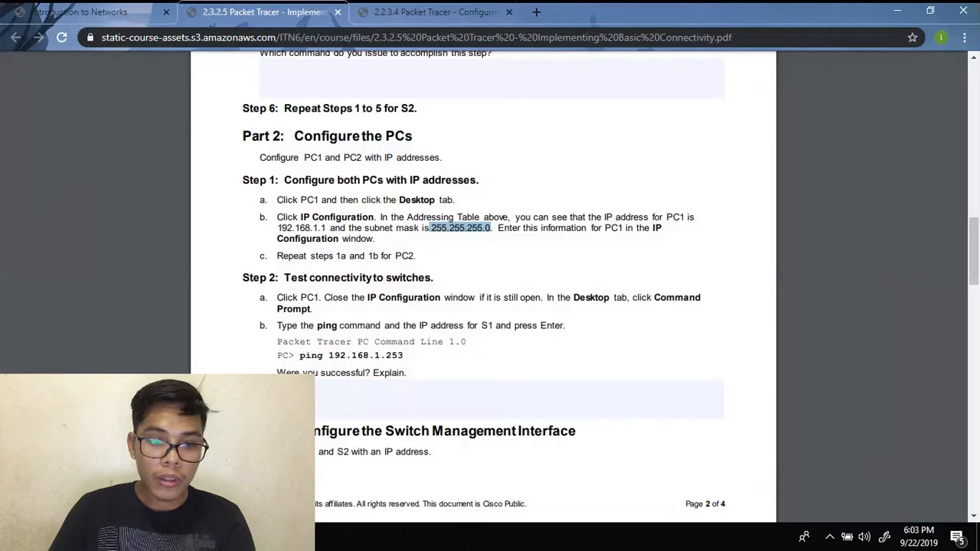
- Reopen PC1's IP Configuration settings from the Packet Tracer topology
left_click(319, 482)
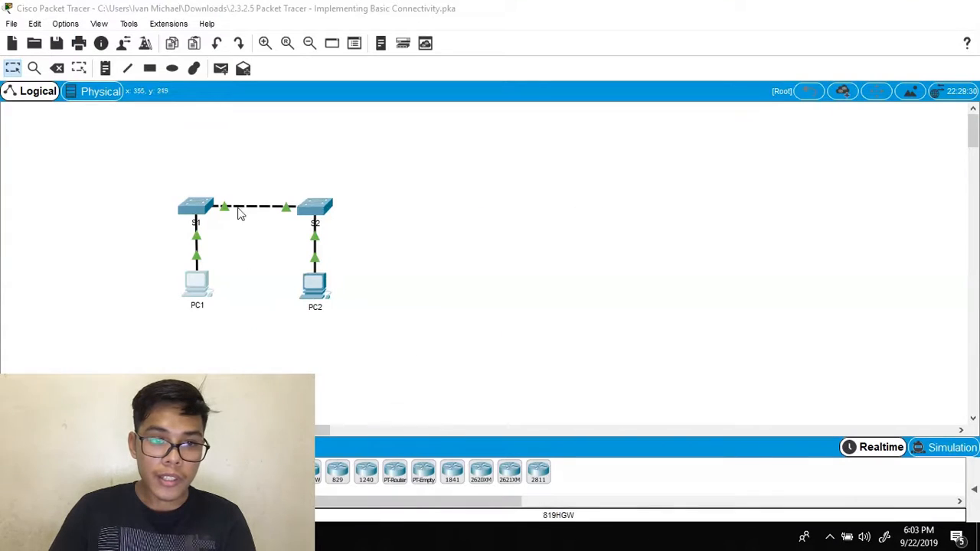
left_click(189, 295)
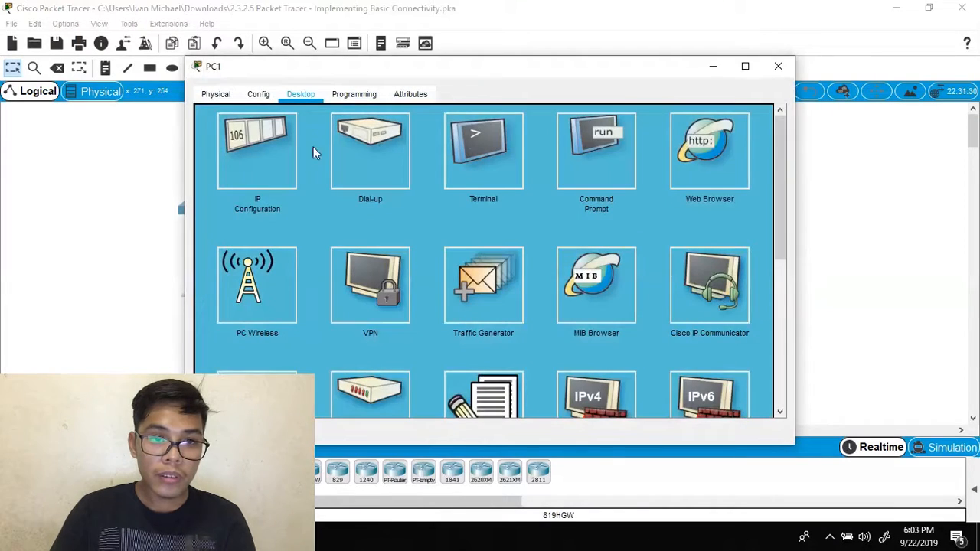
left_click(268, 152)
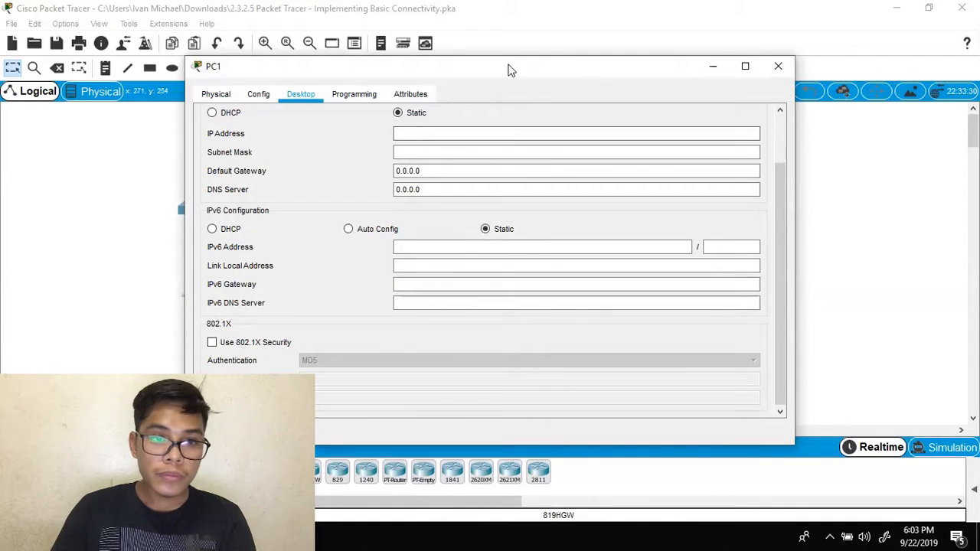
left_click_drag(511, 70, 658, 85)
key("alt+Tab")
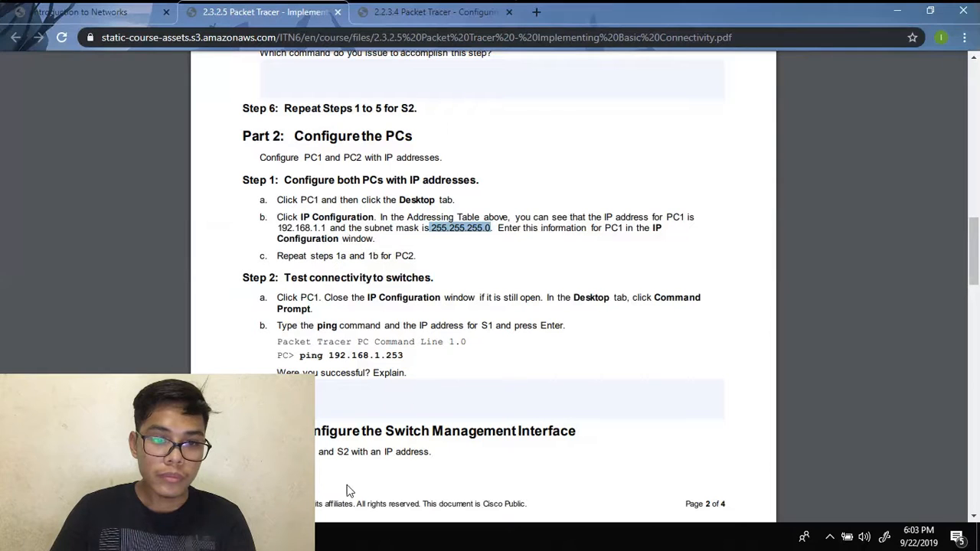
left_click_drag(280, 227, 316, 228)
left_click(435, 212)
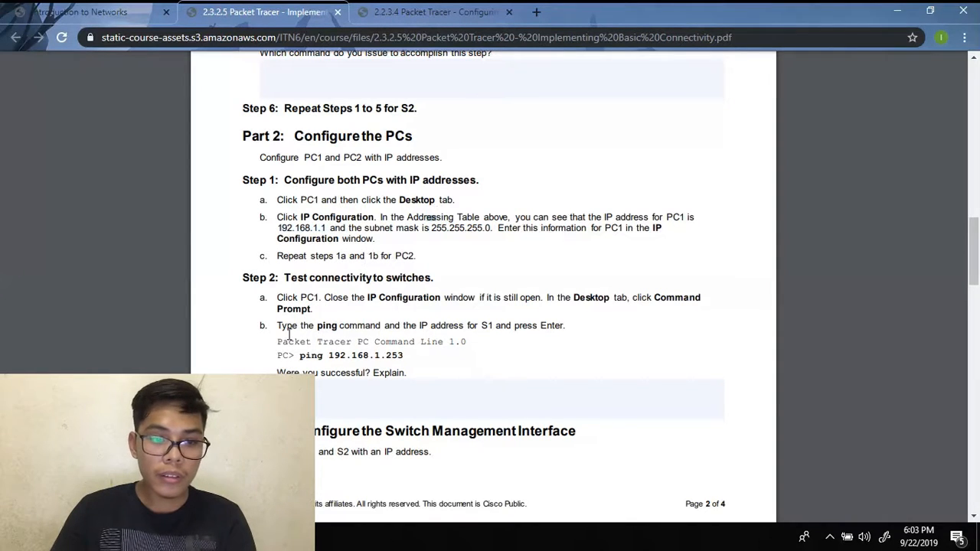
- Clear PC1's IP Address field and re-paste 192.168.1.1 from the lab PDF
mouse_move(250, 537)
left_click(399, 471)
left_click(565, 159)
key("BackSpace")
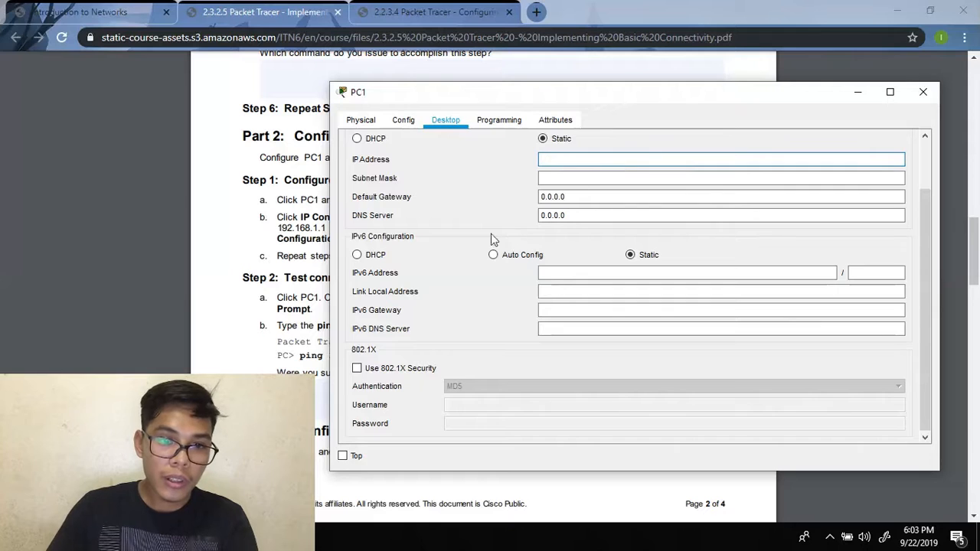
left_click(153, 241)
left_click_drag(275, 224, 325, 228)
key("ctrl+c")
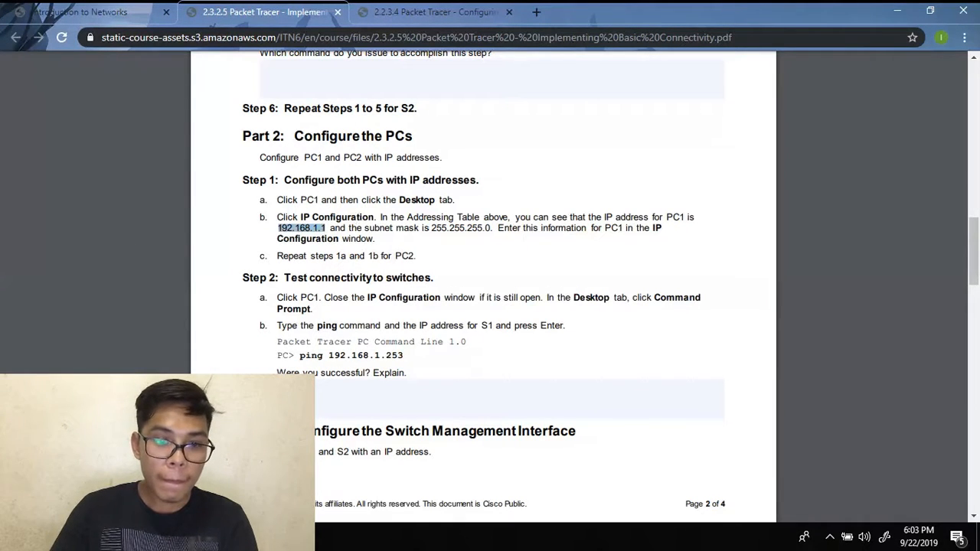
mouse_move(405, 537)
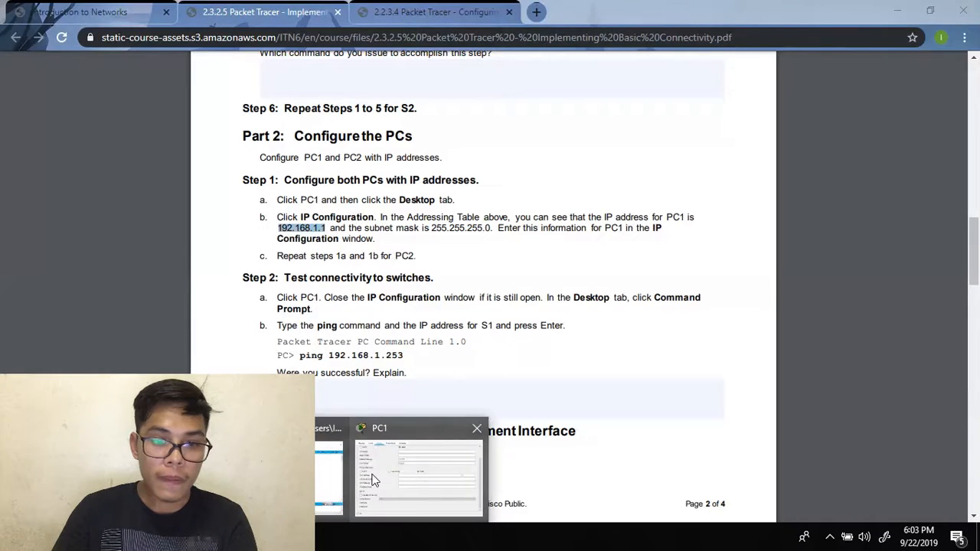
left_click(413, 460)
key("ctrl+v")
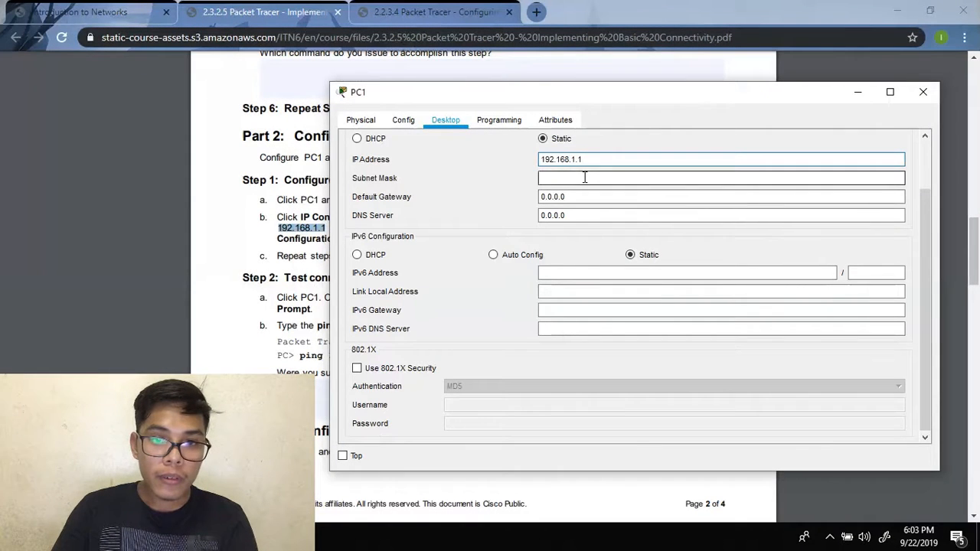
- Enter 255.255.255.0 as PC1's subnet mask and close the configuration window
left_click_drag(744, 105, 514, 274)
left_click(435, 228)
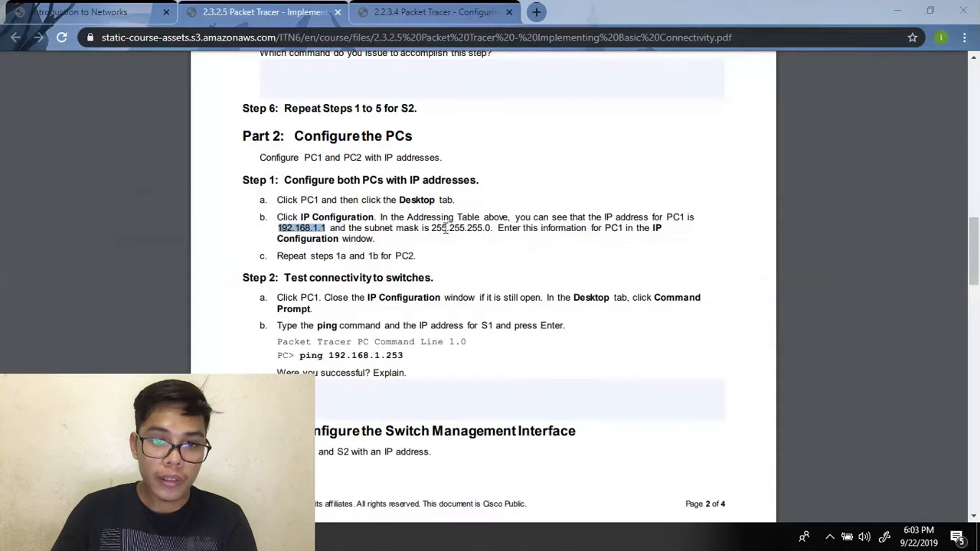
left_click_drag(434, 227, 477, 236)
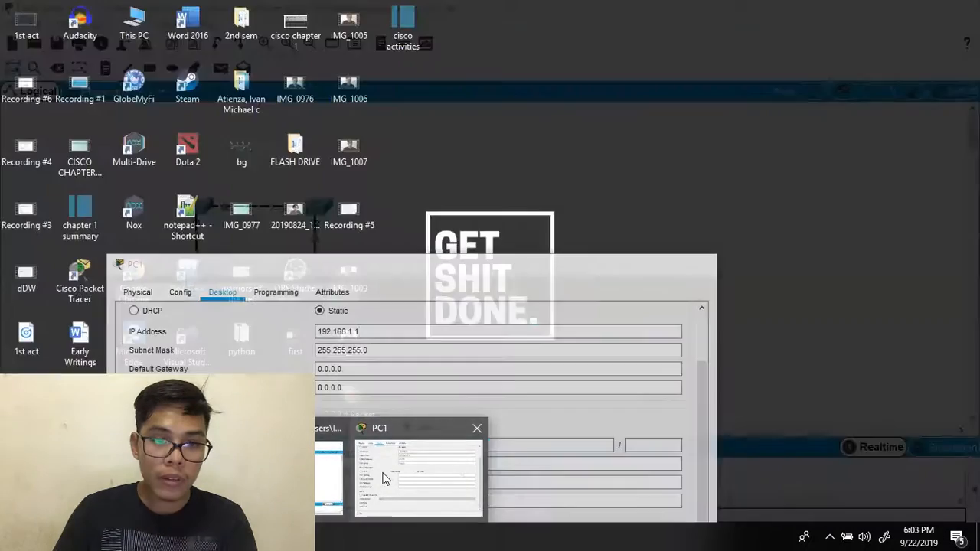
left_click(421, 464)
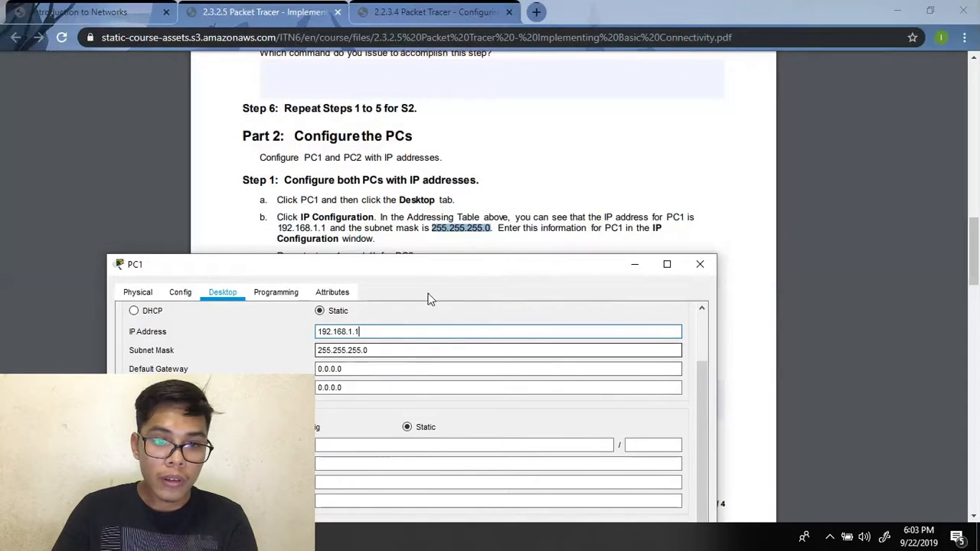
left_click_drag(439, 269, 659, 88)
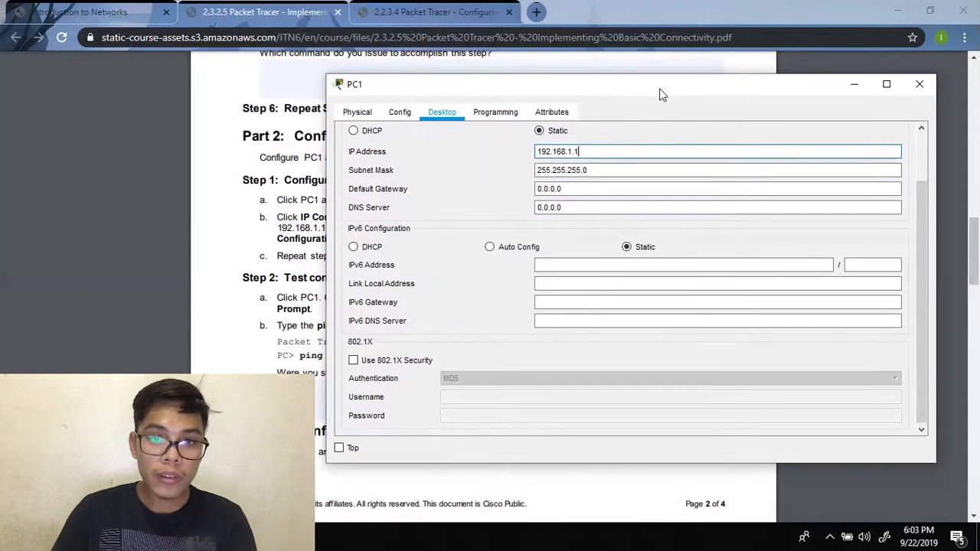
left_click(928, 85)
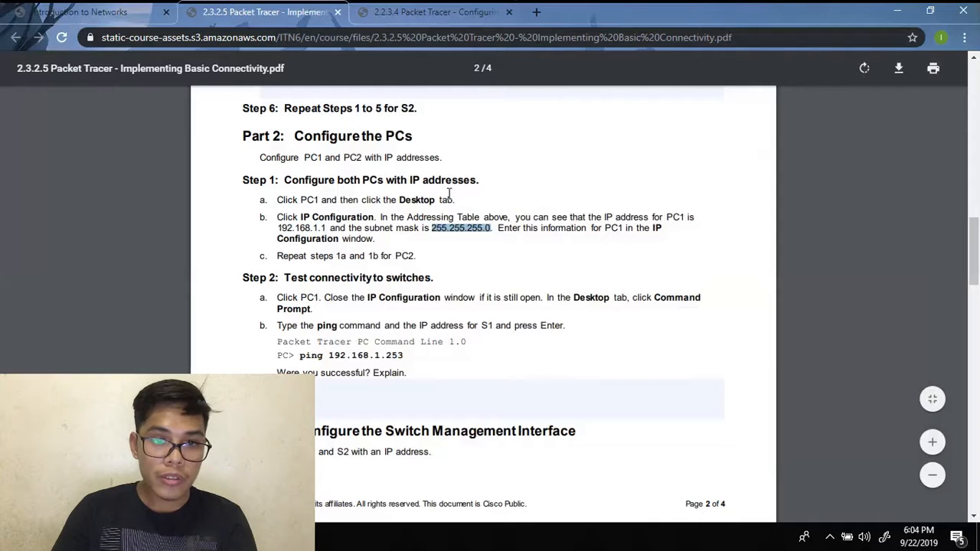
left_click_drag(326, 228, 282, 231)
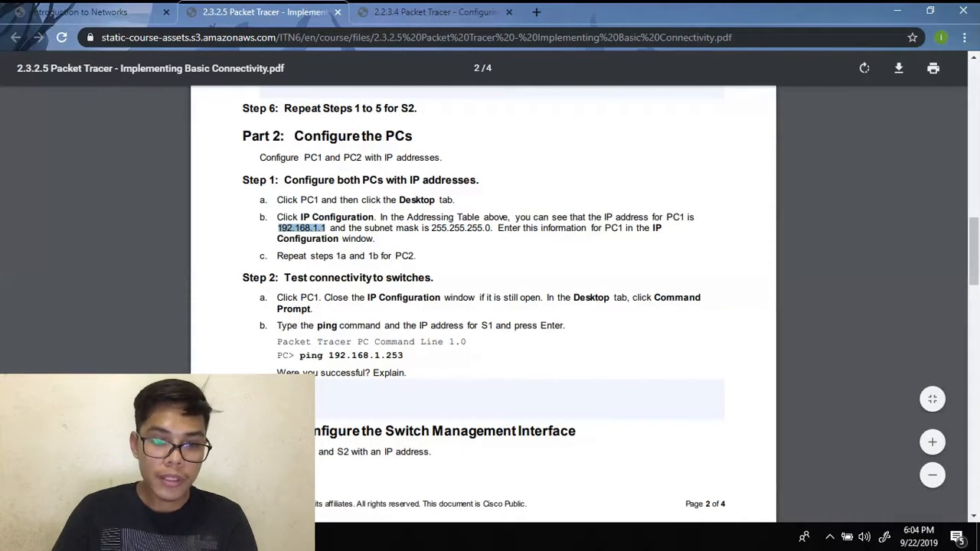
- Dismiss the Interface Locked message and enter 192.168.1.1 in PC2's IP Configuration
left_click(318, 477)
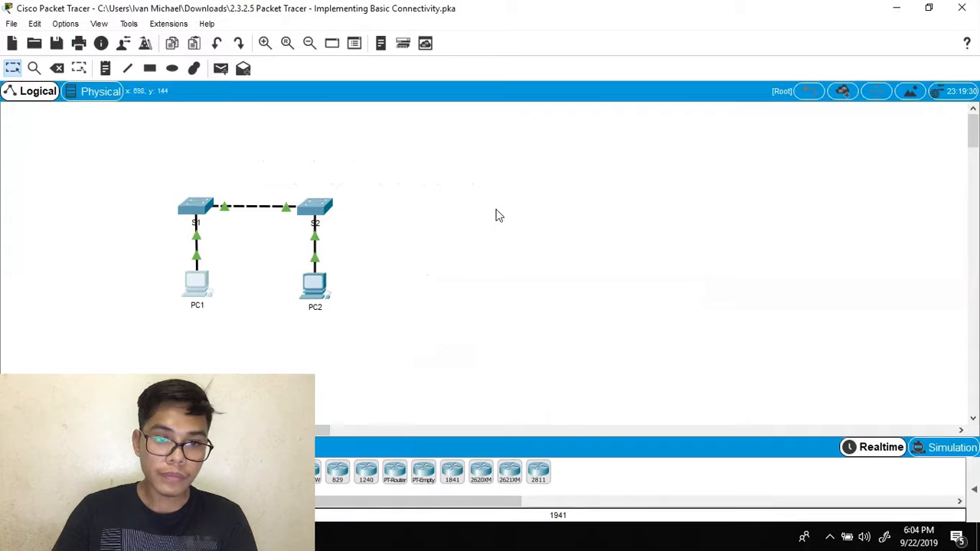
left_click(318, 285)
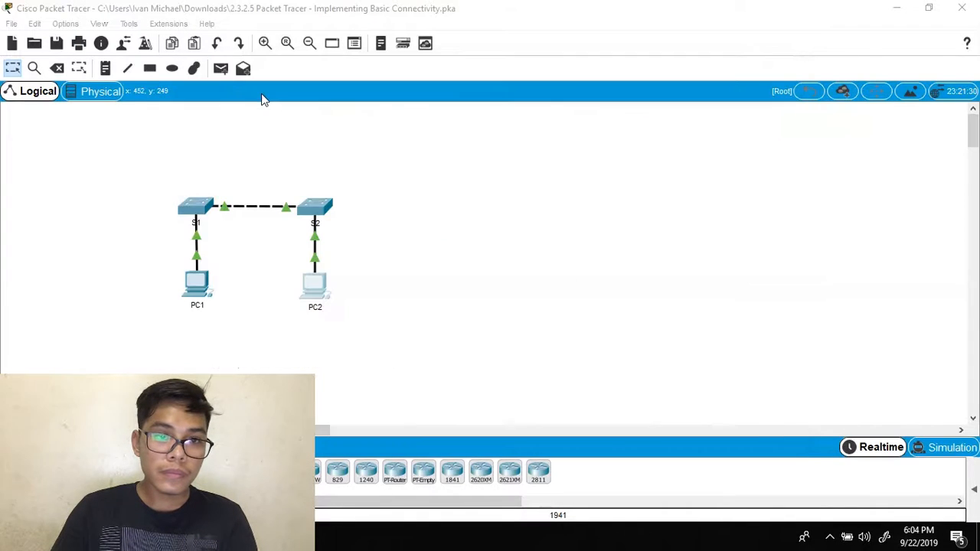
left_click(536, 284)
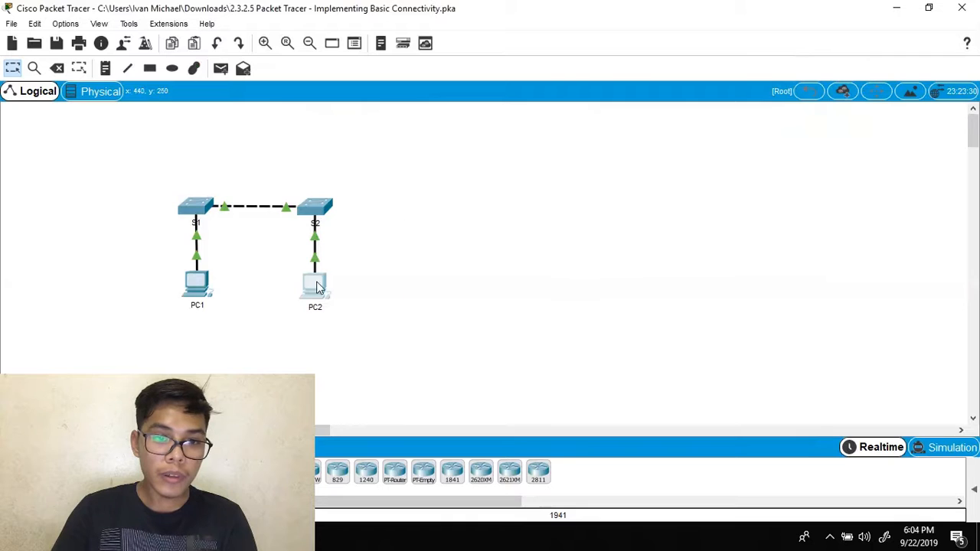
left_click(318, 285)
left_click(300, 94)
left_click(264, 184)
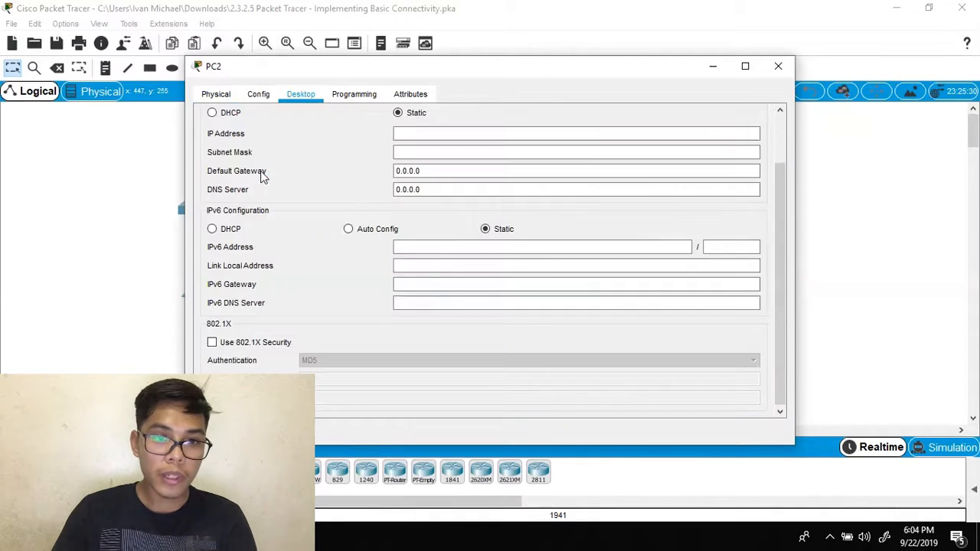
left_click(493, 135)
type("192.168.1.1")
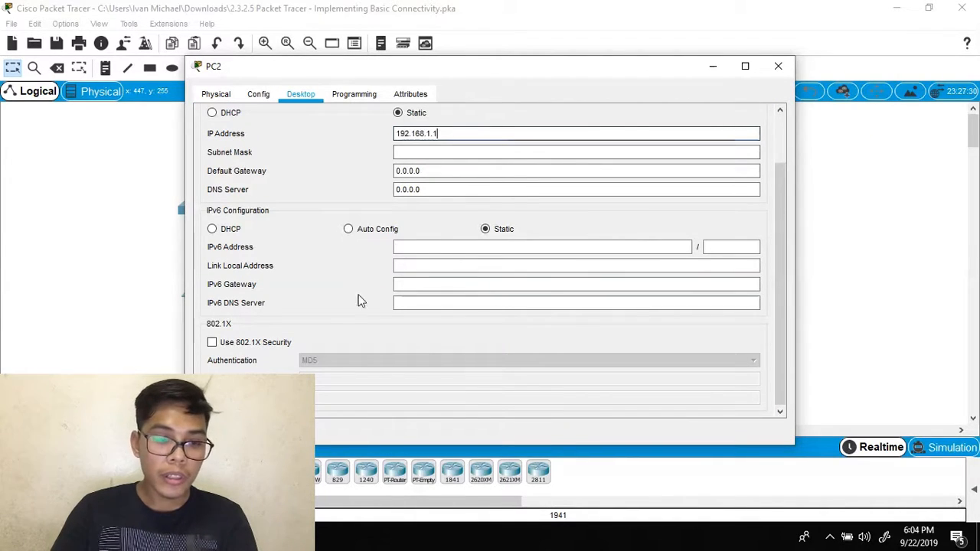
- Check the subnet mask and the 192.168.1.1 address in the lab PDF beside PC2's window
key("alt+Tab")
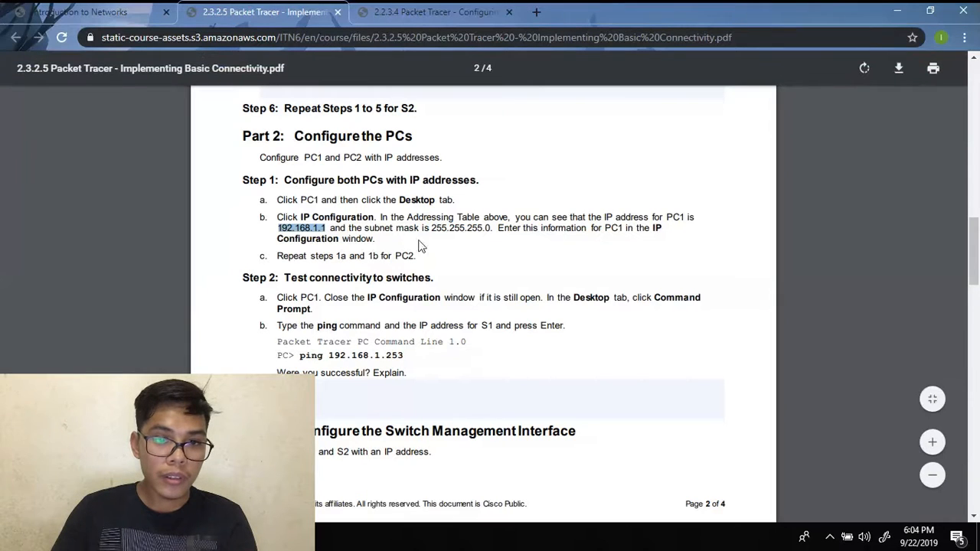
left_click_drag(434, 227, 491, 241)
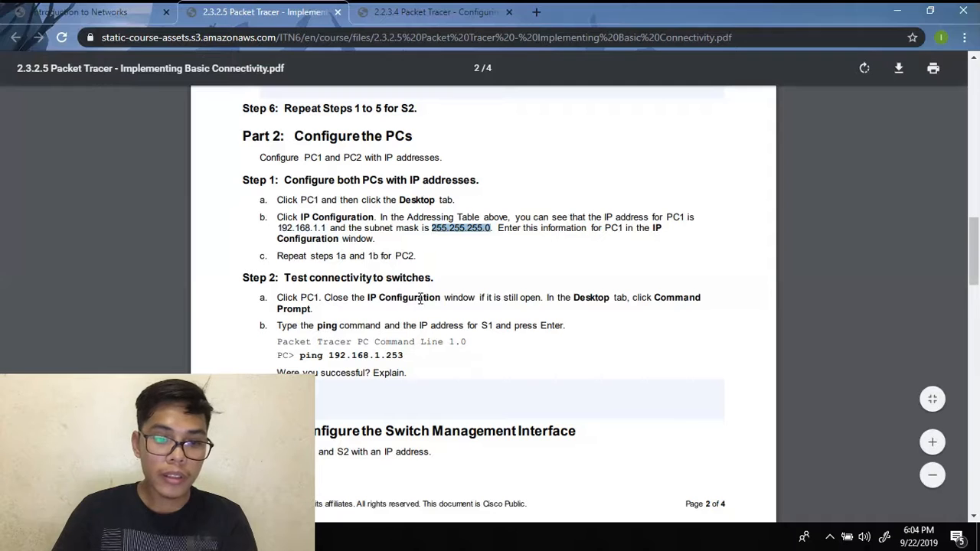
left_click(351, 492)
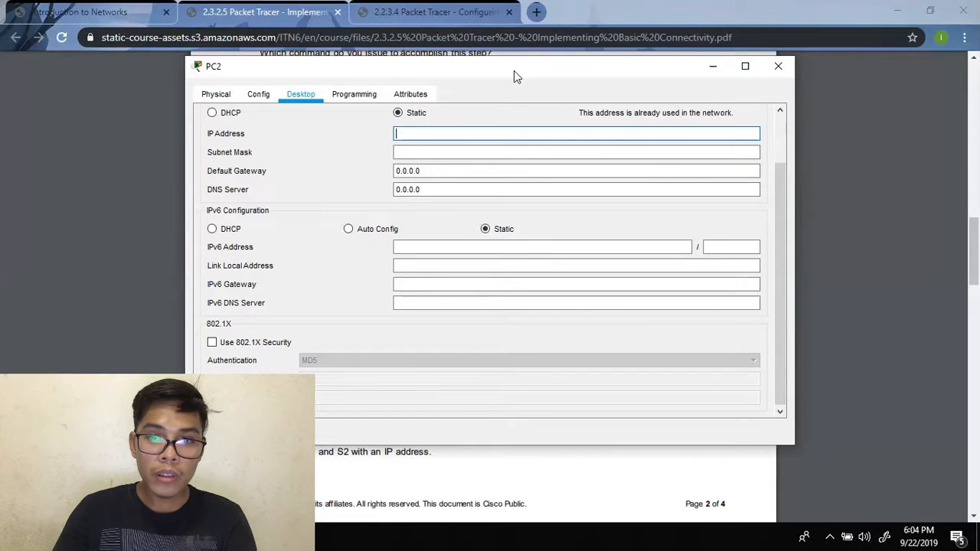
left_click_drag(516, 72, 485, 300)
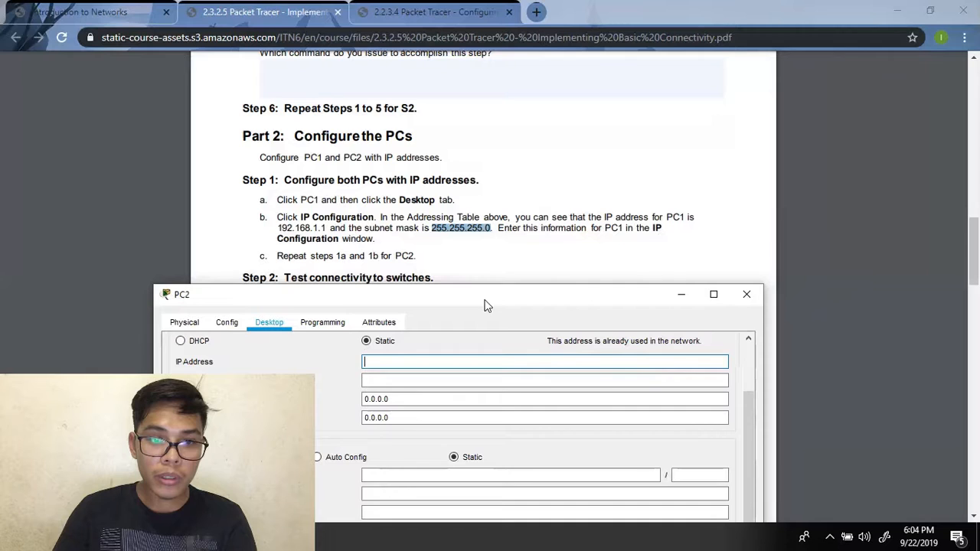
left_click_drag(328, 227, 321, 229)
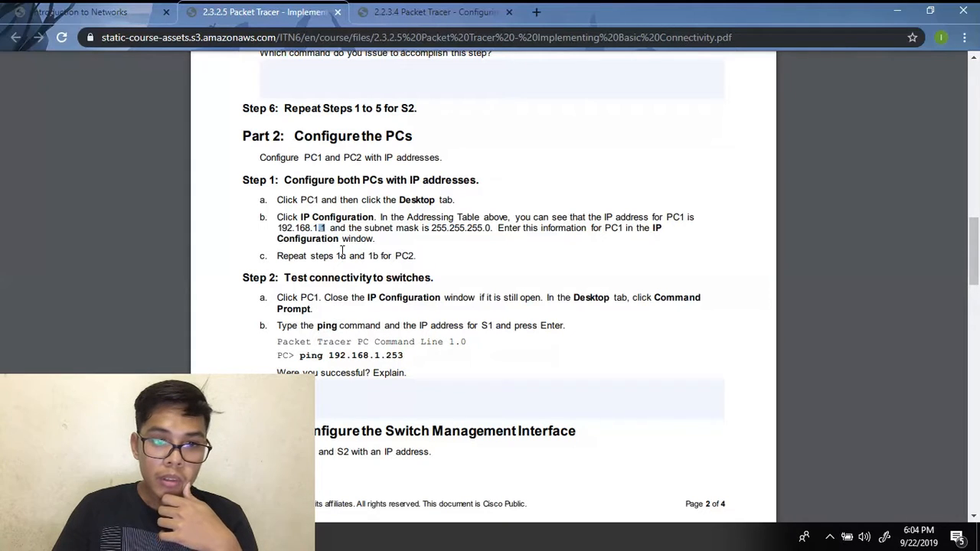
left_click(335, 227)
- Set PC2's IP address to 192.168.1.2 with the default 255.255.255.0 subnet mask
left_click_drag(326, 228, 279, 229)
key("ctrl+c")
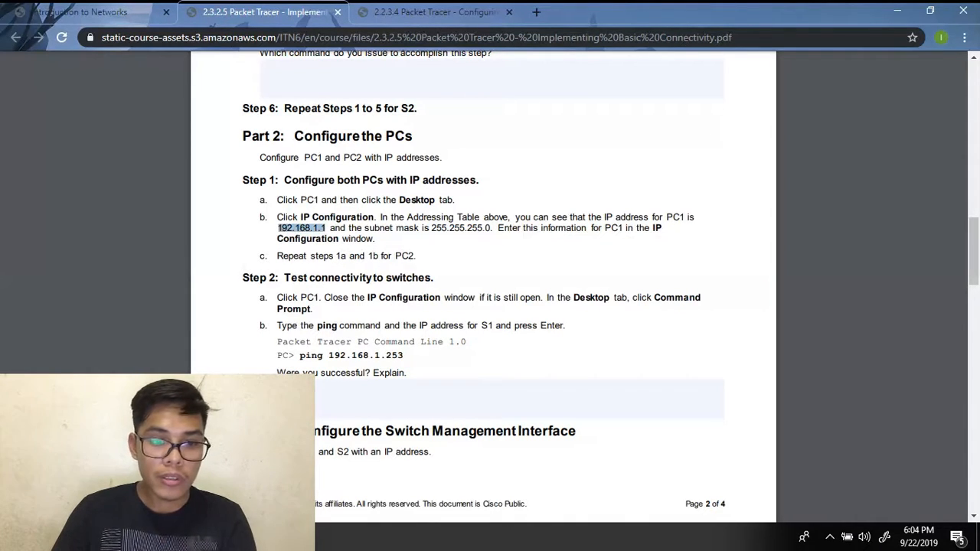
mouse_move(302, 537)
left_click(404, 427)
key("ctrl+v")
left_click(387, 381)
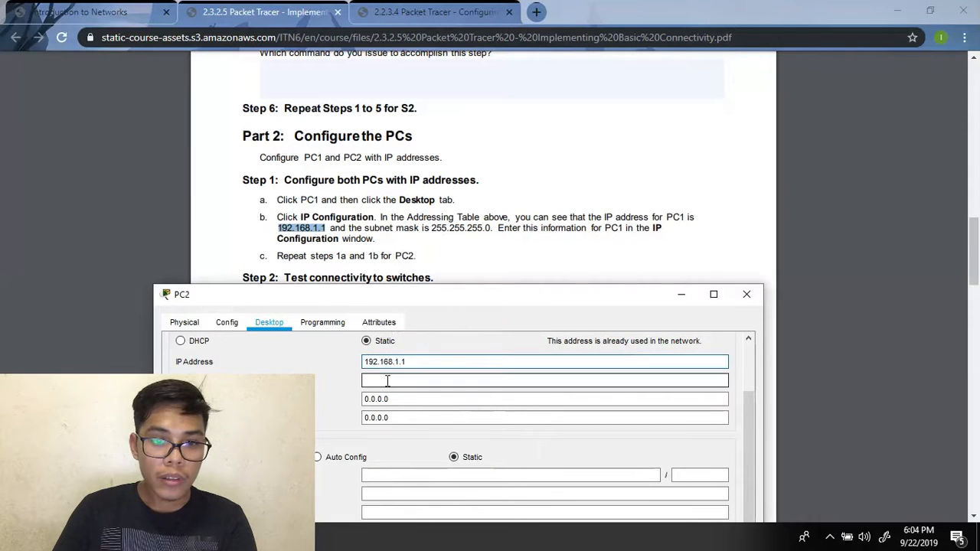
left_click(399, 362)
key("ctrl+v")
key("BackSpace")
type("2")
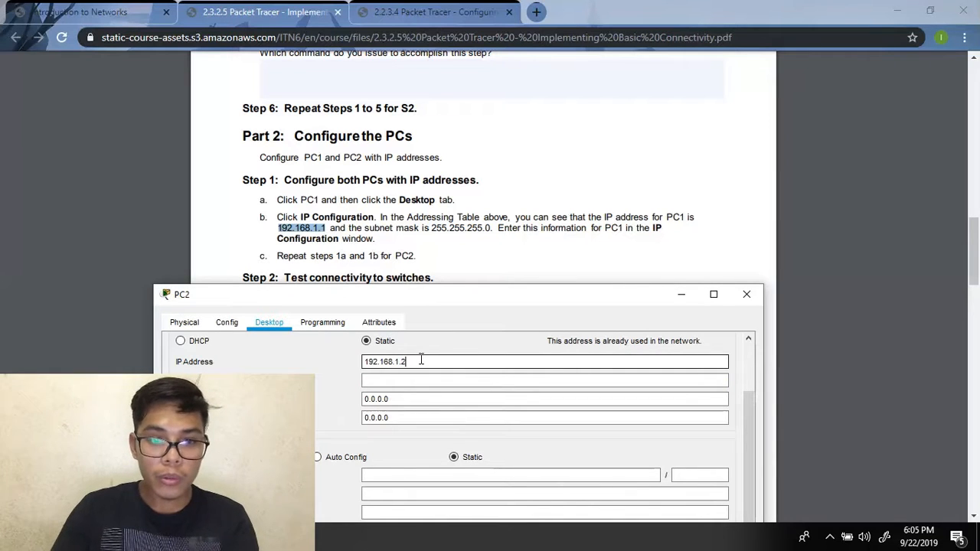
left_click(416, 386)
- Scroll down the lab PDF, then minimize PC2's window
left_click_drag(518, 302, 889, 124)
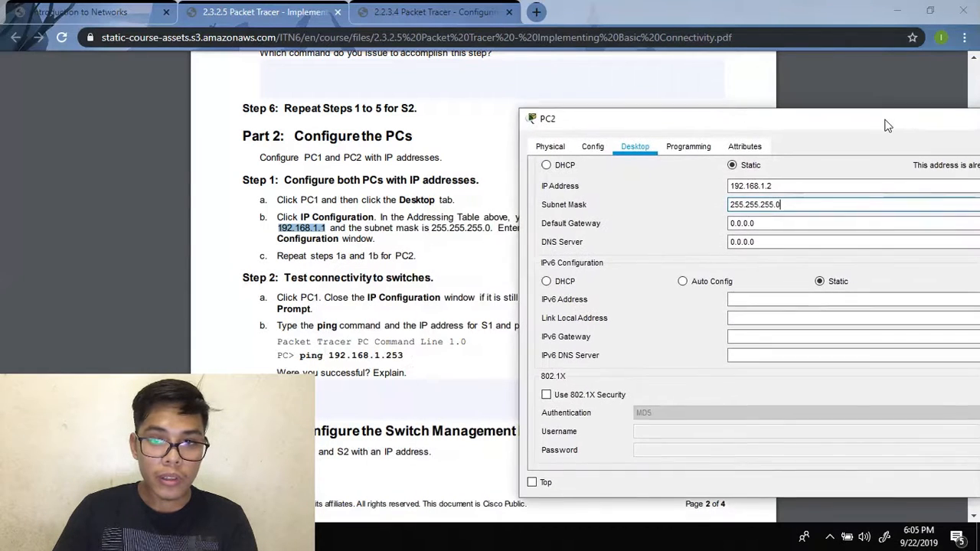
left_click(449, 253)
scroll(449, 252, "down", 1)
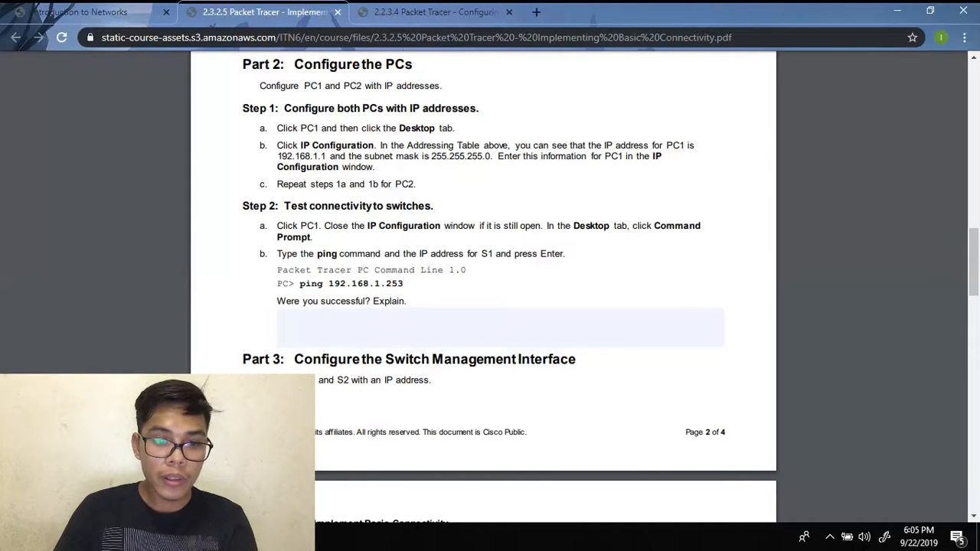
mouse_move(406, 536)
left_click(445, 478)
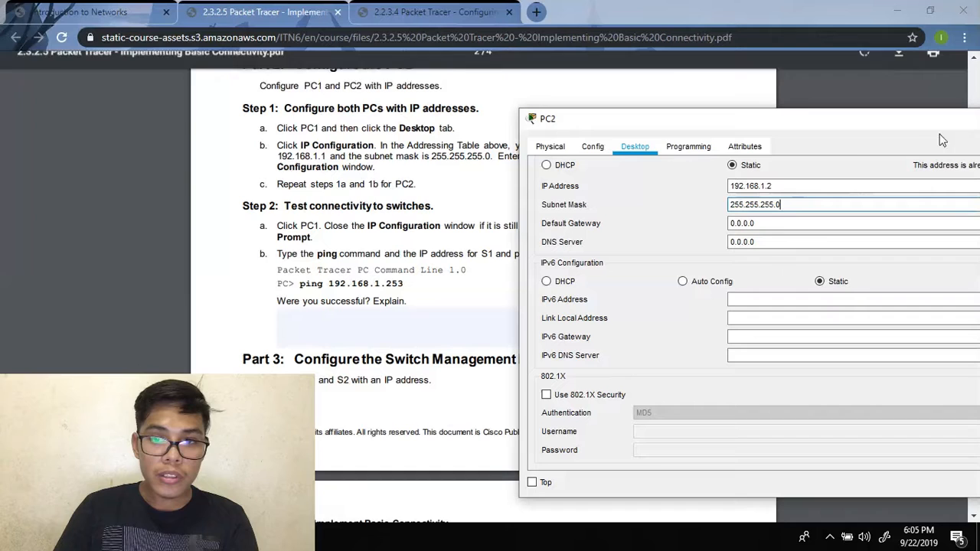
left_click_drag(774, 118, 587, 137)
double_click(916, 138)
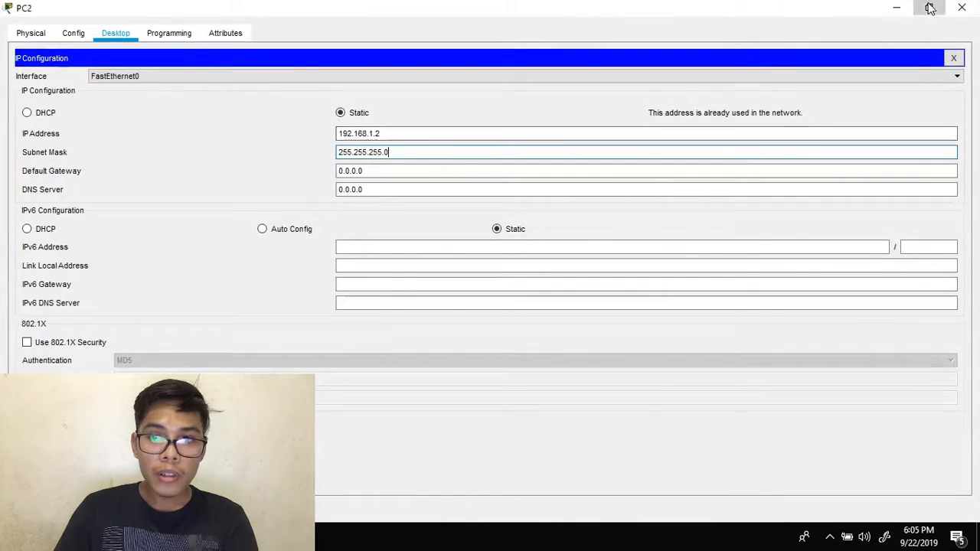
left_click(930, 7)
left_click(919, 140)
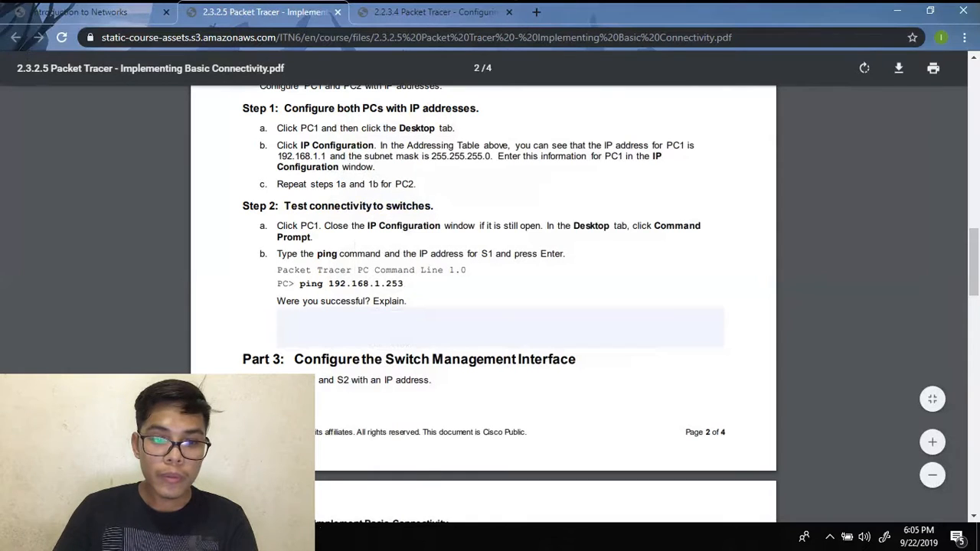
- Open PC1's Command Prompt and place it below the lab instructions
left_click(303, 538)
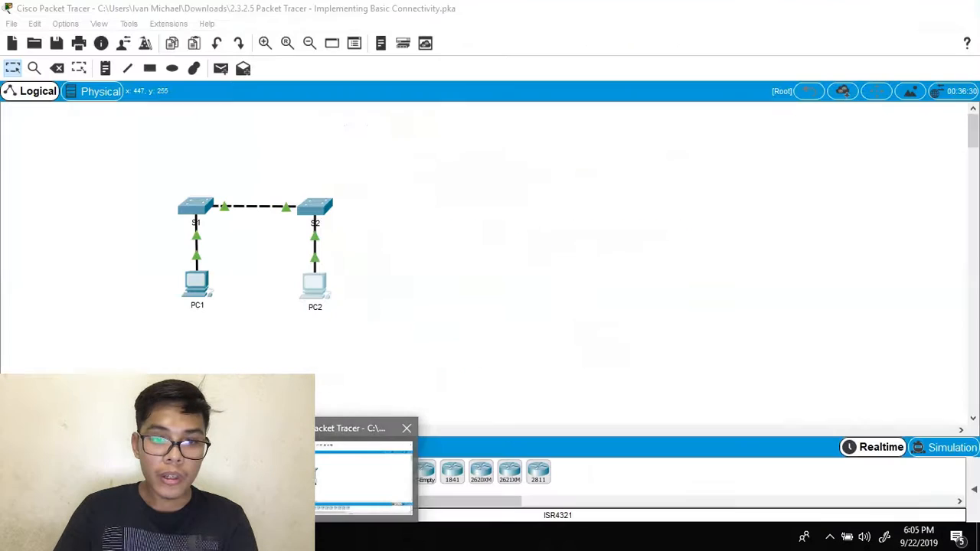
left_click(199, 290)
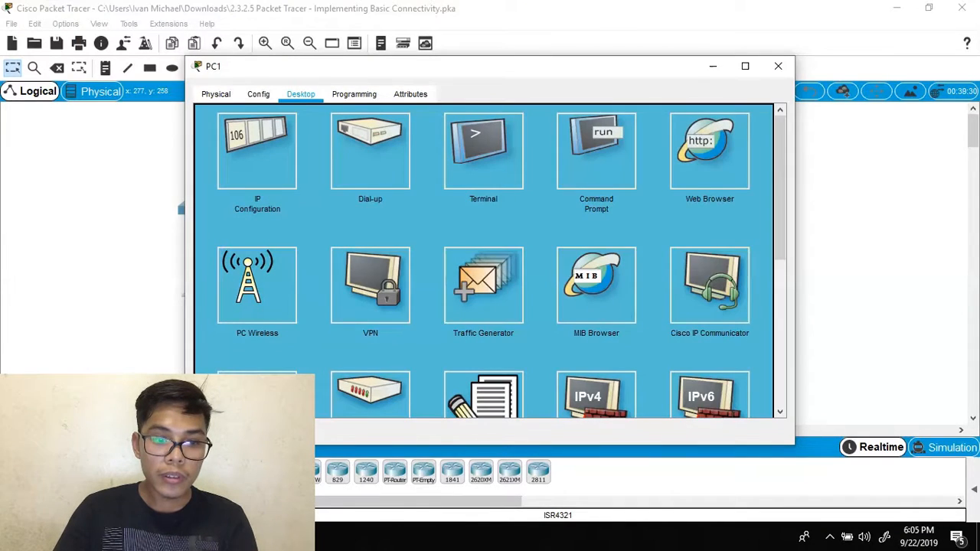
key("alt+Tab")
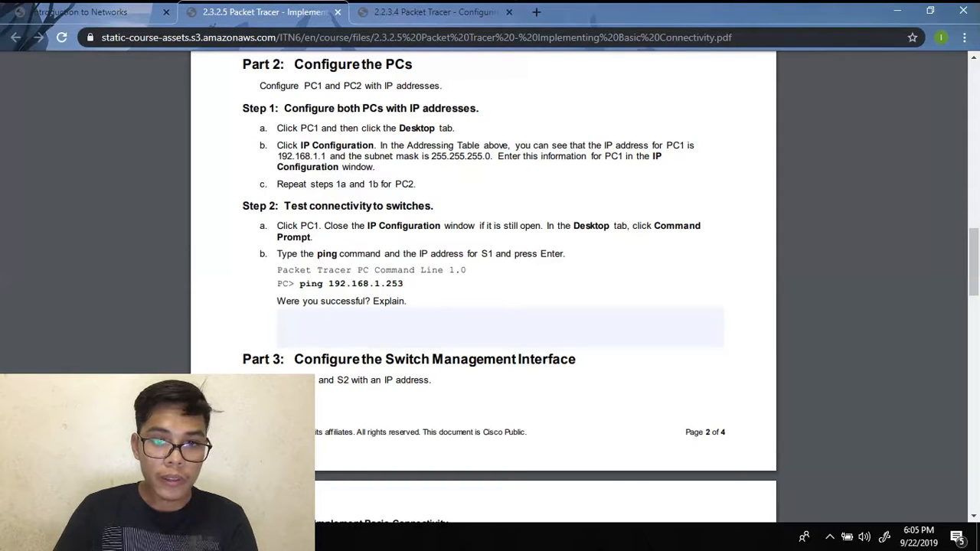
key("alt+Tab")
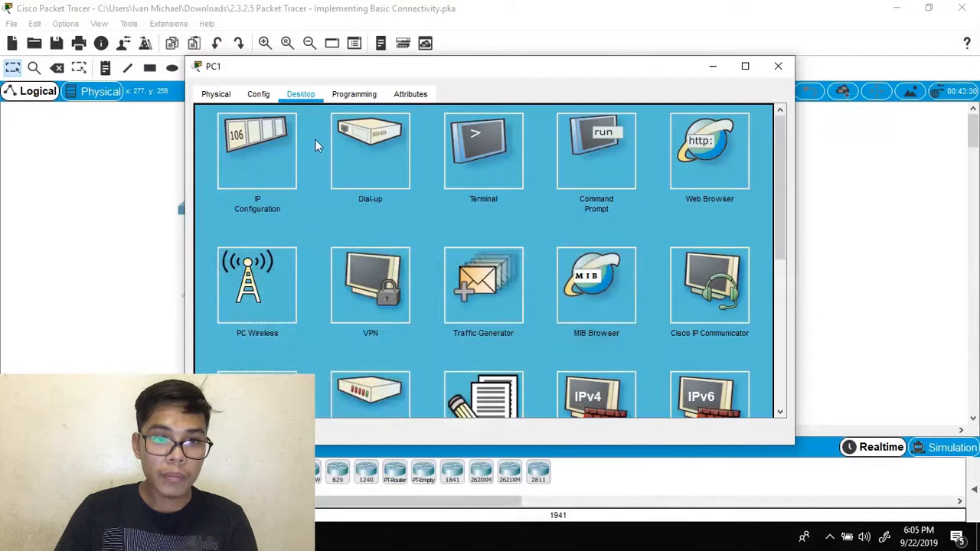
left_click(586, 149)
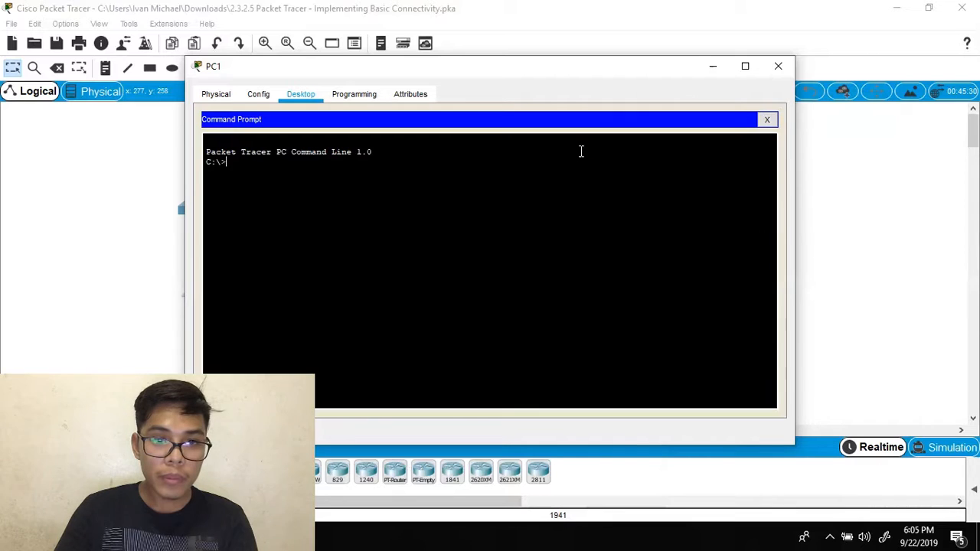
key("alt+Tab")
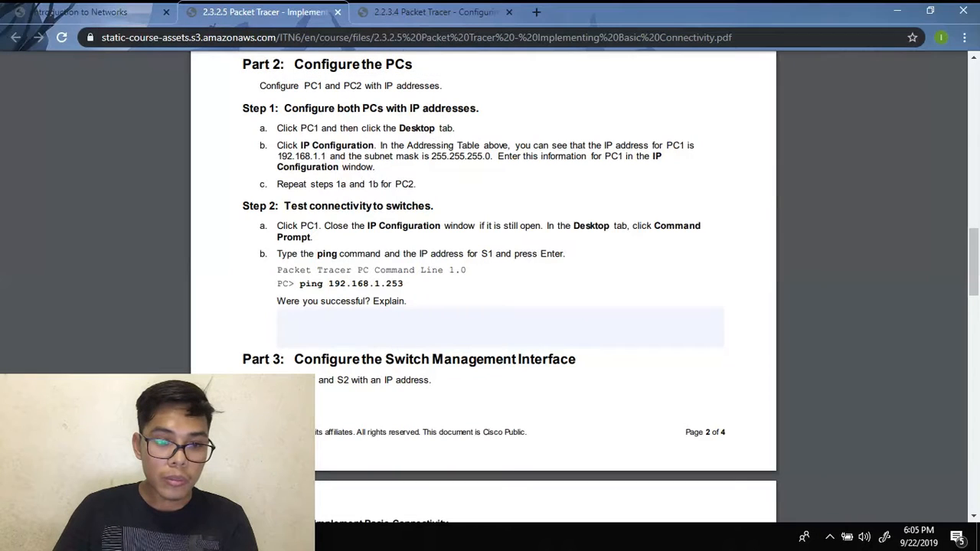
mouse_move(414, 538)
left_click(398, 490)
left_click_drag(519, 74, 637, 324)
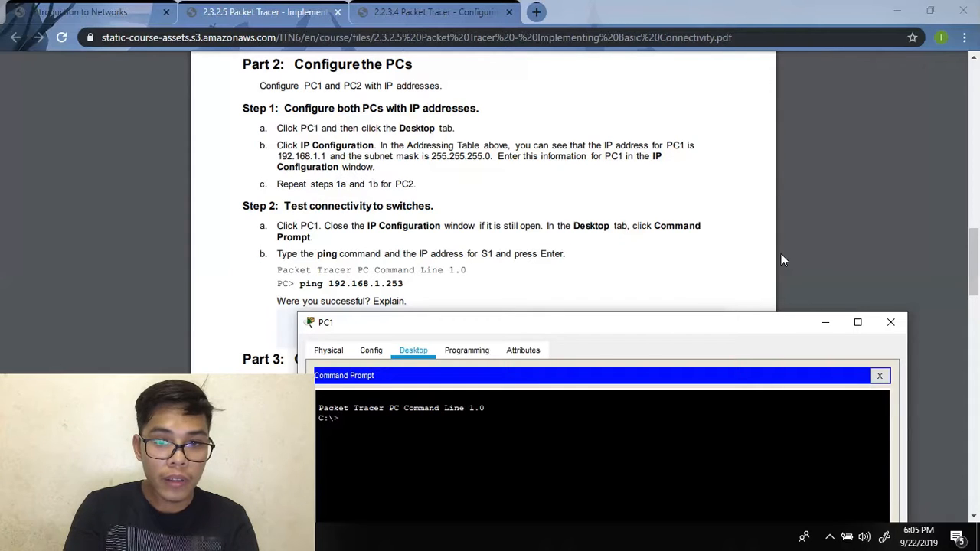
- Run pings from PC1, after a failed 192.168.1 attempt, ping S1 at 192.168.1.253
type("ing")
key("Return")
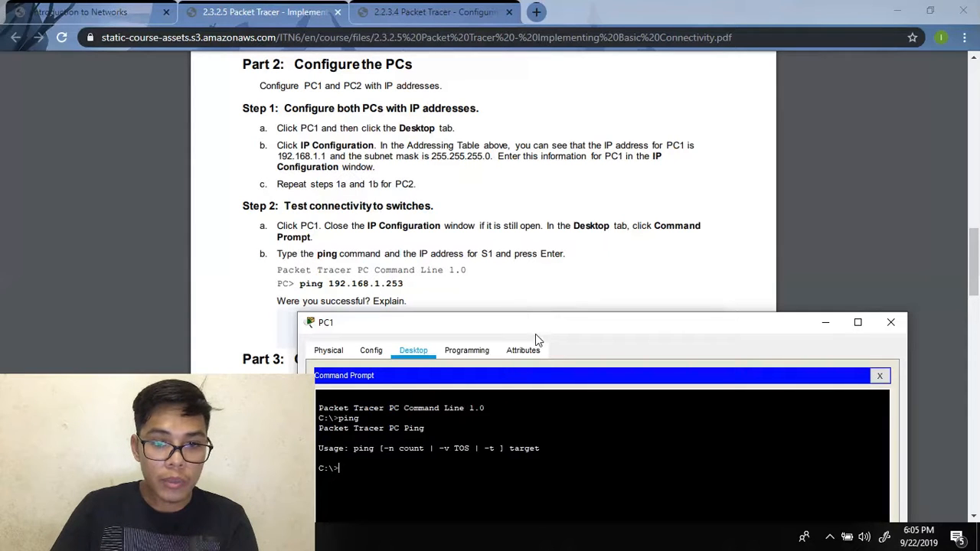
left_click_drag(546, 337, 487, 331)
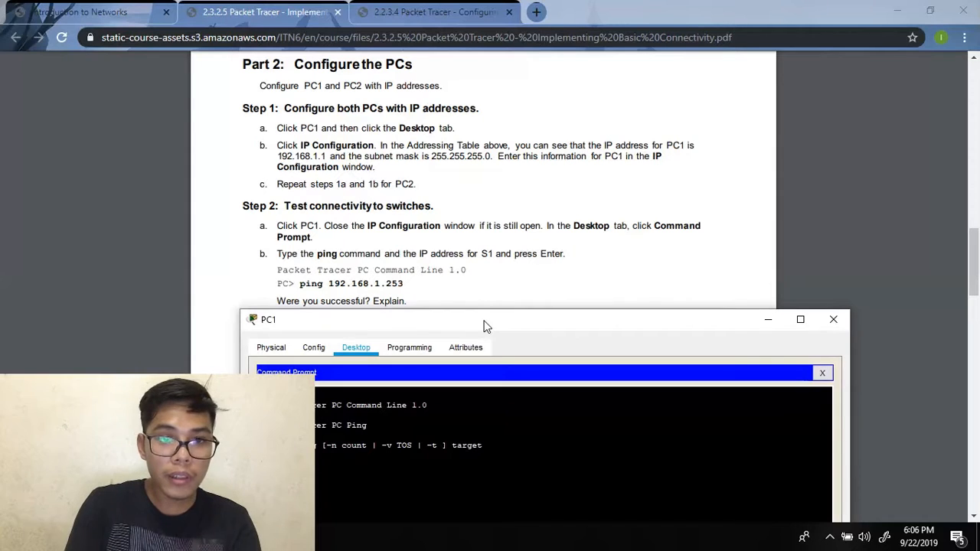
type("2")
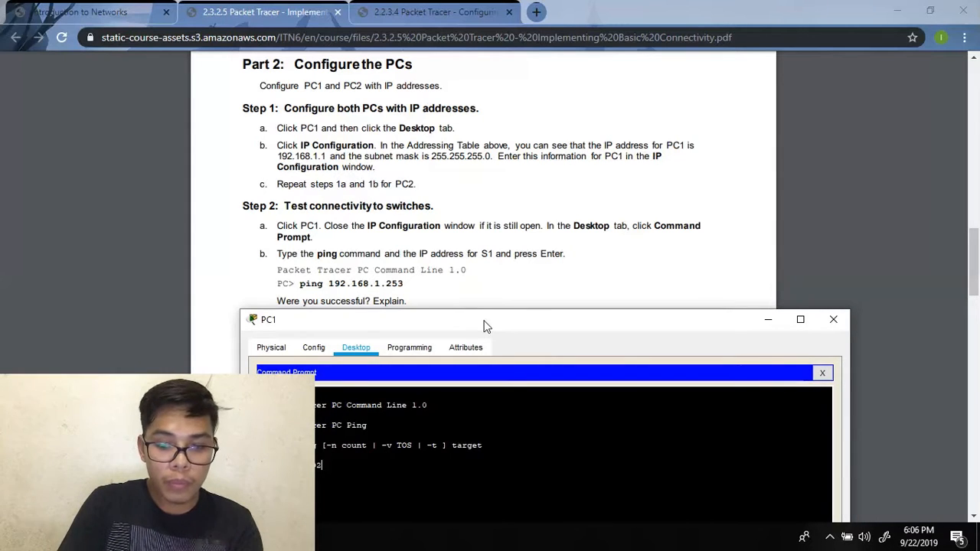
type(".168")
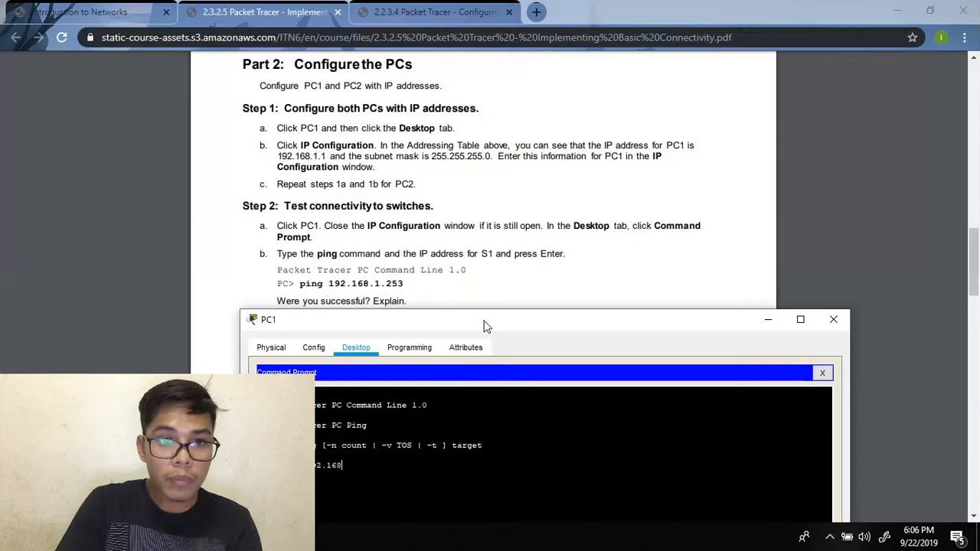
type(".1")
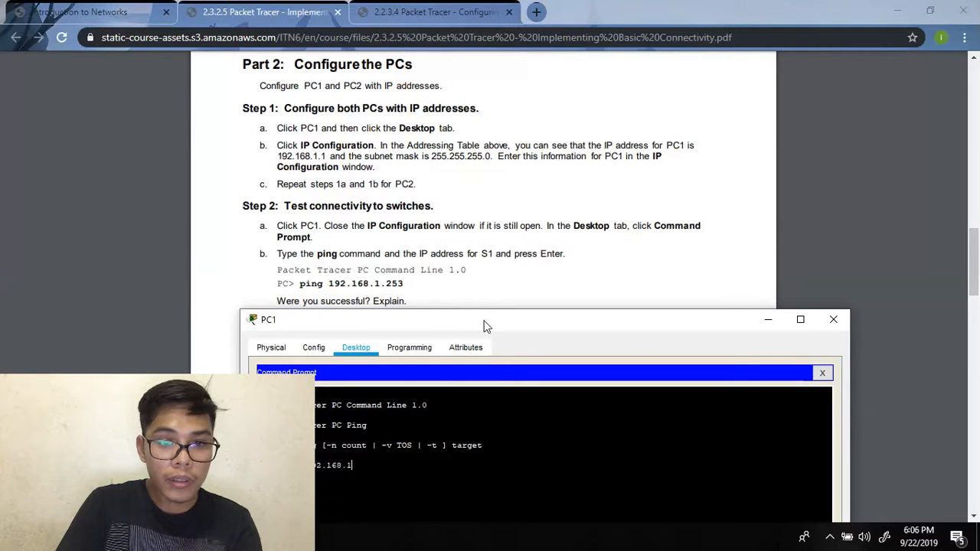
key("Return")
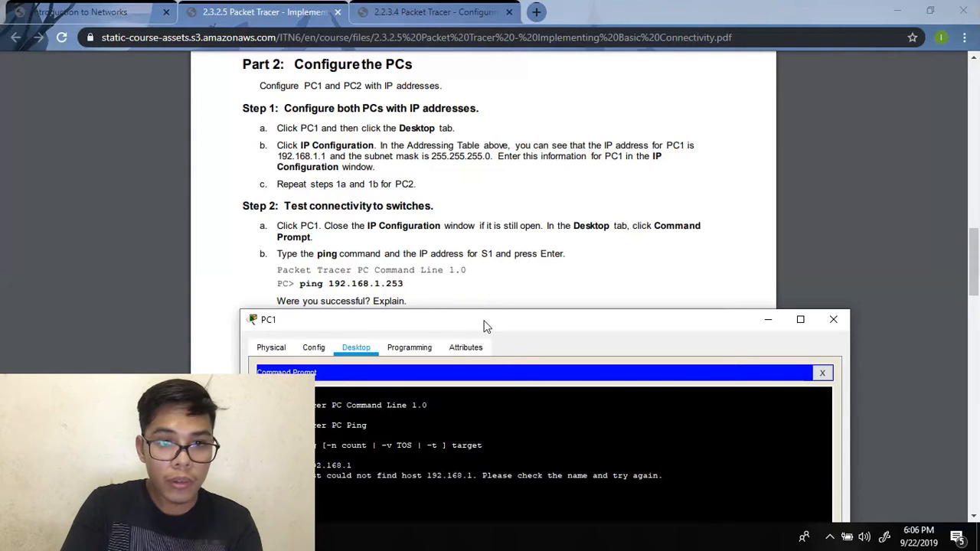
type("192")
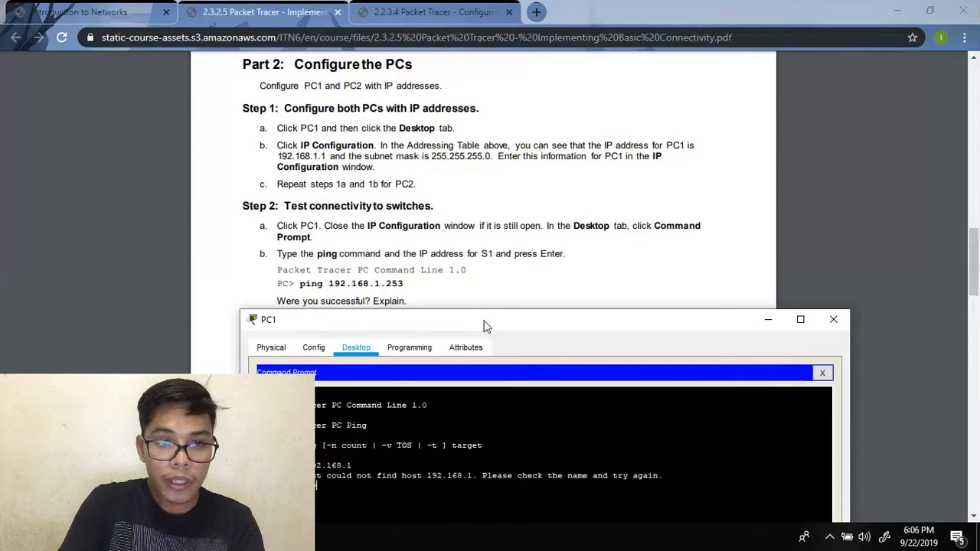
type(".168")
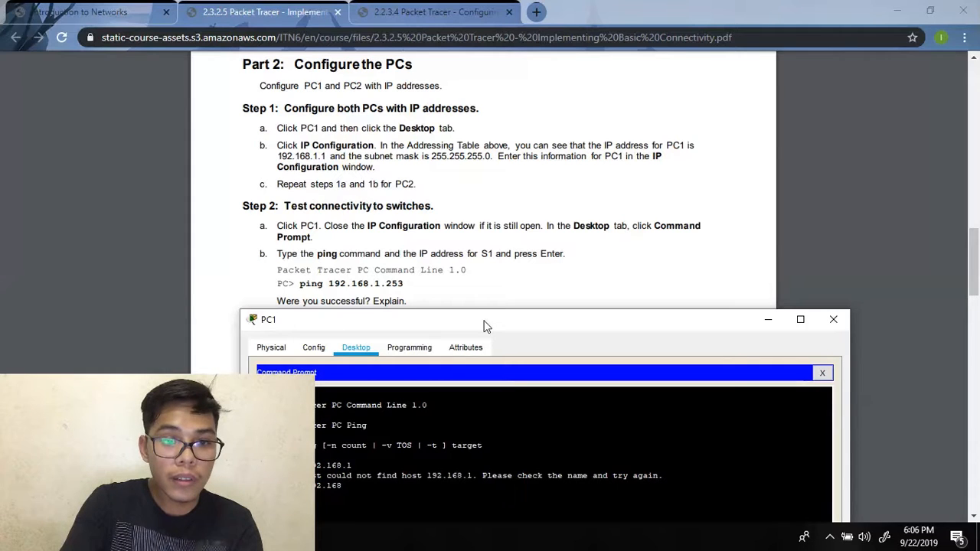
type(".1.2")
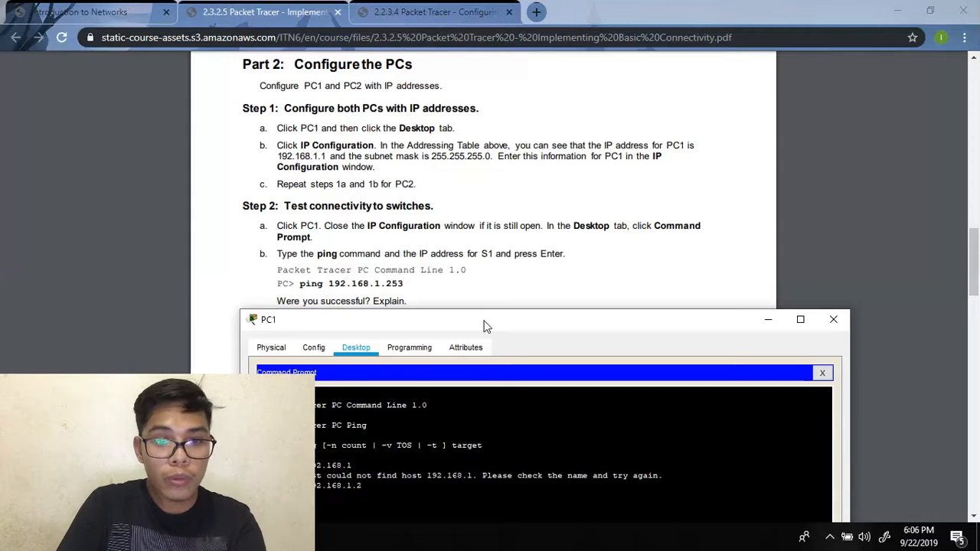
type("53")
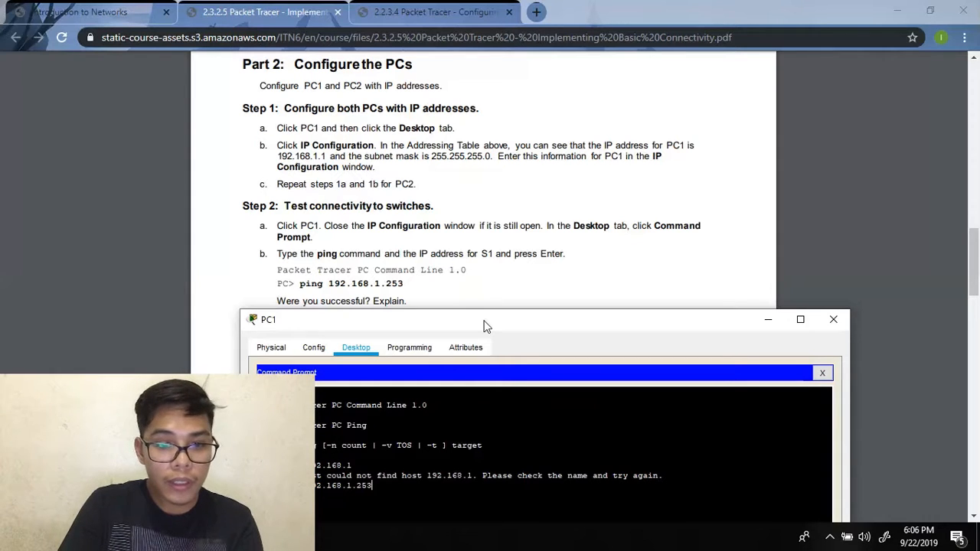
key("Return")
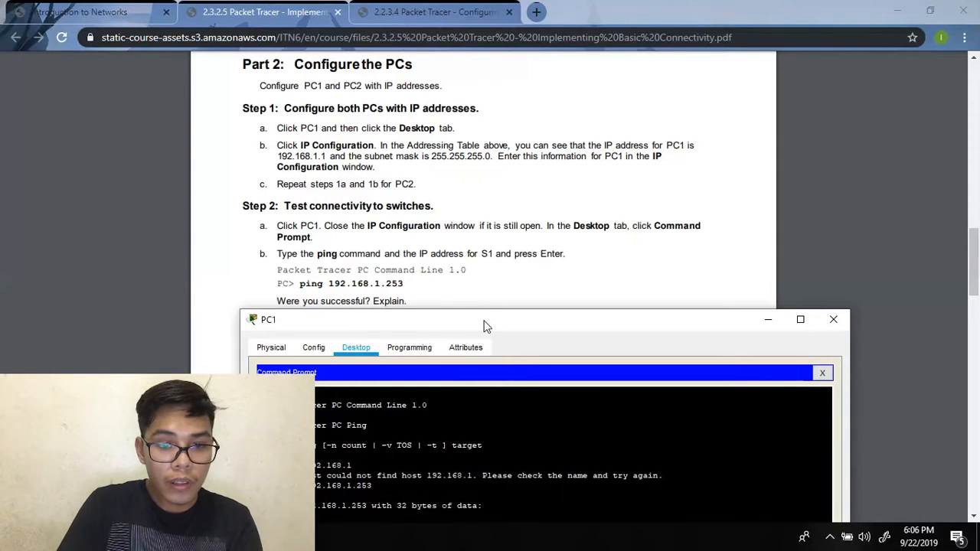
left_click_drag(484, 326, 672, 112)
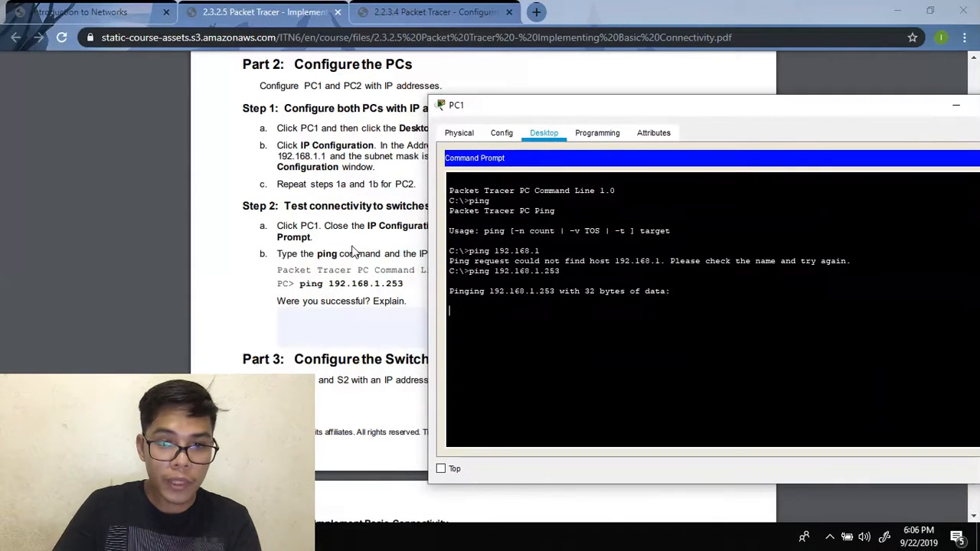
- Scroll the lab PDF down to Part 3, Step 1: Configure S1 with an IP address
scroll(265, 267, "down", 3)
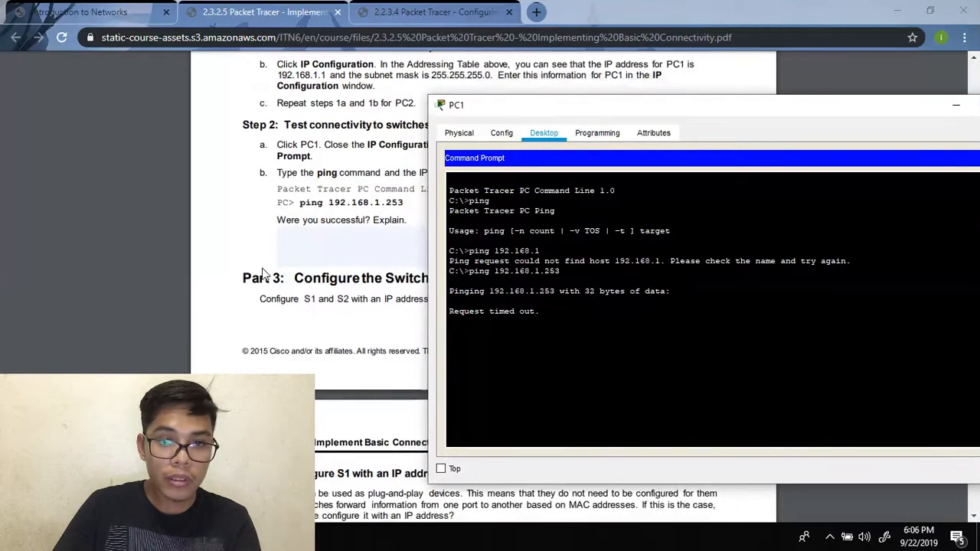
left_click(261, 271)
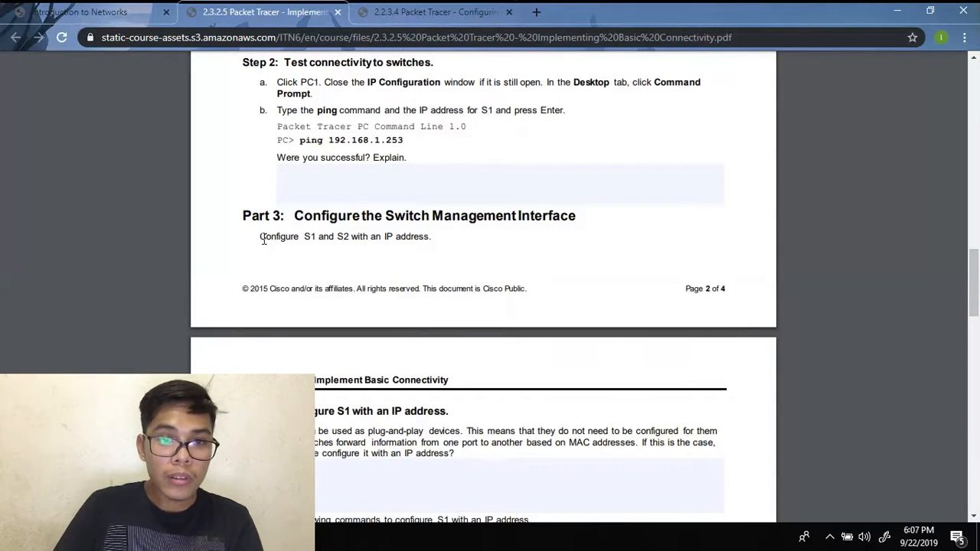
scroll(263, 239, "down", 2)
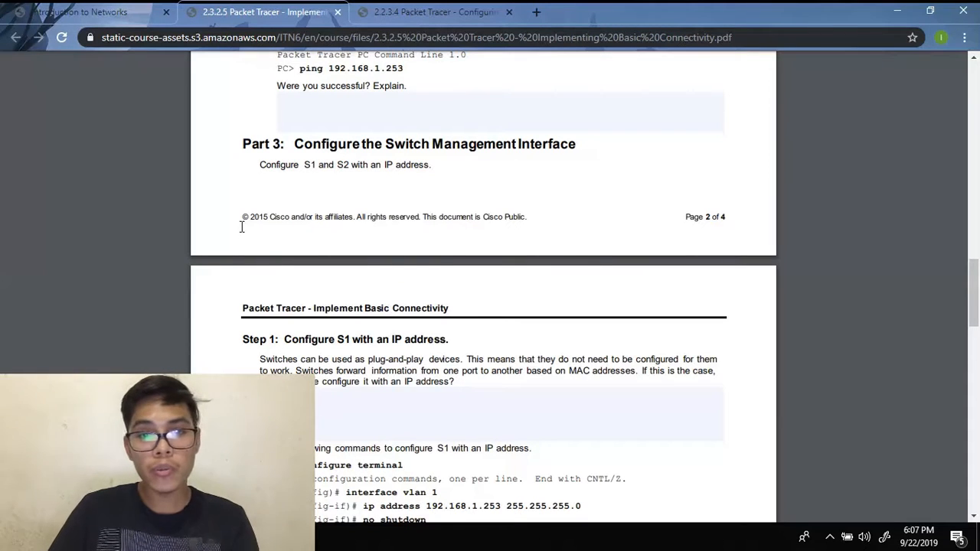
scroll(265, 205, "down", 4)
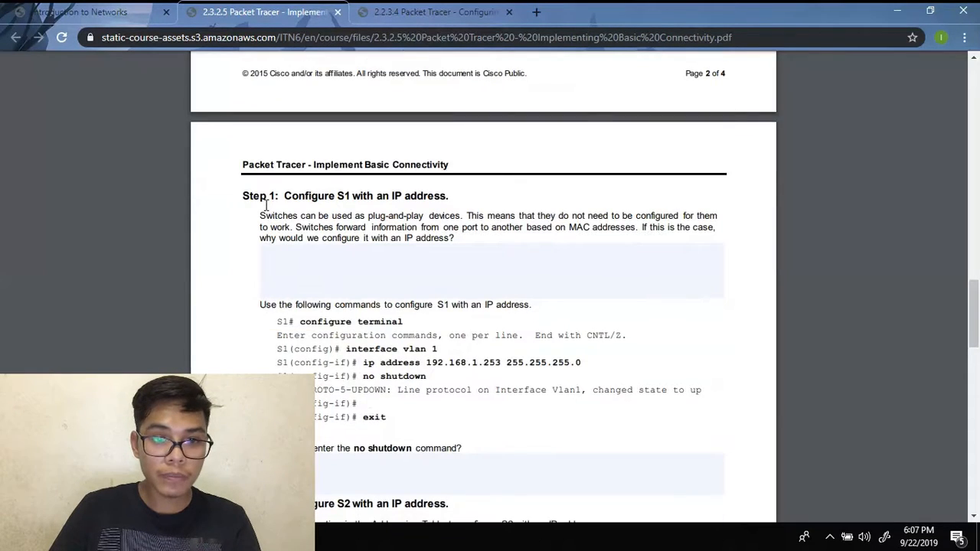
scroll(266, 205, "down", 2)
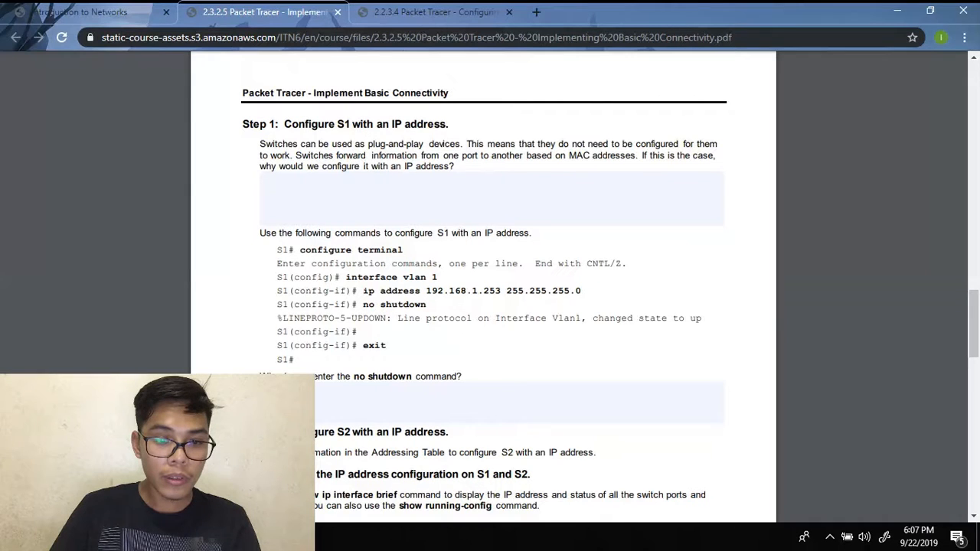
- Close PC1 and open S1's CLI console beside the lab instructions
mouse_move(306, 538)
mouse_move(430, 464)
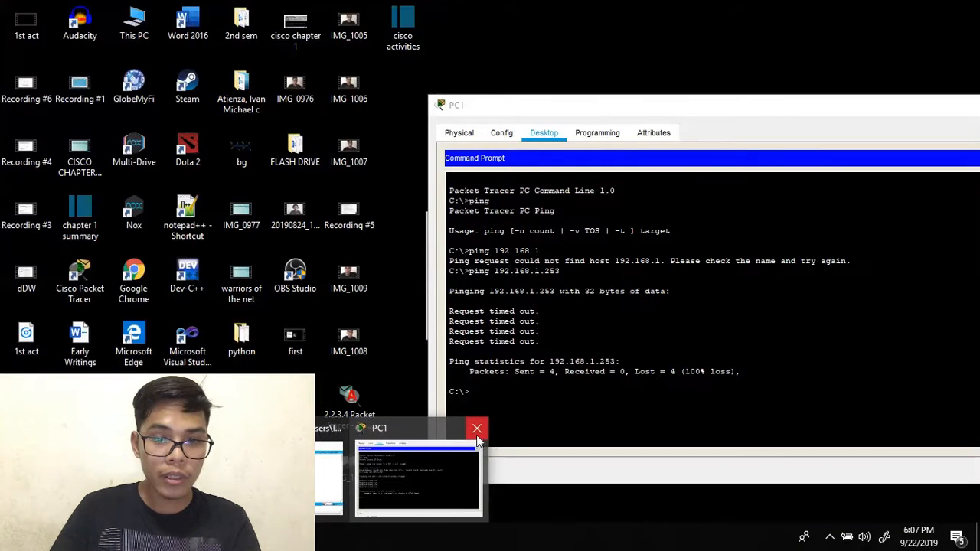
left_click(477, 428)
left_click(399, 471)
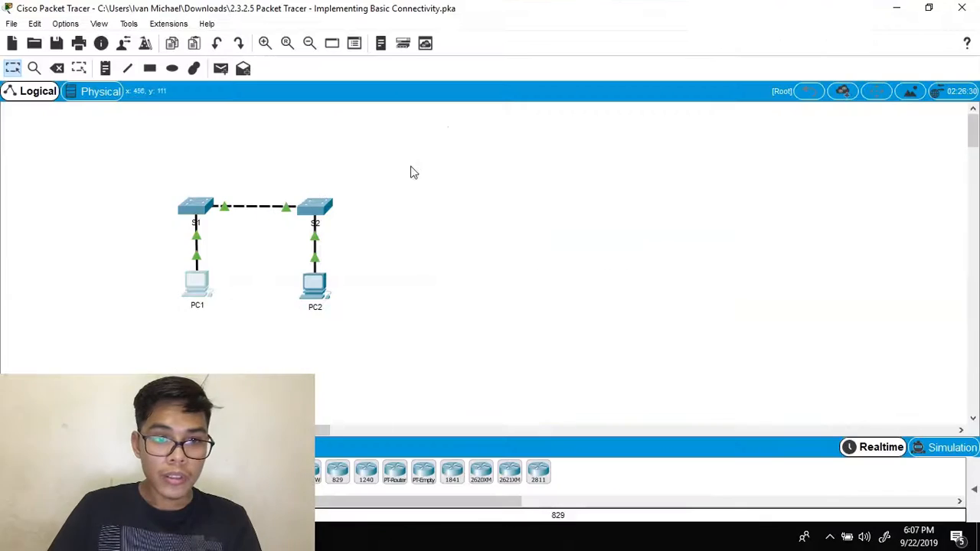
left_click(198, 210)
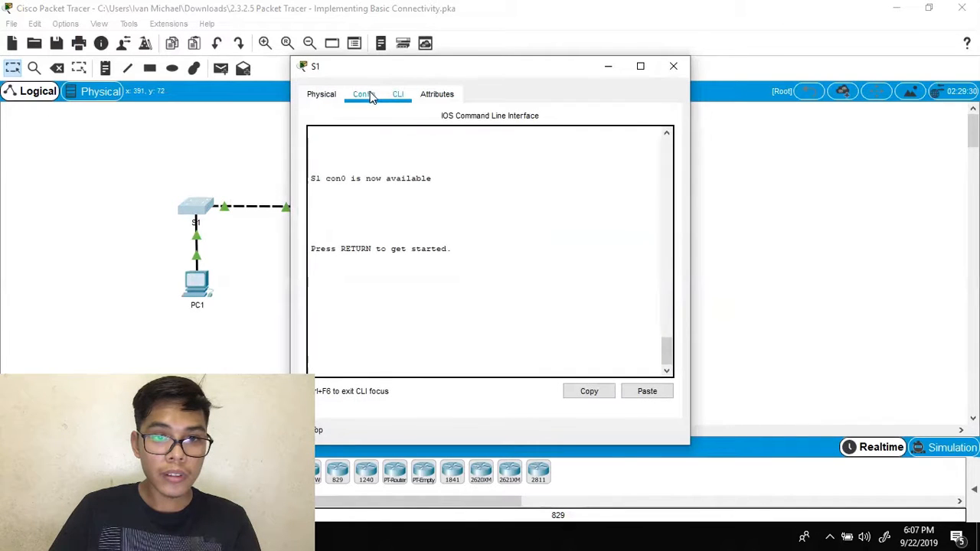
left_click(368, 94)
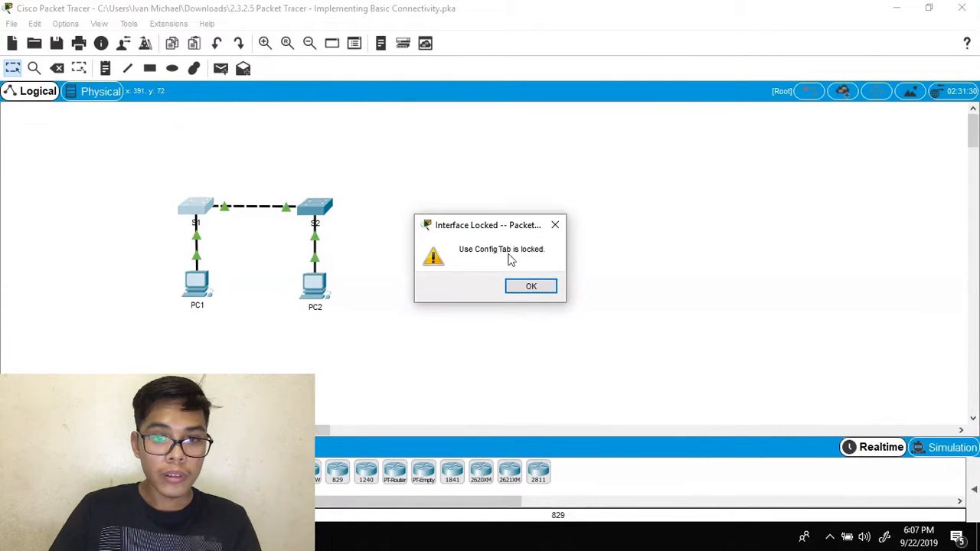
left_click(193, 209)
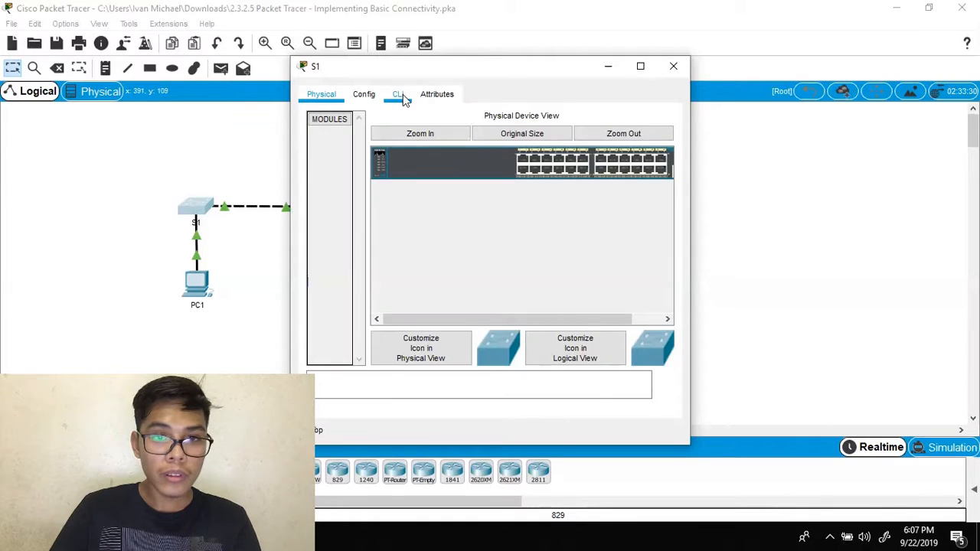
left_click(398, 93)
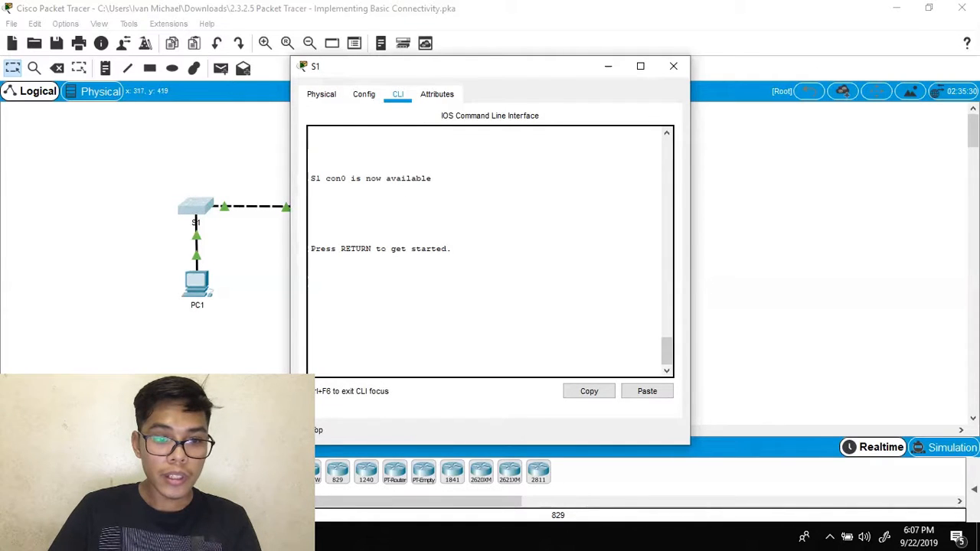
key("alt+Tab")
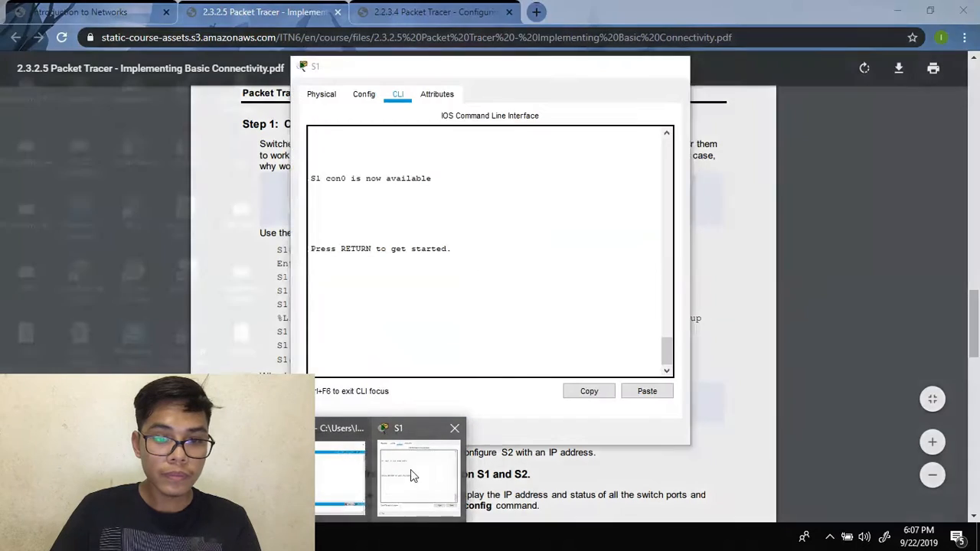
left_click(411, 470)
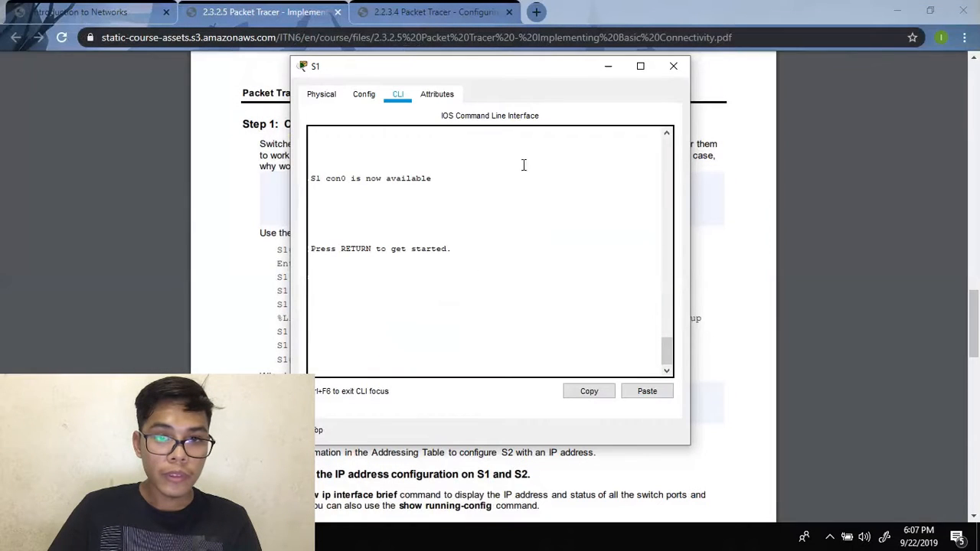
left_click_drag(525, 69, 762, 83)
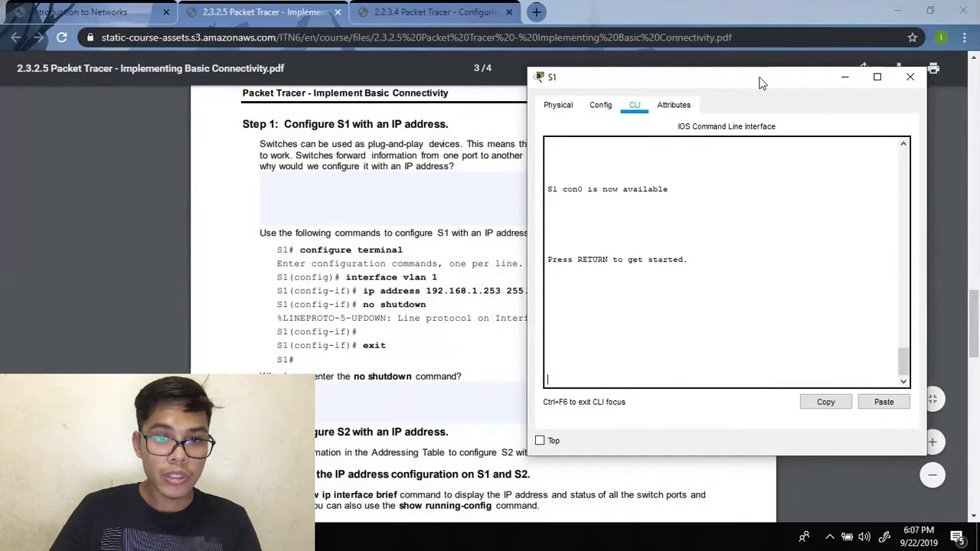
left_click(743, 226)
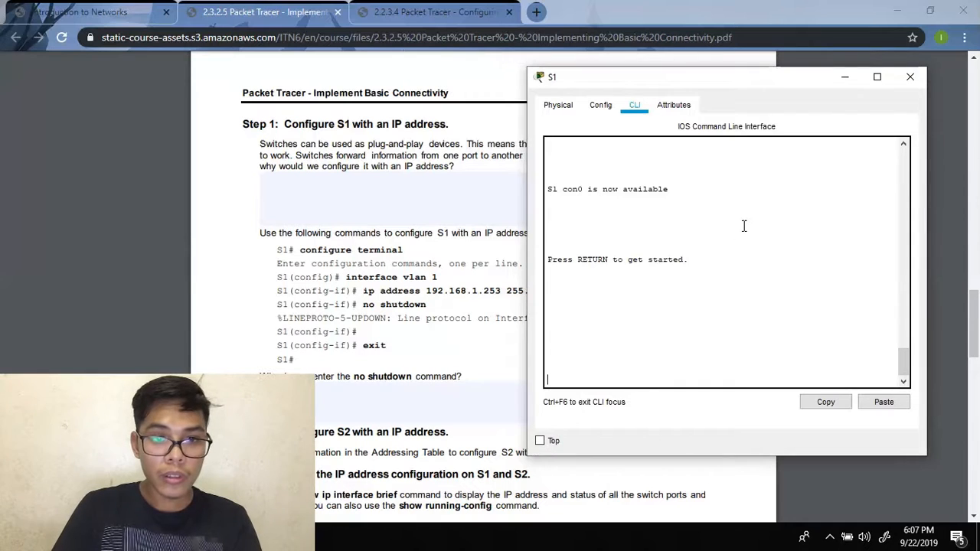
- Enter privileged EXEC mode on S1 with enable and the password
key("Return")
type("enable")
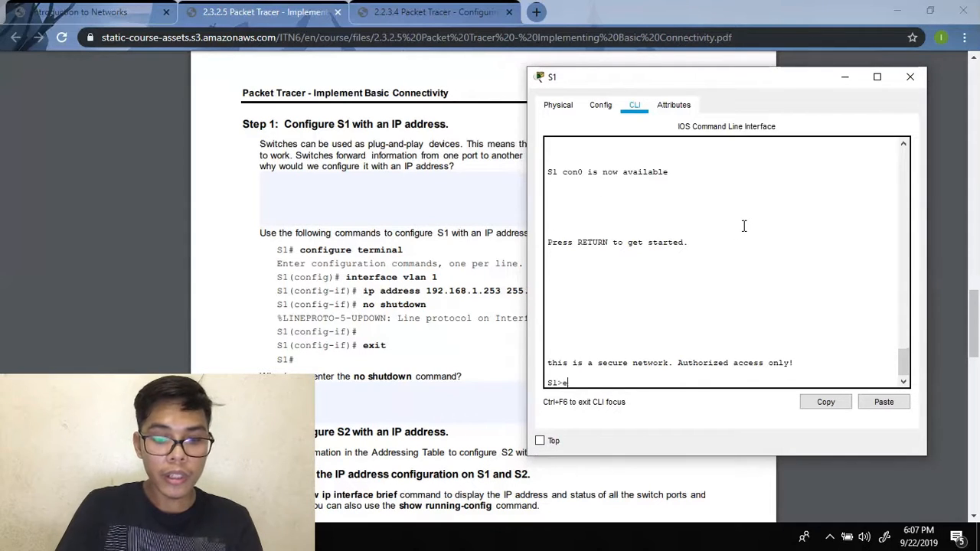
key("Return")
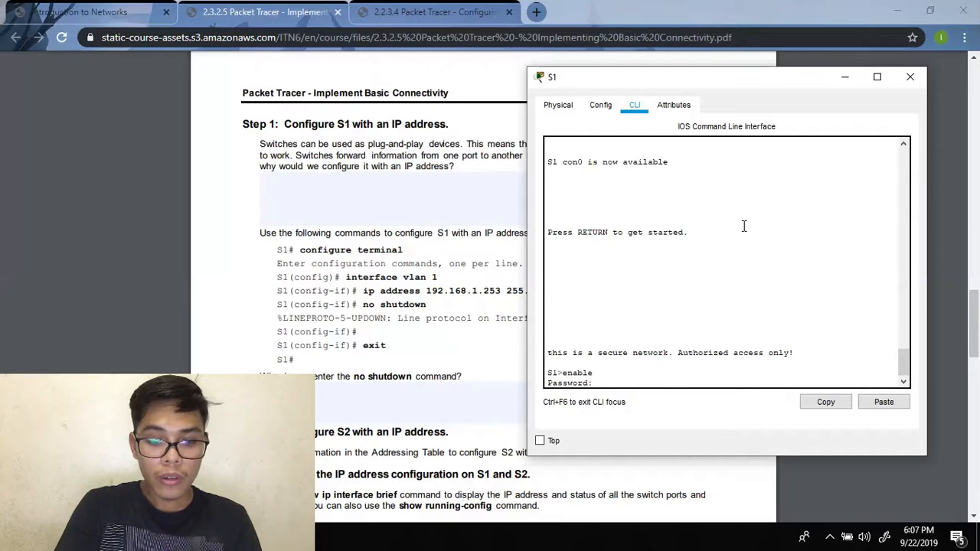
key("Return")
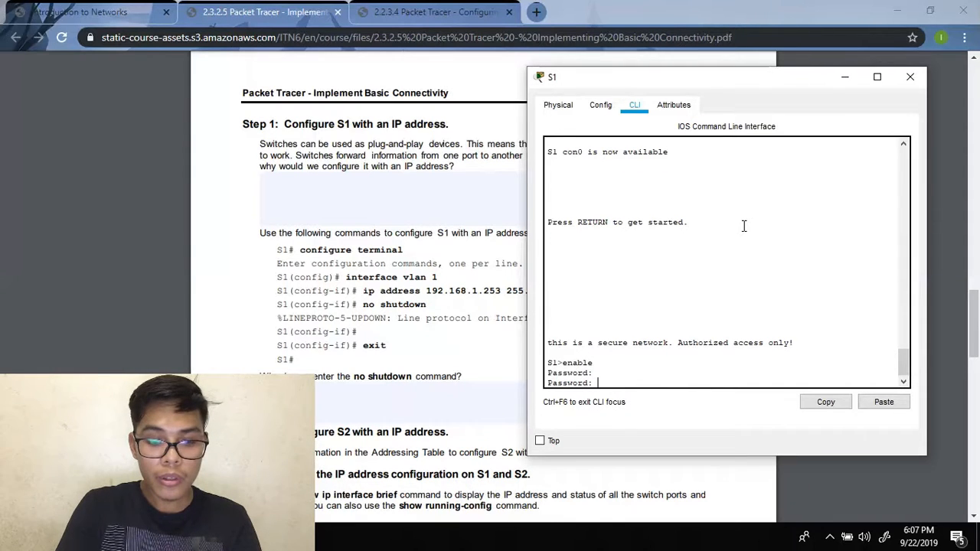
key("Return")
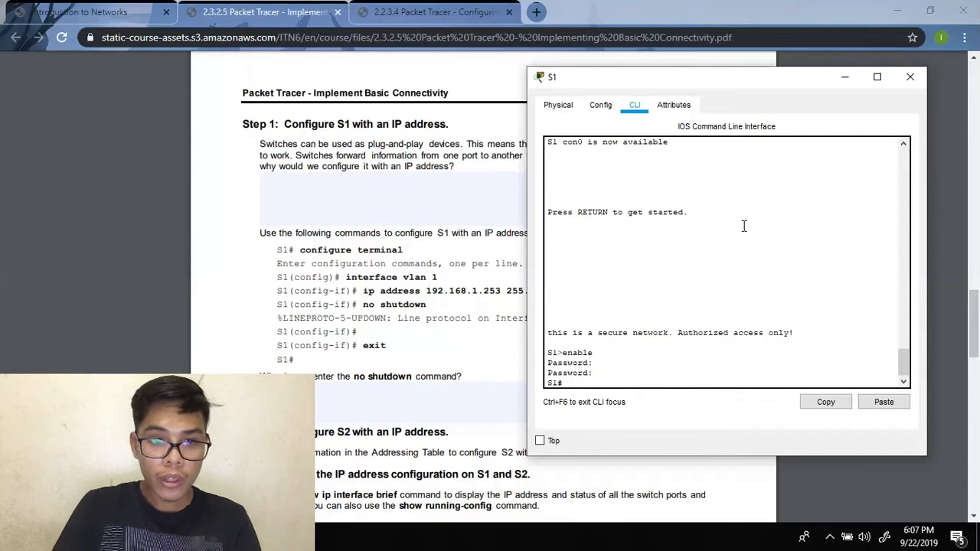
type("configure termina")
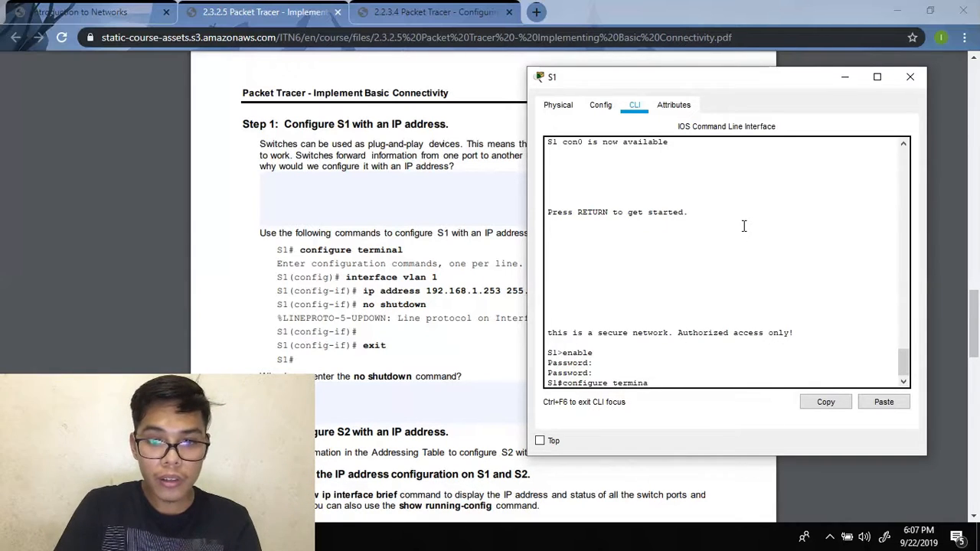
key("Return")
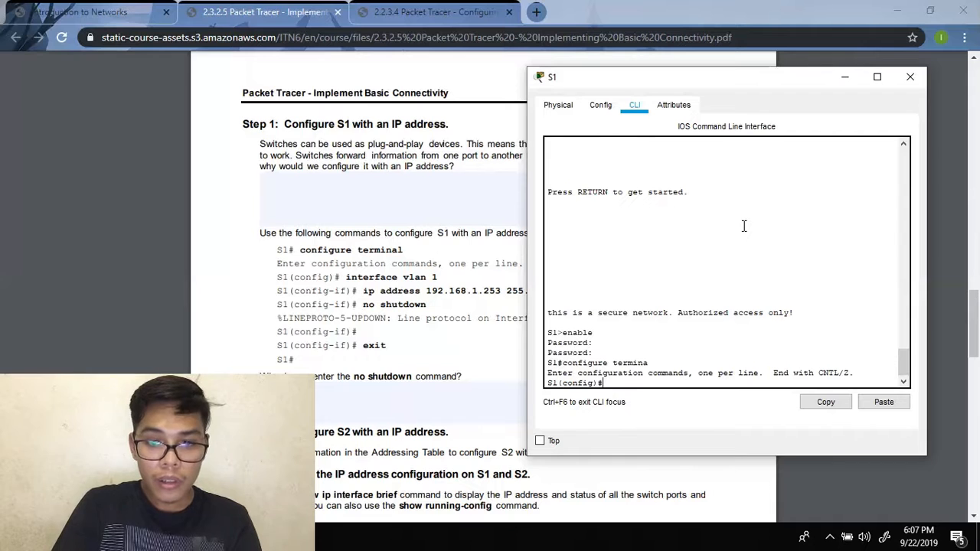
type("con")
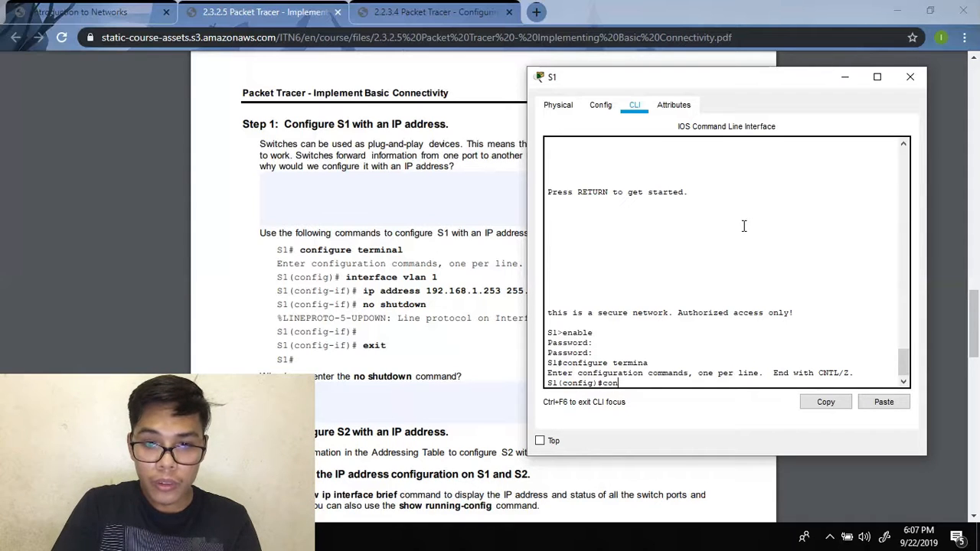
key("BackSpace")
key("BackSpace")
key("BackSpace")
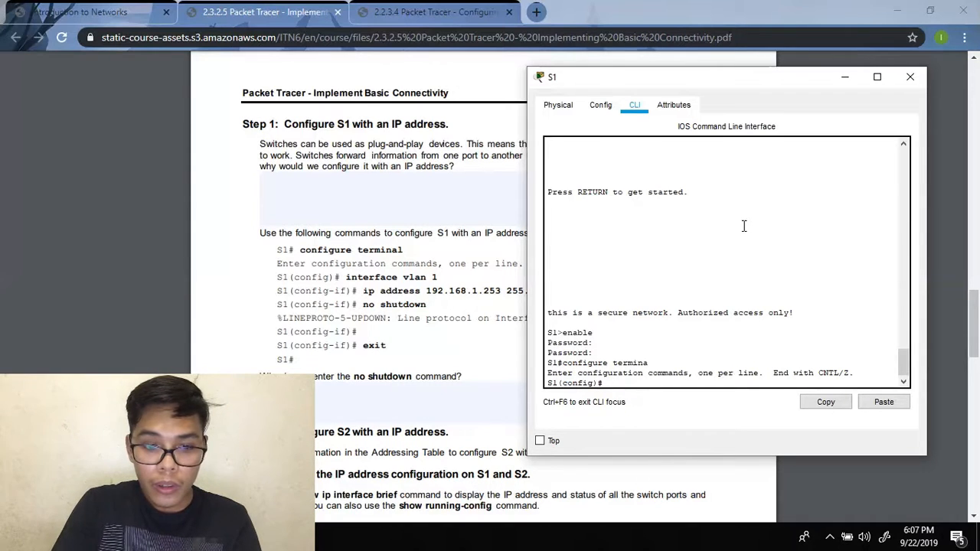
type("exit")
key("Return")
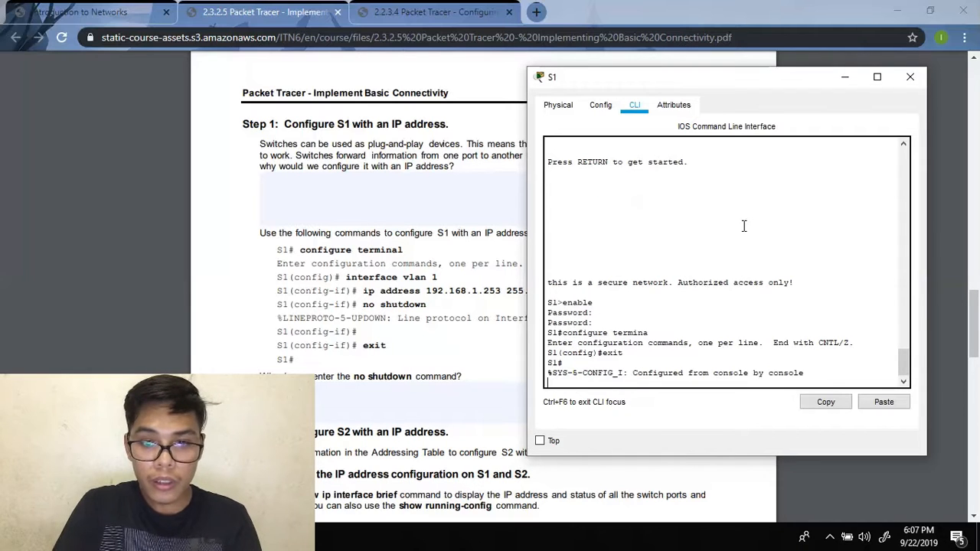
key("Return")
- Assign ip address 192.168.1.253 255.255.255.0 to S1's interface vlan 1
type("con")
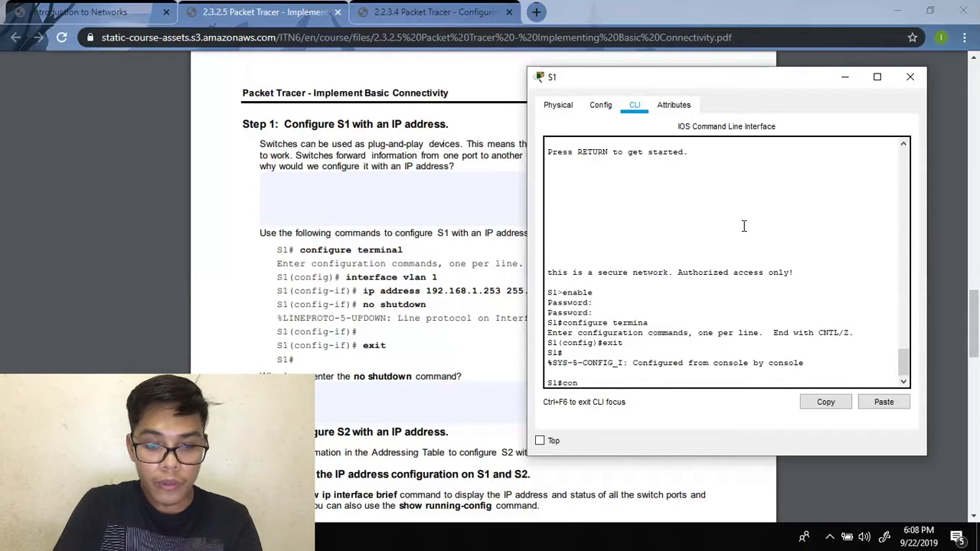
type("figure terminal")
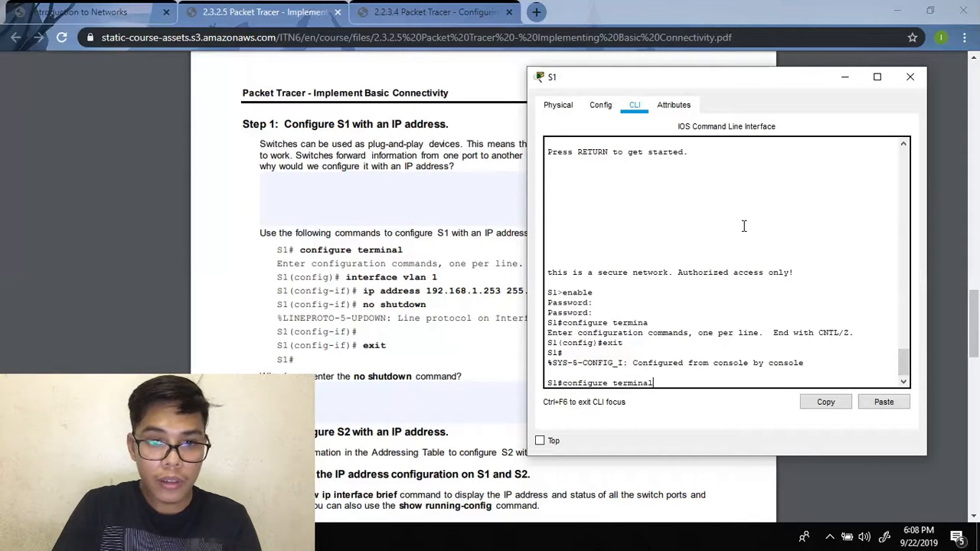
key("Return")
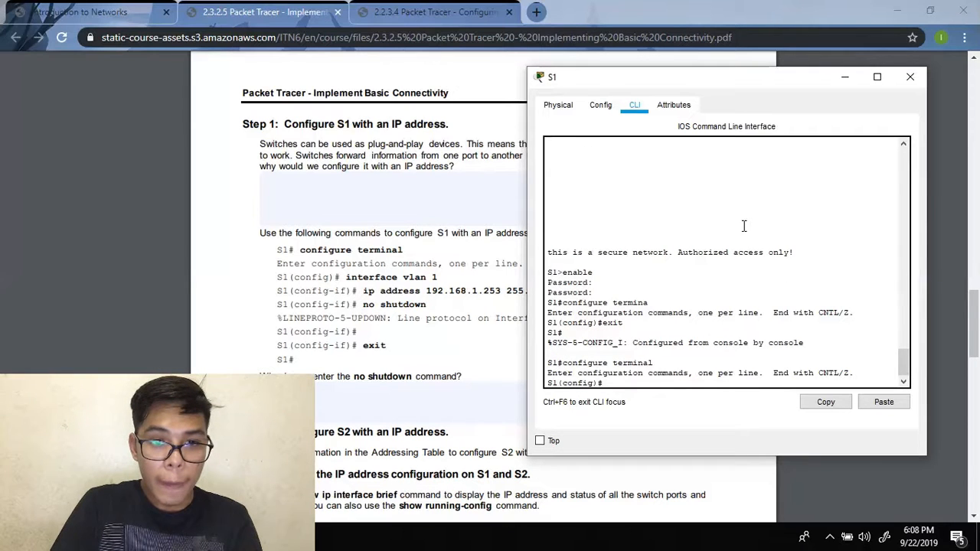
type("interface vlan")
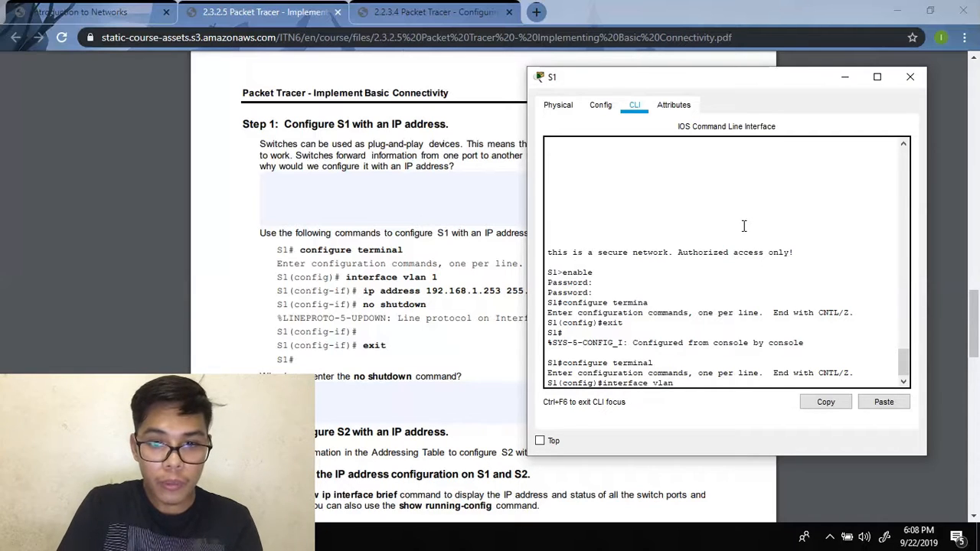
type(" 1")
key("Return")
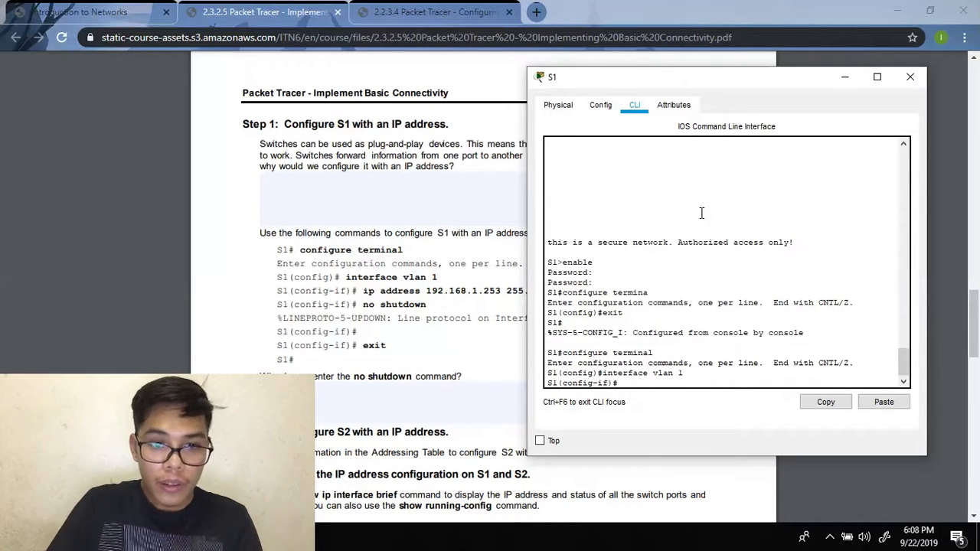
left_click(365, 291)
mouse_move(363, 291)
left_mouse_down()
mouse_move(427, 305)
mouse_move(573, 291)
mouse_move(389, 291)
mouse_move(380, 304)
mouse_move(367, 296)
left_mouse_up()
left_click(599, 297)
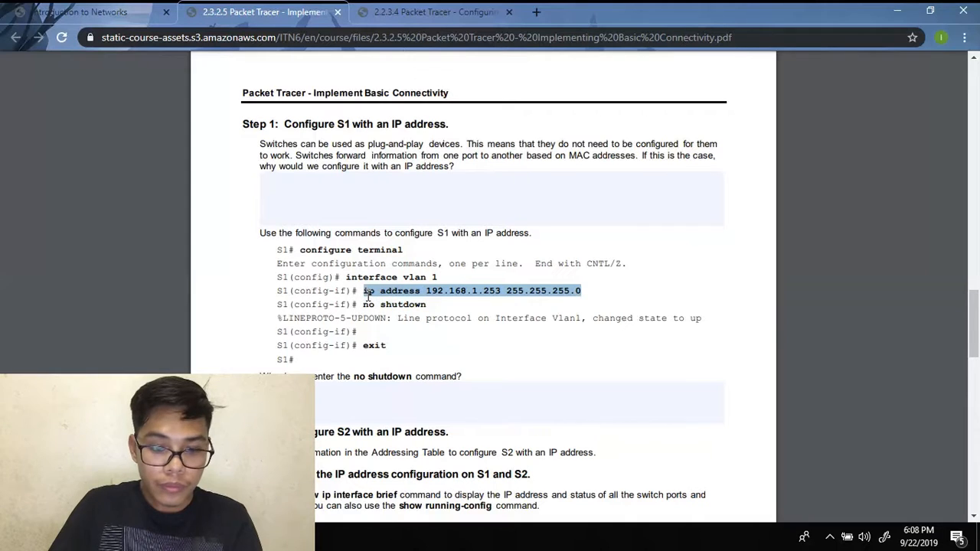
left_click(395, 470)
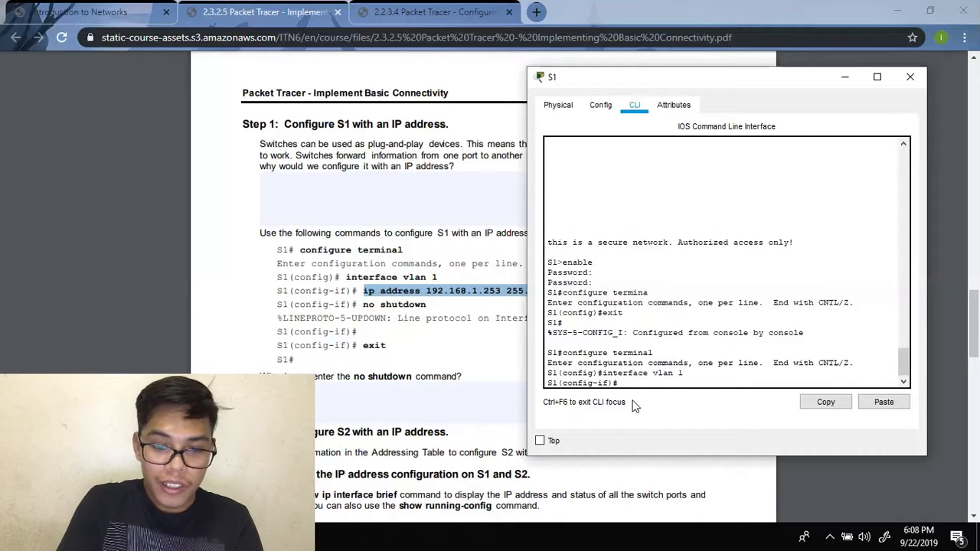
type("ip ad")
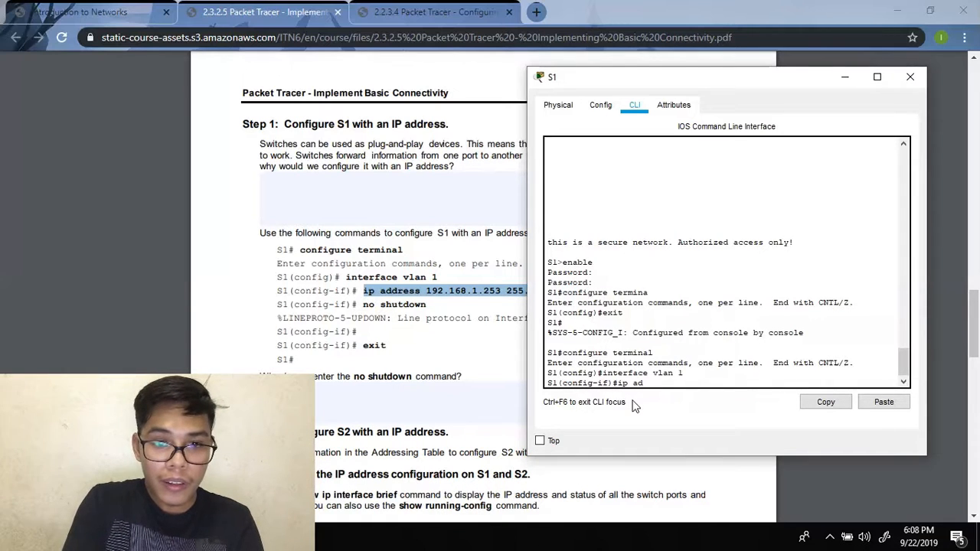
type("dress 1")
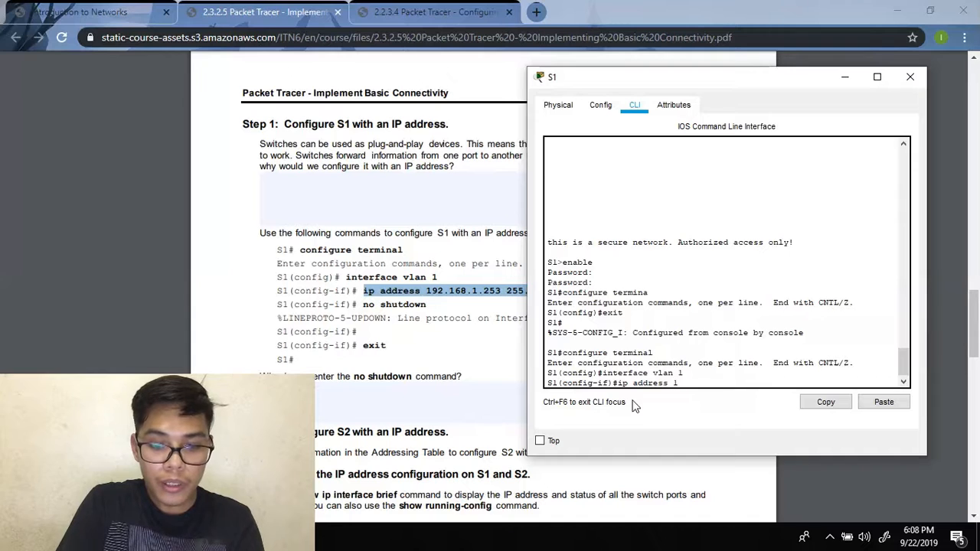
type("92.1")
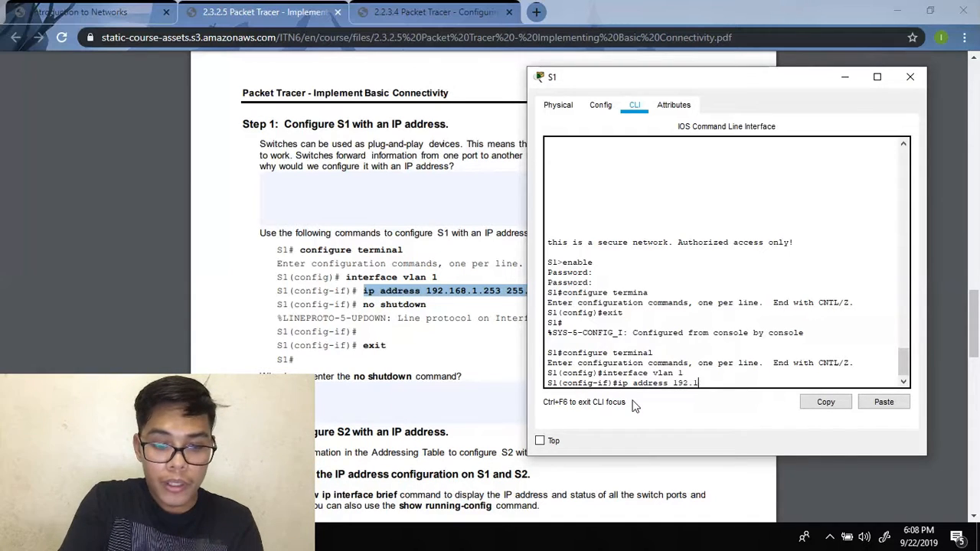
type("68.1.253")
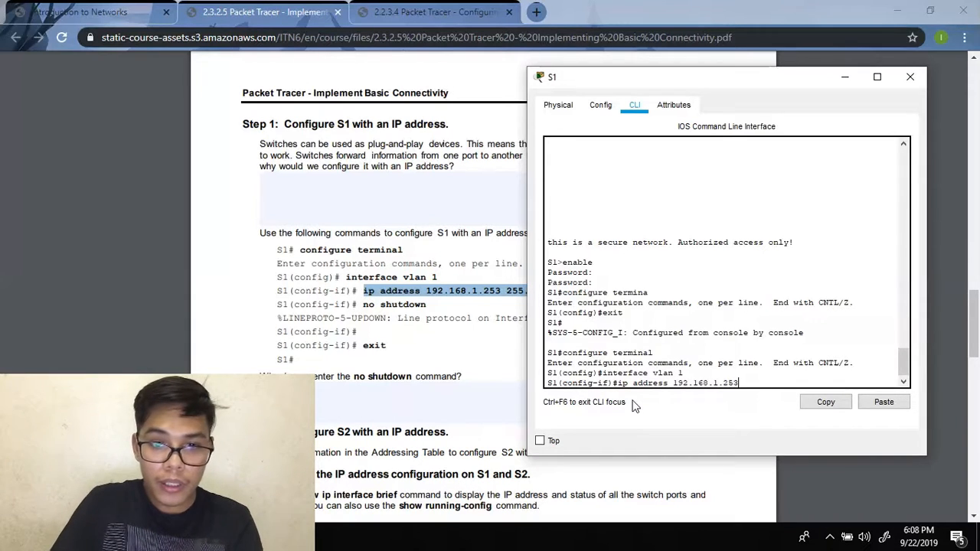
left_click_drag(669, 82, 763, 73)
type("255.255.255.0")
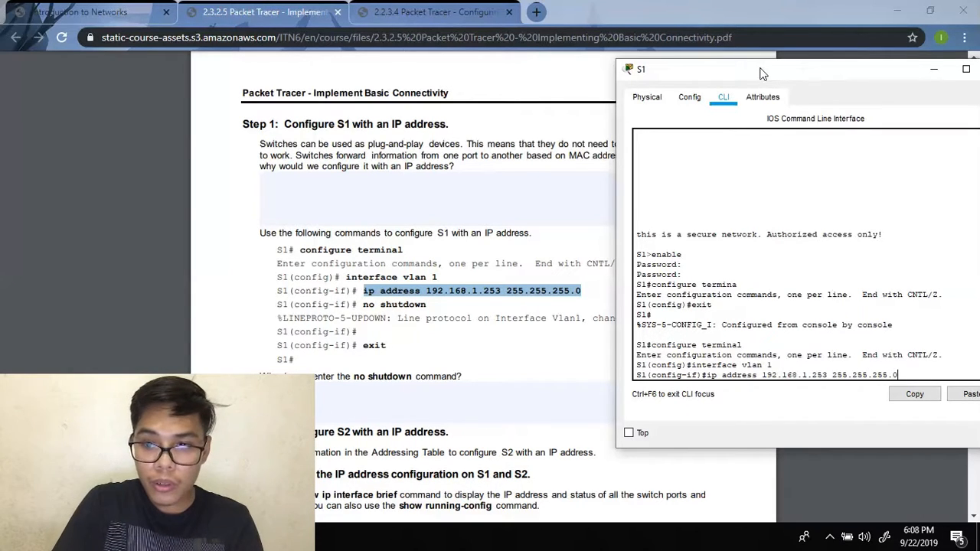
key("Return")
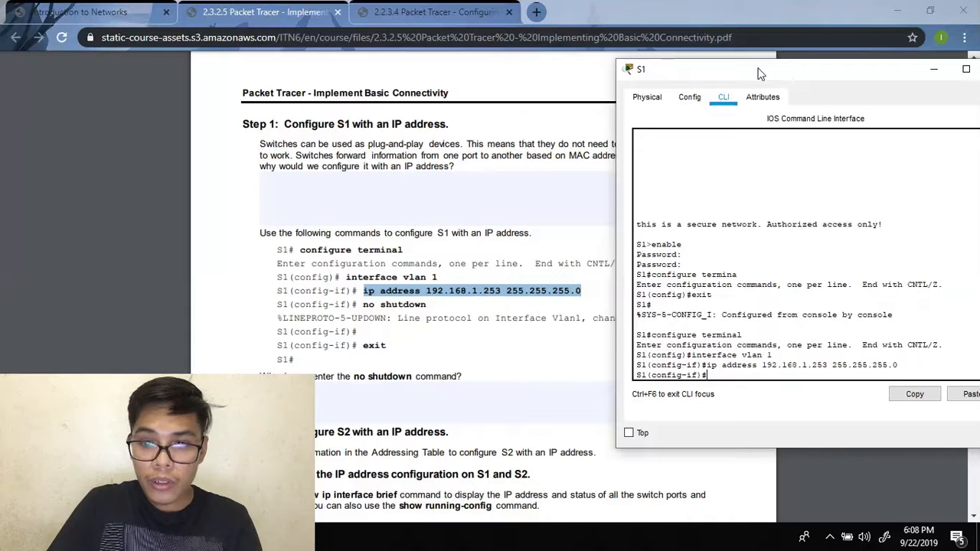
- Enable the VLAN 1 interface with no shutdown and exit configuration mode twice
type("no shutdown")
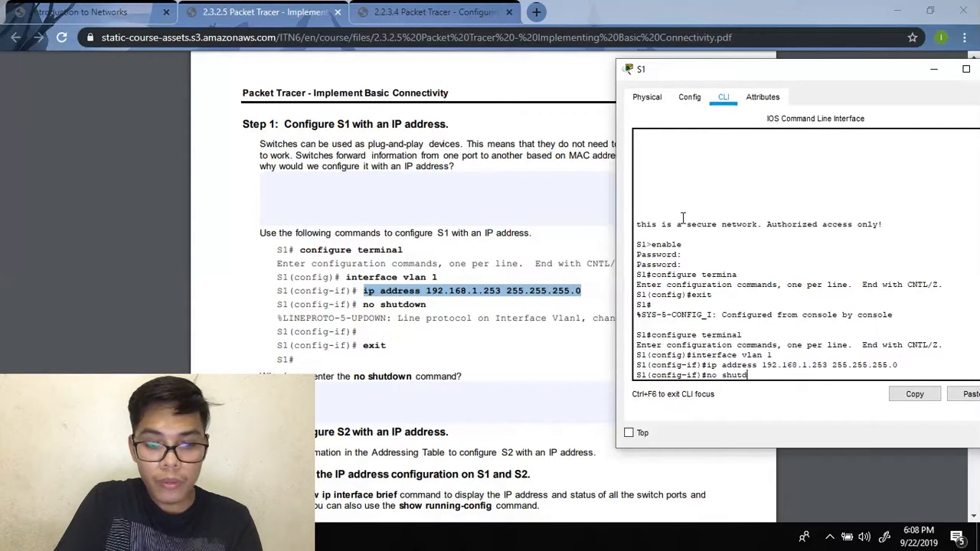
key("Return")
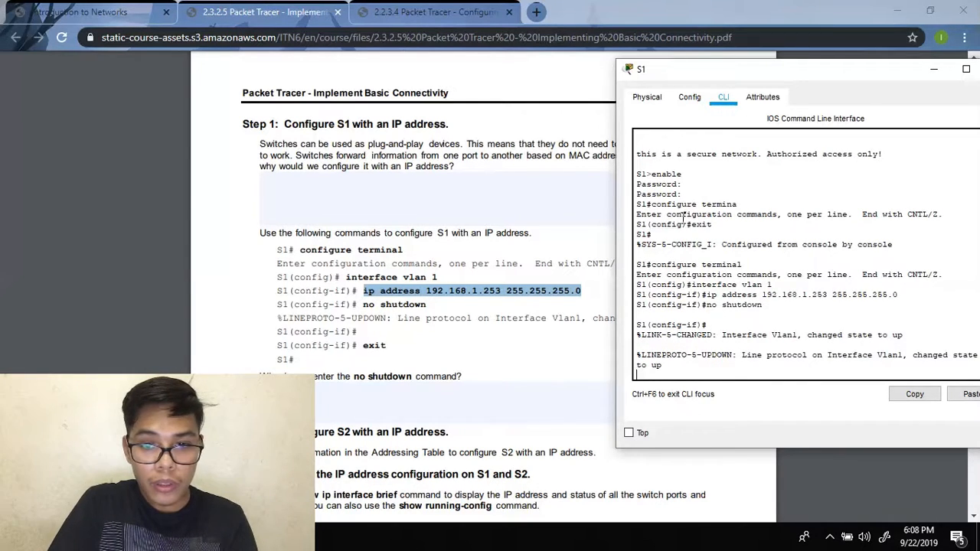
key("Return")
type("e")
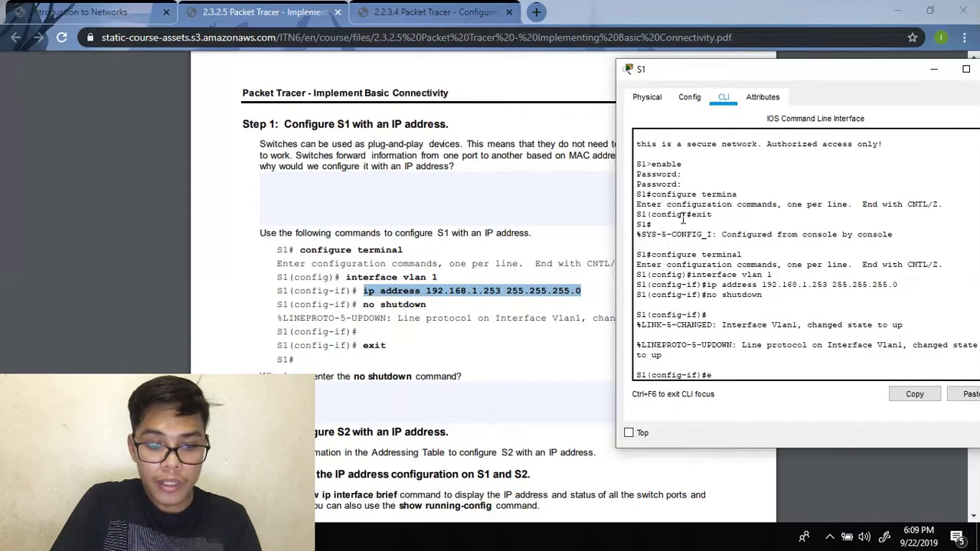
type("xit")
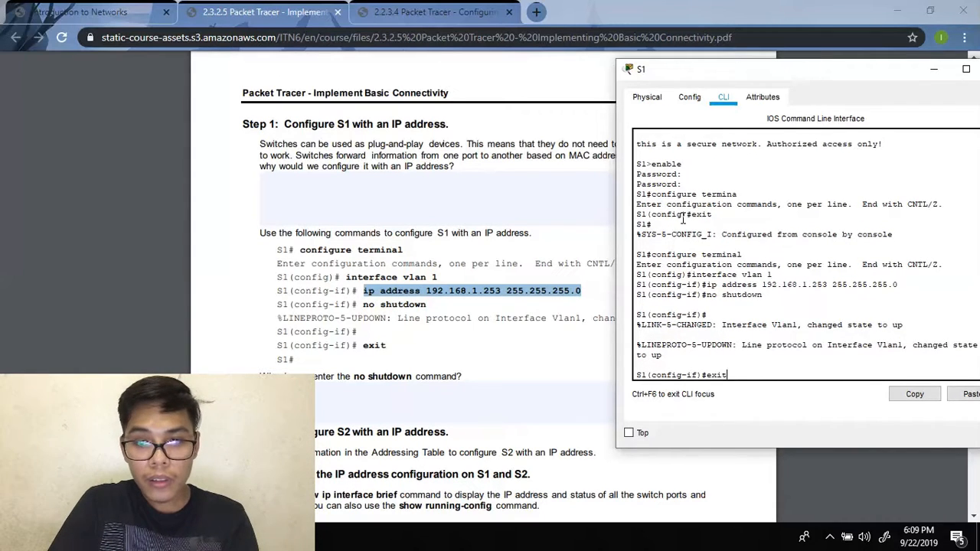
key("Return")
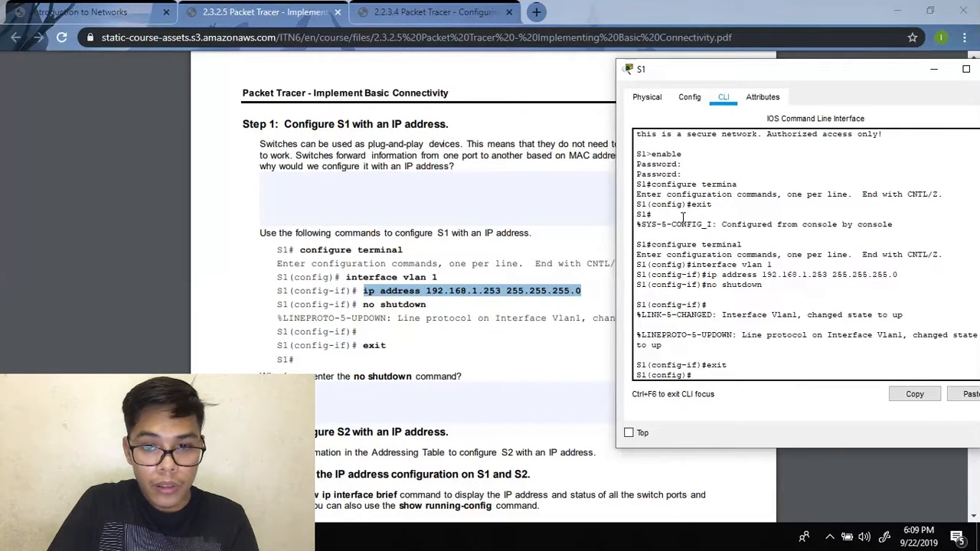
key("Return")
type("exit")
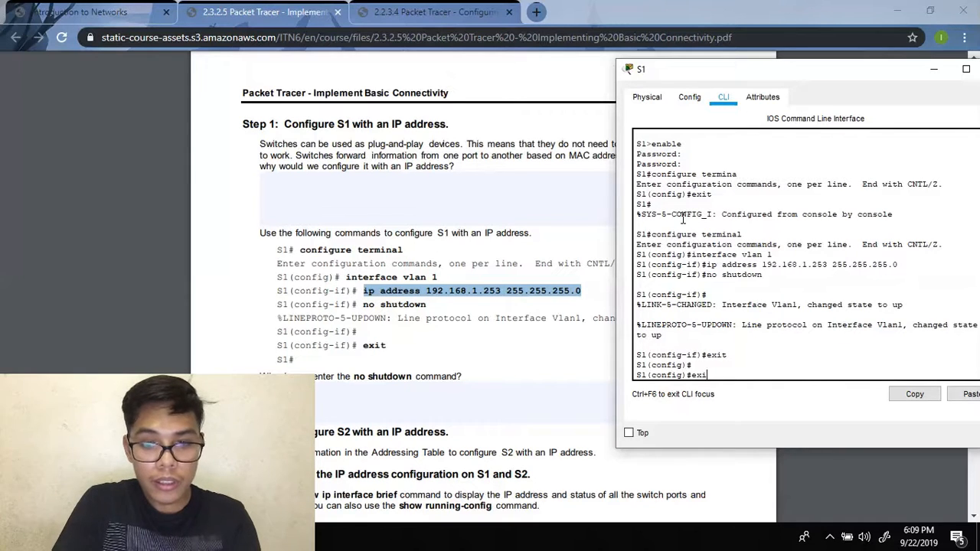
key("Return")
key("Return")
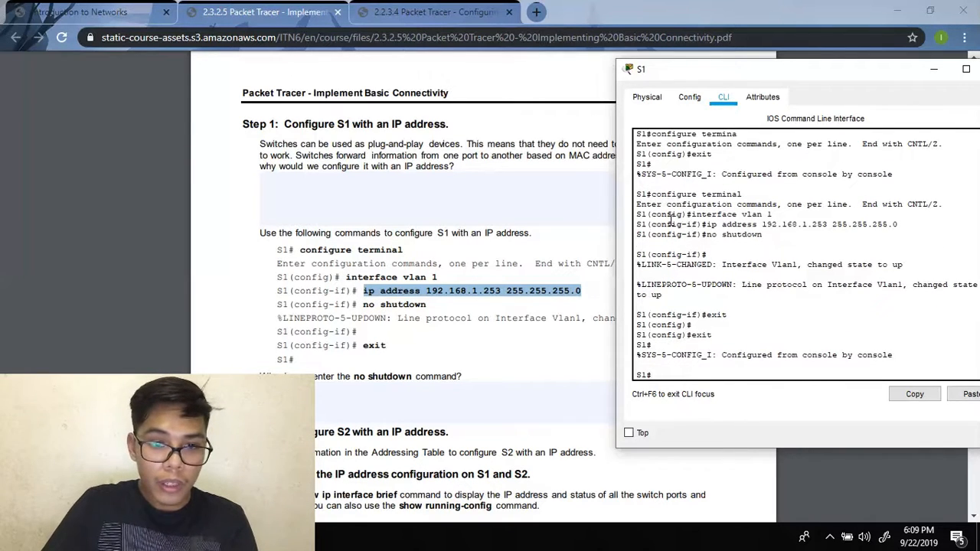
scroll(457, 255, "down", 1)
scroll(457, 255, "down", 4)
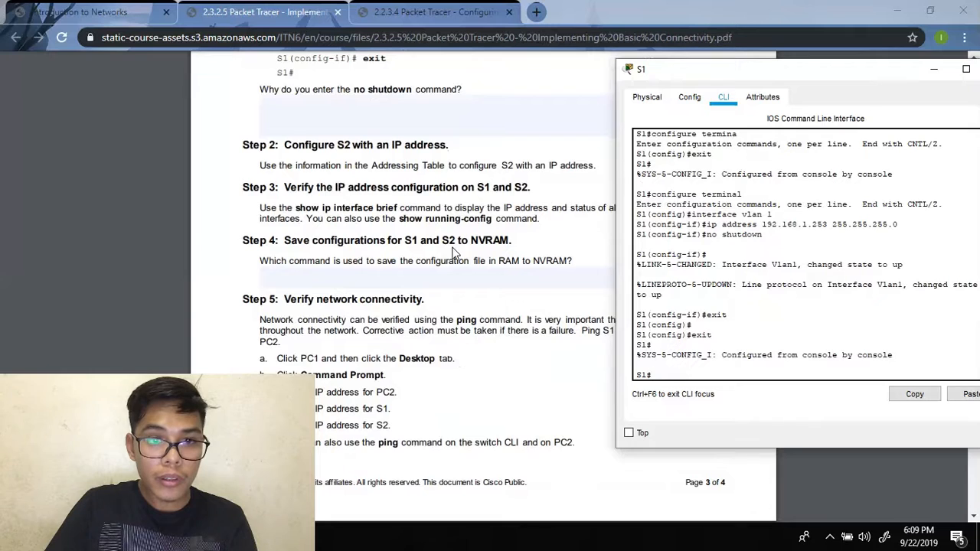
scroll(456, 254, "up", 1)
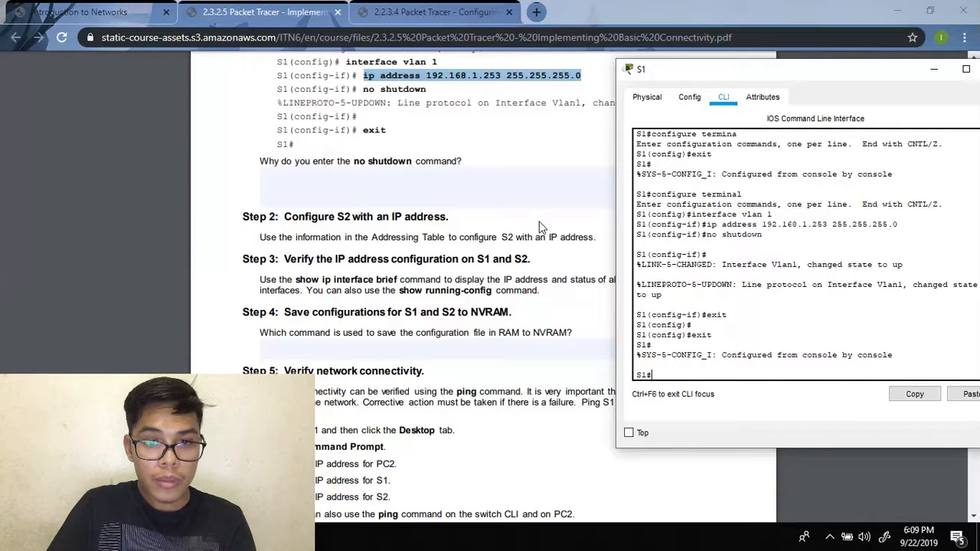
scroll(539, 221, "down", 2)
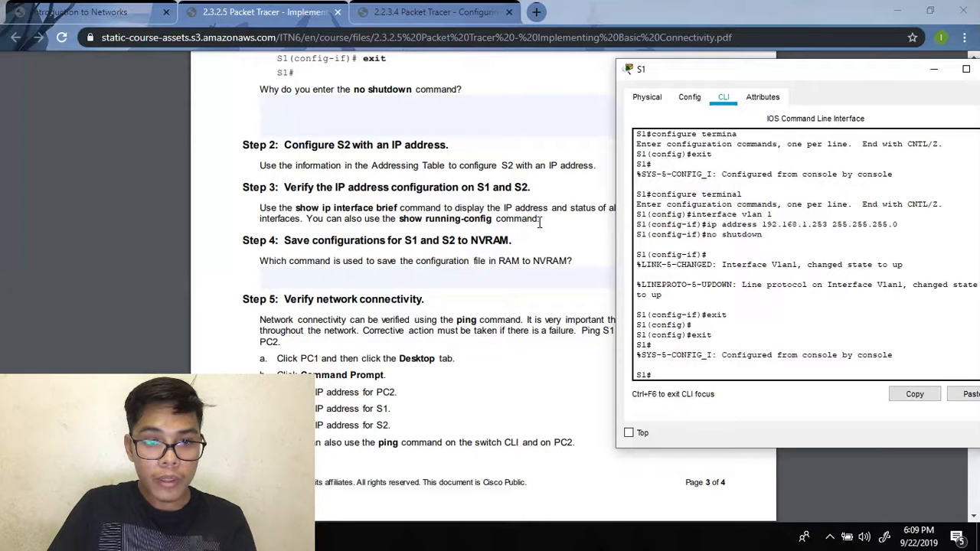
scroll(537, 226, "down", 5)
scroll(538, 229, "up", 3)
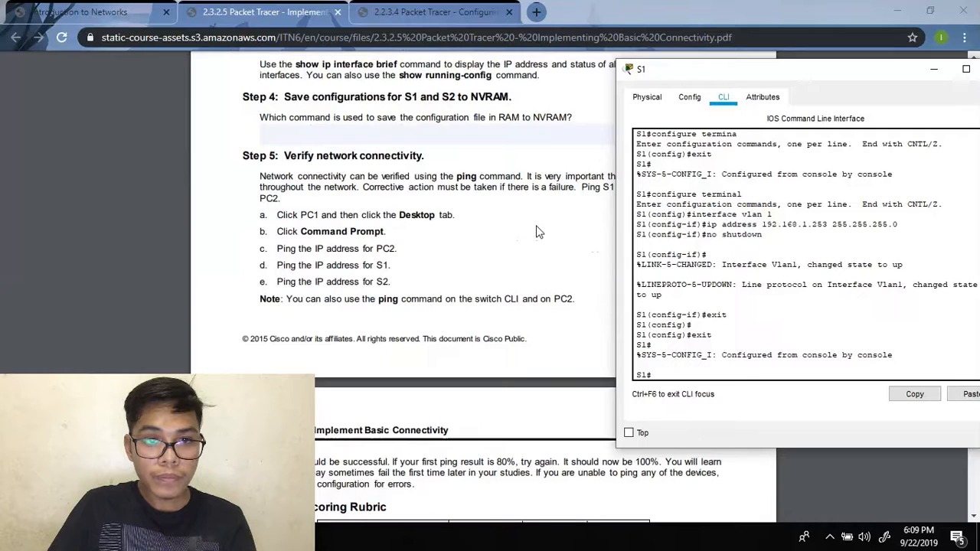
scroll(539, 232, "up", 4)
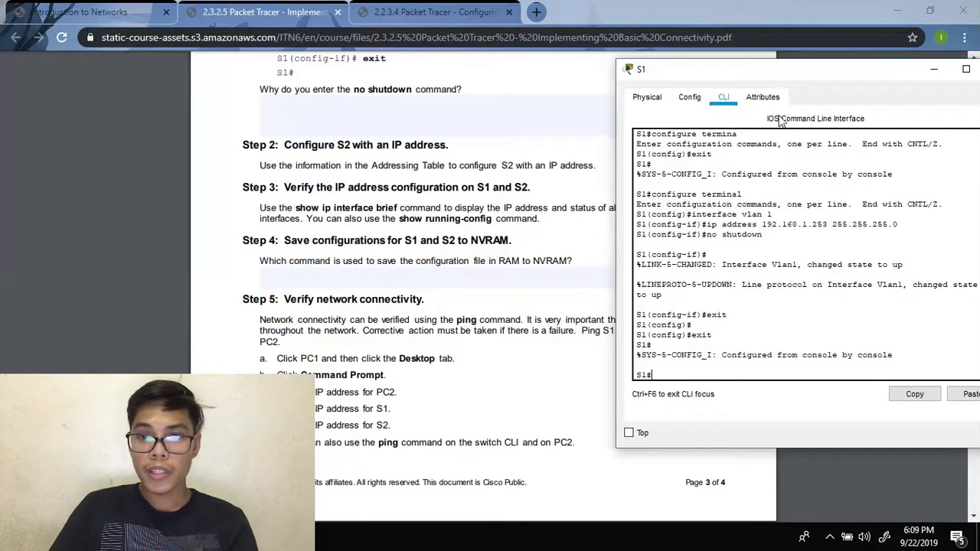
left_click_drag(781, 69, 714, 89)
- Close S1's configuration window and open switch S2 from the topology
left_click(936, 93)
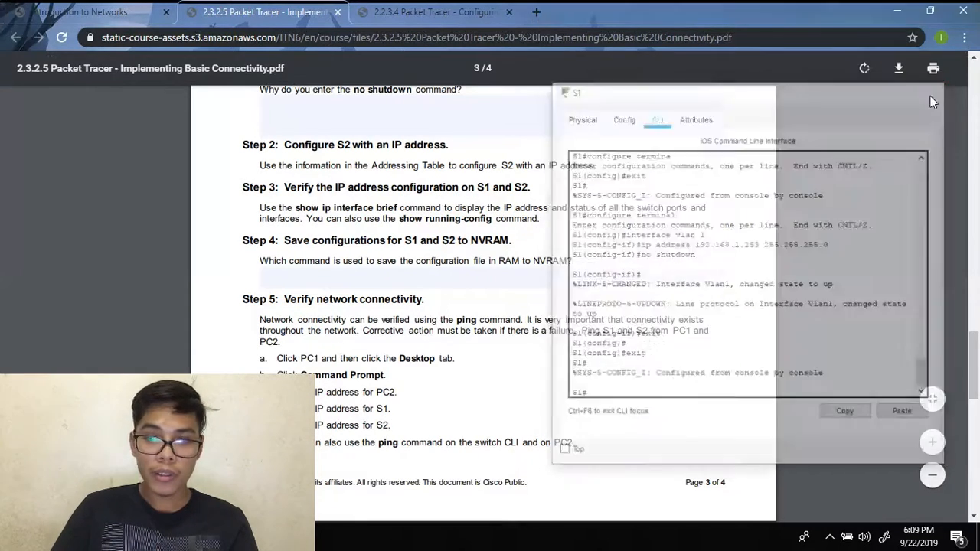
left_click(360, 467)
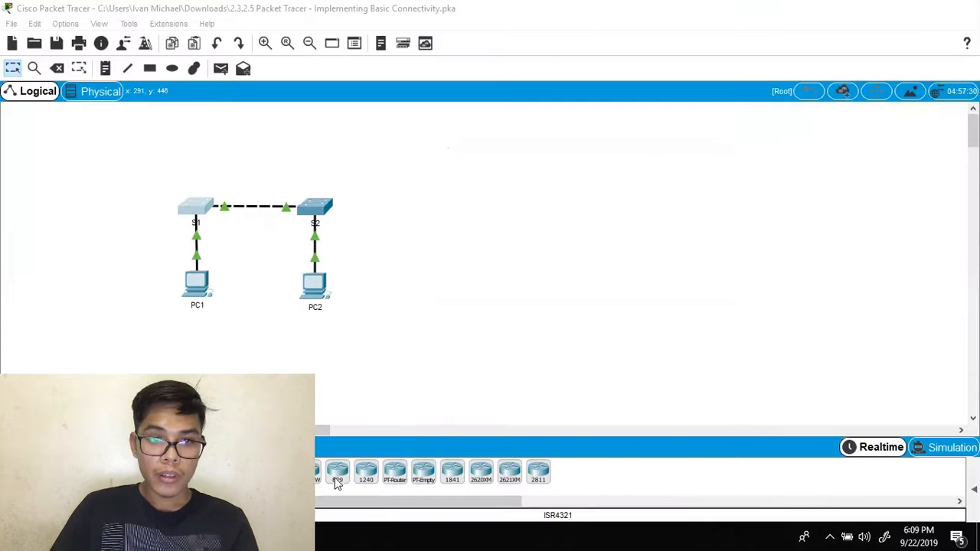
left_click(324, 209)
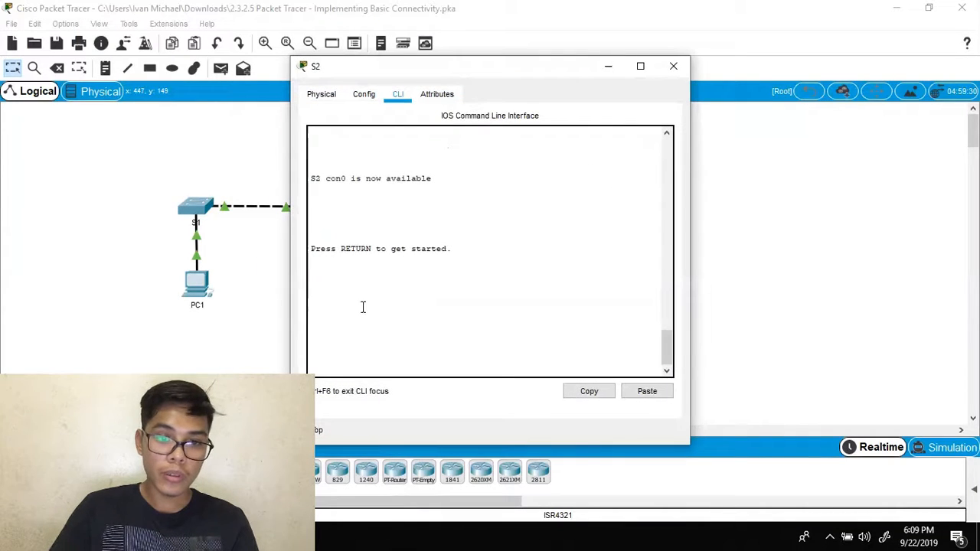
- Log in to S2's console, enter privileged mode with the enable password, then return to the lab PDF
key("Return")
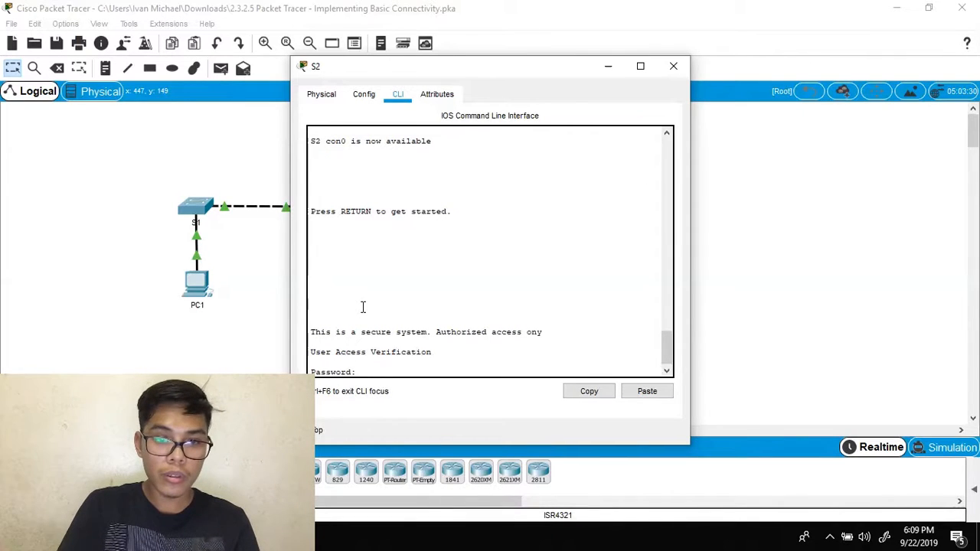
key("Return")
type("enable")
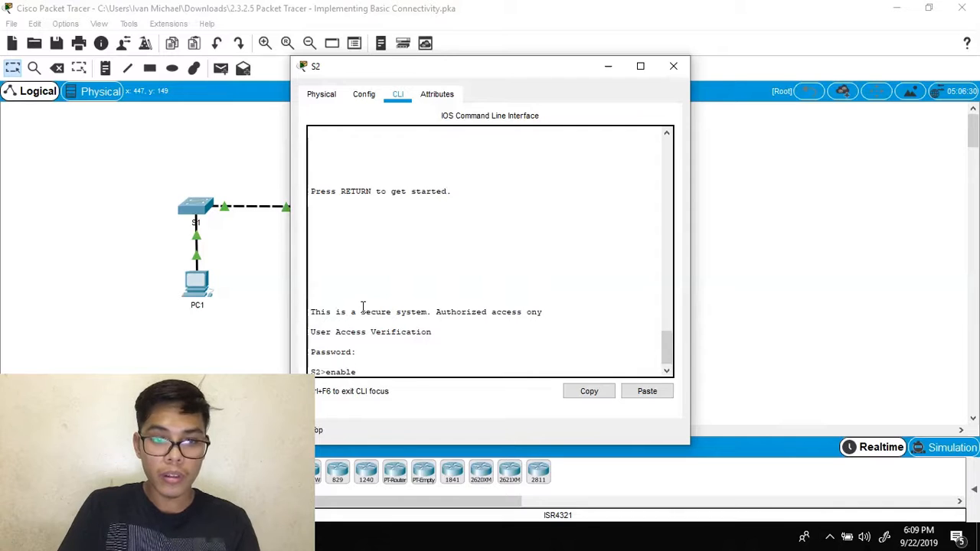
key("Return")
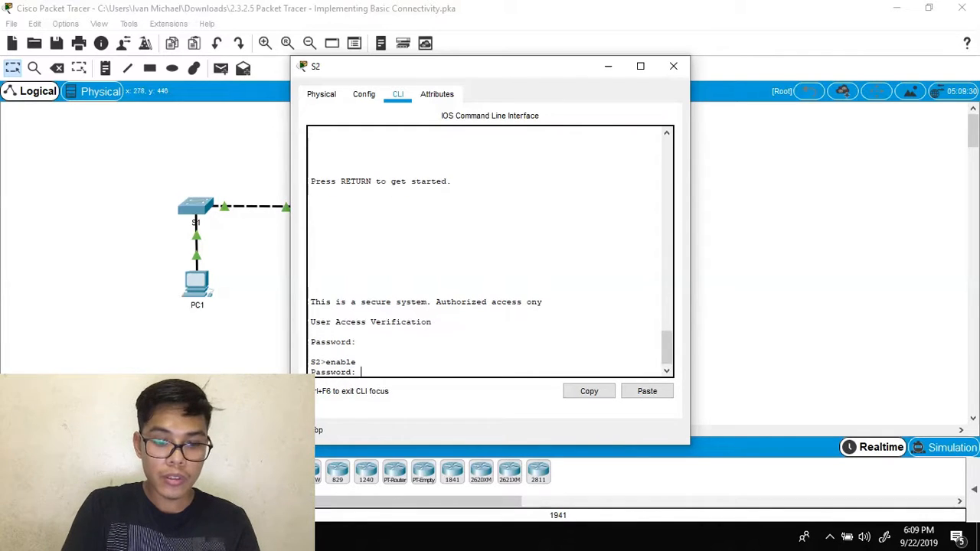
key("Return")
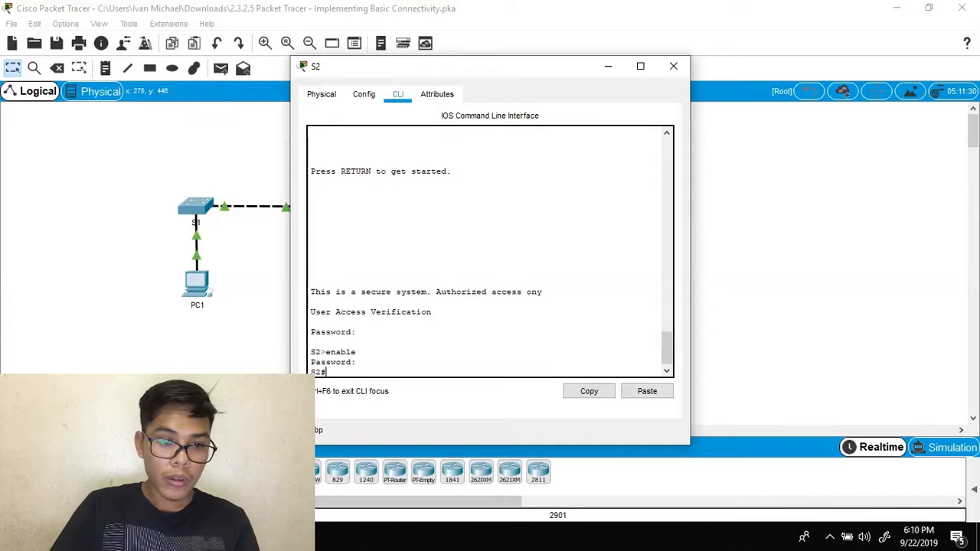
key("alt+Tab")
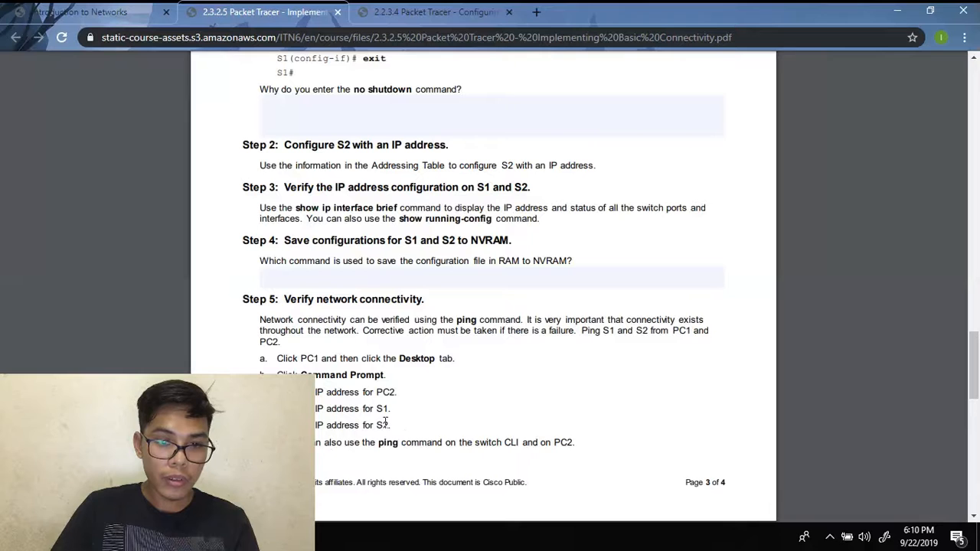
- On S2, enter configure terminal and then interface vlan 1 configuration
scroll(483, 310, "up", 4)
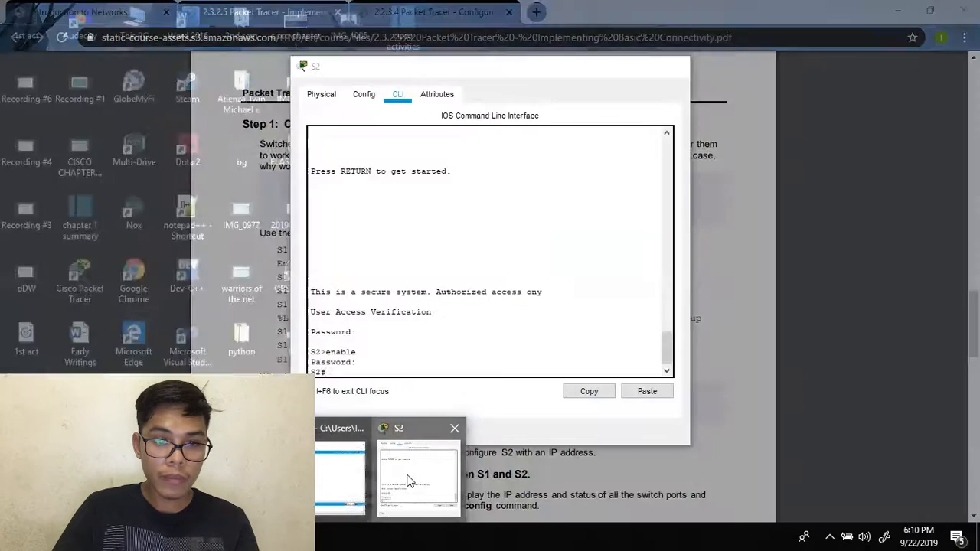
left_click(418, 471)
left_click_drag(527, 66, 764, 80)
type("configure terminal")
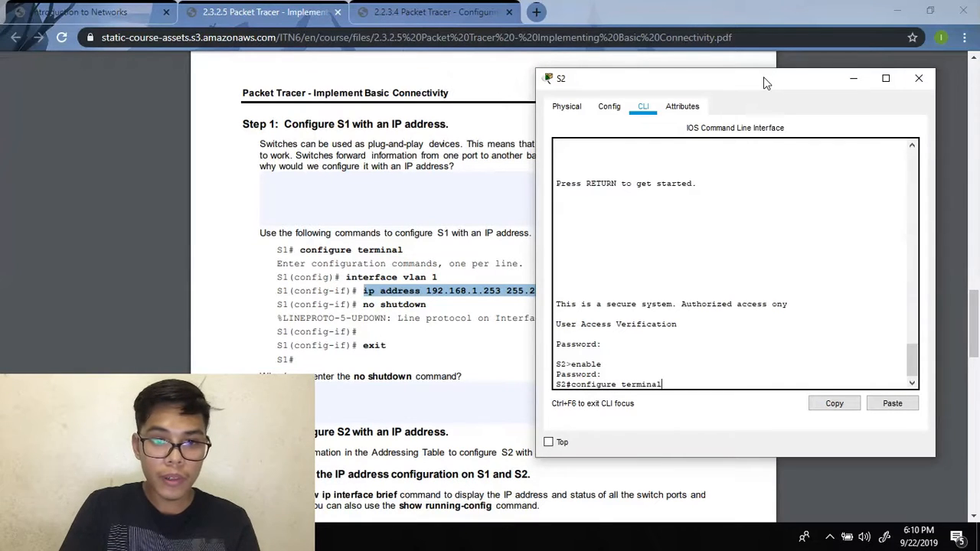
key("Return")
type("i")
key("BackSpace")
type("interface vlan 1")
key("Return")
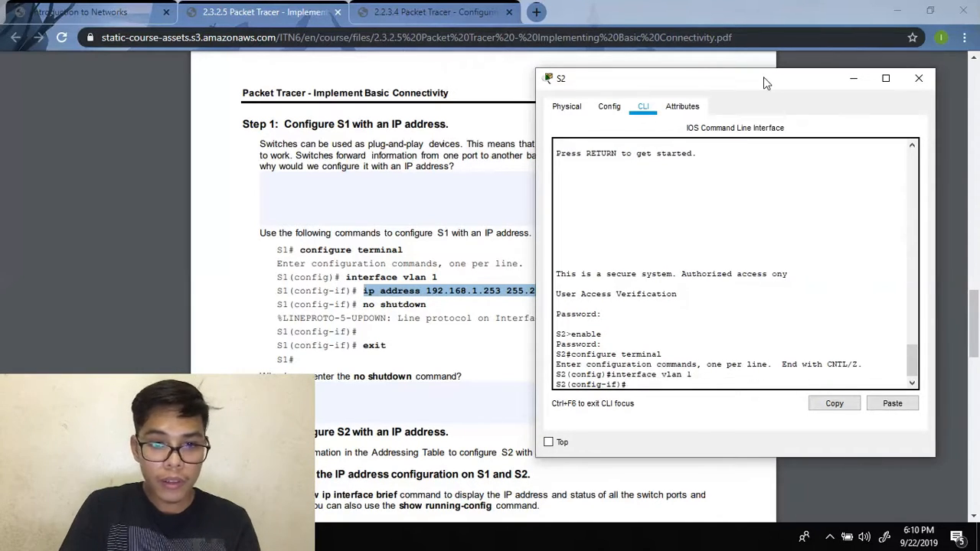
- Assign VLAN 1 the address 192.168.2.253 255.255.255.0 and bring it up with no shutdown
type("ipa")
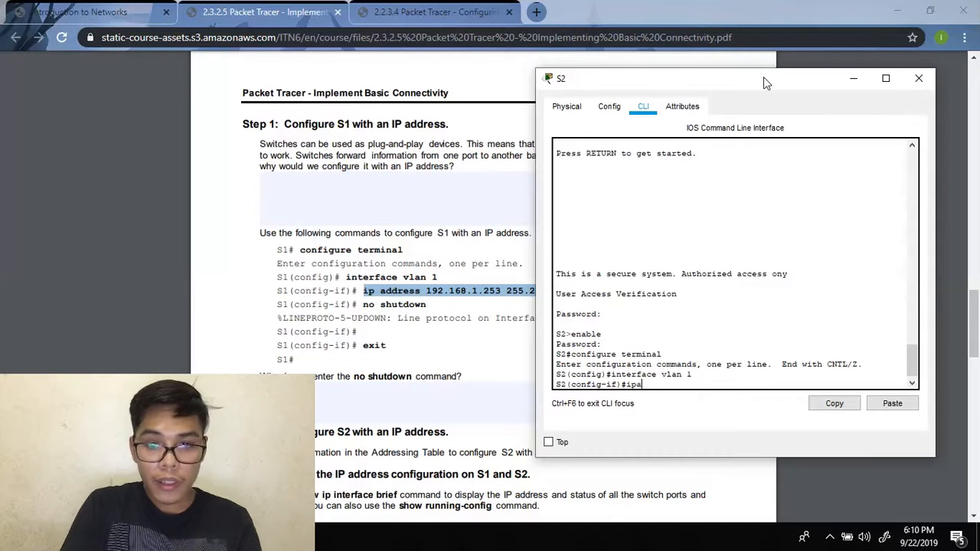
key("BackSpace")
type(" addr")
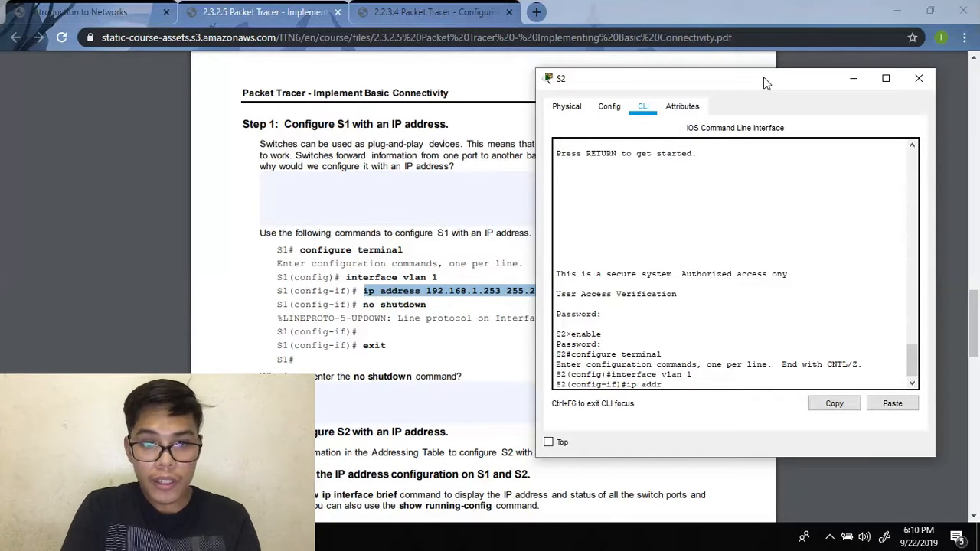
type("ess 192.168.2")
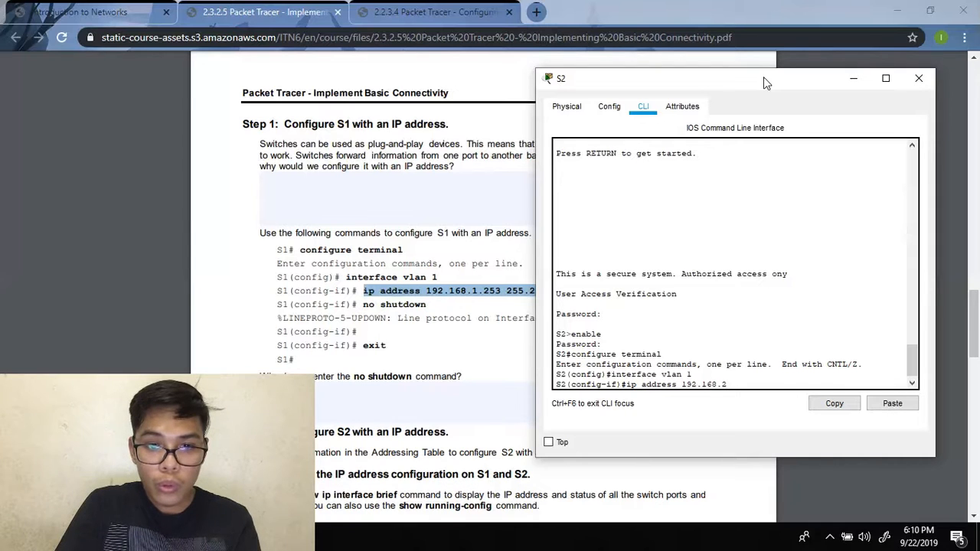
type(".253")
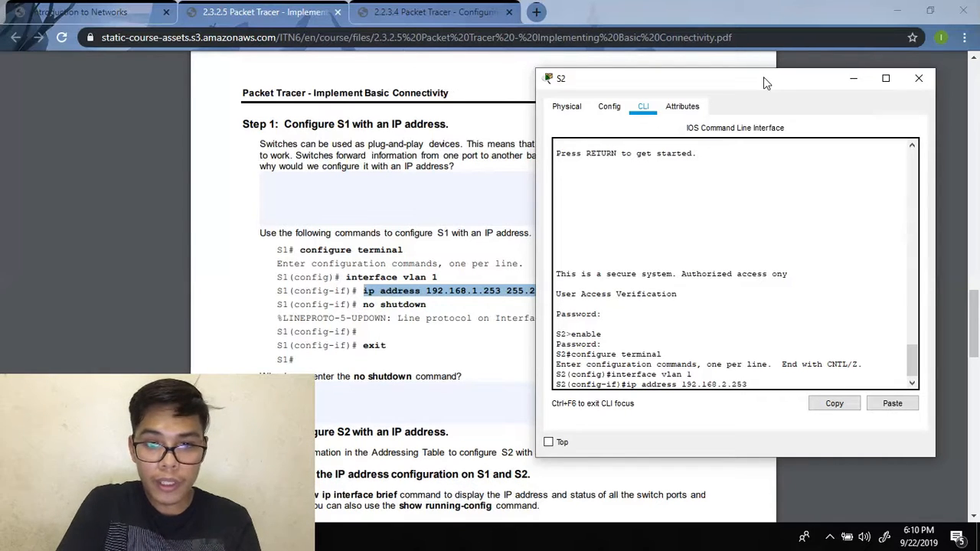
type(" 255.255")
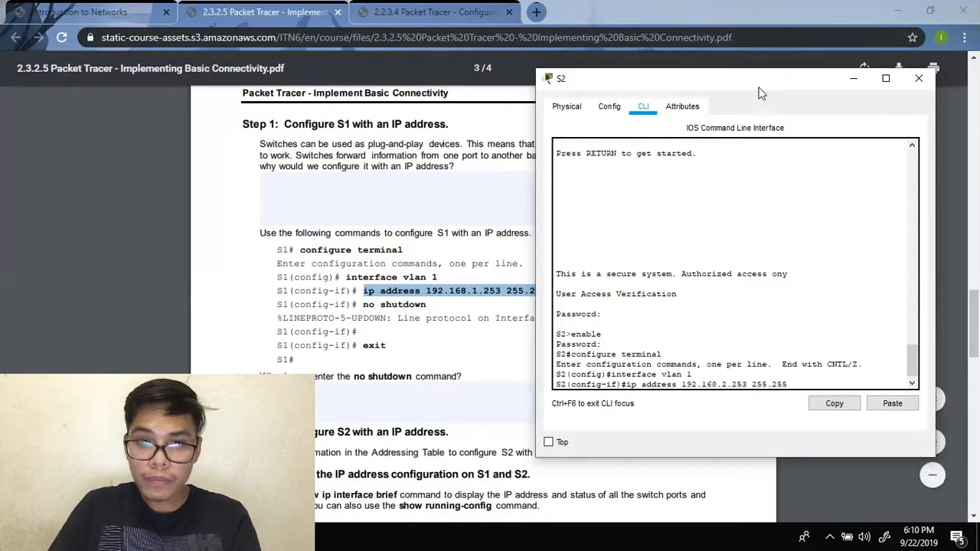
left_click_drag(764, 76, 843, 95)
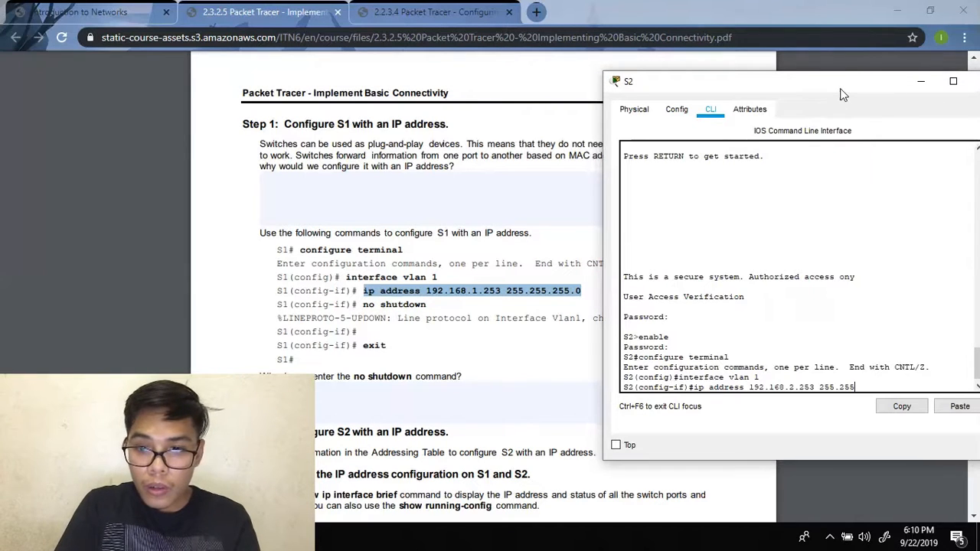
type(".25")
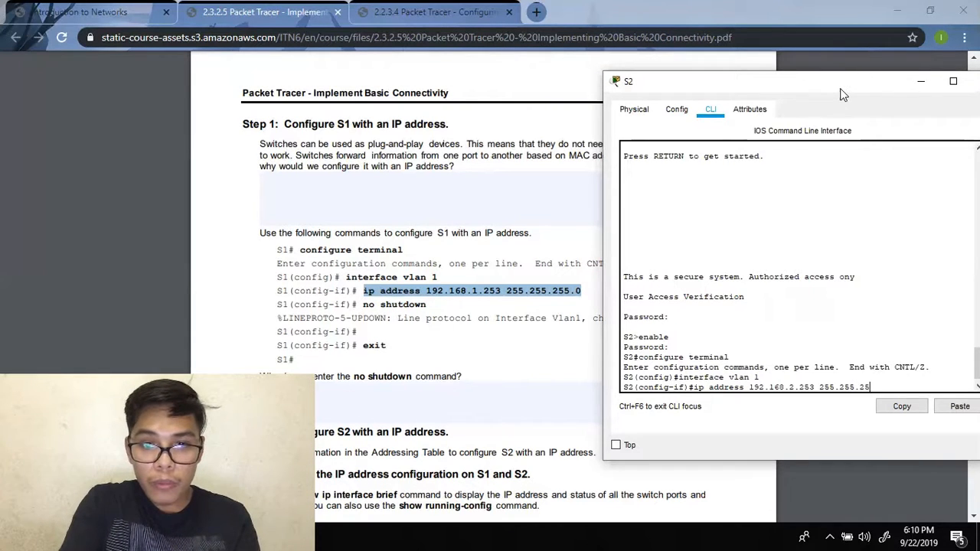
type("5.0")
key("Return")
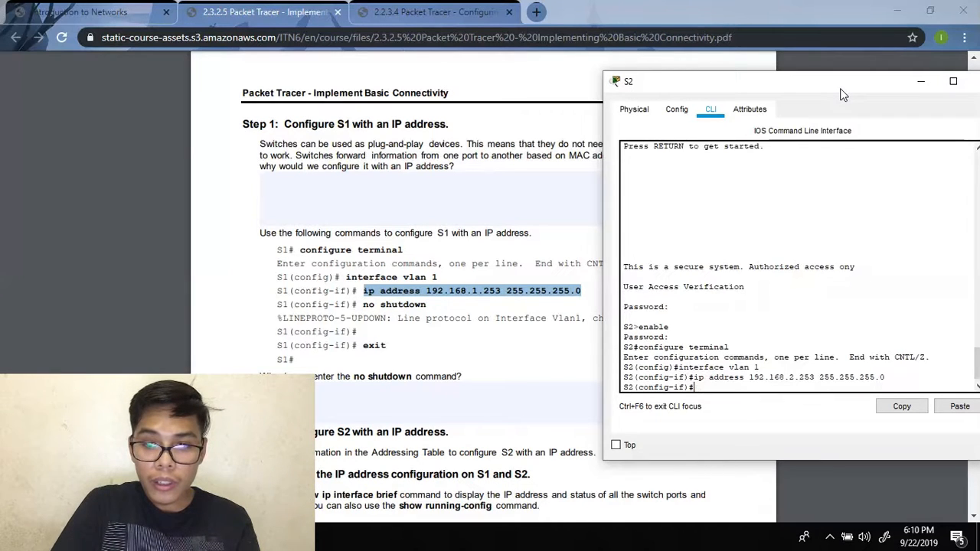
type("no shut")
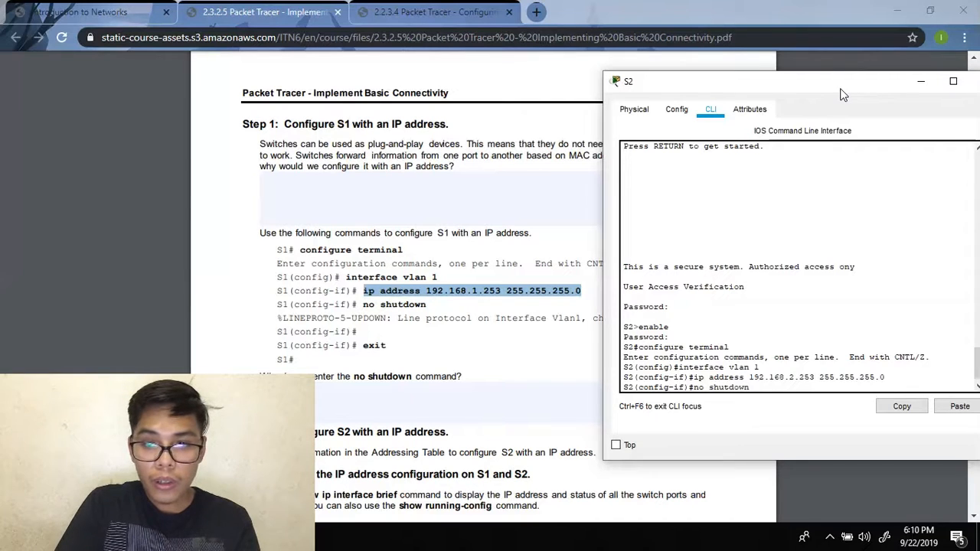
type("down")
key("Return")
key("Return")
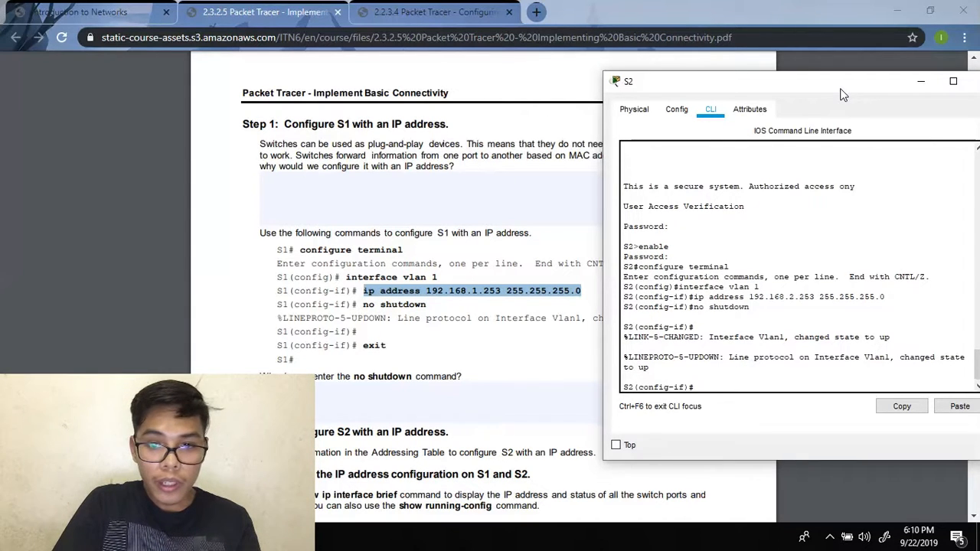
key("Return")
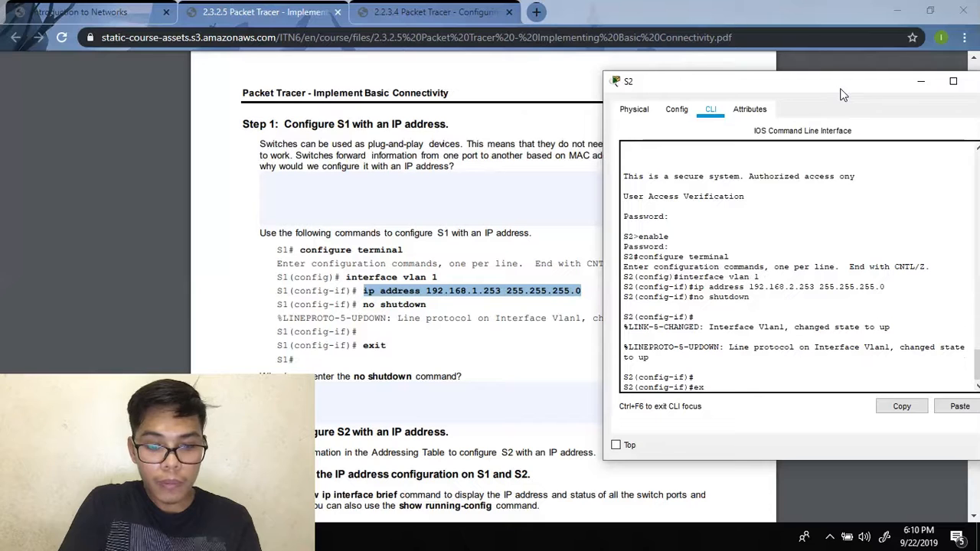
- Exit twice to return S2 to the privileged S2# prompt
key("Return")
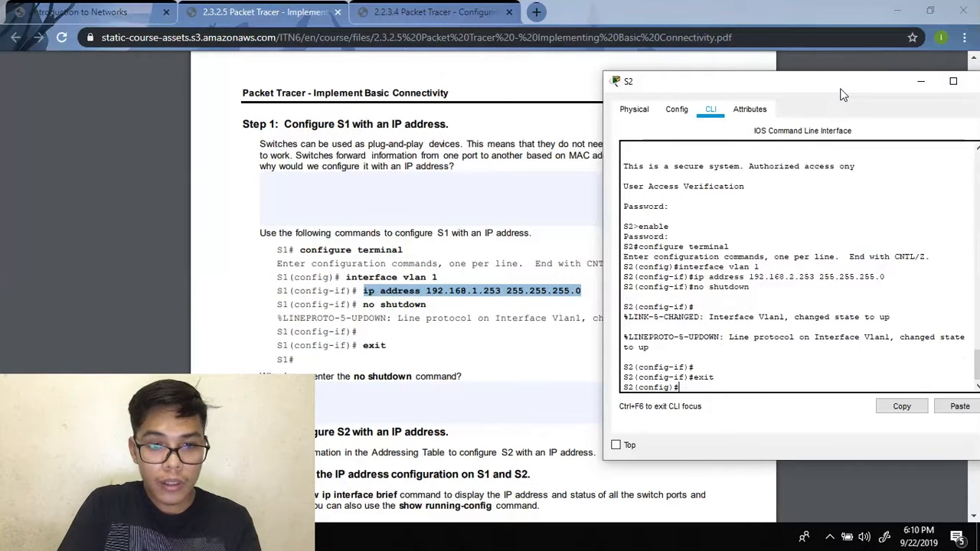
type("exit")
key("Return")
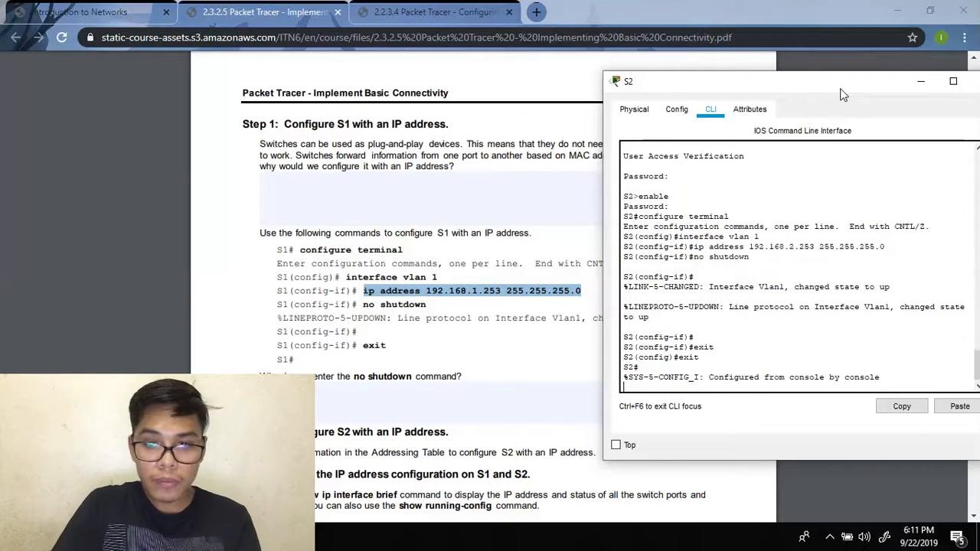
key("Return")
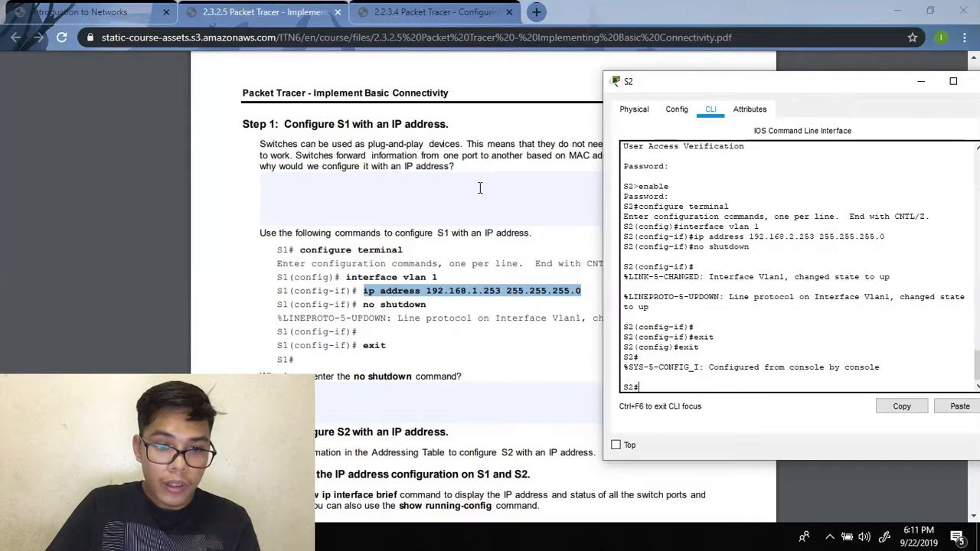
scroll(480, 188, "down", 2)
scroll(480, 187, "down", 2)
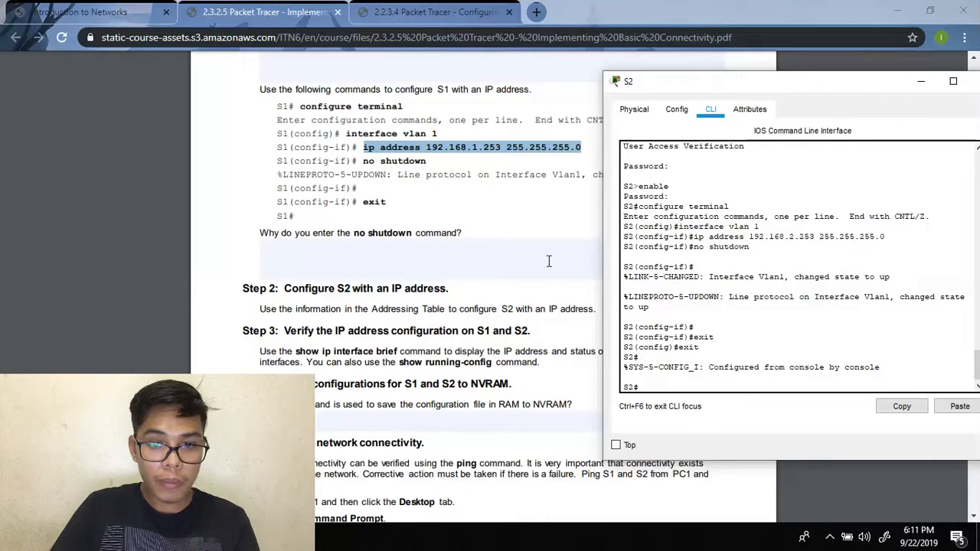
mouse_move(774, 89)
left_mouse_down()
mouse_move(814, 139)
mouse_move(964, 135)
mouse_move(935, 136)
mouse_move(836, 98)
mouse_move(770, 93)
left_mouse_up()
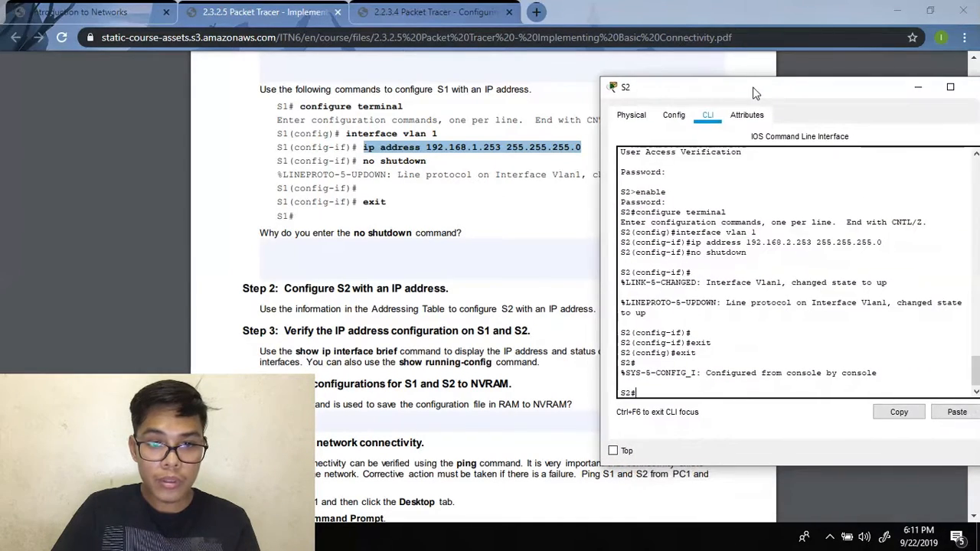
- Page through S2's show running-config to confirm Vlan1 holds 192.168.2.253 255.255.255.0, then view the NVRAM-saving guide
type("show running")
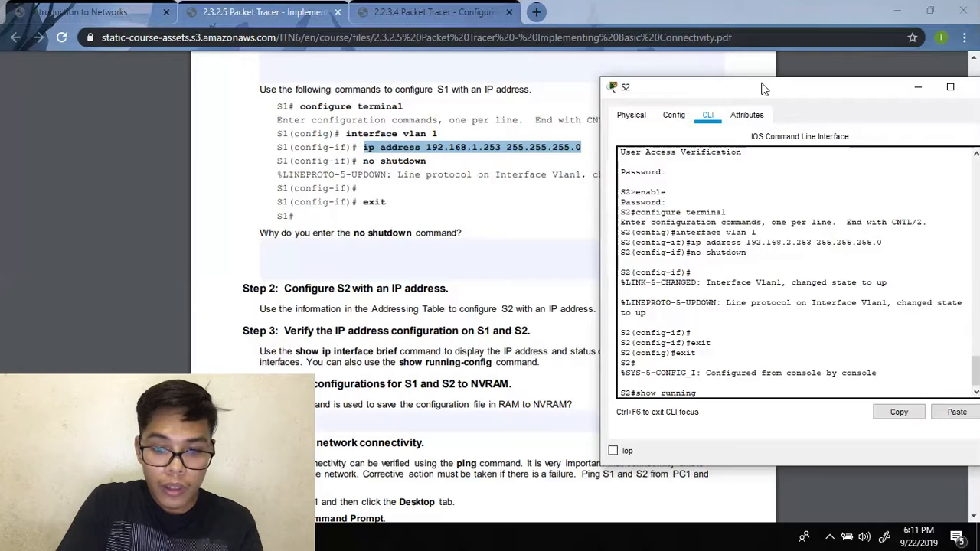
type("-config")
key("Return")
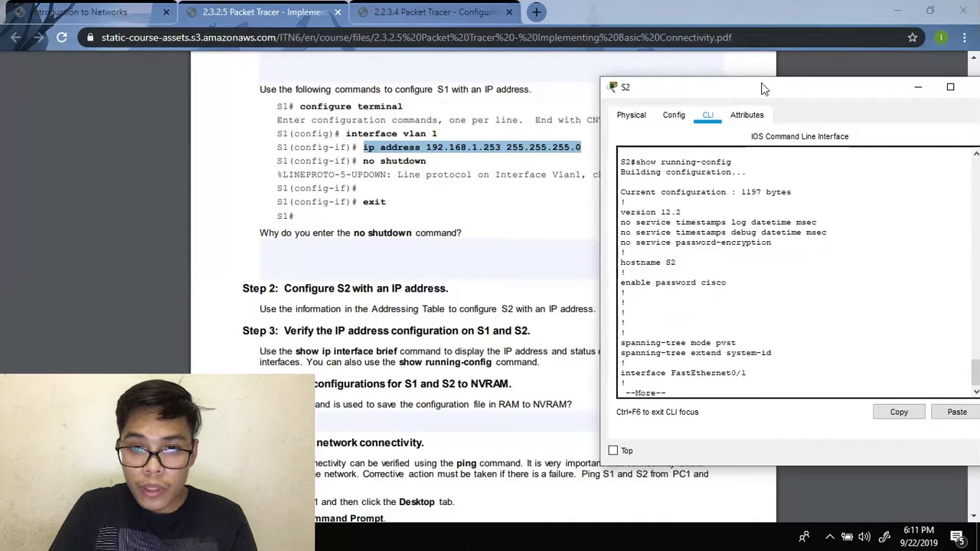
key("Return")
key("Return")
key("Return")
key("Return")
key("Return")
key("Return")
key("Return")
key("Return")
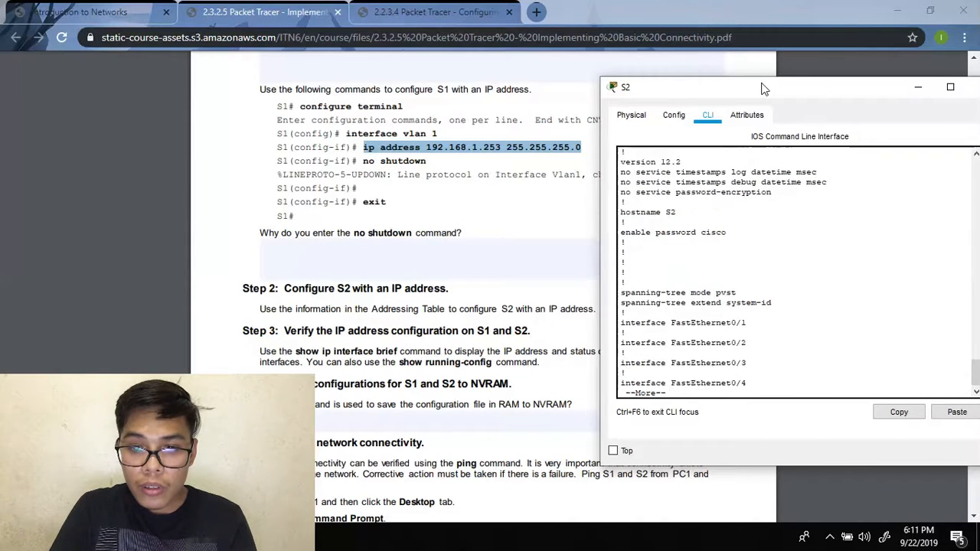
key("Return")
key("Return")
key("Return")
key("Return")
key("Return")
key("Return")
key("Return")
key("Return")
key("Return")
key("Return")
key("Return")
key("Return")
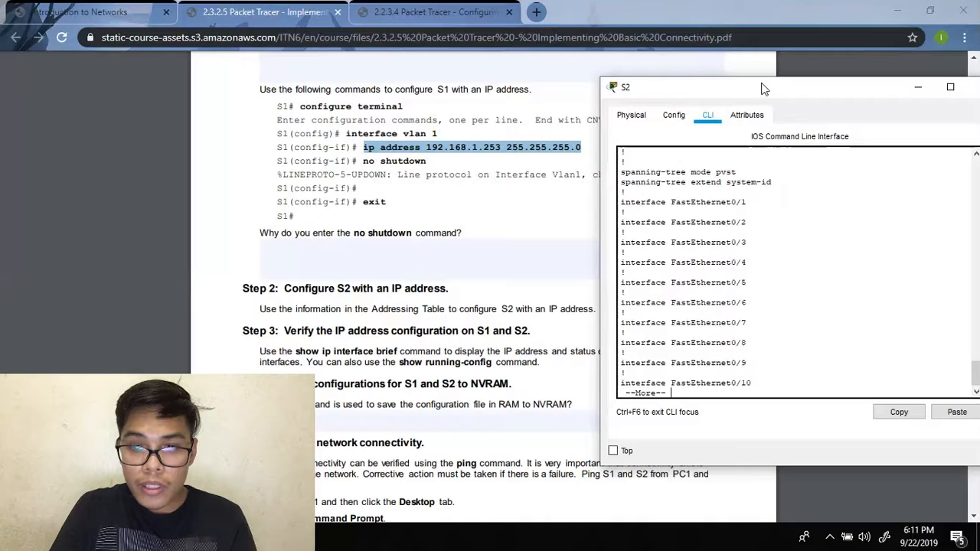
key("Return")
key("Return")
key("Return")
key("Return")
key("Return")
key("Return")
key("Return")
key("Return")
key("Return")
key("Return")
key("Return")
key("Return")
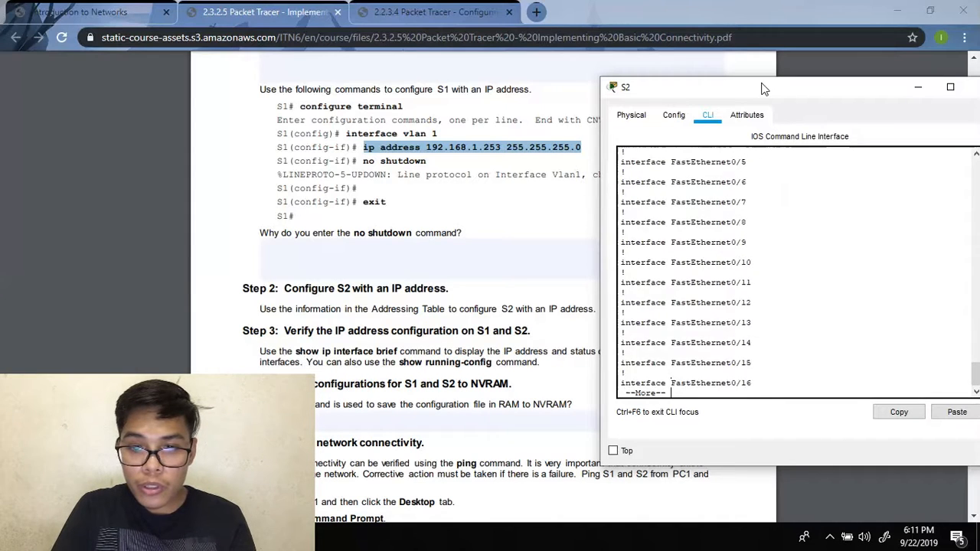
key("Return")
key("Return")
key("Return")
key("Return")
key("Return")
key("Return")
key("Return")
key("Return")
key("Return")
key("Return")
key("Return")
key("Return")
key("Return")
key("Return")
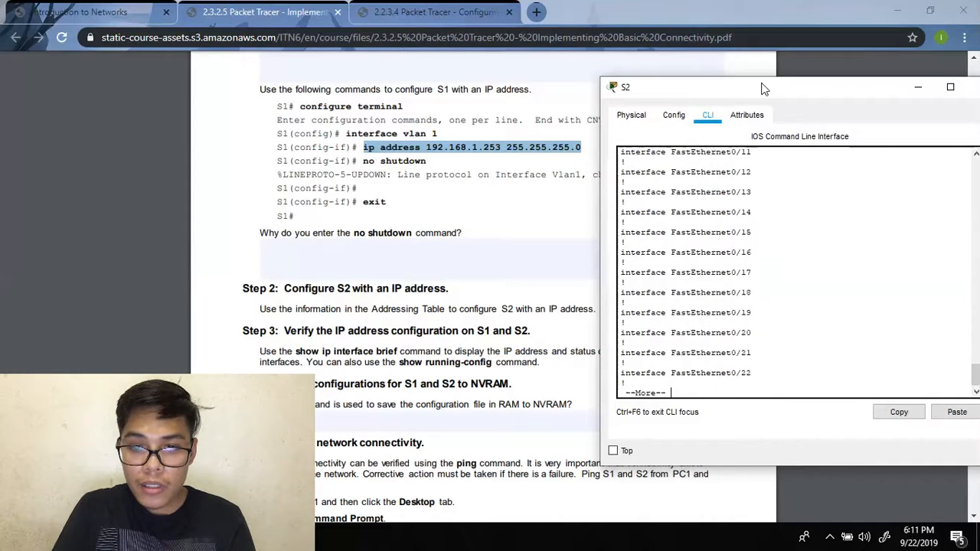
key("Return")
key("Return")
key("Return")
key("Return")
key("Return")
key("Return")
key("Return")
key("Return")
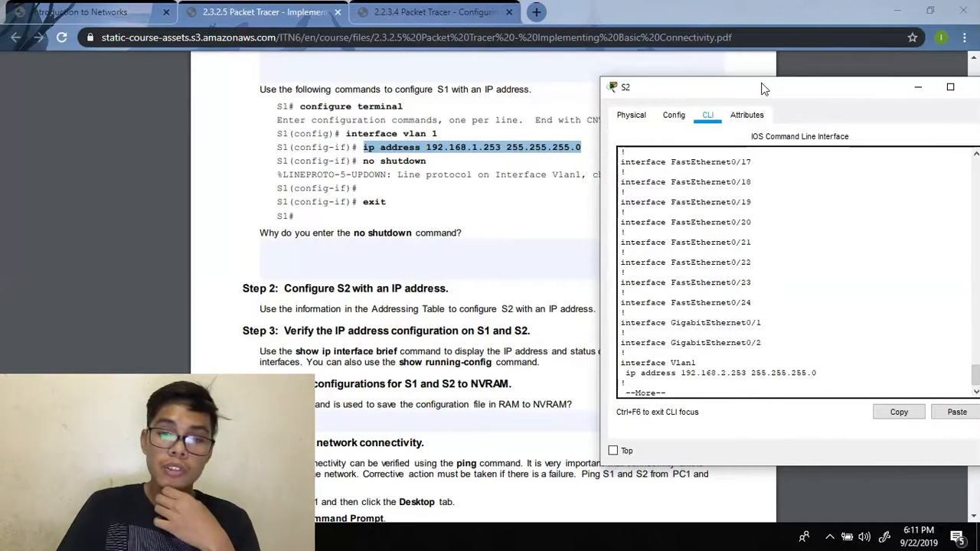
key("Return")
key("Return")
key("Return")
key("Return")
key("Return")
key("Return")
key("Return")
key("Return")
key("Return")
key("Return")
key("Return")
key("Return")
key("Return")
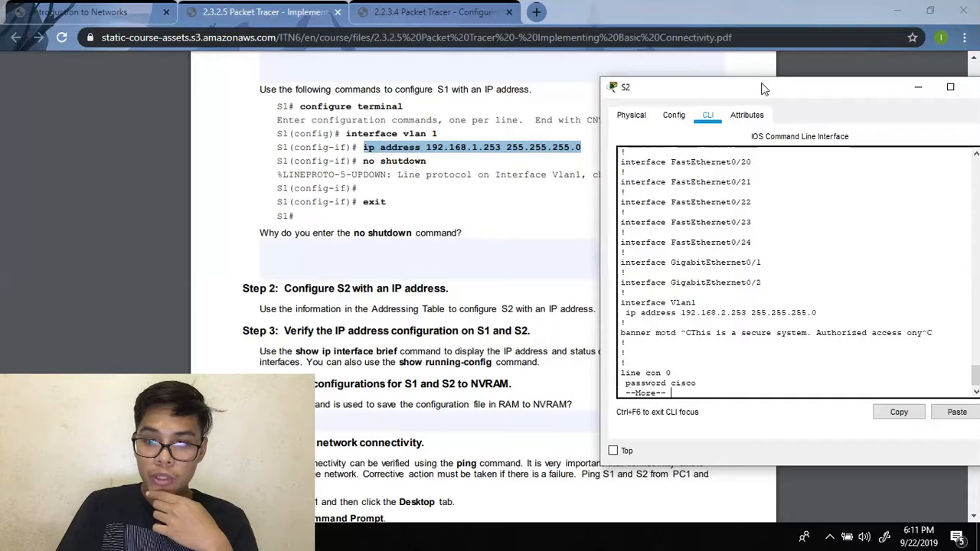
key("Return")
key("Return")
key("Return")
key("Return")
key("Return")
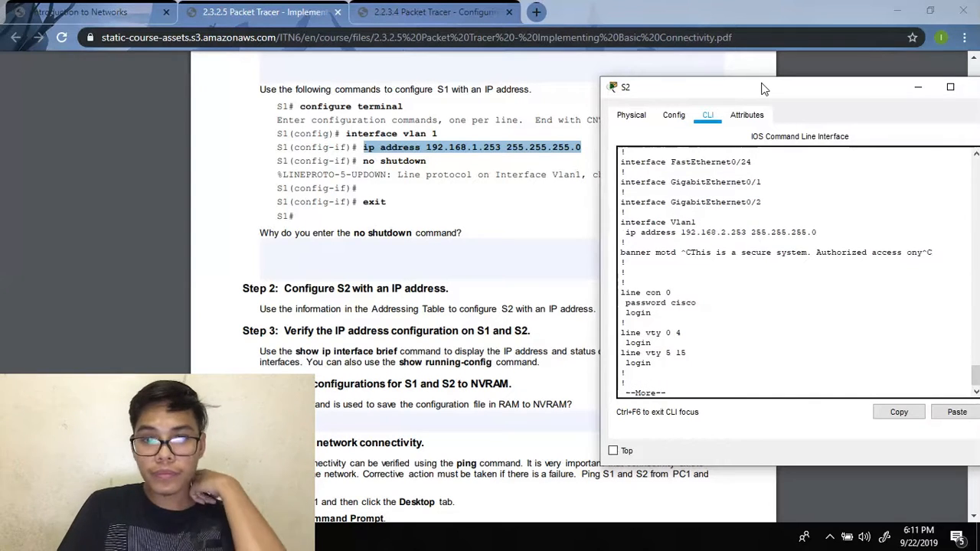
key("Return")
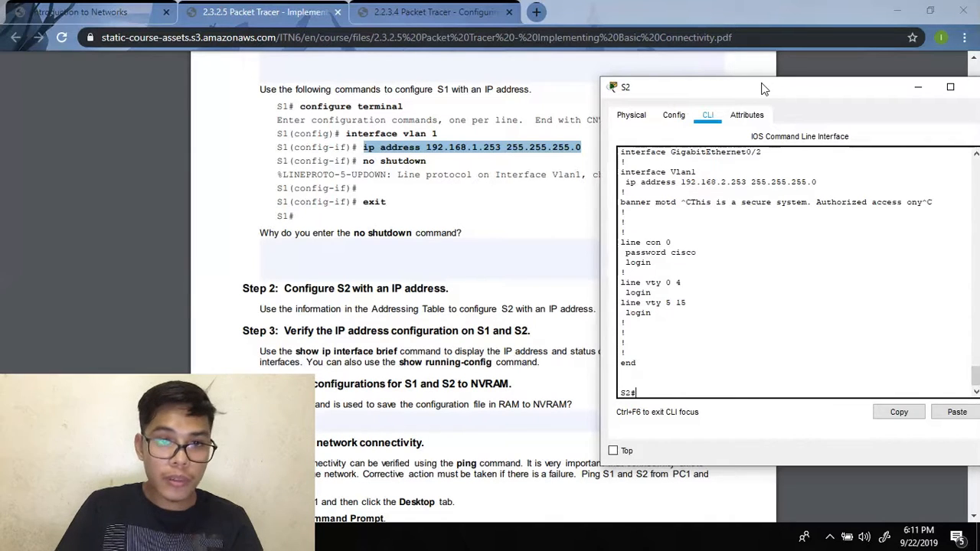
left_click(460, 12)
- Save S2's configuration with copy running-config startup-config, then minimize the S2 console
scroll(406, 251, "down", 2)
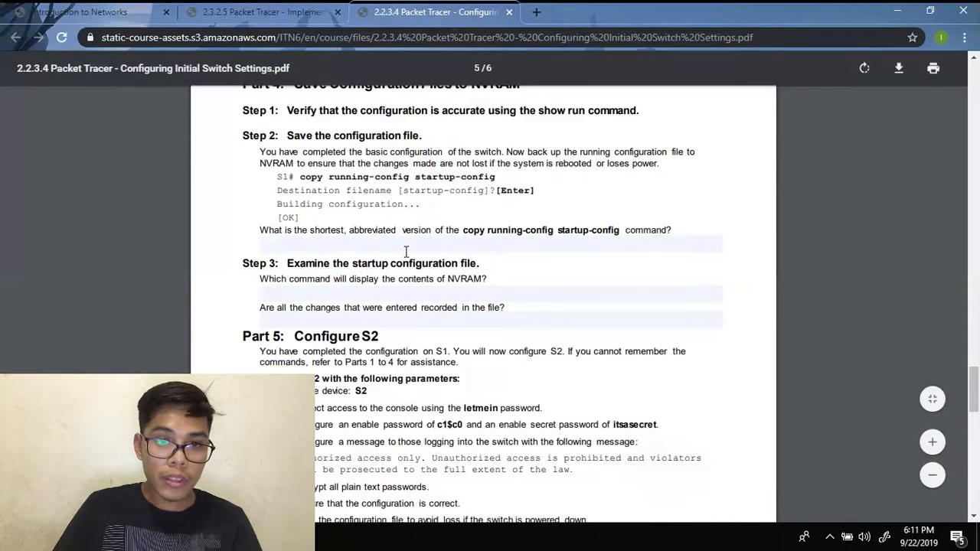
scroll(386, 314, "up", 1)
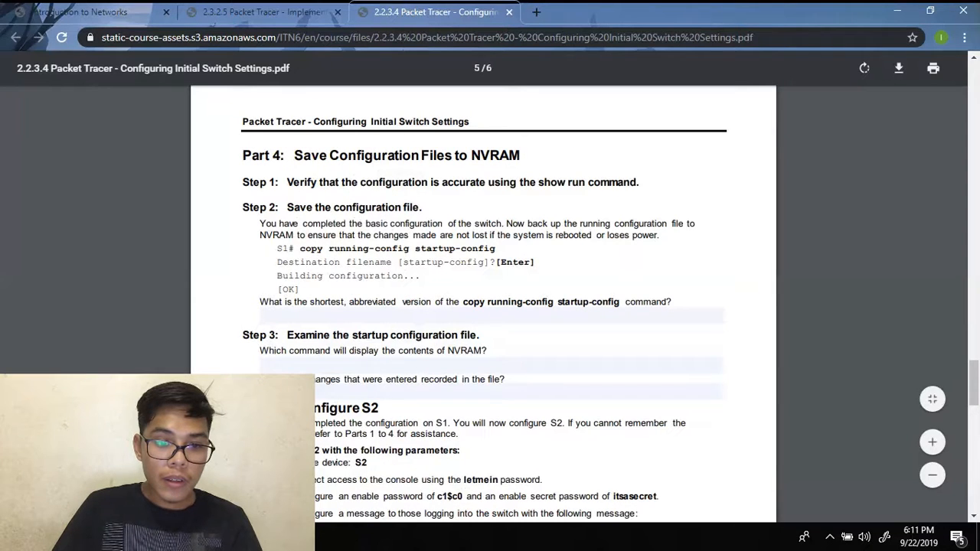
mouse_move(395, 536)
left_click(422, 463)
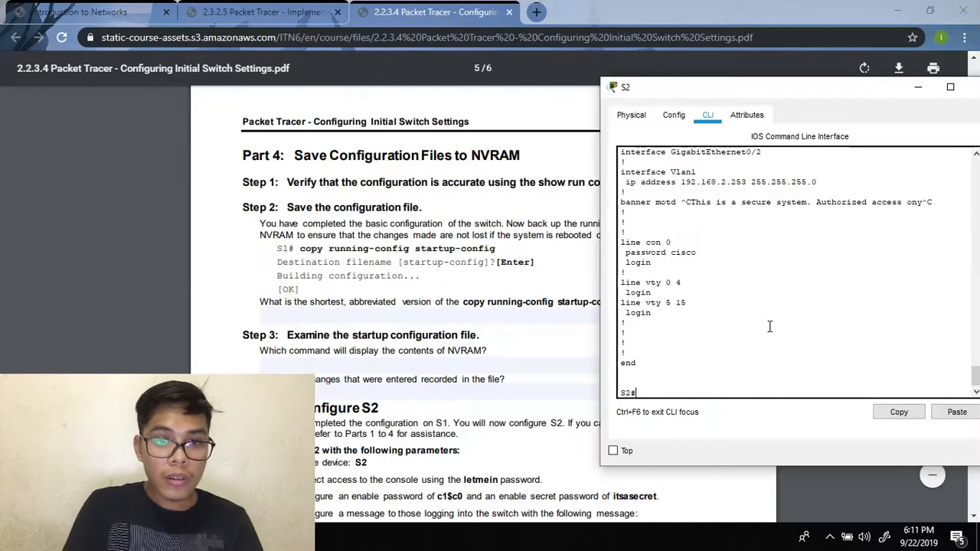
type("co")
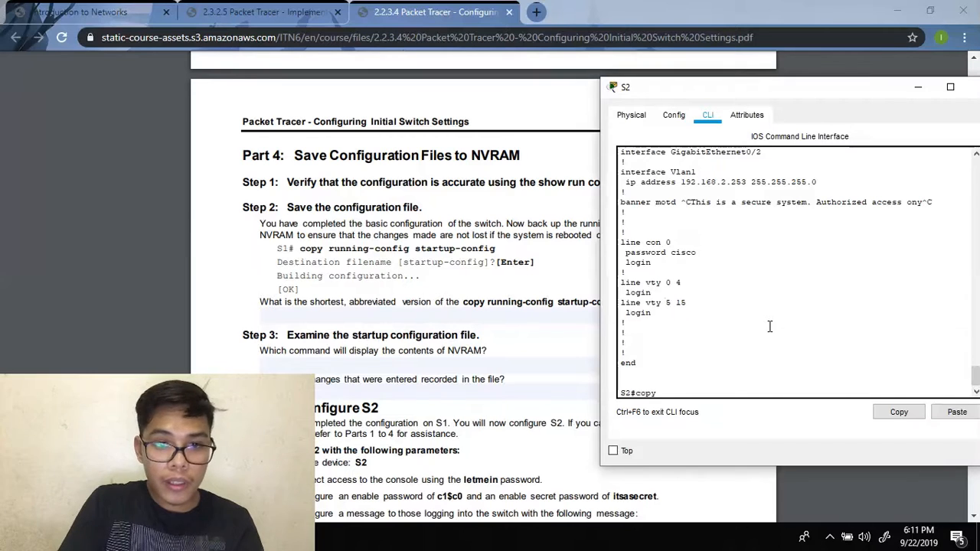
type("py running-config")
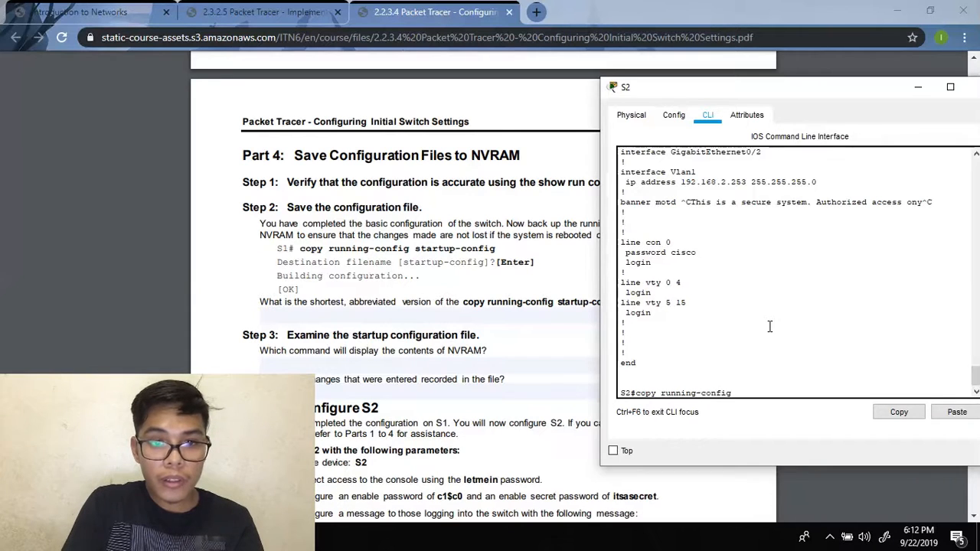
type(" start")
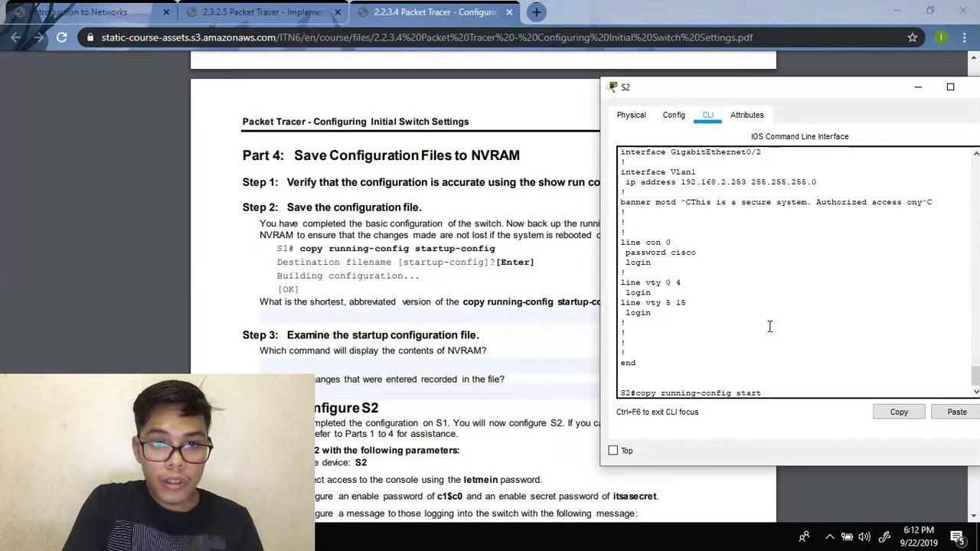
type("iup")
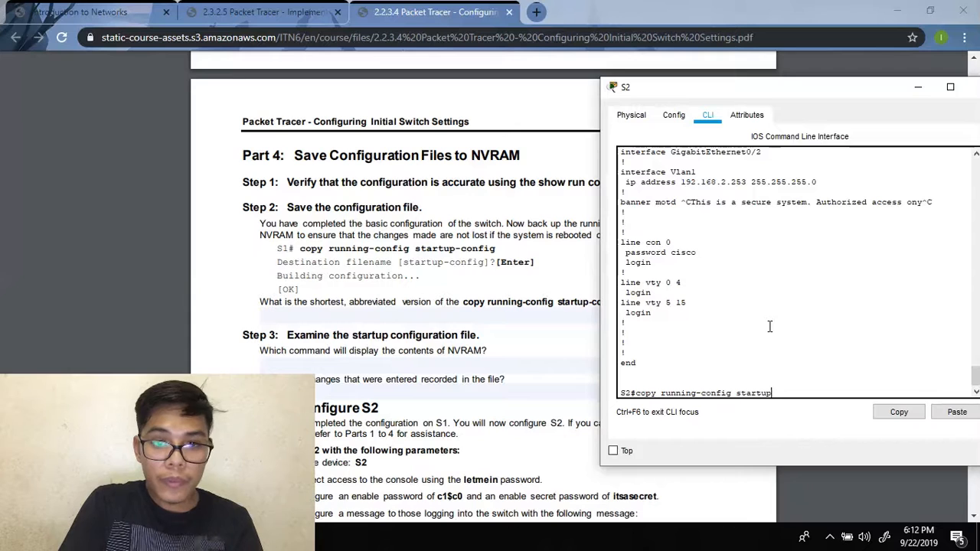
type("-config")
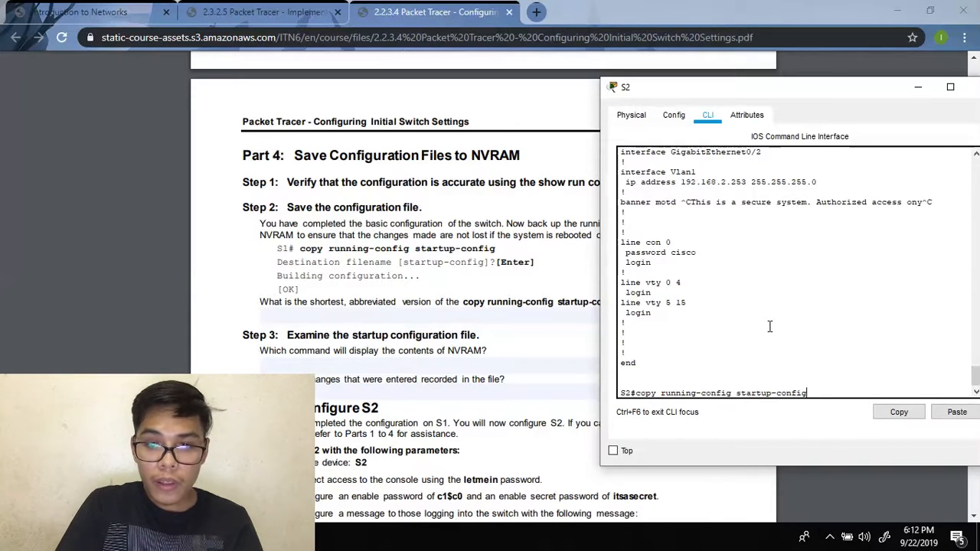
key("Return")
key("Return")
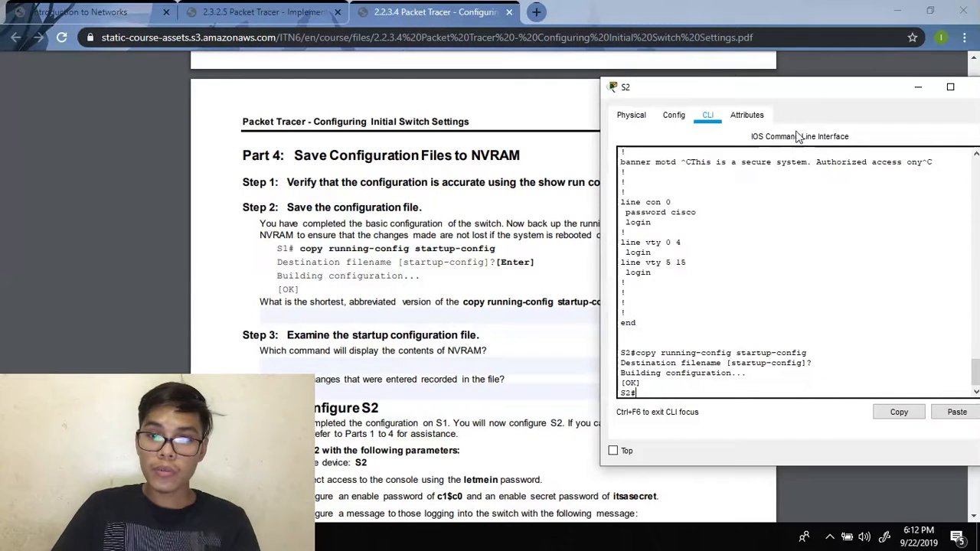
left_click_drag(806, 100, 747, 100)
left_click(859, 87)
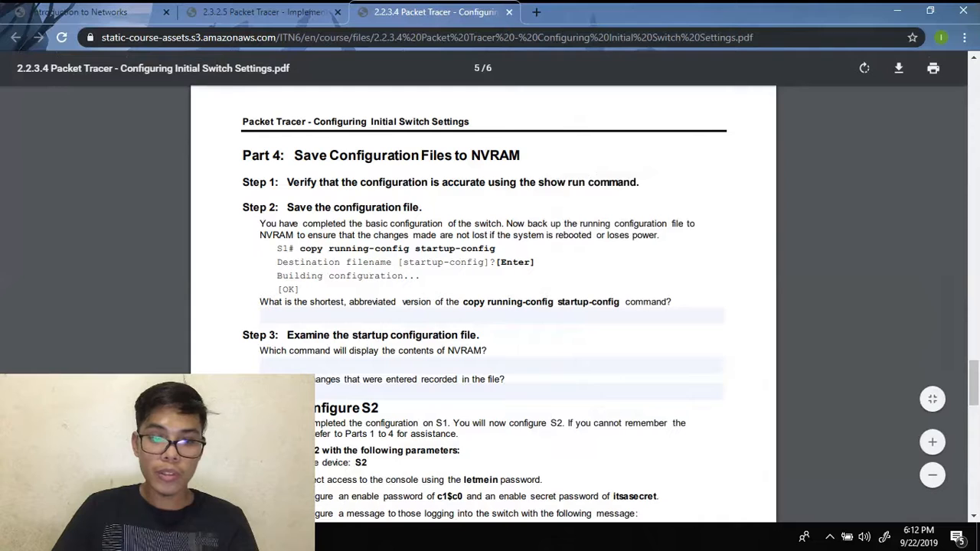
- Open switch S1's command line and place it beside the browser guide
mouse_move(291, 538)
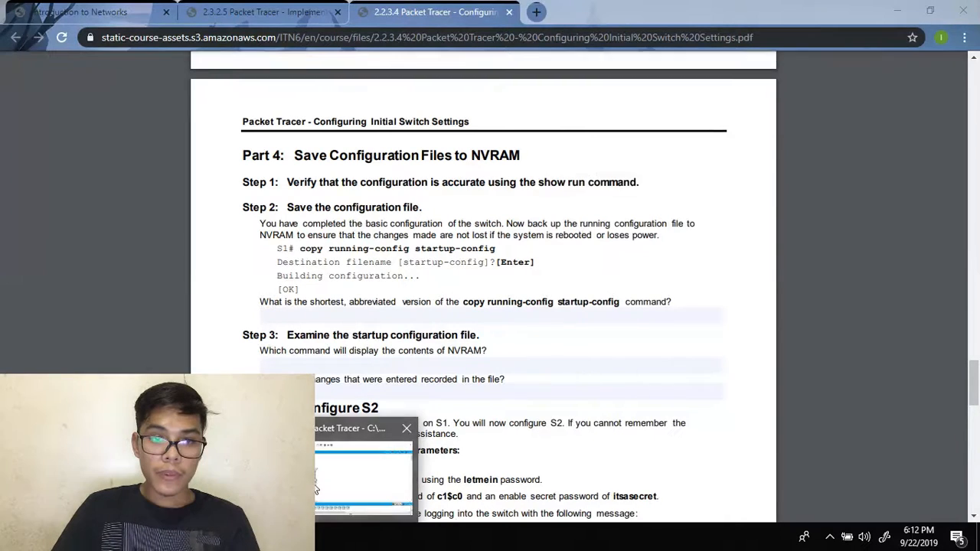
left_click(368, 460)
left_click(212, 209)
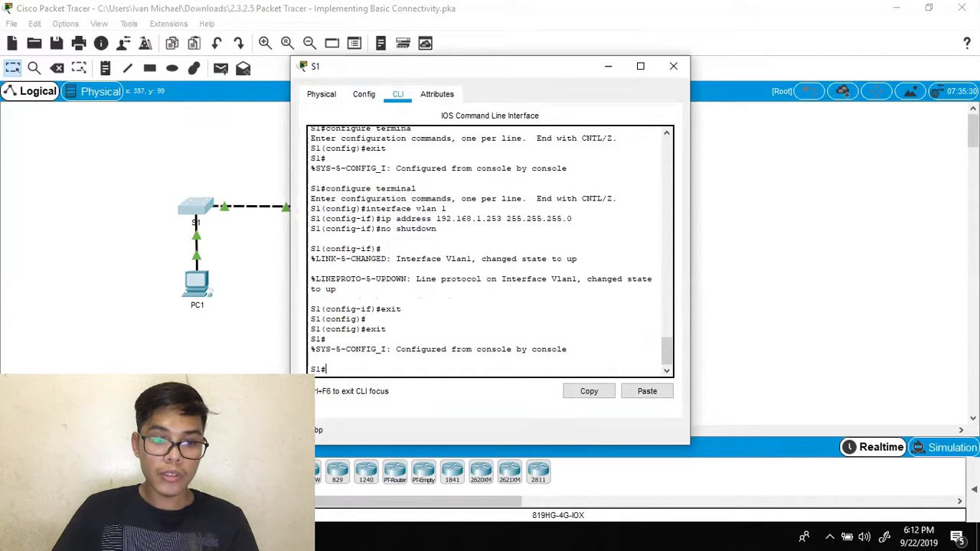
key("alt+Tab")
left_click(420, 471)
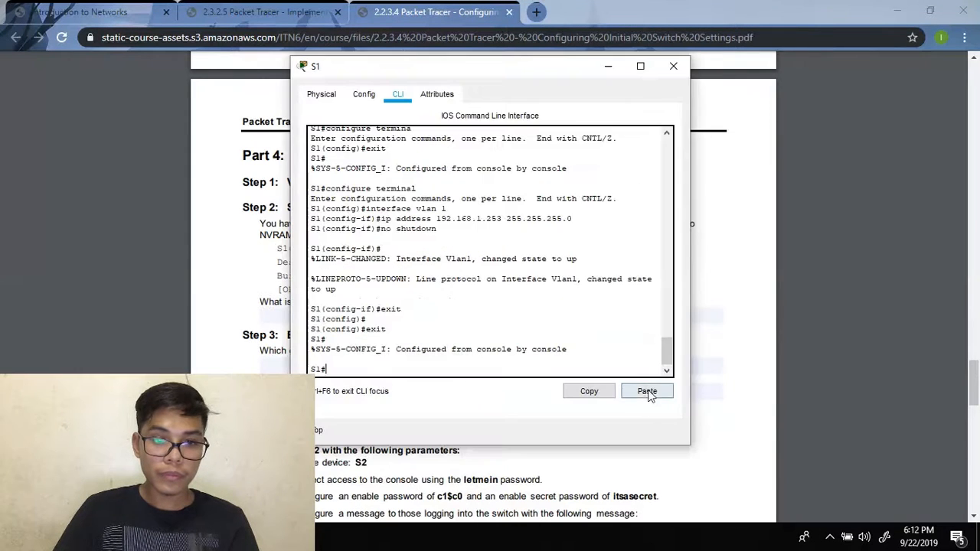
left_click_drag(487, 65, 776, 60)
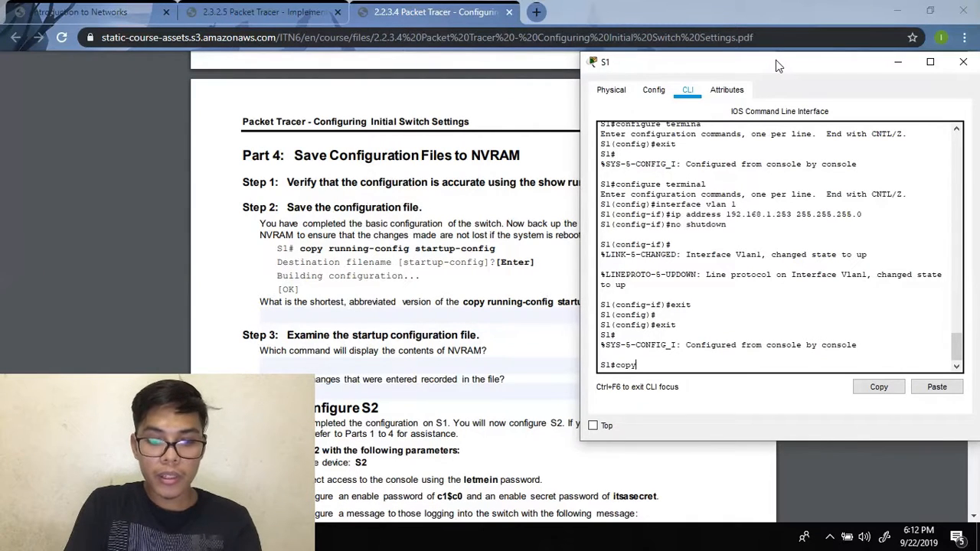
- Copy S1's running-config to startup-config, accepting the default filename
type("runnin")
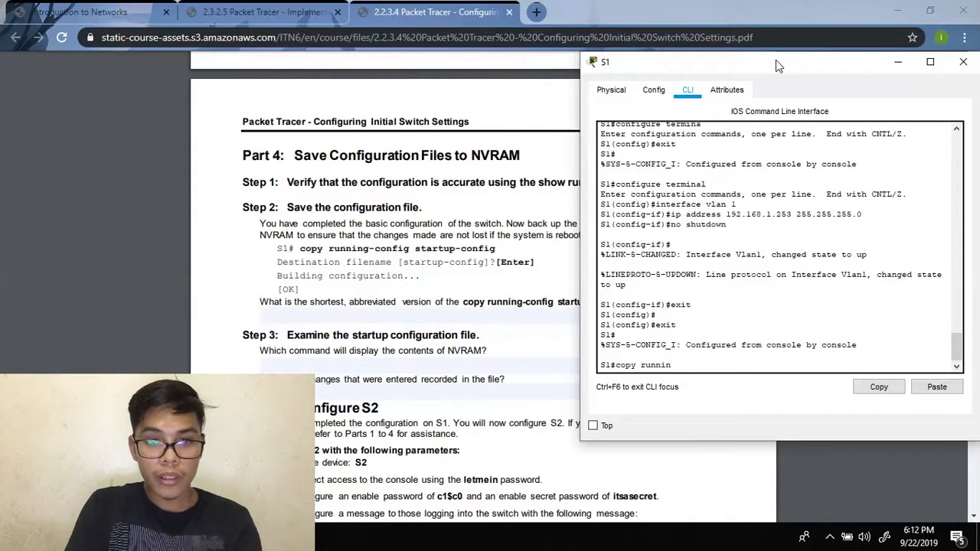
type("g-con")
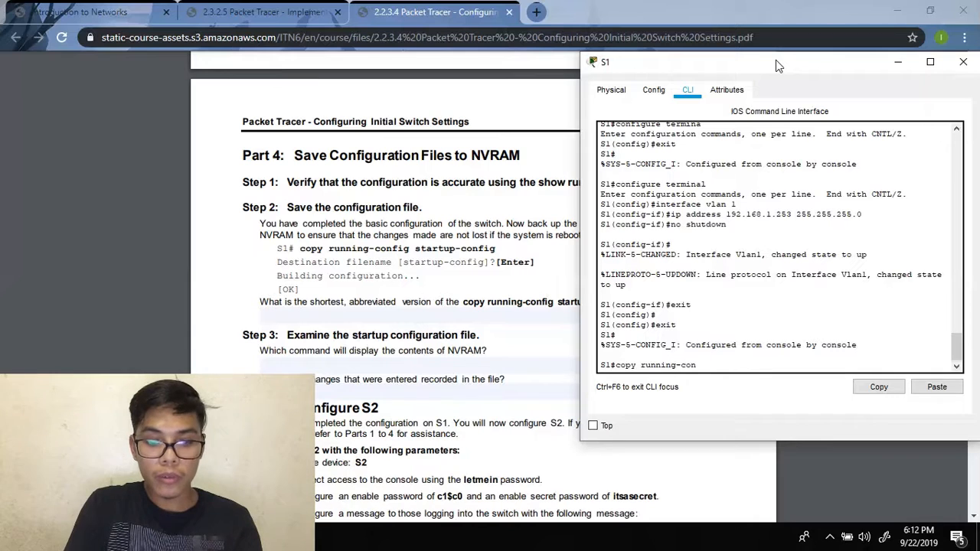
type("fig start")
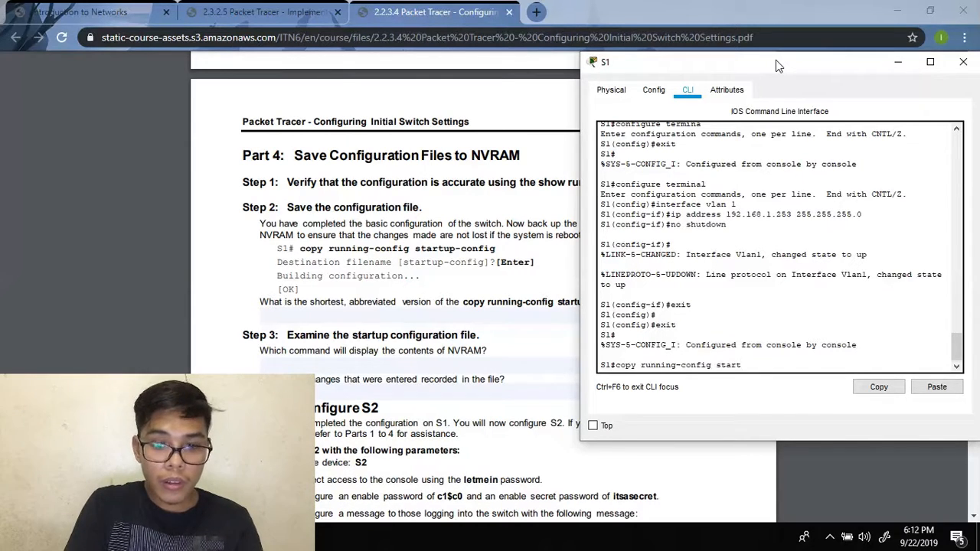
type("up-config")
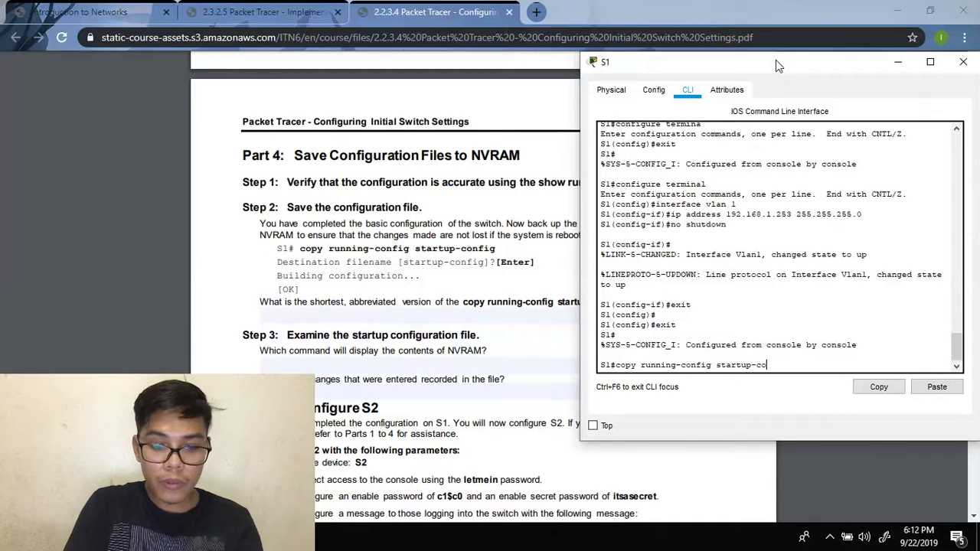
key("Return")
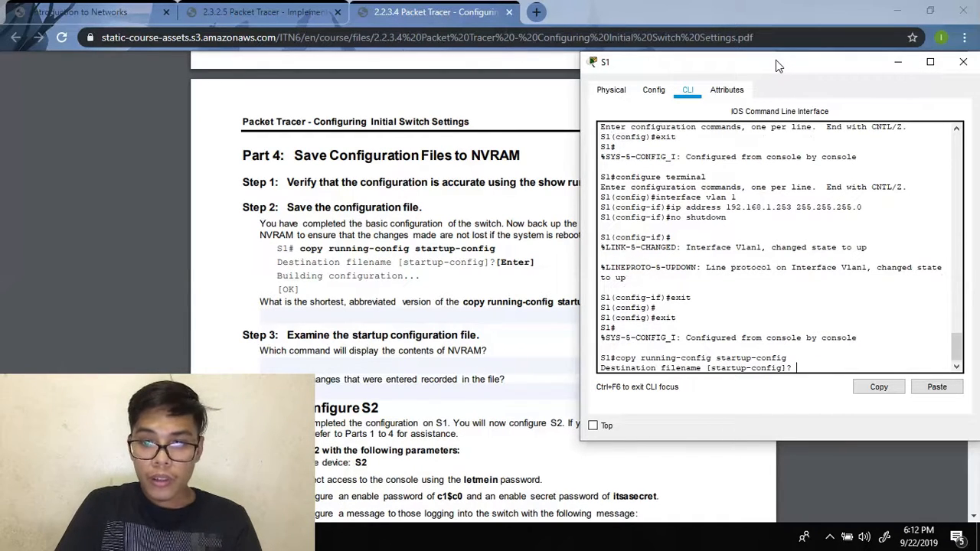
key("Return")
scroll(342, 223, "down", 2)
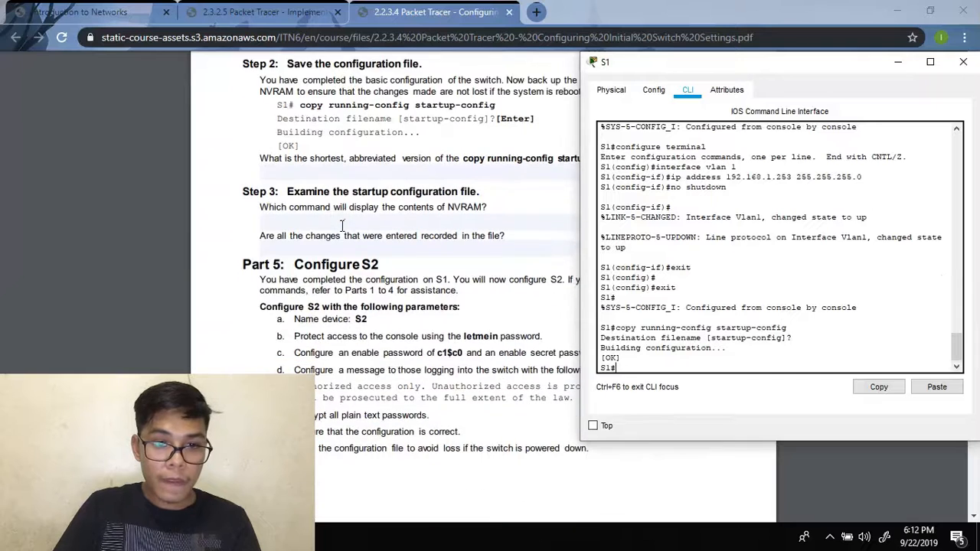
scroll(342, 224, "down", 1)
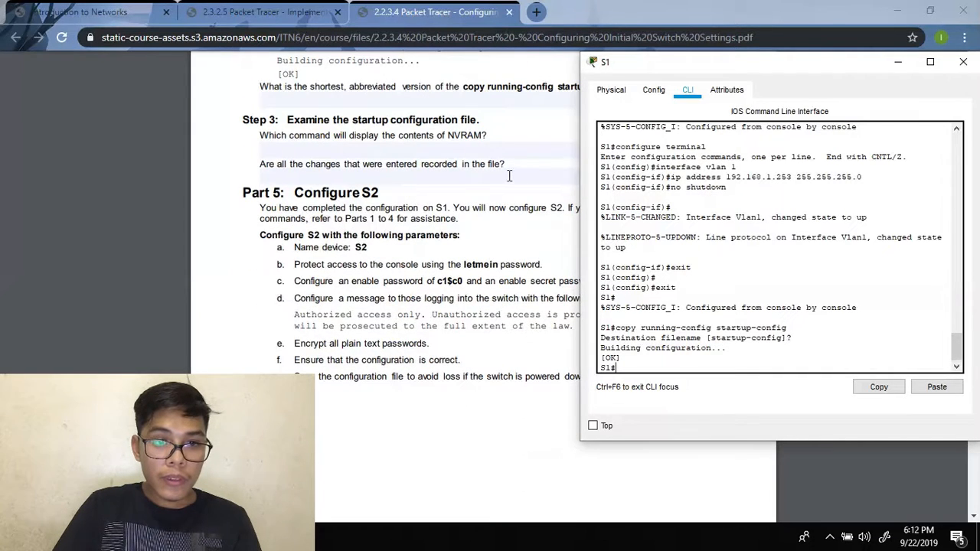
- Minimize the S1 console to reveal the Configuring Initial Switch Settings PDF
left_click(898, 62)
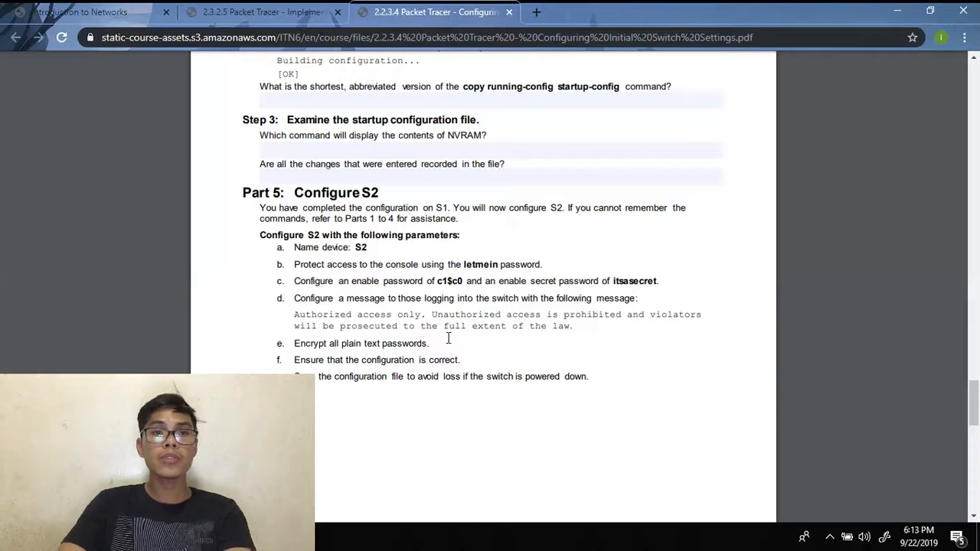
scroll(459, 306, "down", 5)
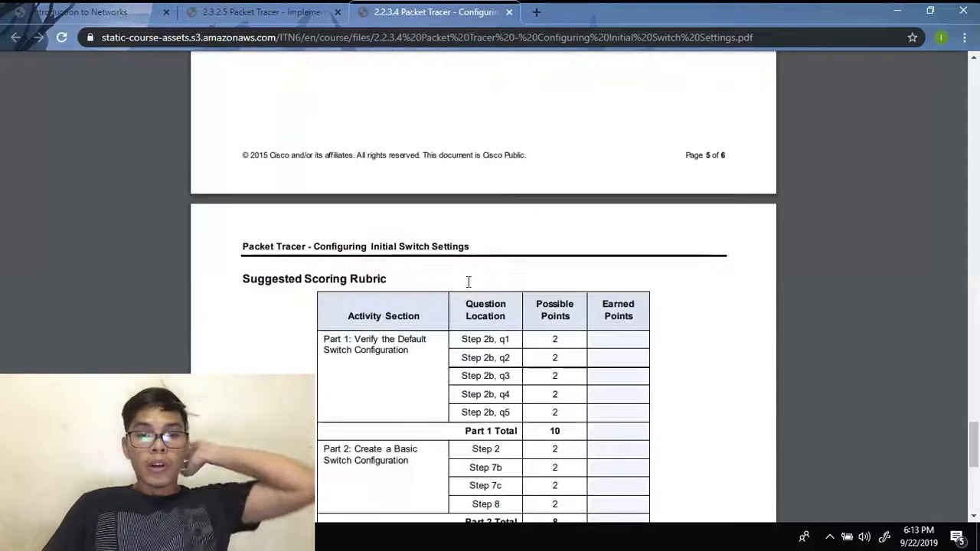
scroll(466, 303, "up", 2)
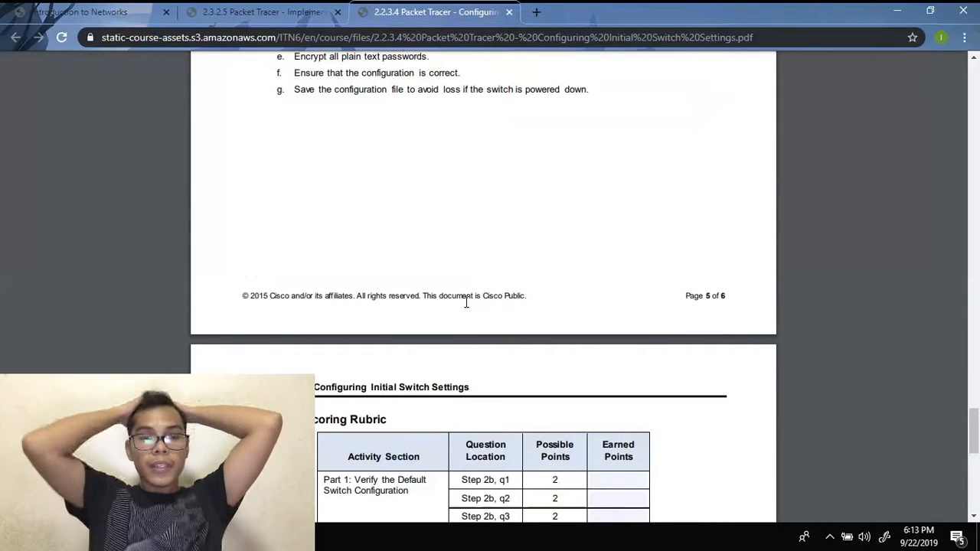